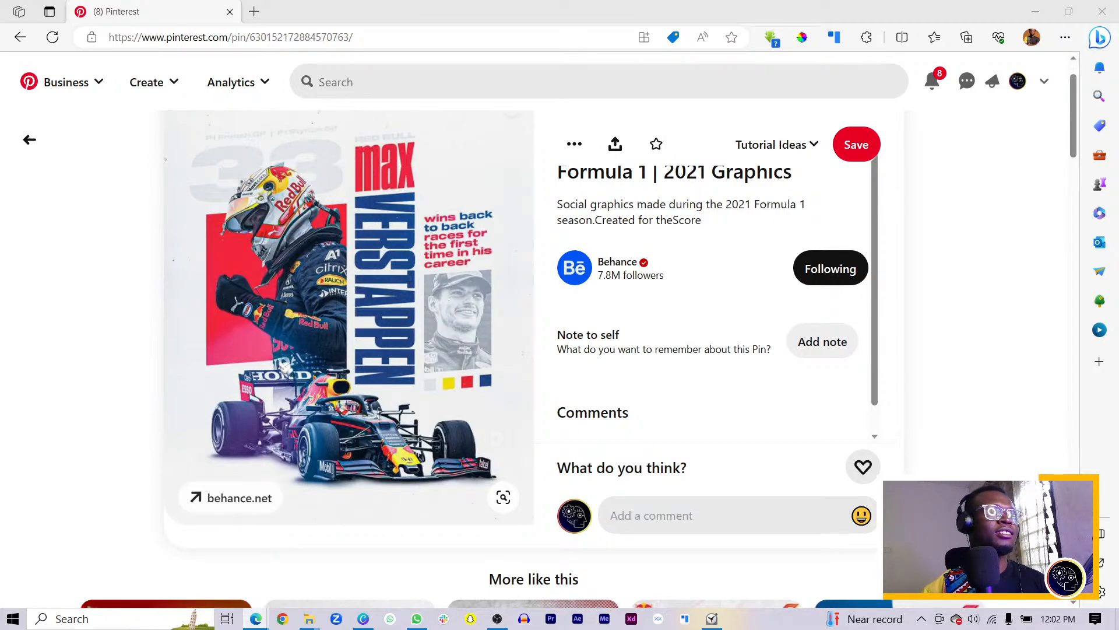
# Scroll the Pinterest results, open the Formula 1 pin's options and restore the browser window
pyautogui.scroll(-8, 503, 365)
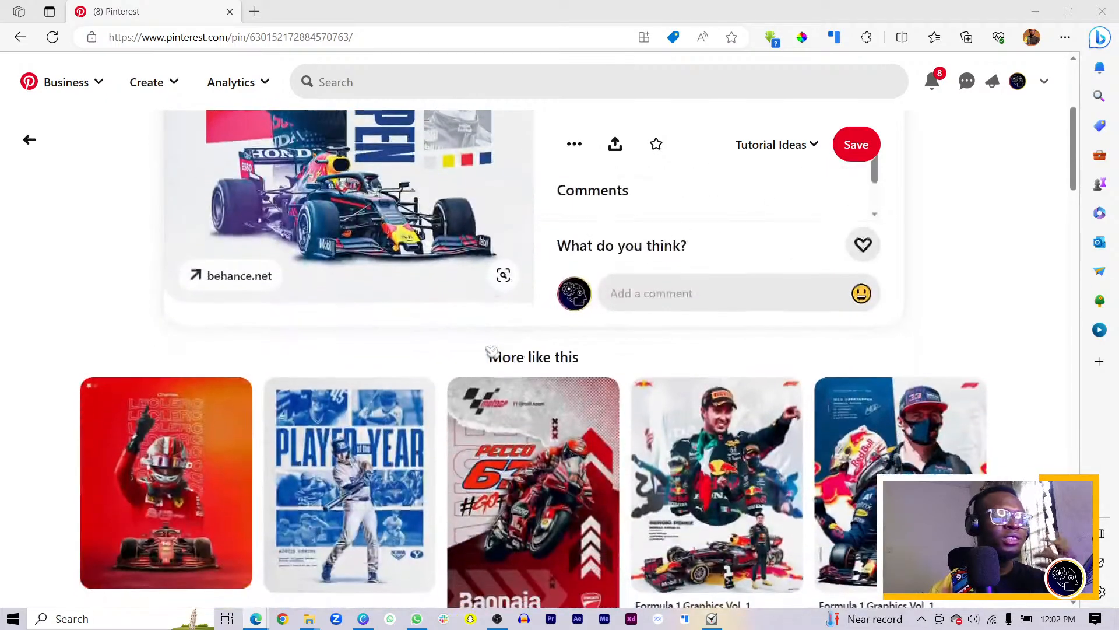
pyautogui.scroll(-4, 503, 365)
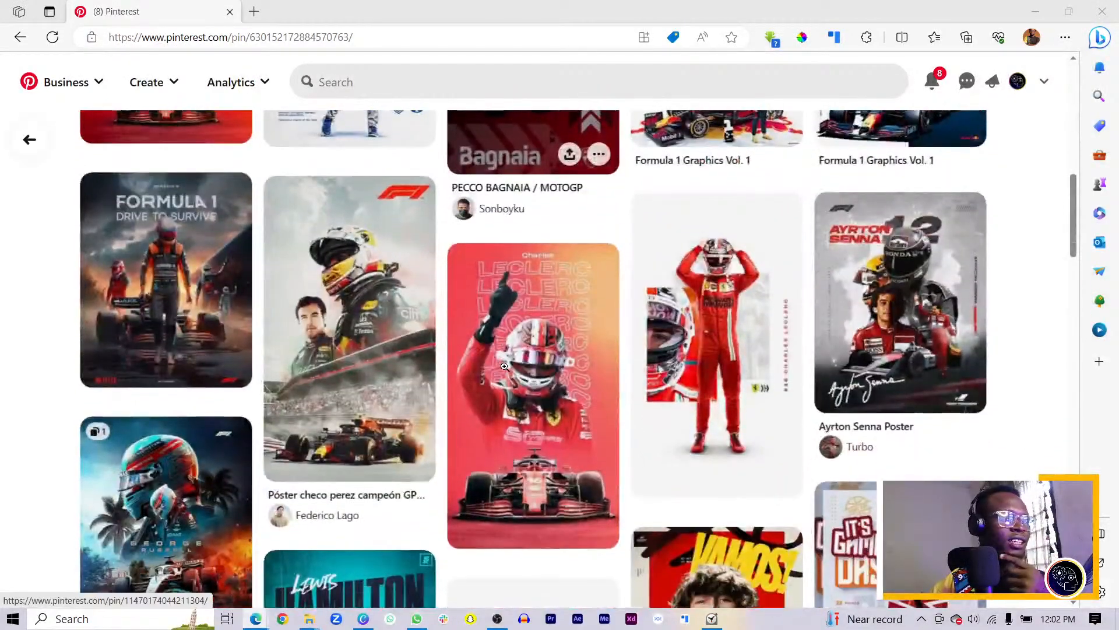
pyautogui.scroll(-5, 510, 371)
pyautogui.scroll(-4, 510, 371)
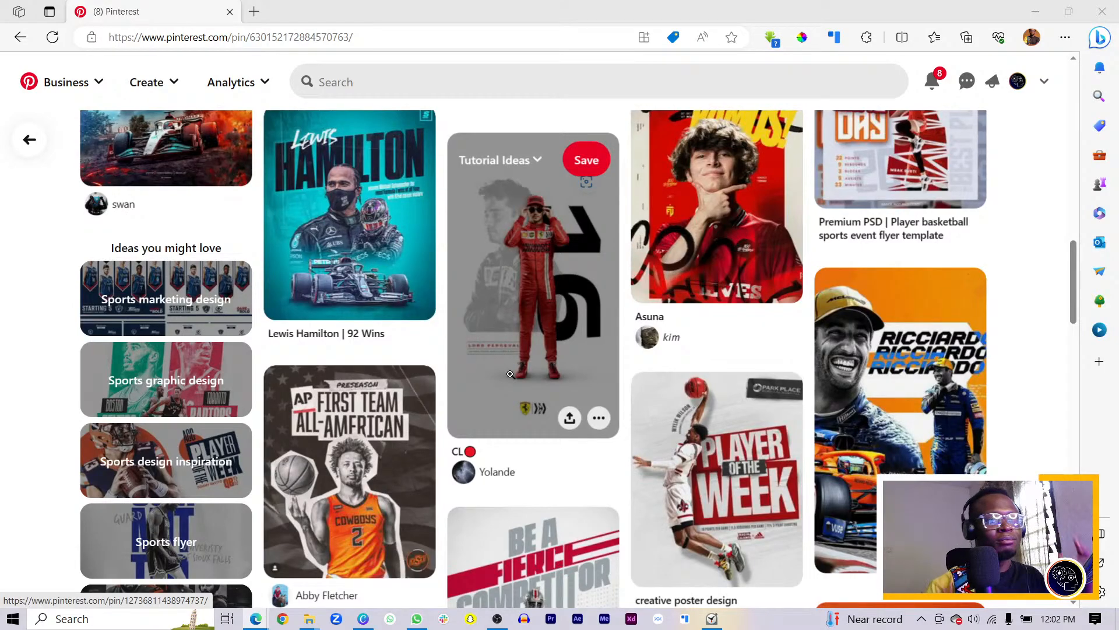
pyautogui.scroll(-7, 510, 374)
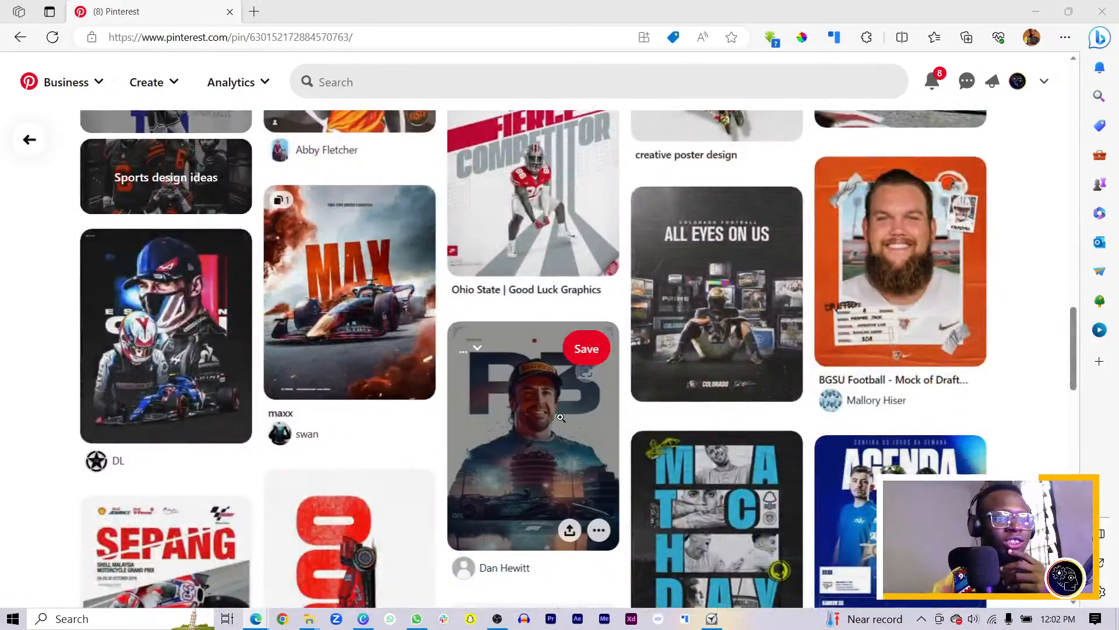
pyautogui.scroll(-7, 561, 418)
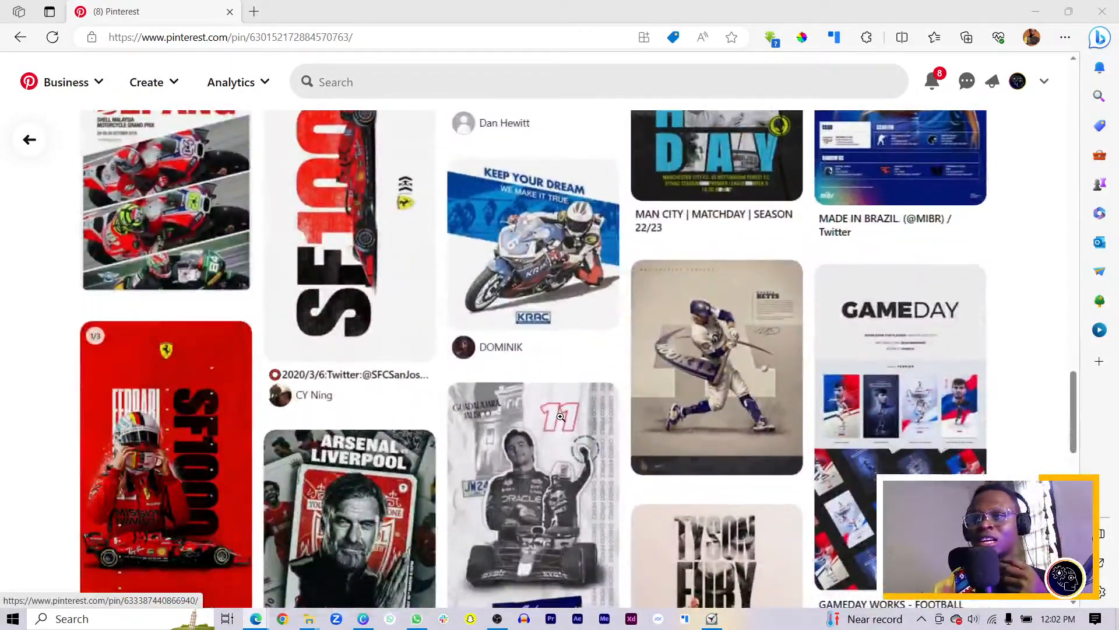
pyautogui.scroll(-7, 560, 418)
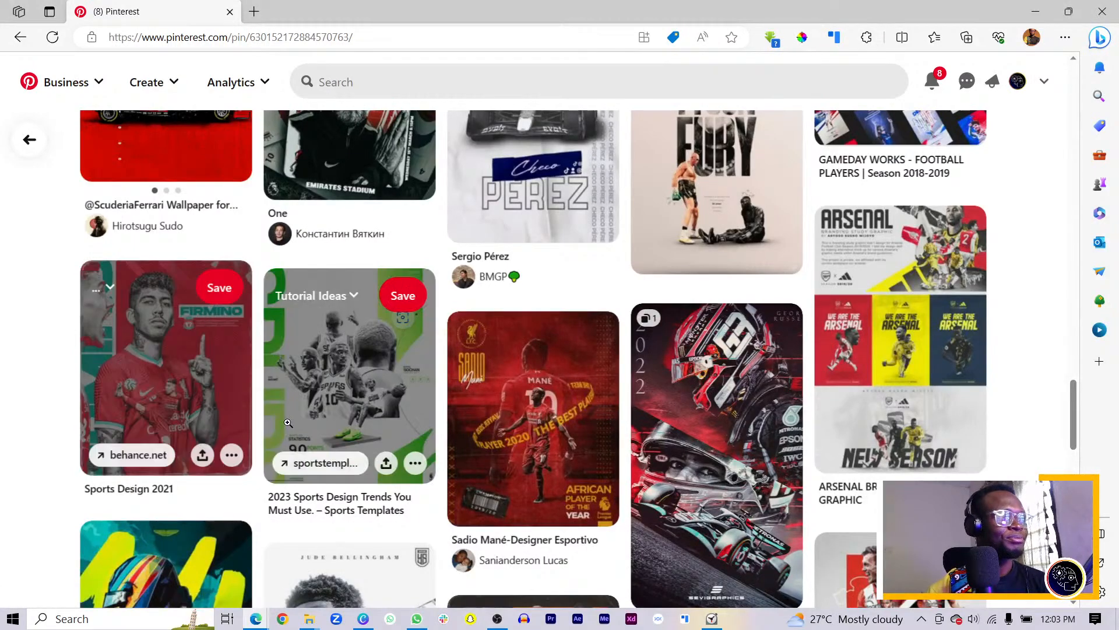
pyautogui.scroll(-2, 463, 379)
pyautogui.scroll(15, 463, 379)
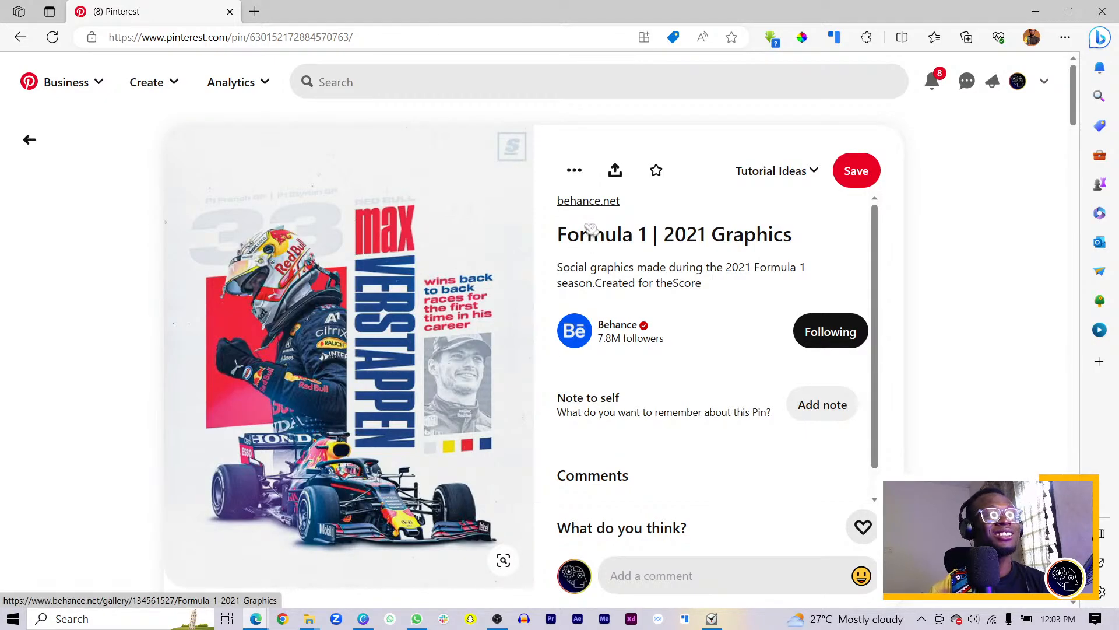
pyautogui.click(582, 169)
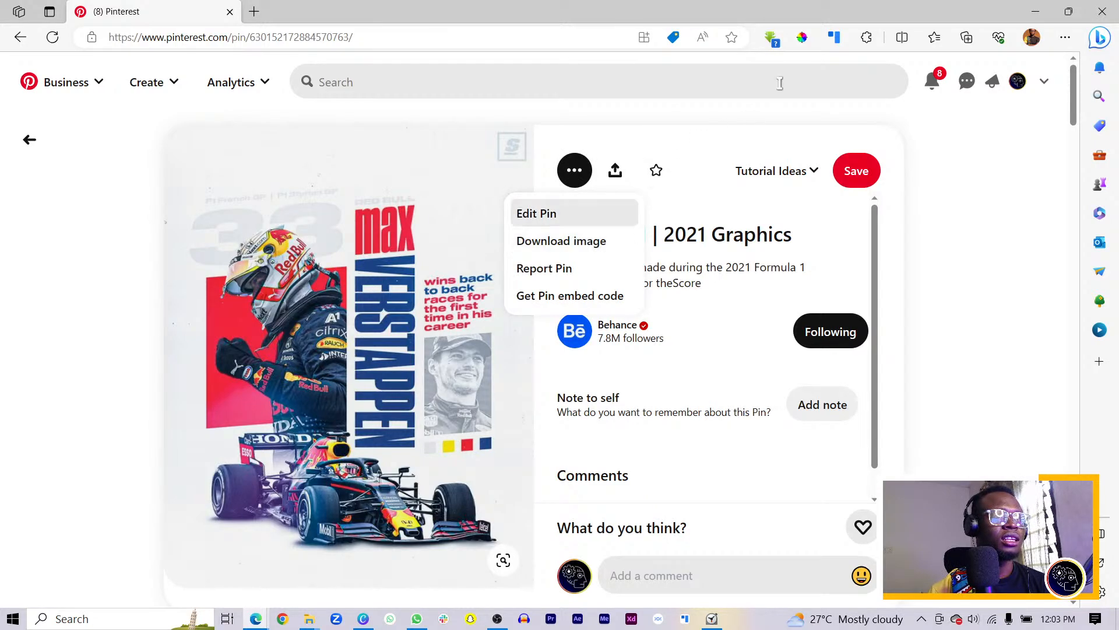
pyautogui.doubleClick(415, 19)
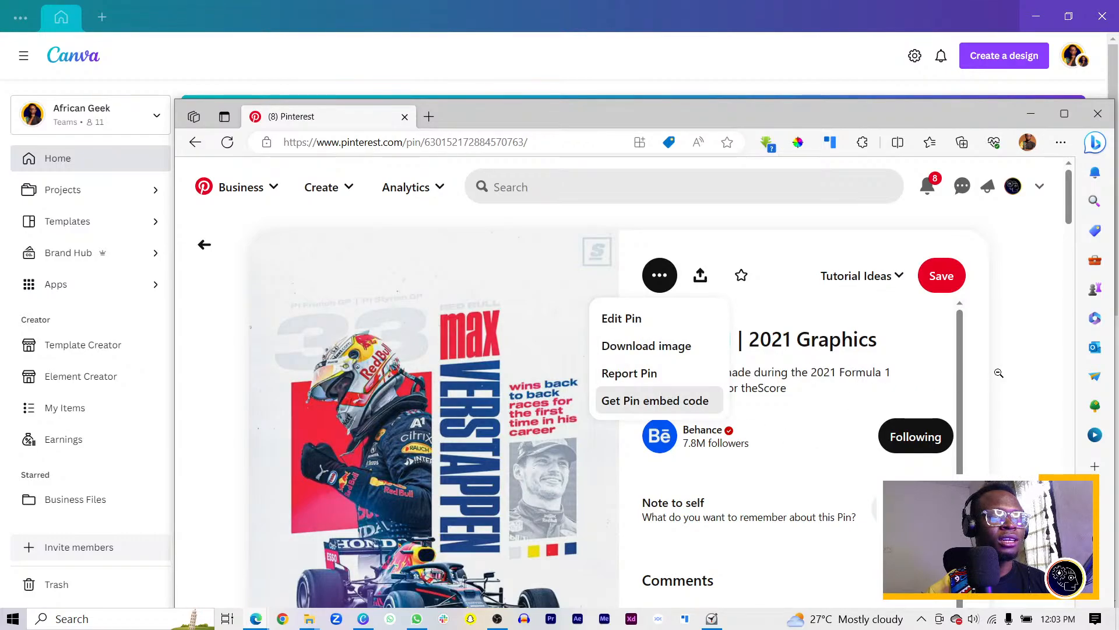
# Go back to the f1 results, open the Verstappen pin's menu, and move the browser aside
pyautogui.click(1042, 371)
pyautogui.hotkey('alt', 'Left')
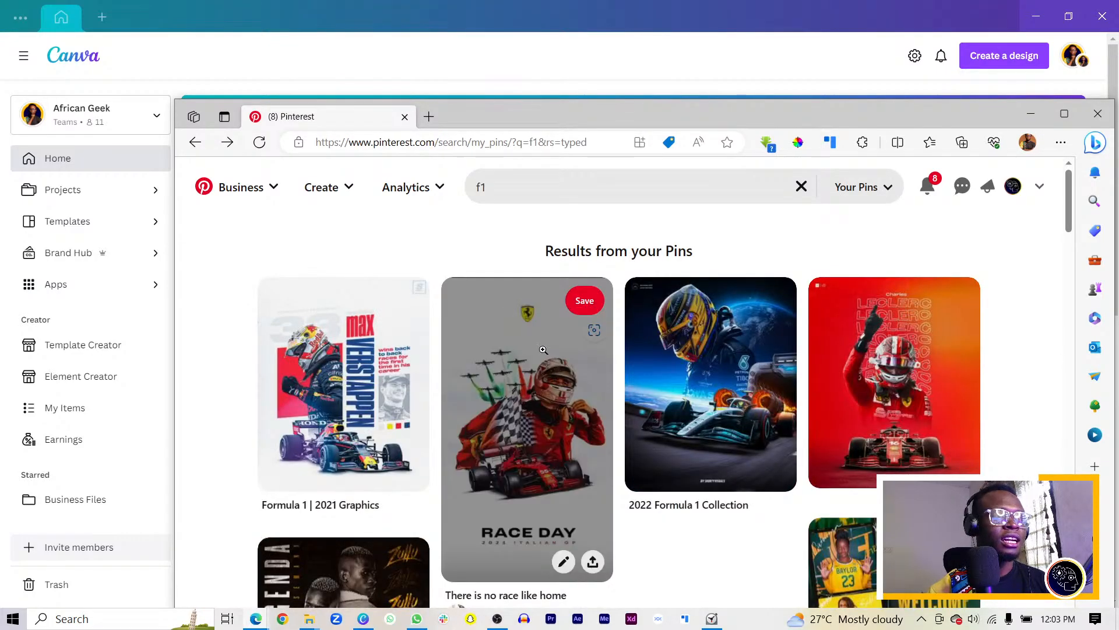
pyautogui.click(406, 365)
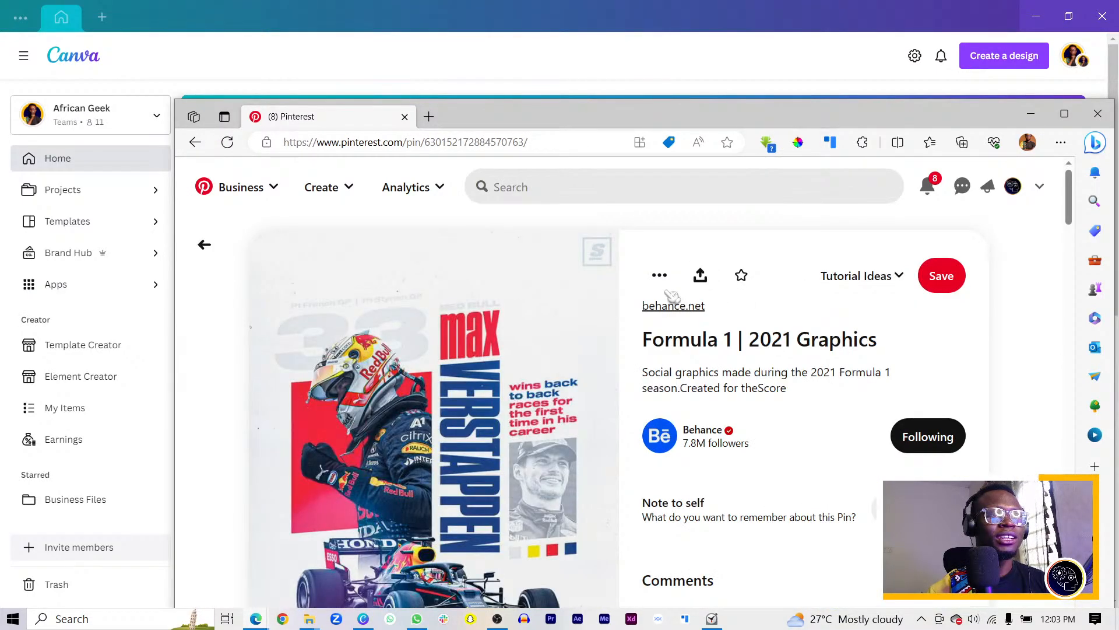
pyautogui.click(668, 280)
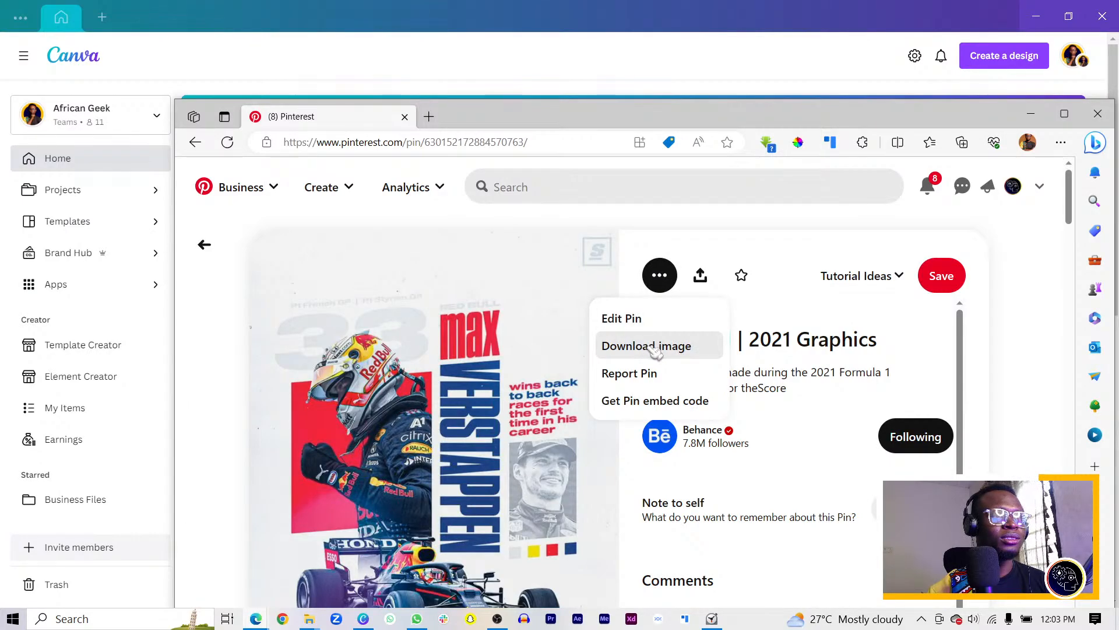
pyautogui.moveTo(618, 123); pyautogui.dragTo(1118, 132)
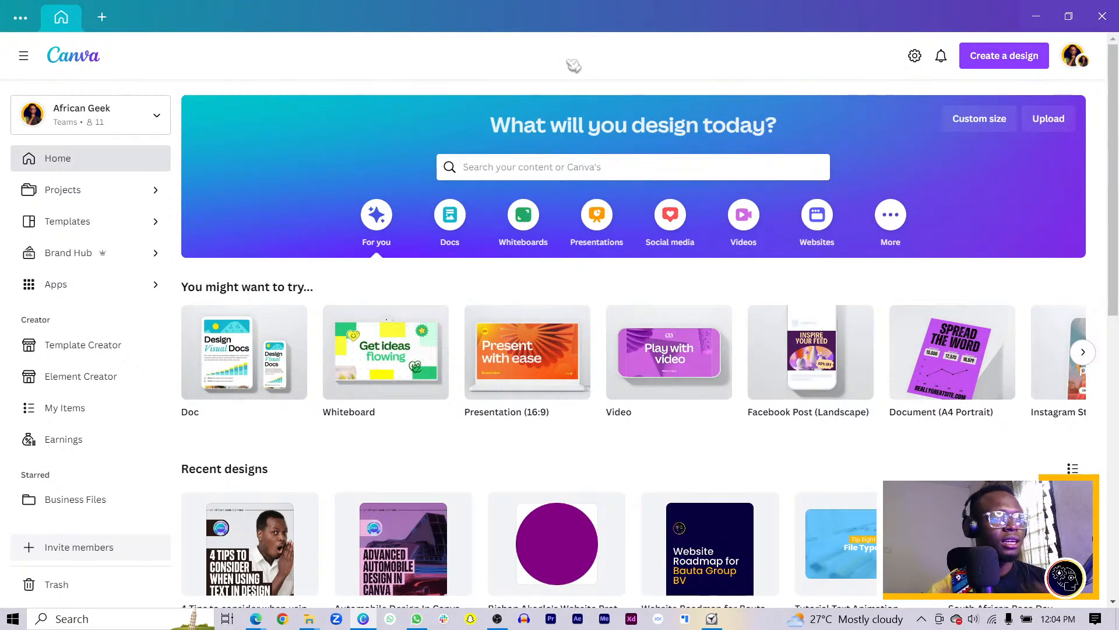
# Start a new Canva design at the recent custom size of 1080 × 1350 px
pyautogui.click(1003, 58)
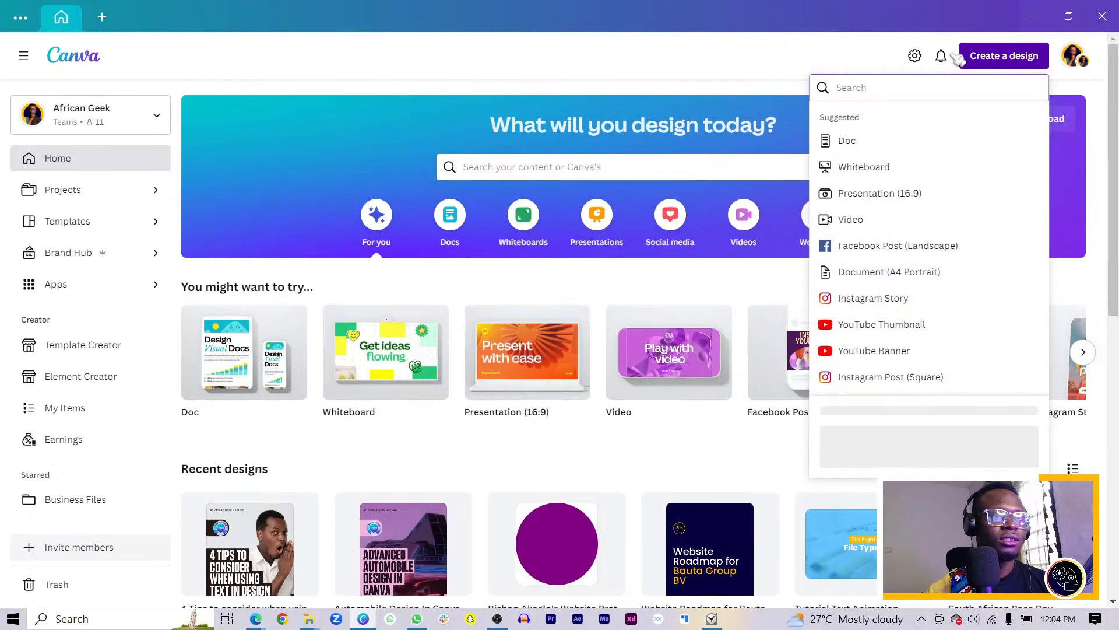
pyautogui.click(845, 458)
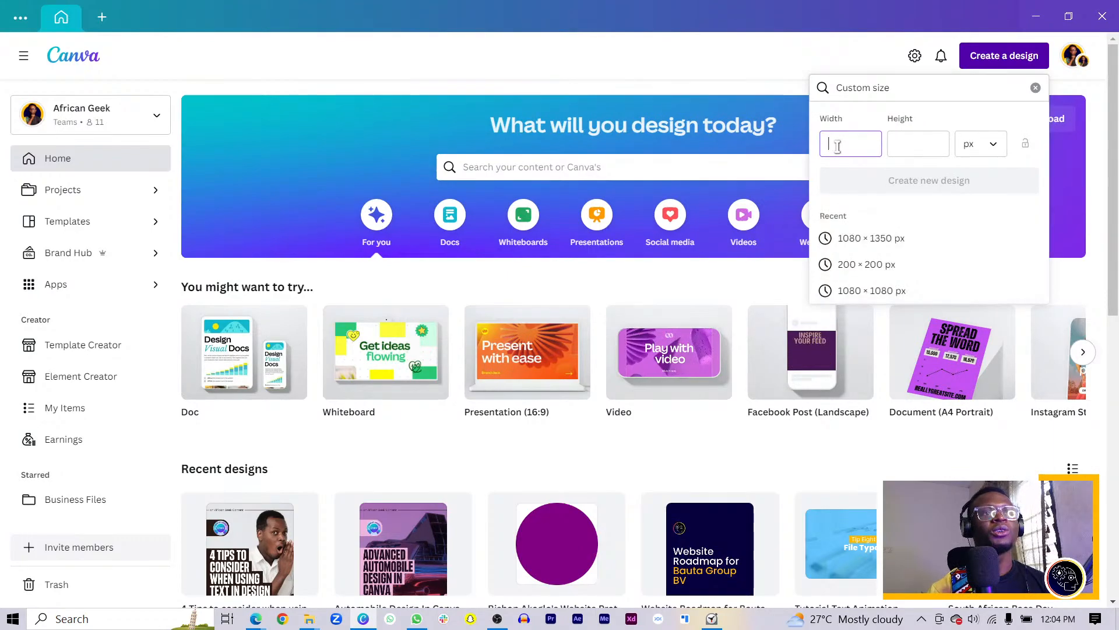
pyautogui.click(864, 244)
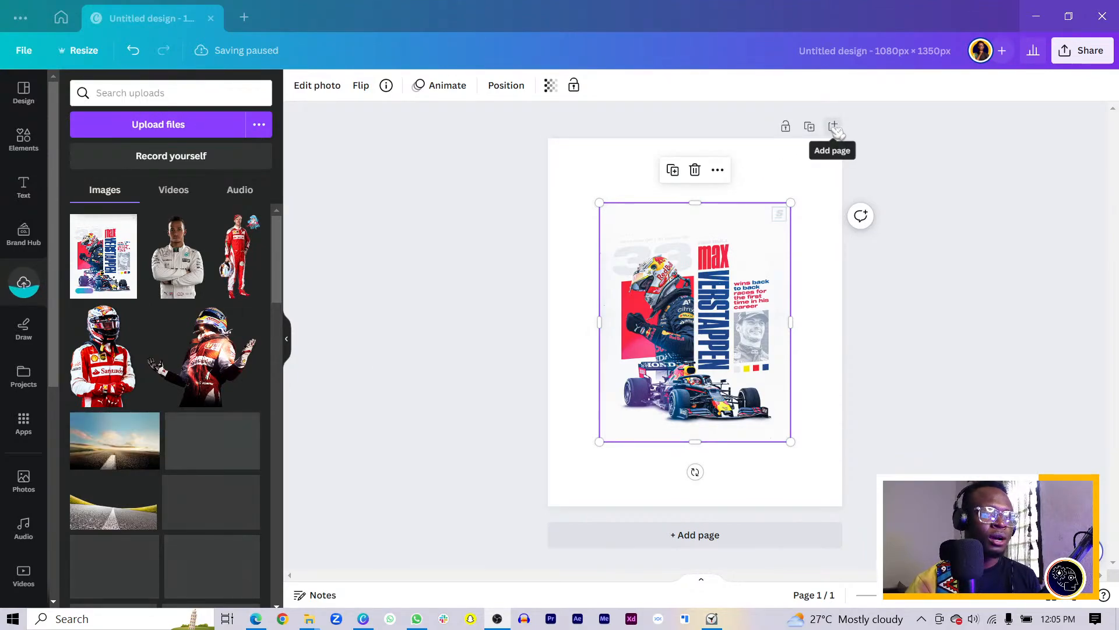
# Add a blank page and move it ahead of the poster page
pyautogui.click(832, 127)
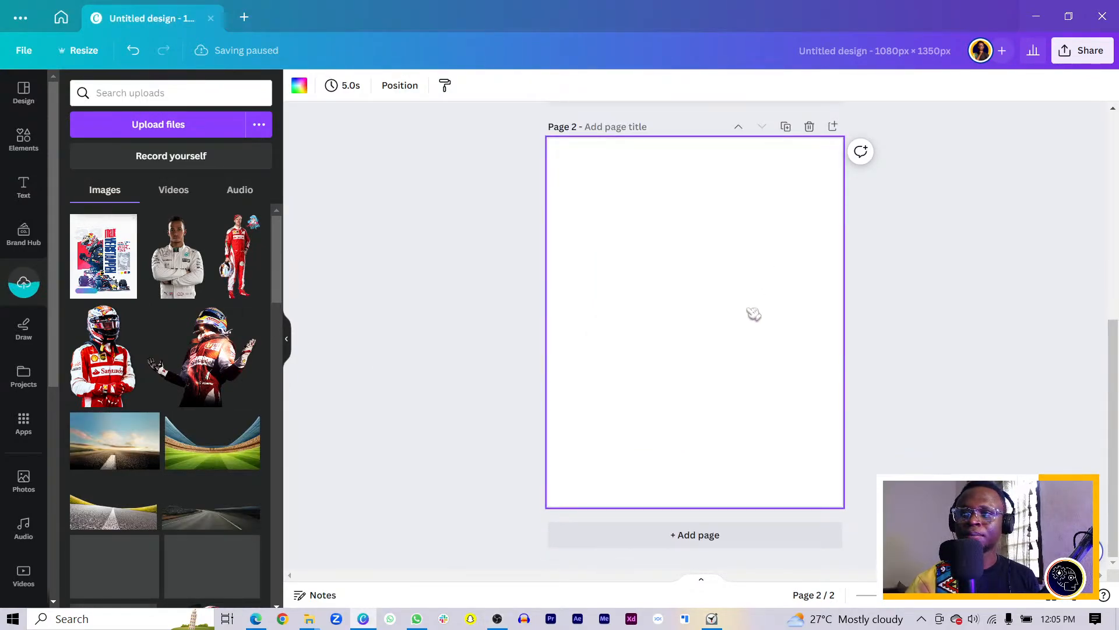
pyautogui.scroll(6, 720, 327)
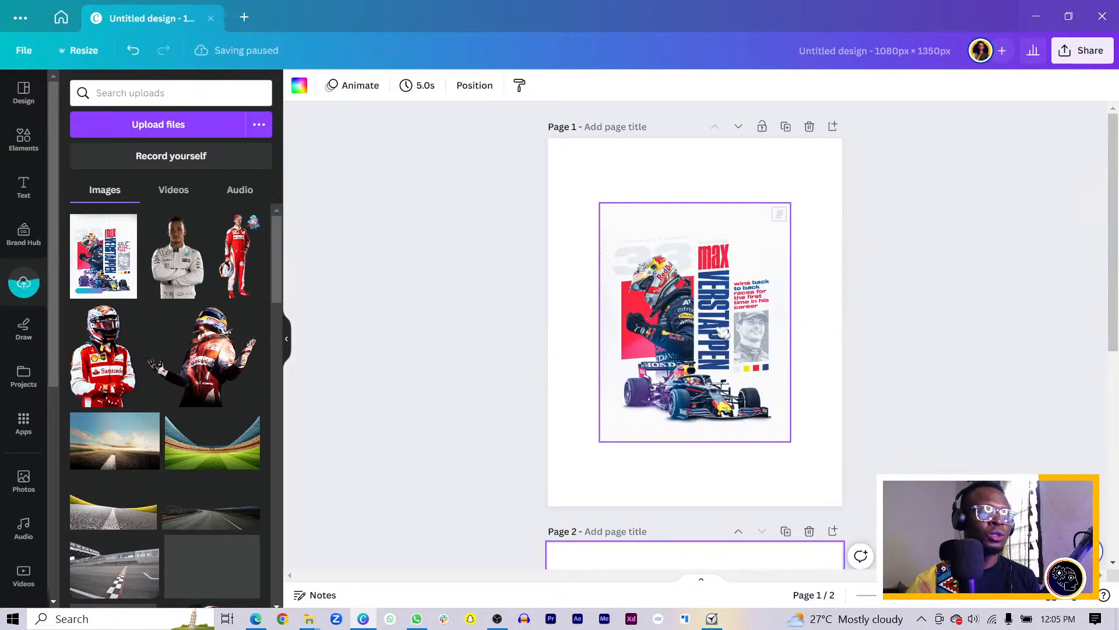
pyautogui.scroll(-3, 732, 367)
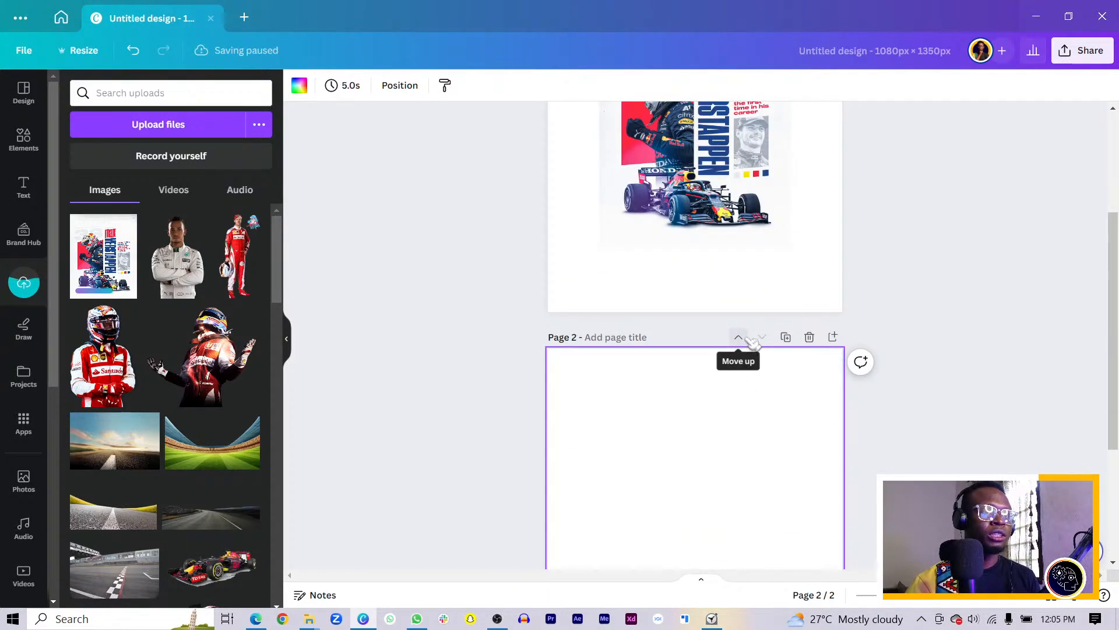
pyautogui.click(738, 337)
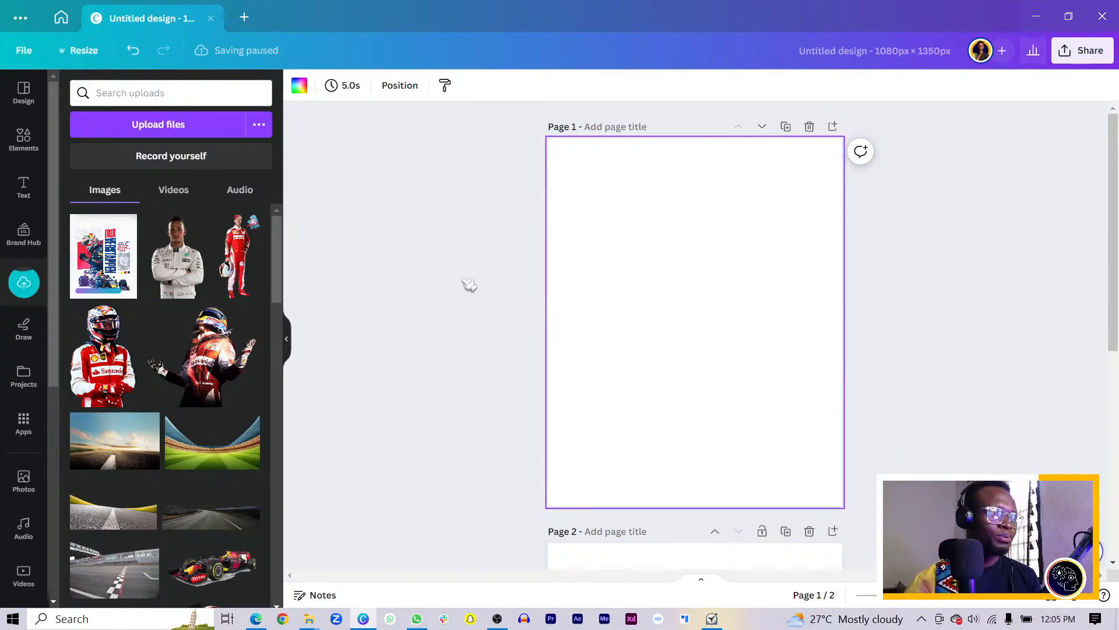
# Set the Verstappen poster image as Page 2's background
pyautogui.scroll(-5, 641, 274)
pyautogui.rightClick(720, 314)
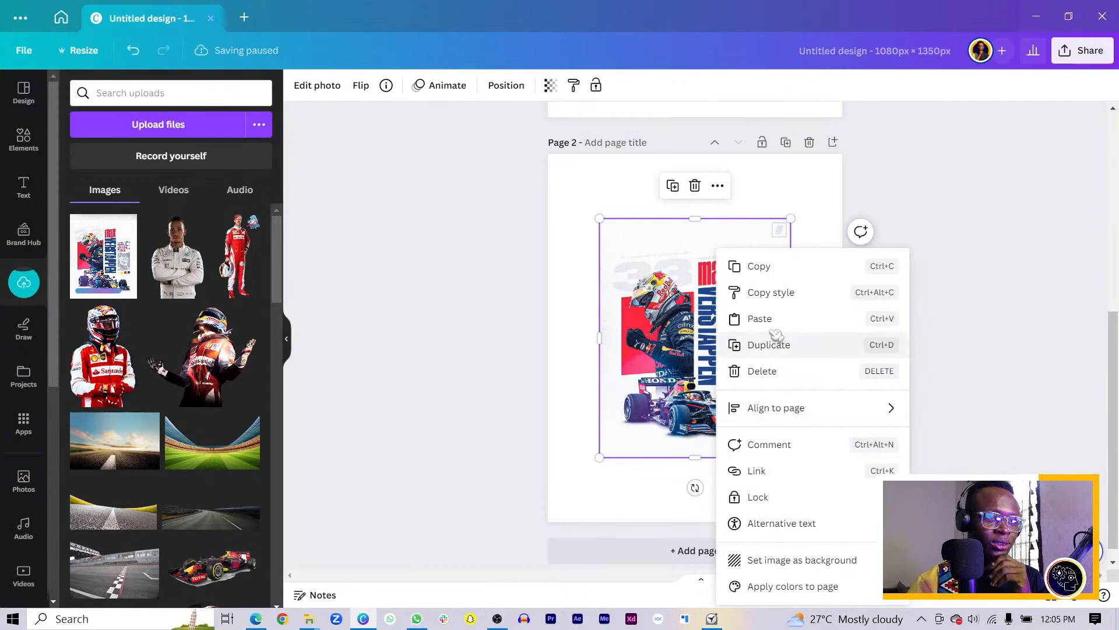
pyautogui.click(795, 561)
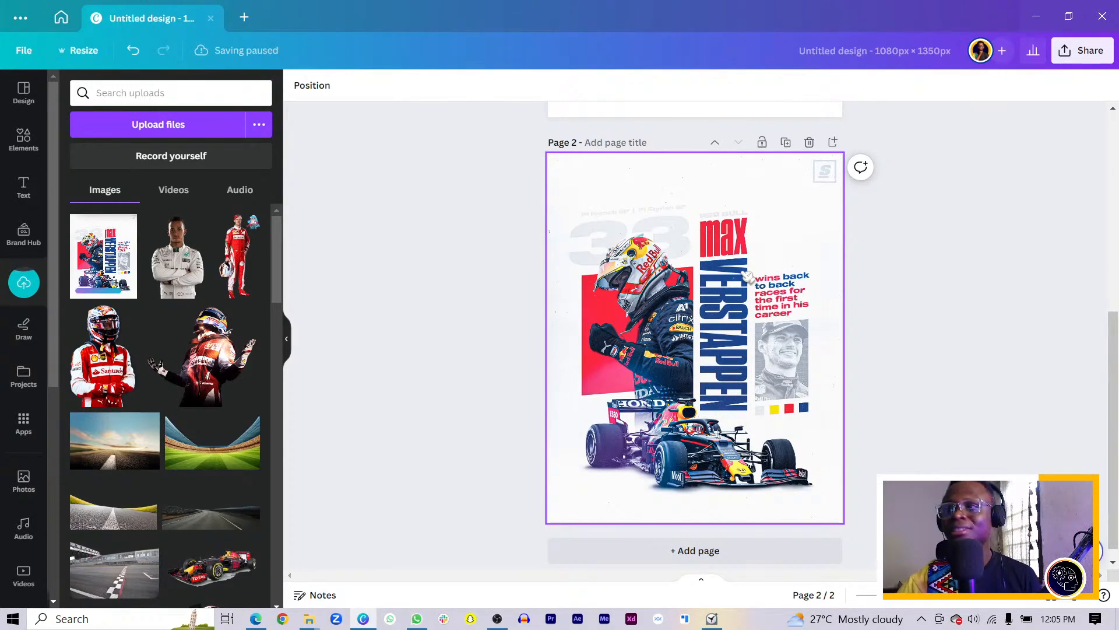
pyautogui.scroll(6, 743, 344)
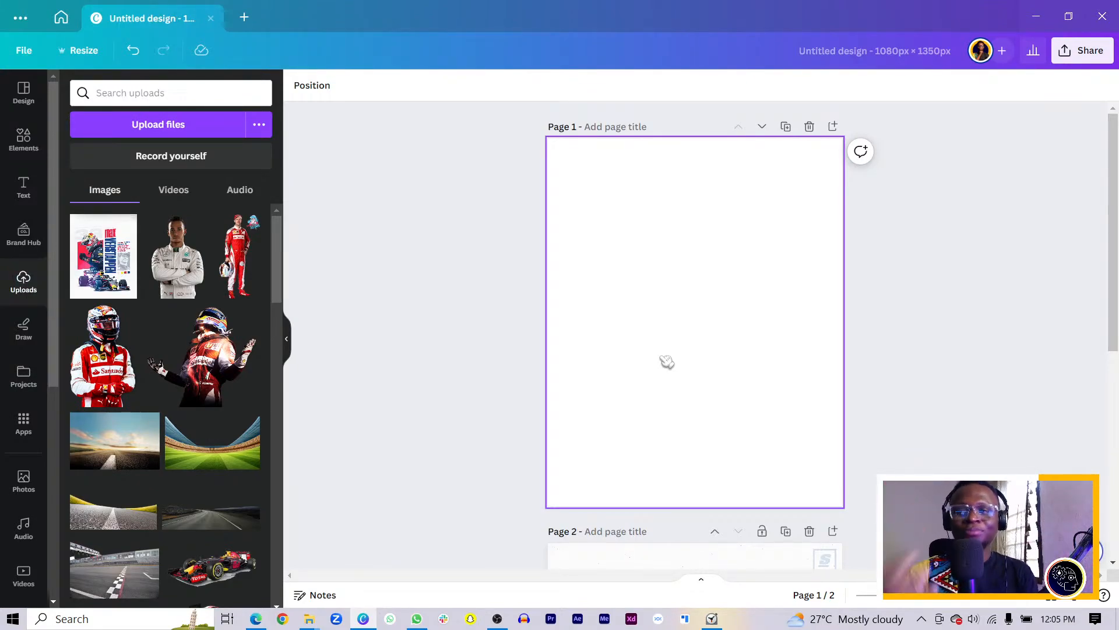
# Fill Page 1's background with the #f7f8f7 light grey from the poster's photo colours
pyautogui.click(731, 320)
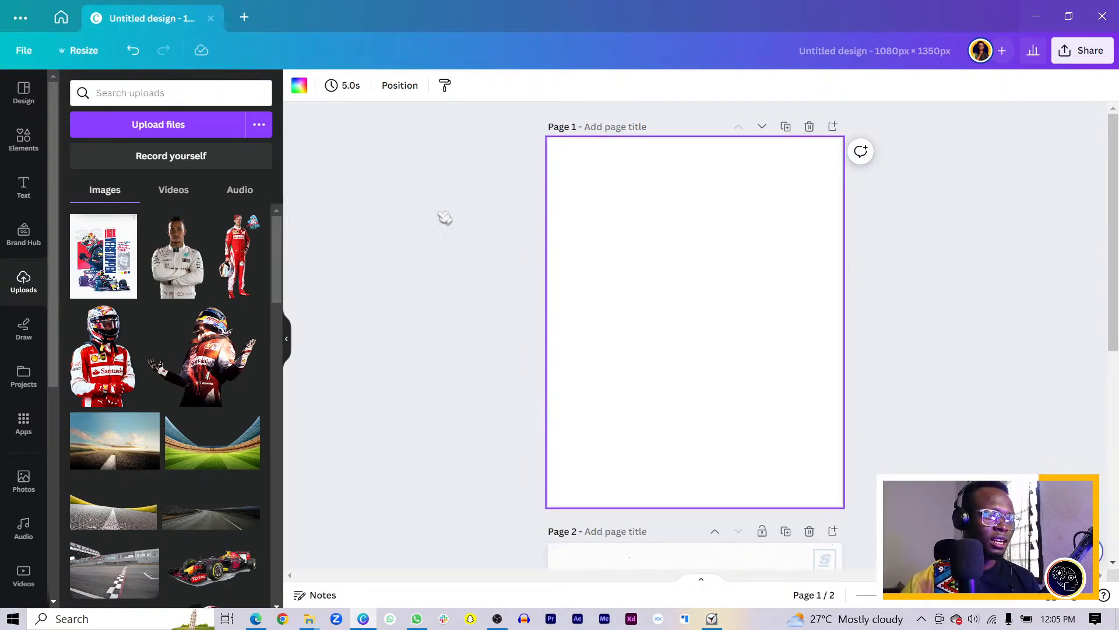
pyautogui.click(299, 85)
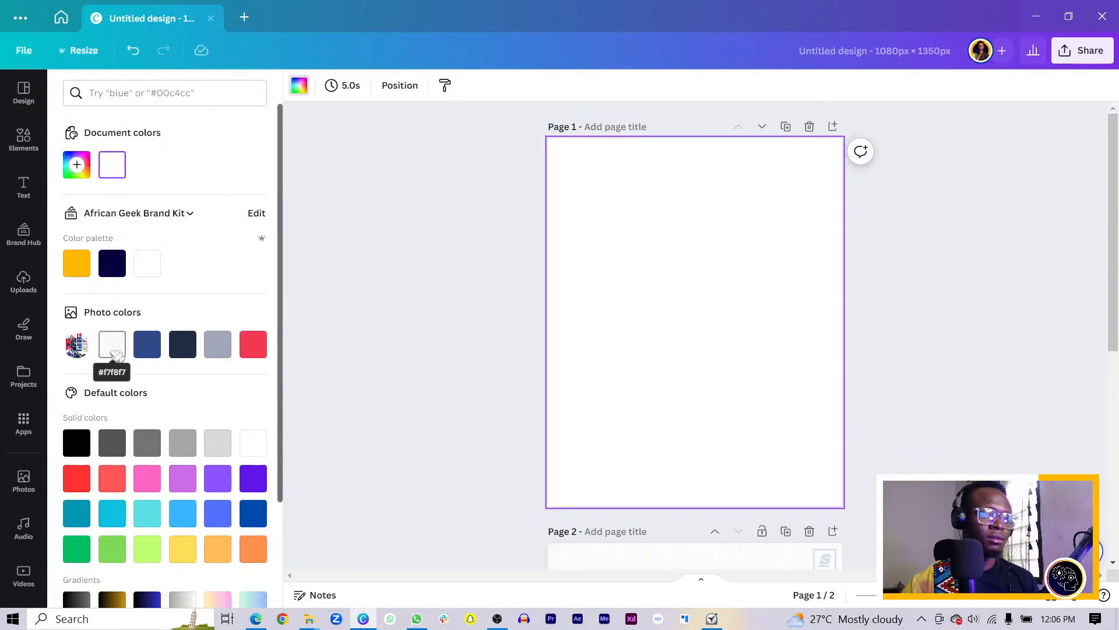
pyautogui.click(115, 353)
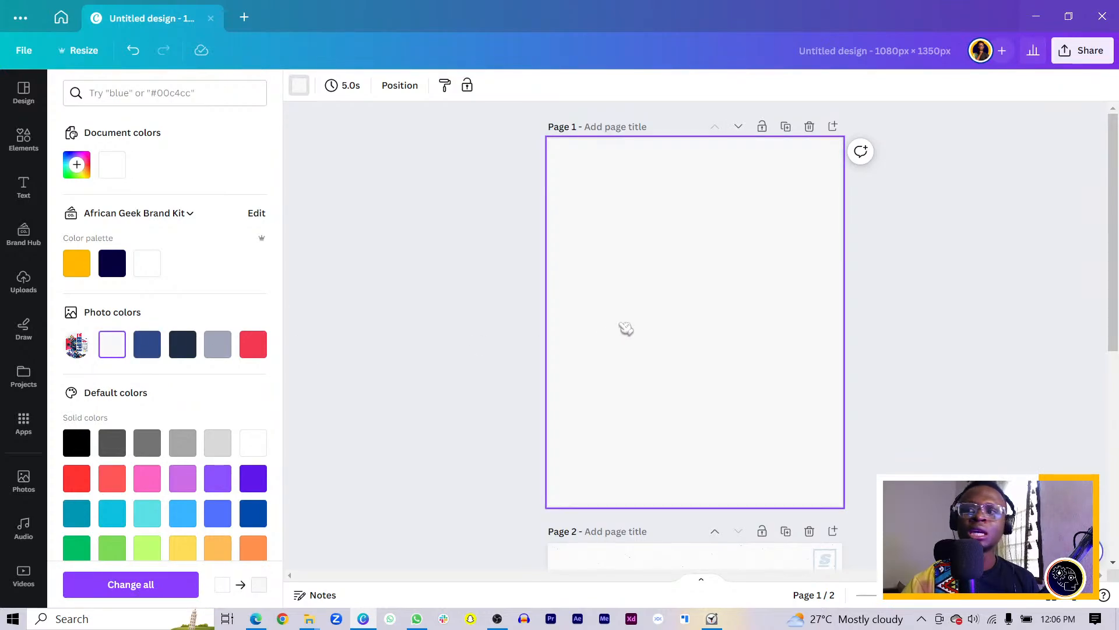
# Search Elements for 'cement' and add the cement texture photo to Page 1
pyautogui.click(24, 139)
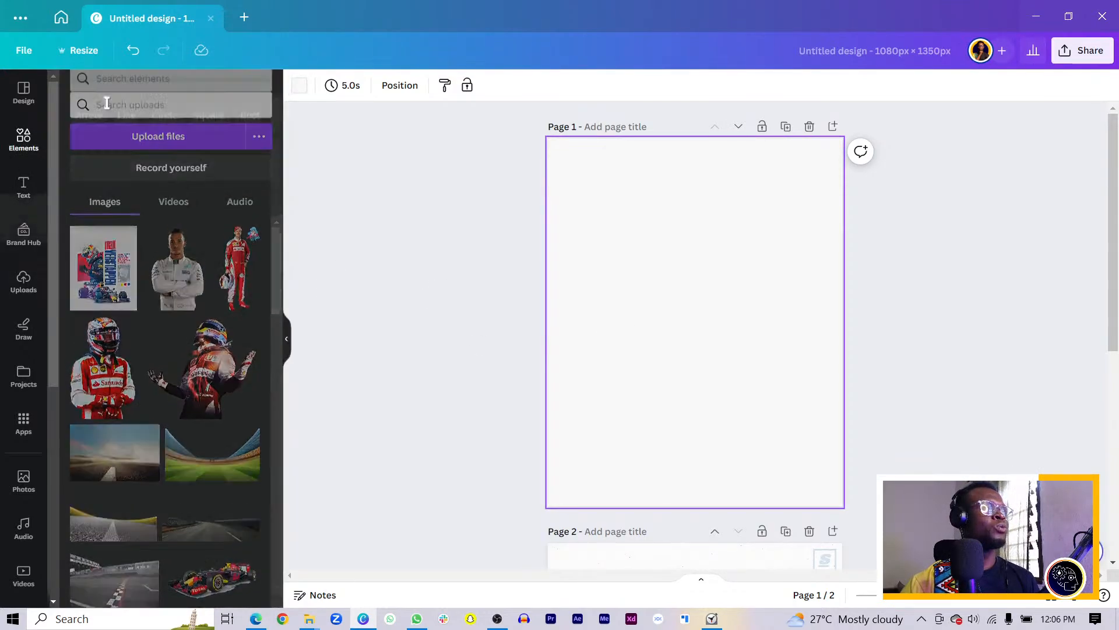
pyautogui.click(141, 92)
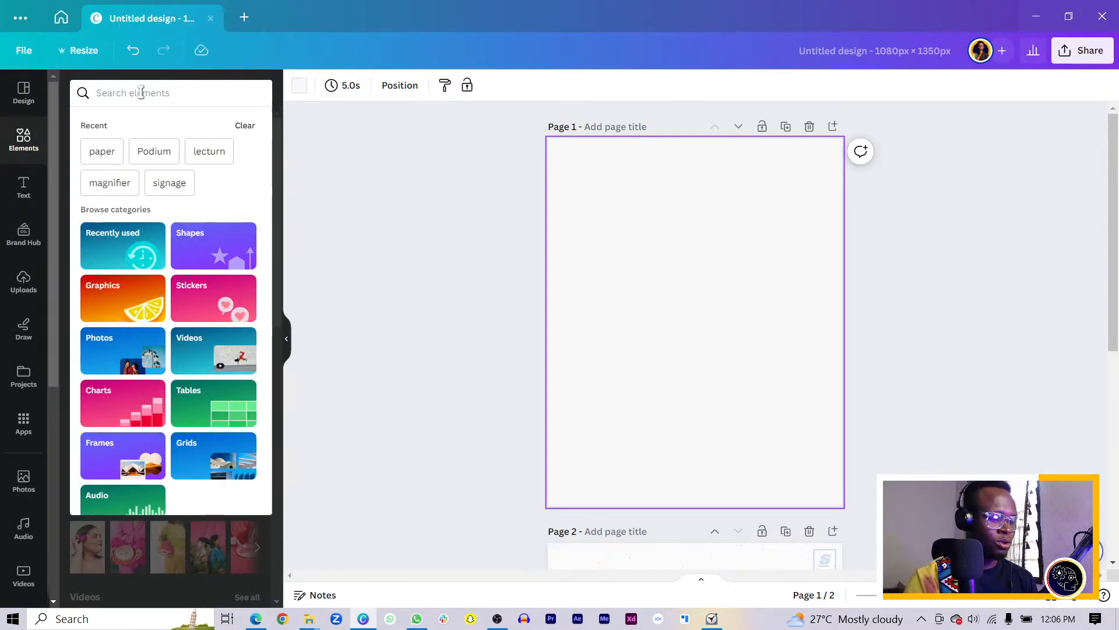
pyautogui.write('cement')
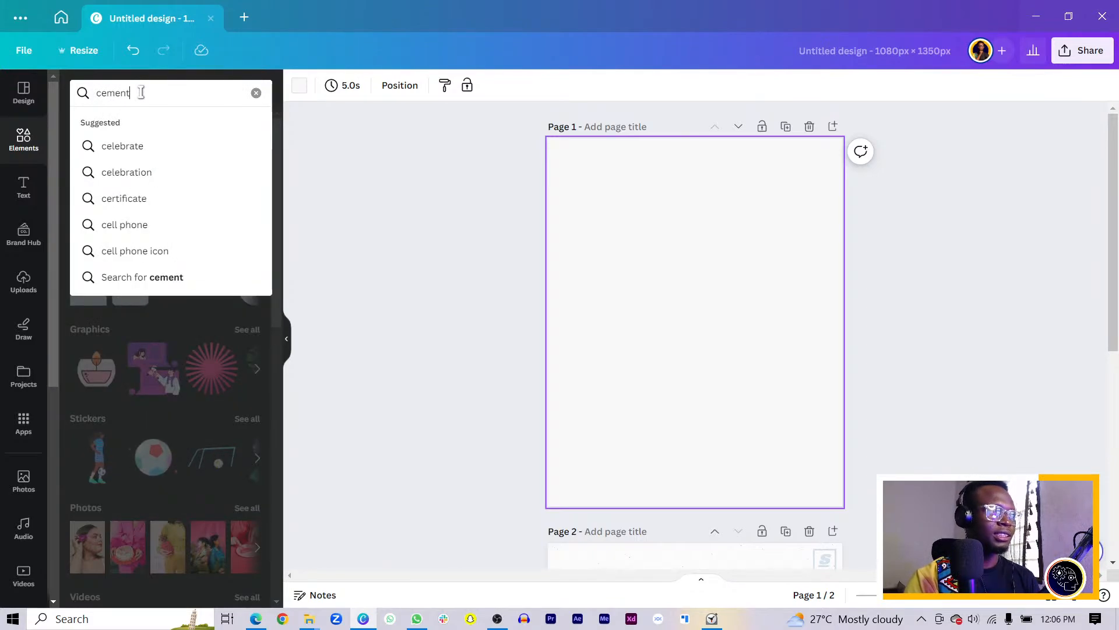
pyautogui.press('Return')
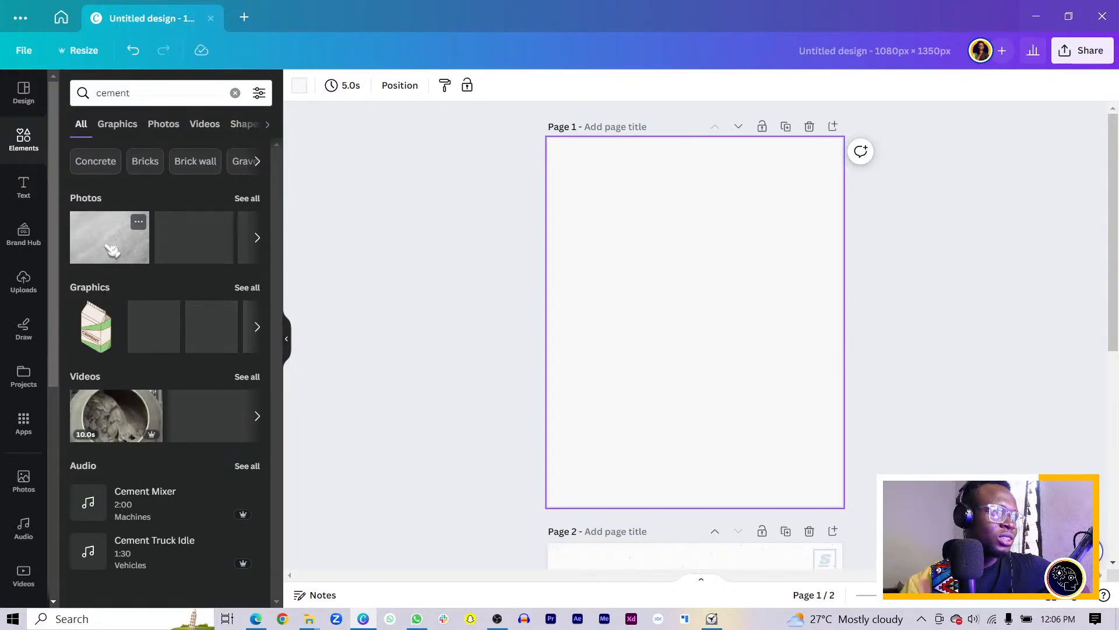
pyautogui.click(110, 249)
# Enlarge the cement photo to cover the page and fade it to about 33 transparency
pyautogui.rightClick(661, 332)
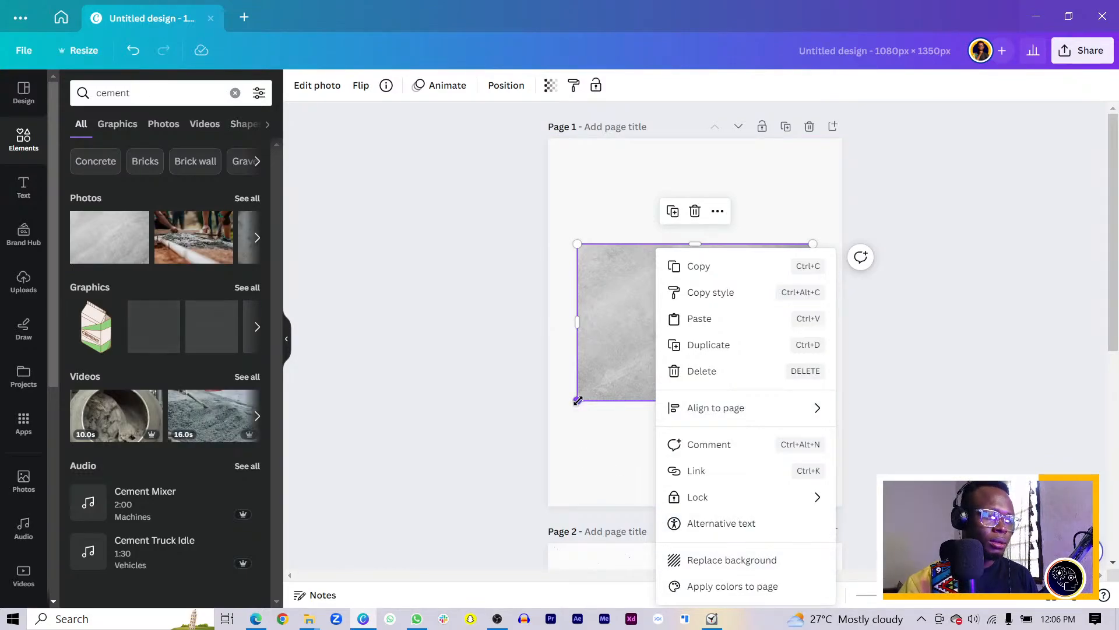
pyautogui.moveTo(577, 400); pyautogui.dragTo(452, 544)
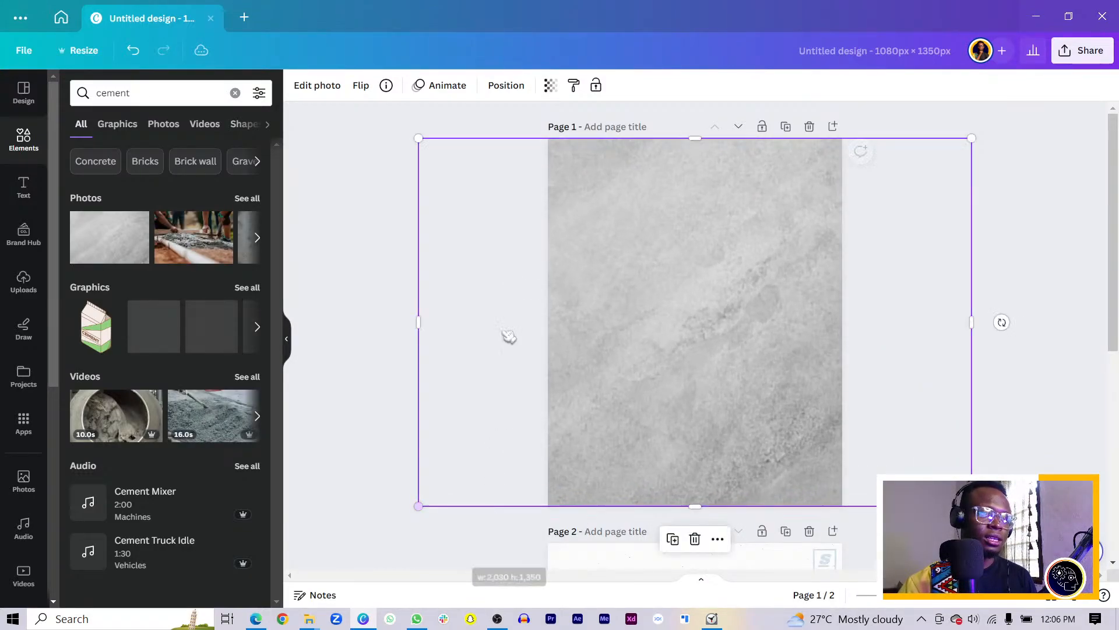
pyautogui.click(551, 87)
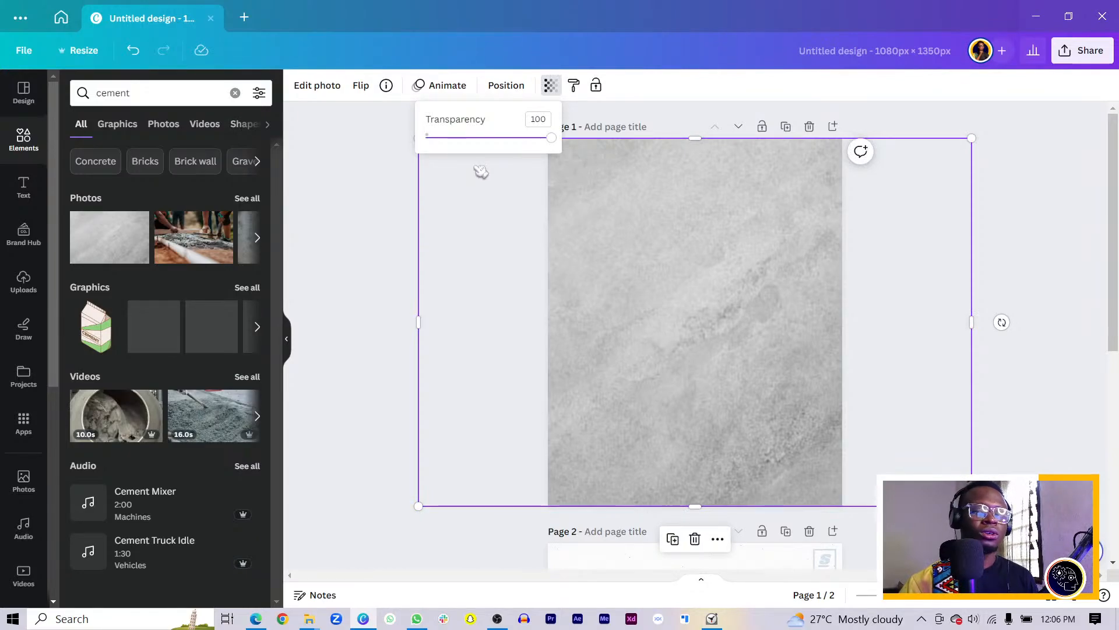
pyautogui.moveTo(556, 142); pyautogui.dragTo(462, 152)
pyautogui.click(384, 215)
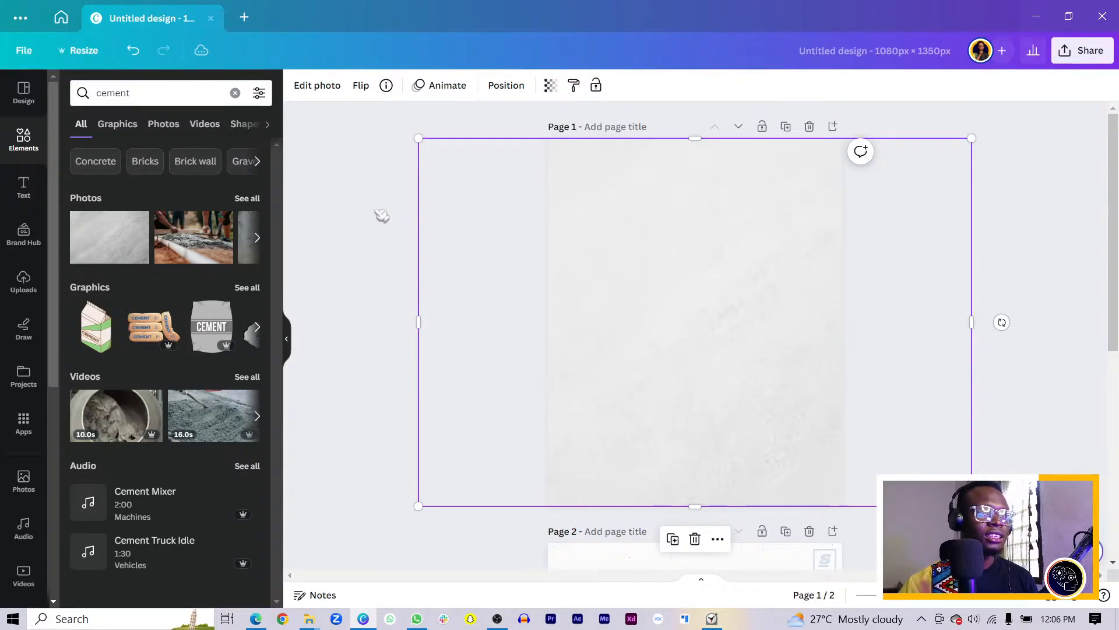
pyautogui.click(382, 215)
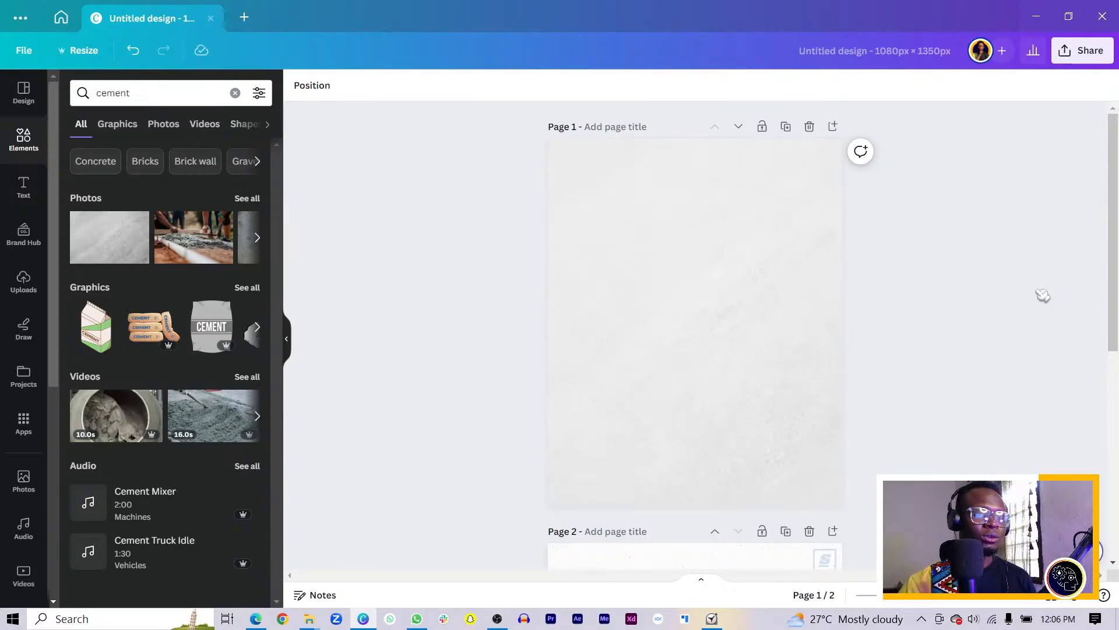
# Add the black race car image from Uploads and drag it into Page 1's lower half
pyautogui.scroll(-6, 673, 376)
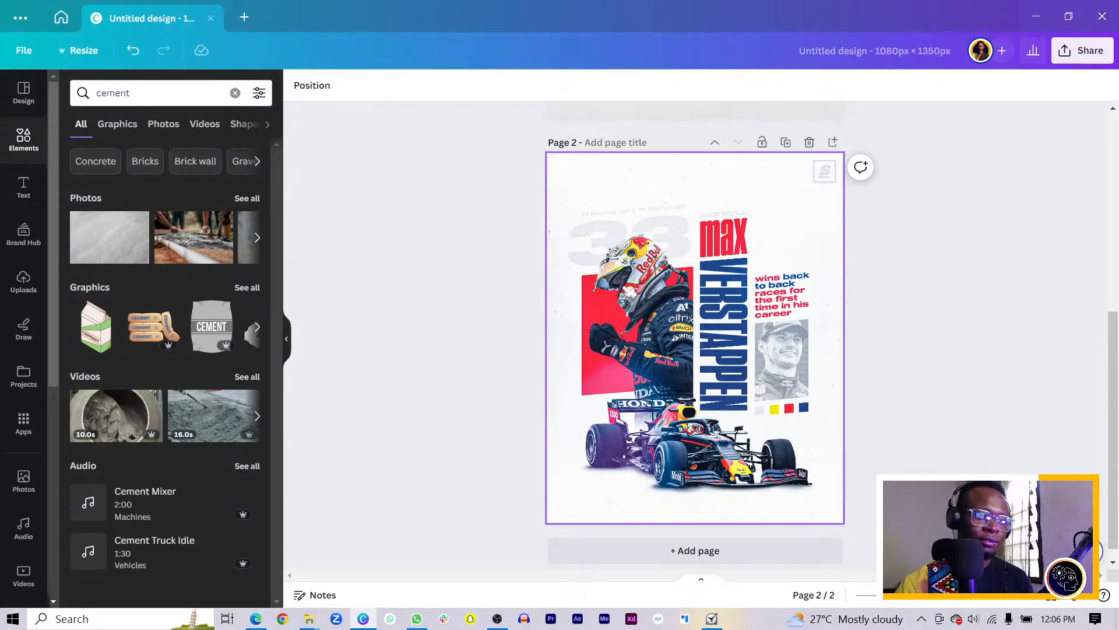
pyautogui.scroll(6, 688, 333)
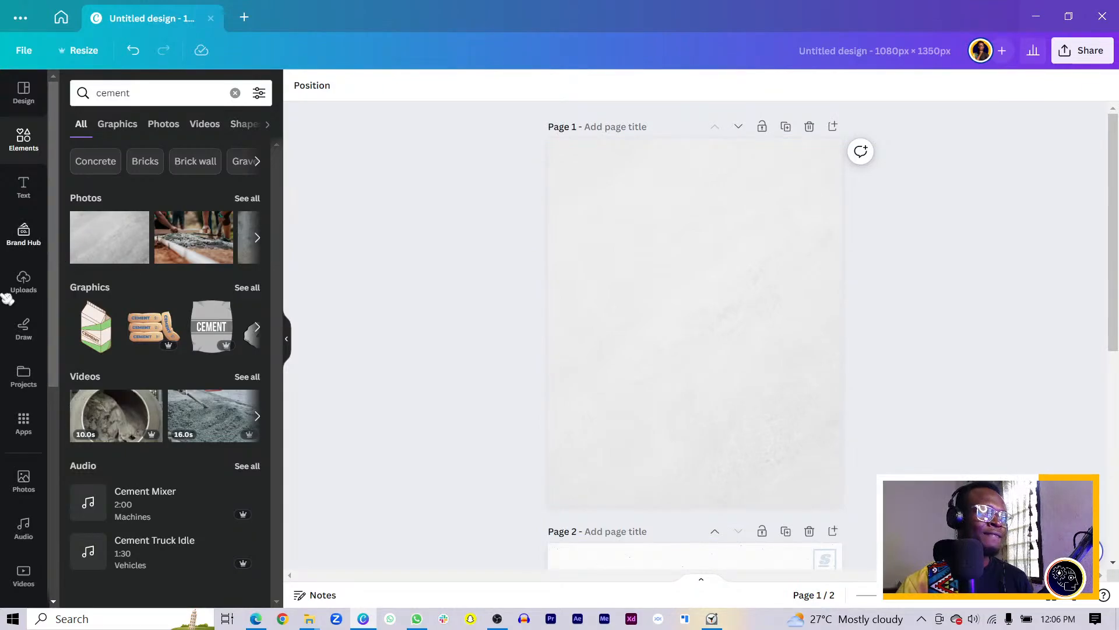
pyautogui.click(23, 283)
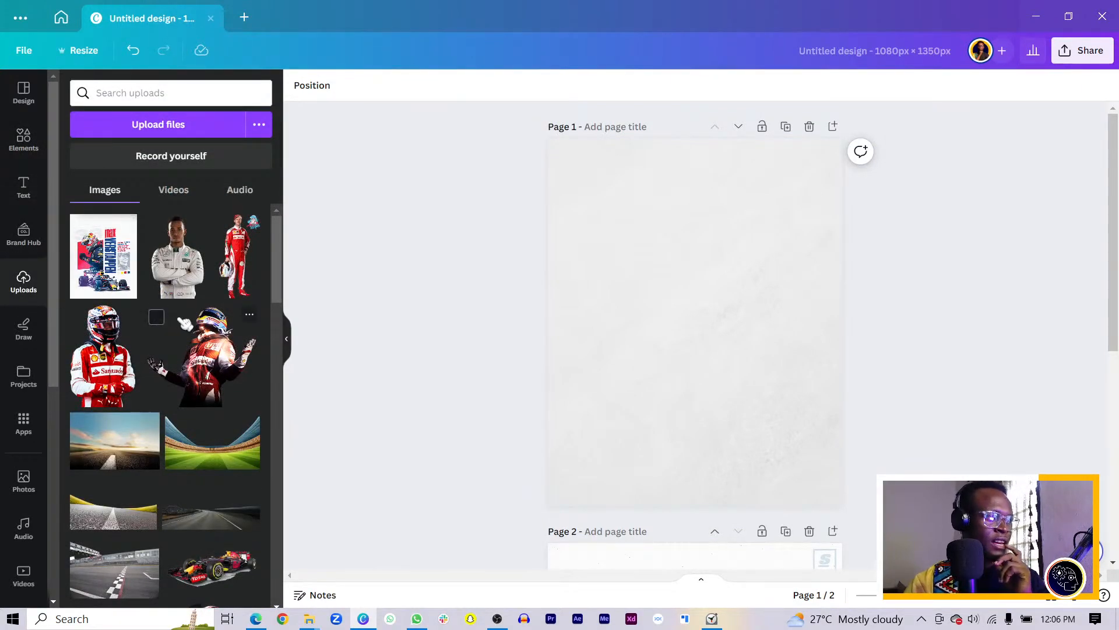
pyautogui.scroll(-6, 187, 318)
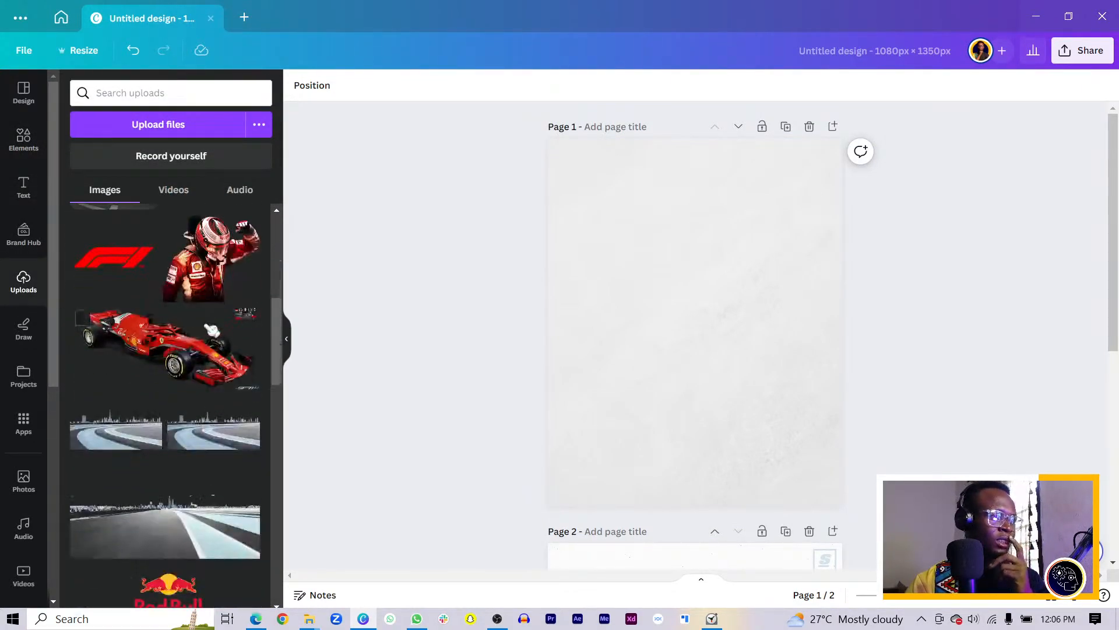
pyautogui.scroll(-10, 184, 356)
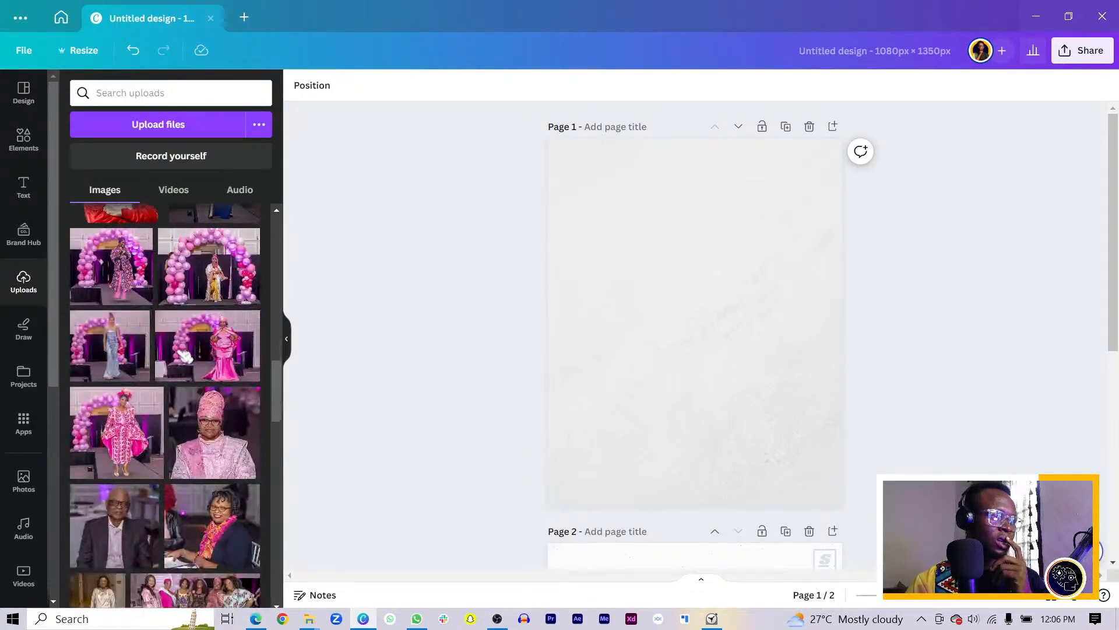
pyautogui.scroll(7, 180, 431)
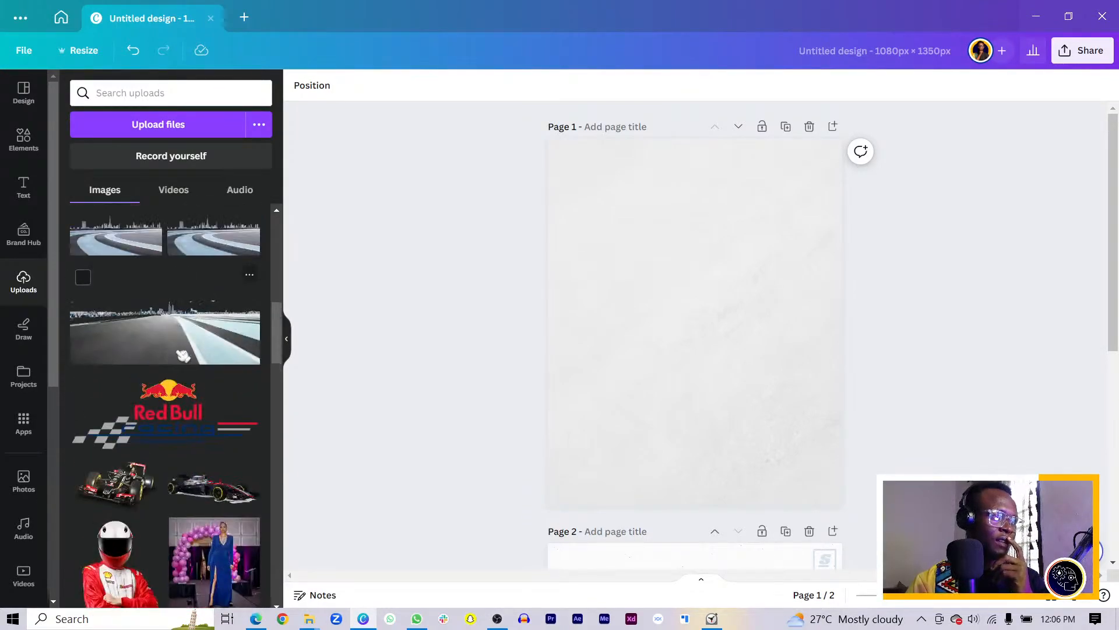
pyautogui.click(153, 483)
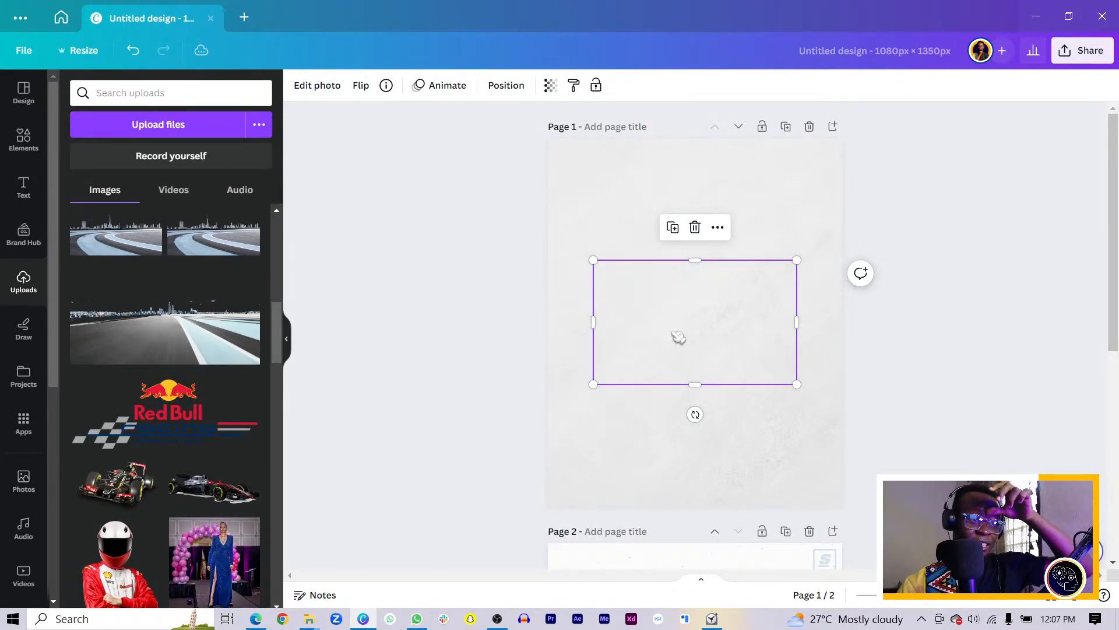
pyautogui.moveTo(679, 337); pyautogui.dragTo(655, 420)
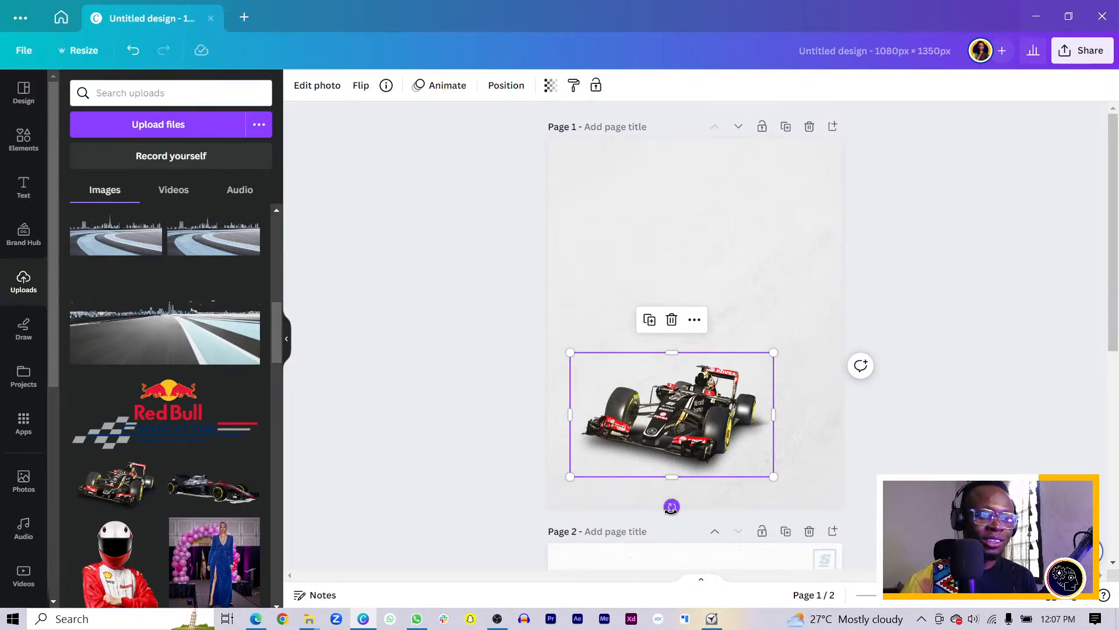
# Tilt the race car about 4°, enlarge it, and centre it in the page's lower half
pyautogui.moveTo(672, 506); pyautogui.dragTo(678, 509)
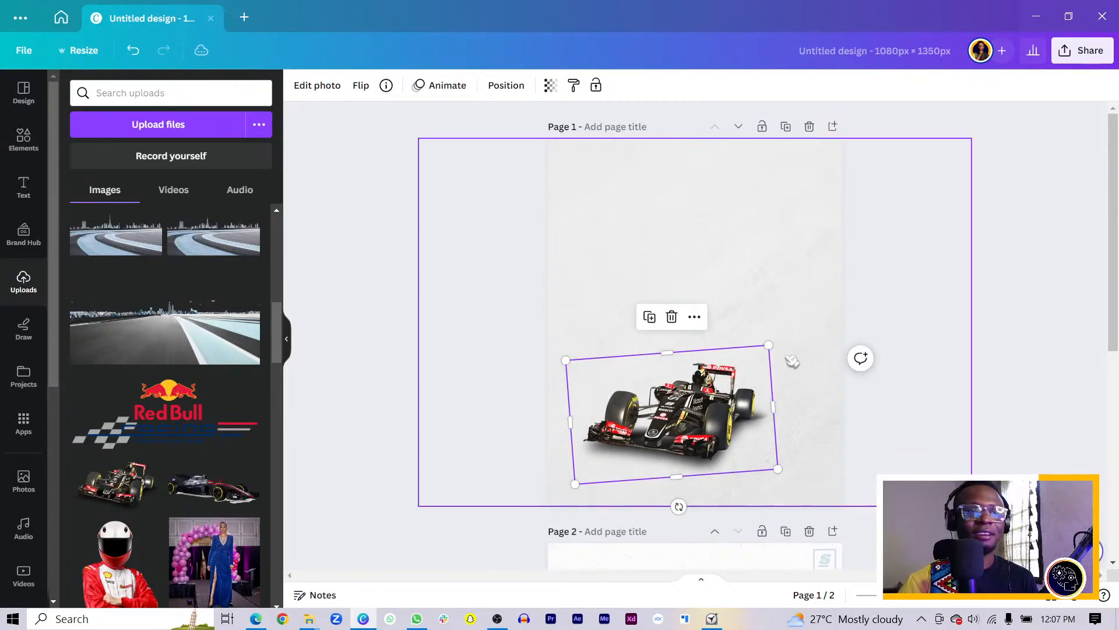
pyautogui.moveTo(764, 346); pyautogui.dragTo(830, 302)
pyautogui.moveTo(732, 420); pyautogui.dragTo(715, 422)
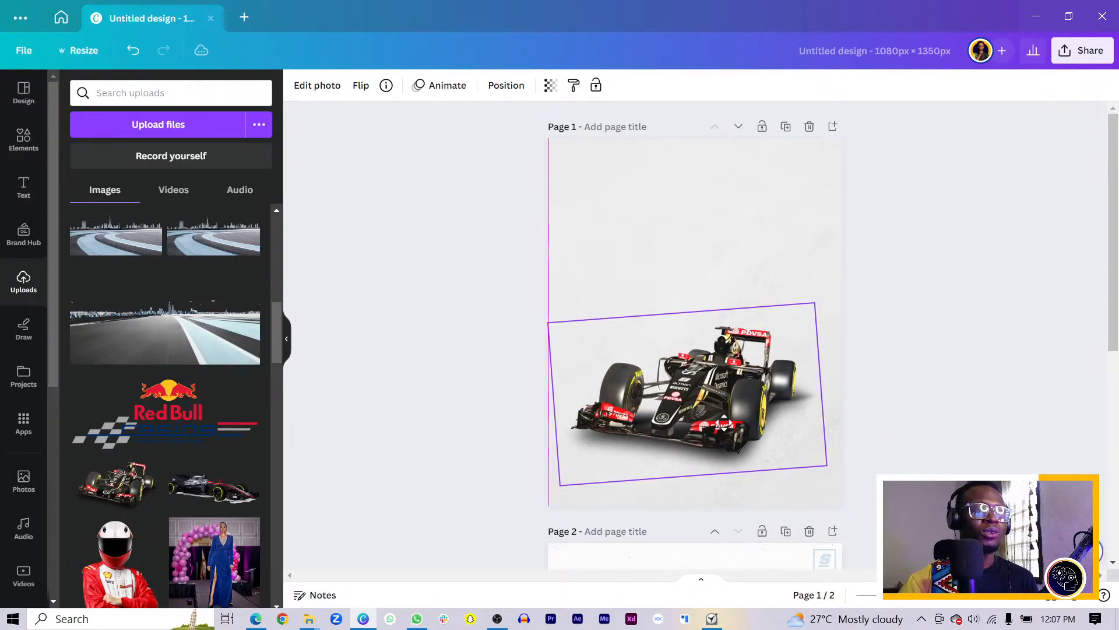
pyautogui.scroll(-5, 717, 443)
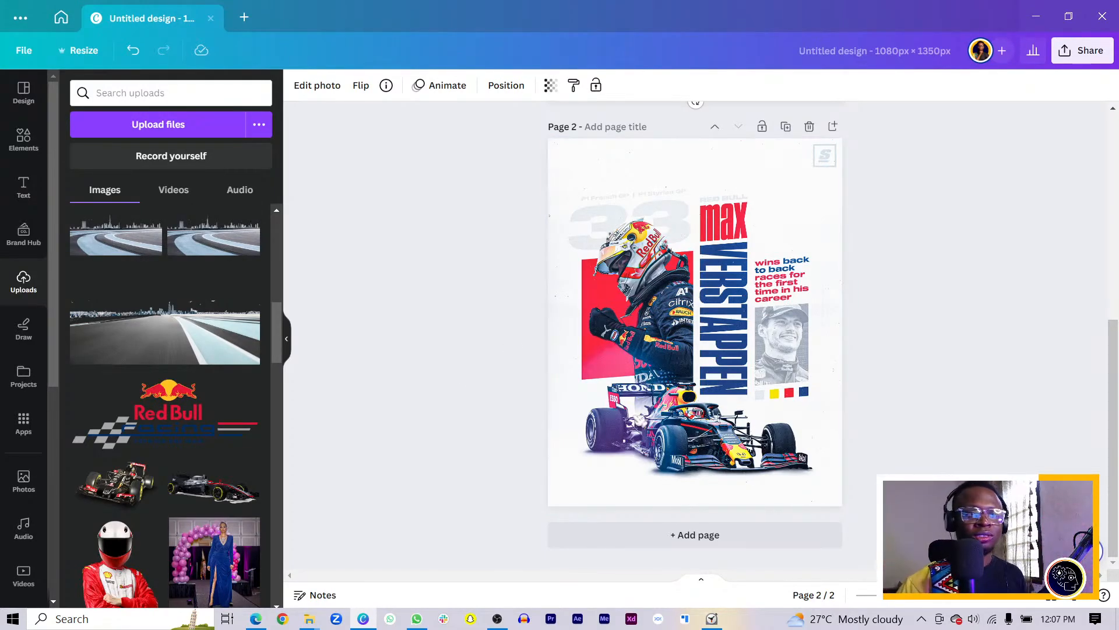
pyautogui.scroll(7, 723, 419)
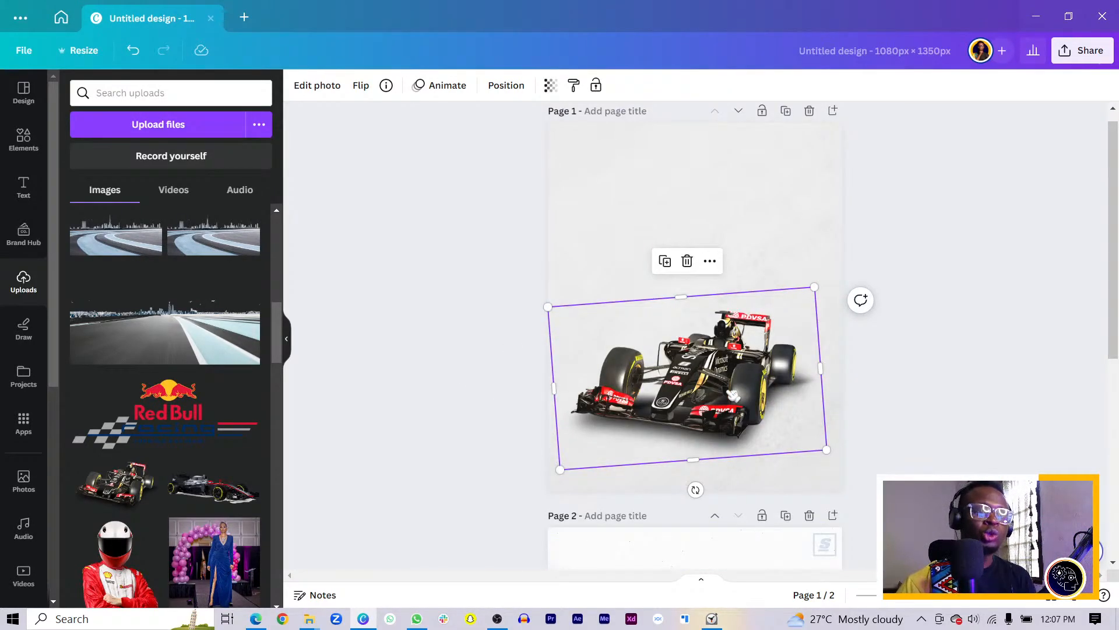
pyautogui.moveTo(727, 397); pyautogui.dragTo(728, 402)
pyautogui.click(466, 414)
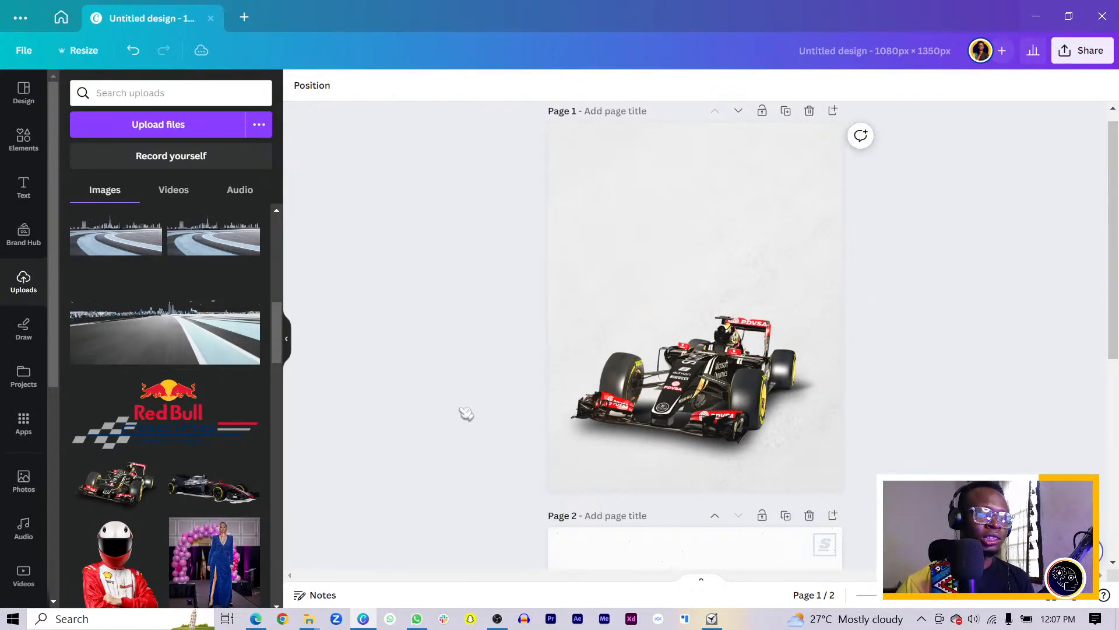
pyautogui.scroll(-3, 398, 419)
pyautogui.scroll(-3, 23, 262)
pyautogui.scroll(-3, 117, 362)
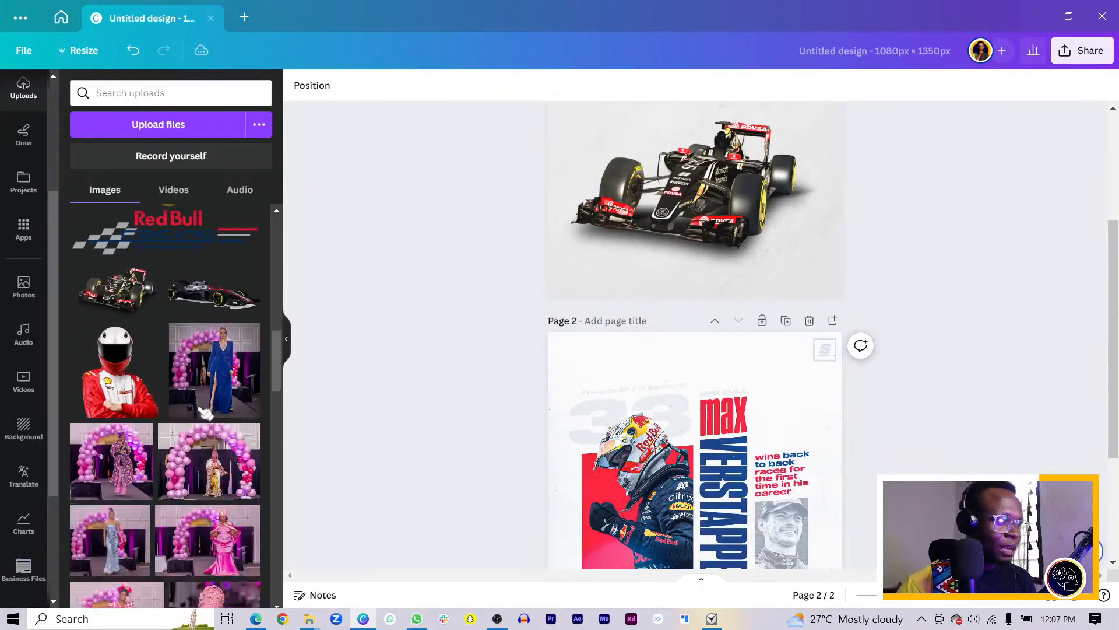
pyautogui.scroll(-5, 153, 390)
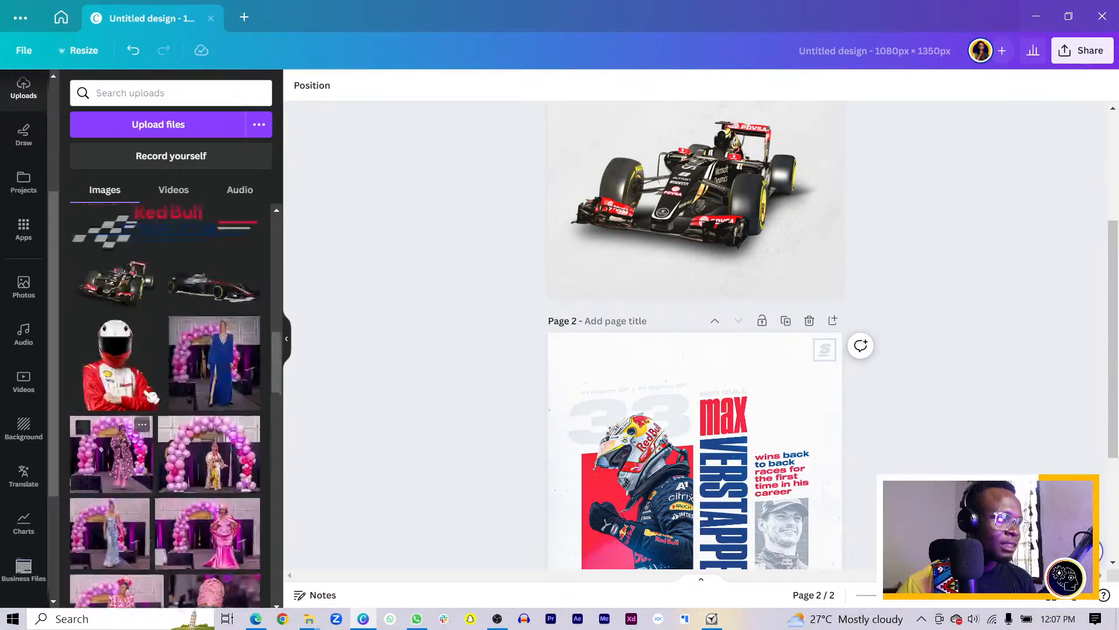
pyautogui.scroll(-3, 153, 390)
pyautogui.scroll(3, 188, 400)
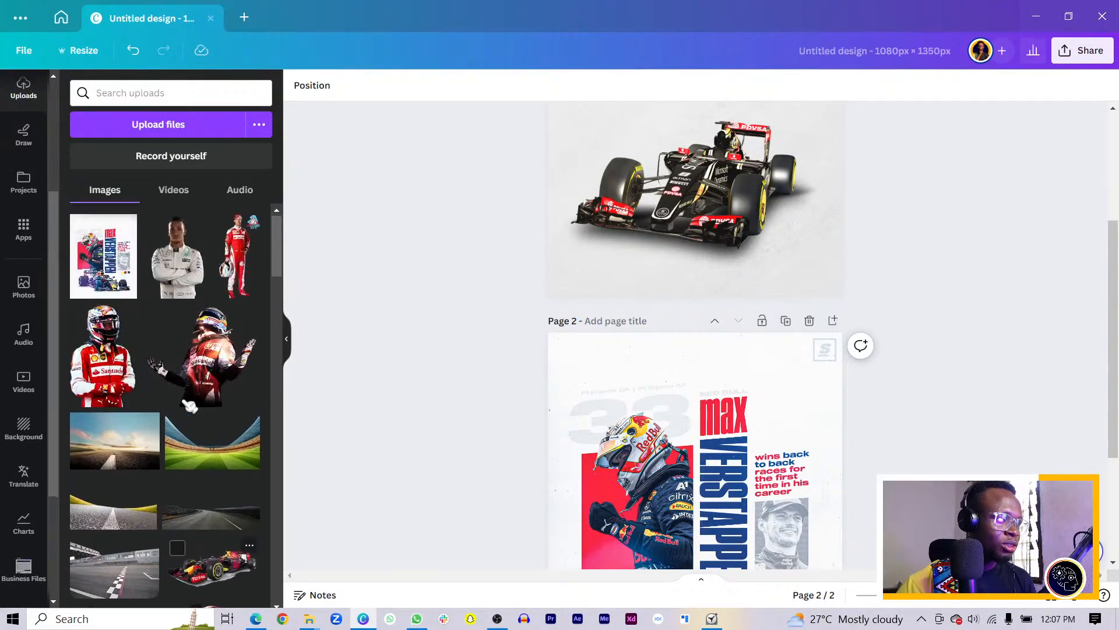
pyautogui.scroll(-3, 201, 403)
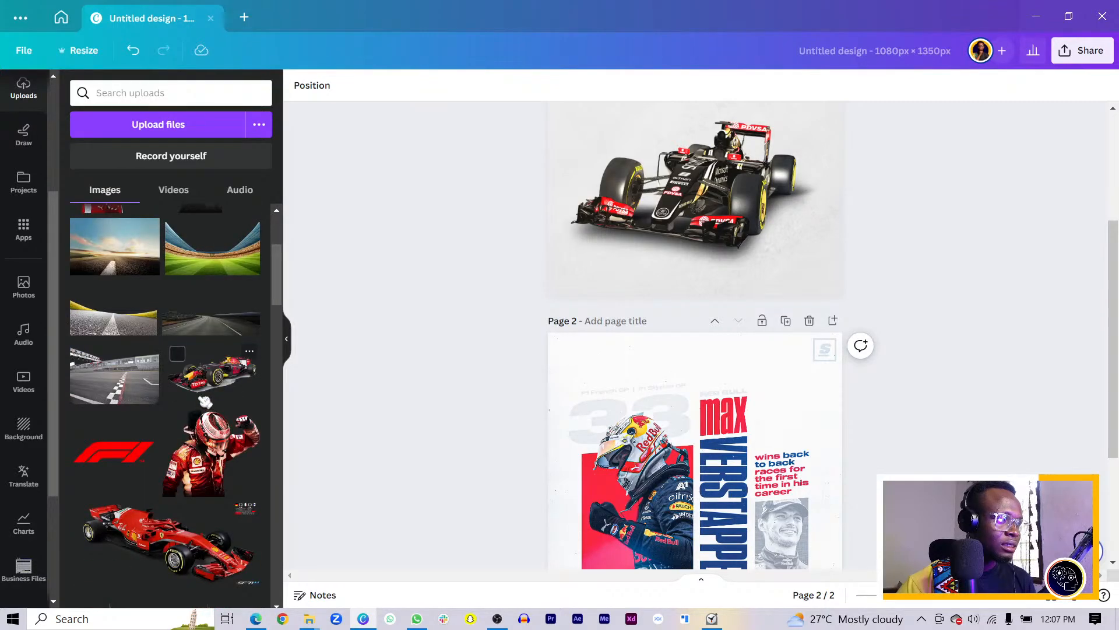
pyautogui.scroll(3, 169, 443)
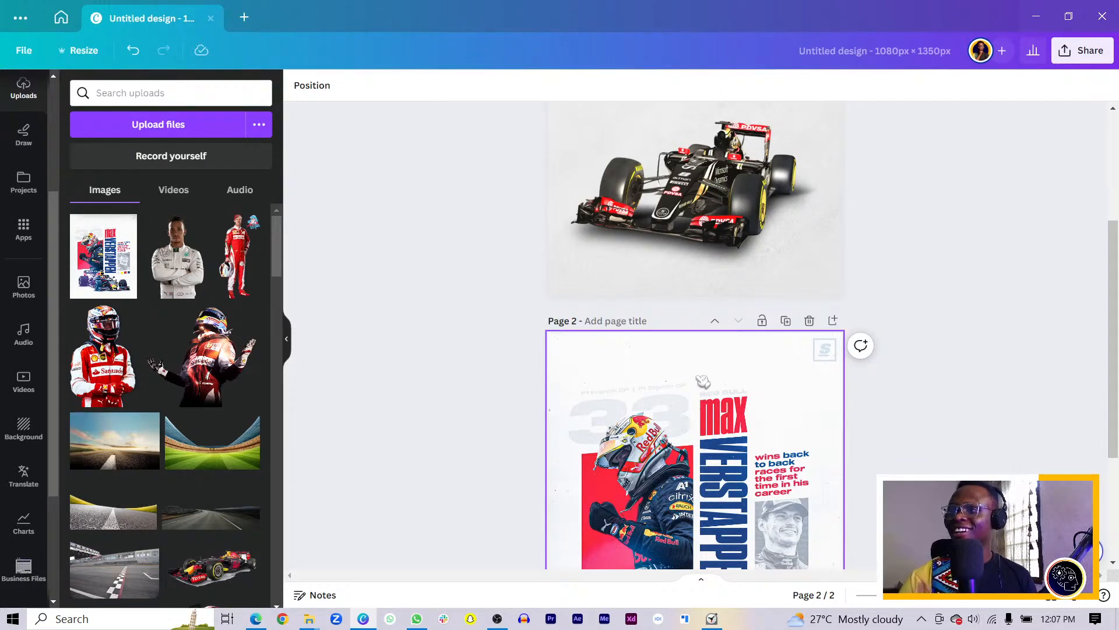
pyautogui.scroll(4, 670, 358)
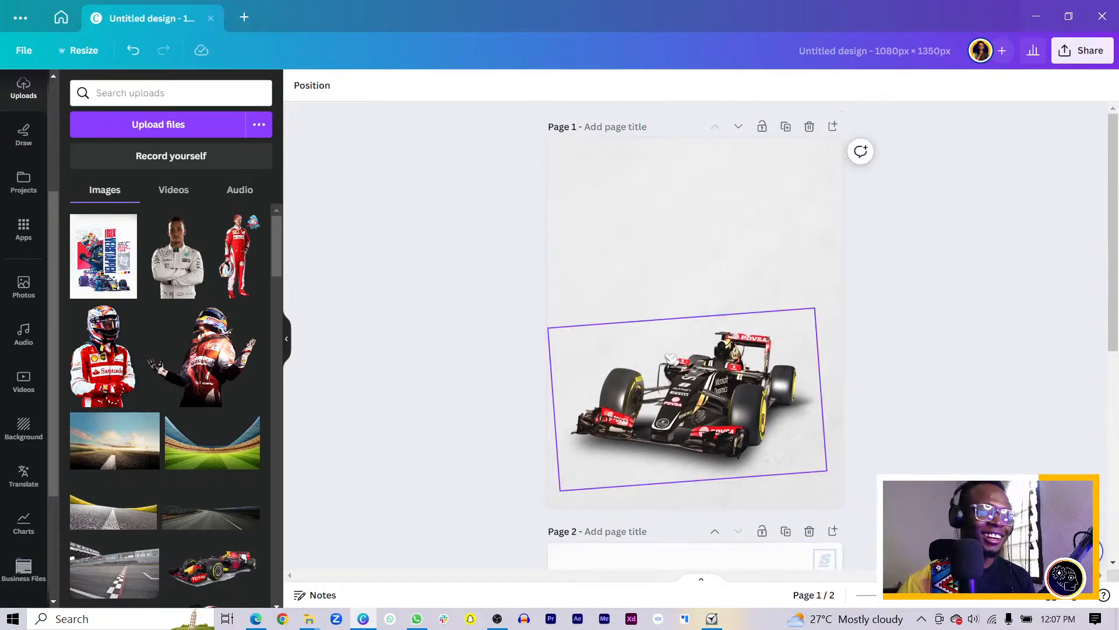
pyautogui.scroll(-4, 671, 358)
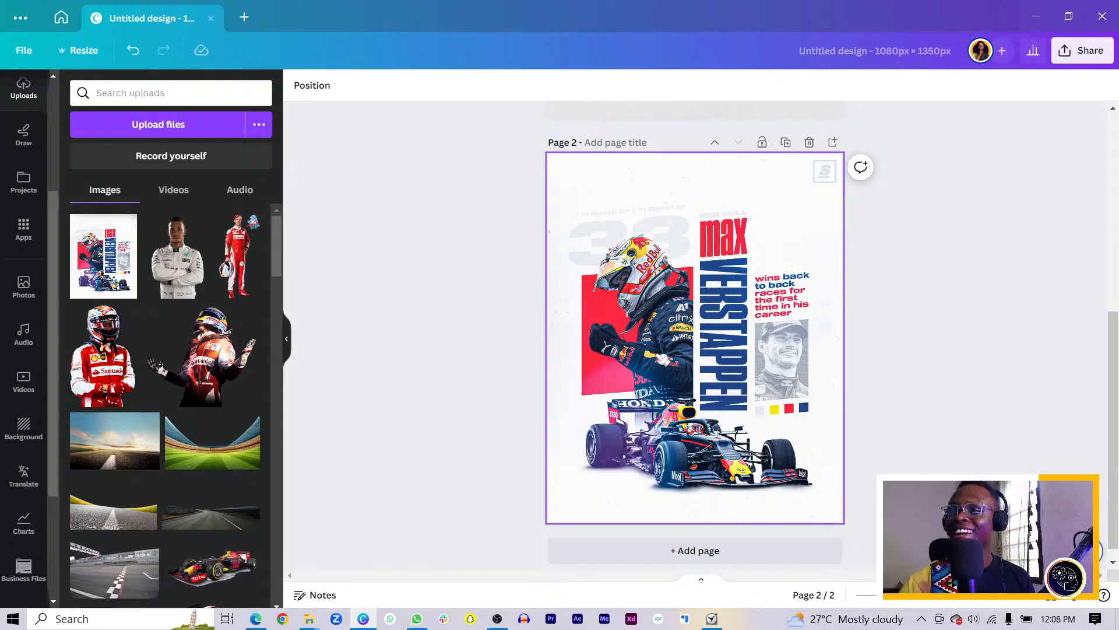
pyautogui.scroll(4, 656, 383)
pyautogui.scroll(-4, 656, 383)
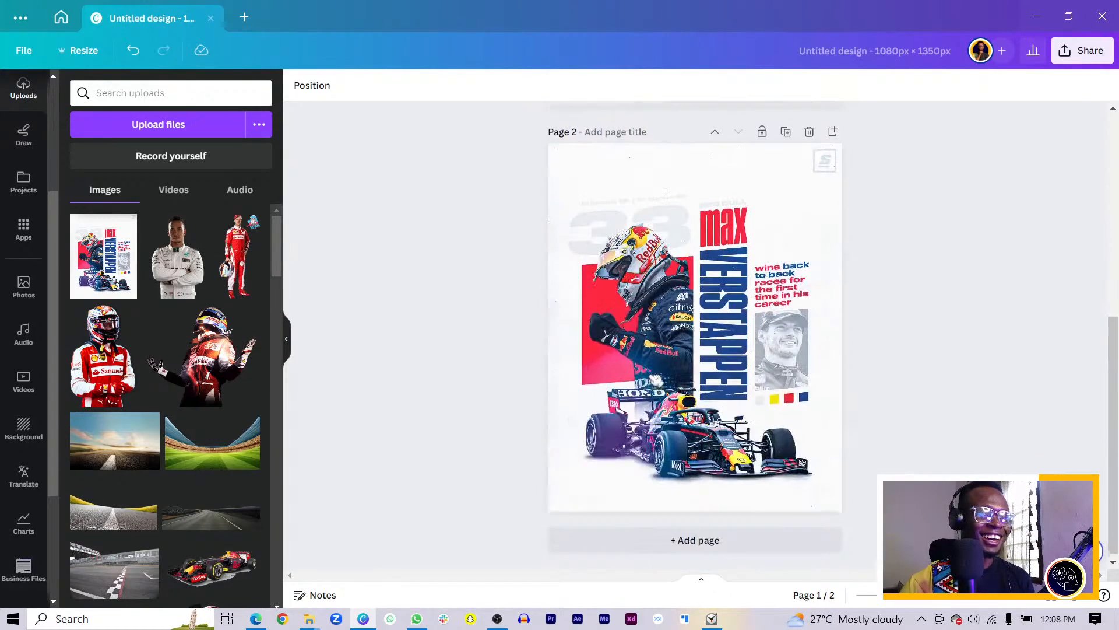
pyautogui.scroll(4, 658, 369)
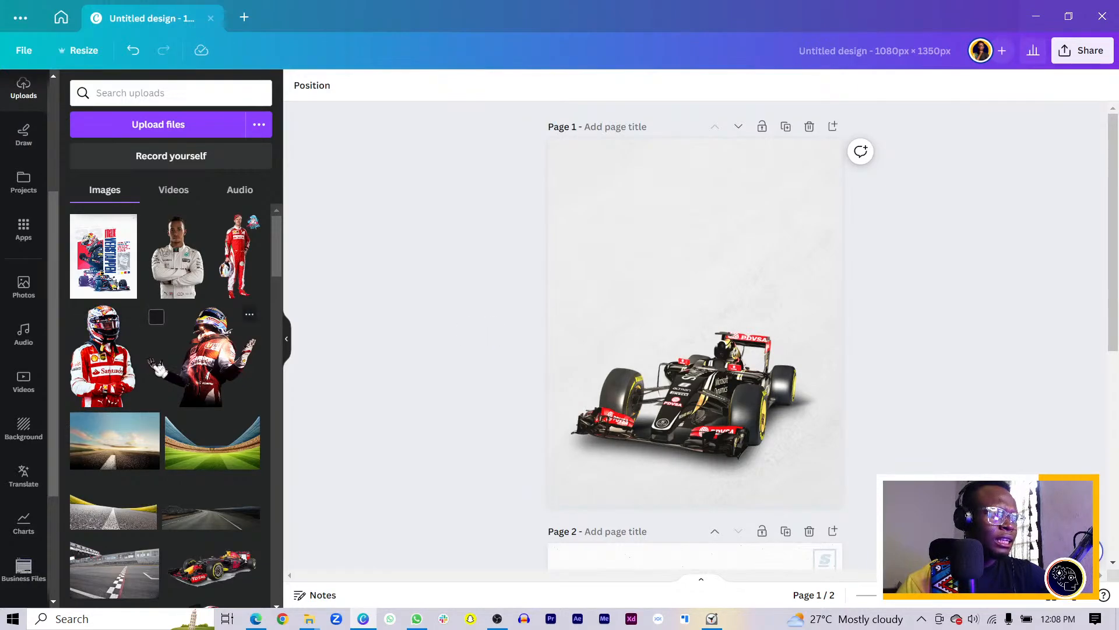
# Place the red-suited driver cutout over the race car, then switch to Microsoft Edge
pyautogui.click(102, 356)
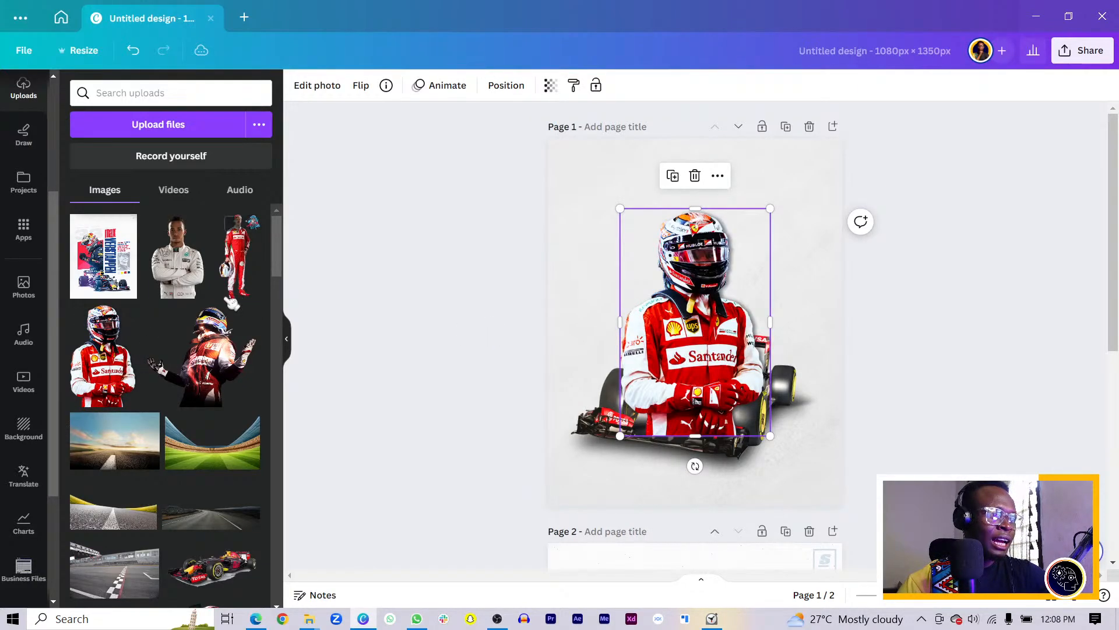
pyautogui.moveTo(642, 322); pyautogui.dragTo(627, 303)
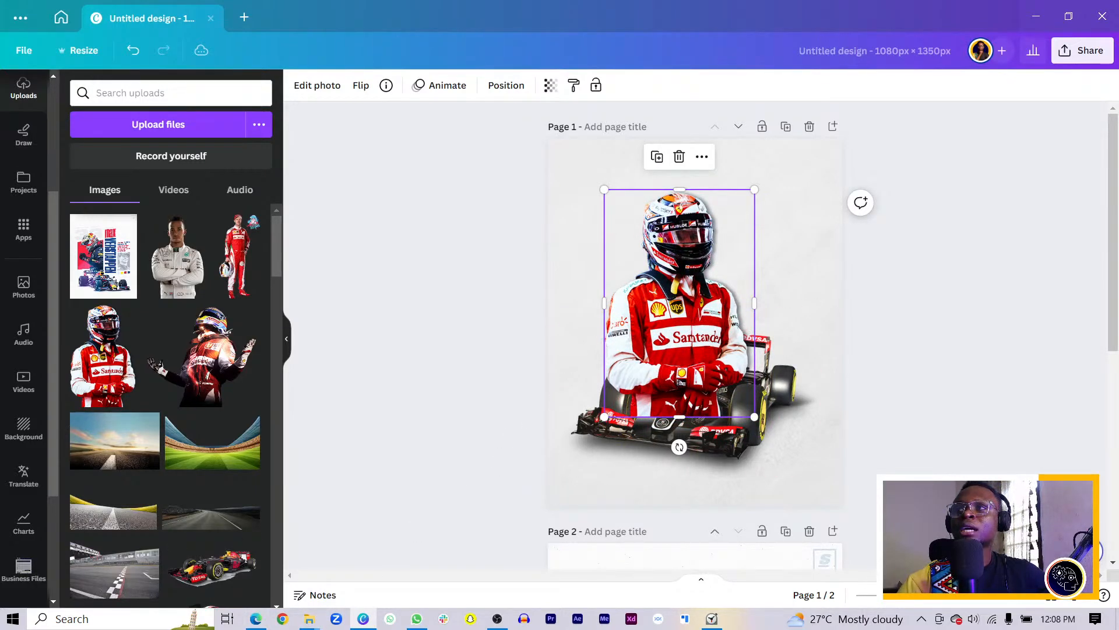
pyautogui.hotkey('alt', 'Tab')
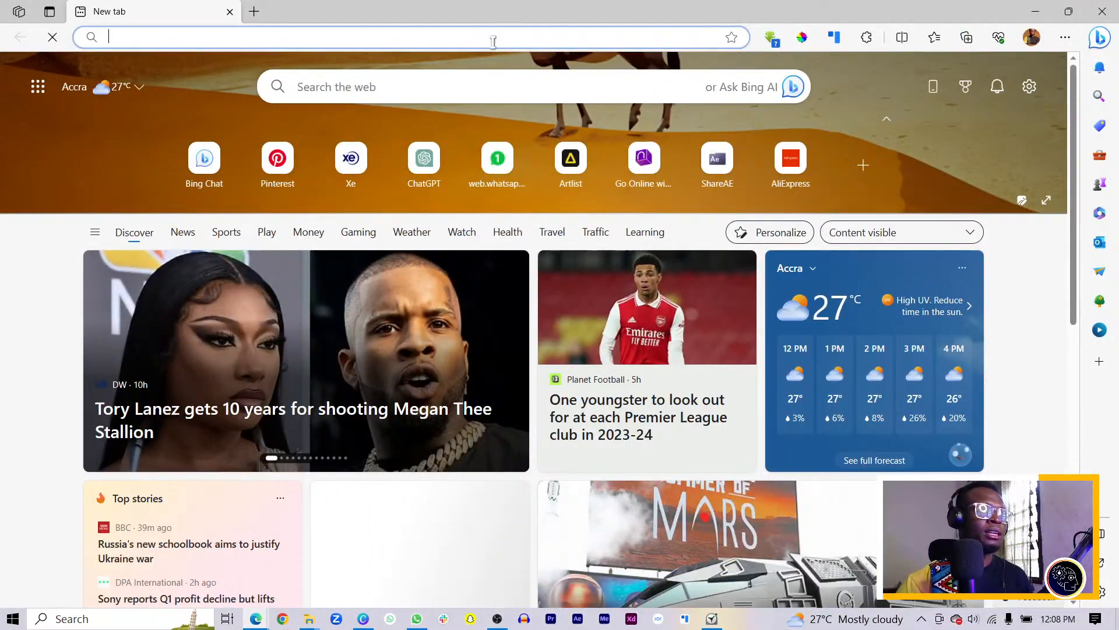
# Go to klipartz.com from the address bar and dismiss the translate prompt
pyautogui.click(494, 42)
pyautogui.write('klipartz.com')
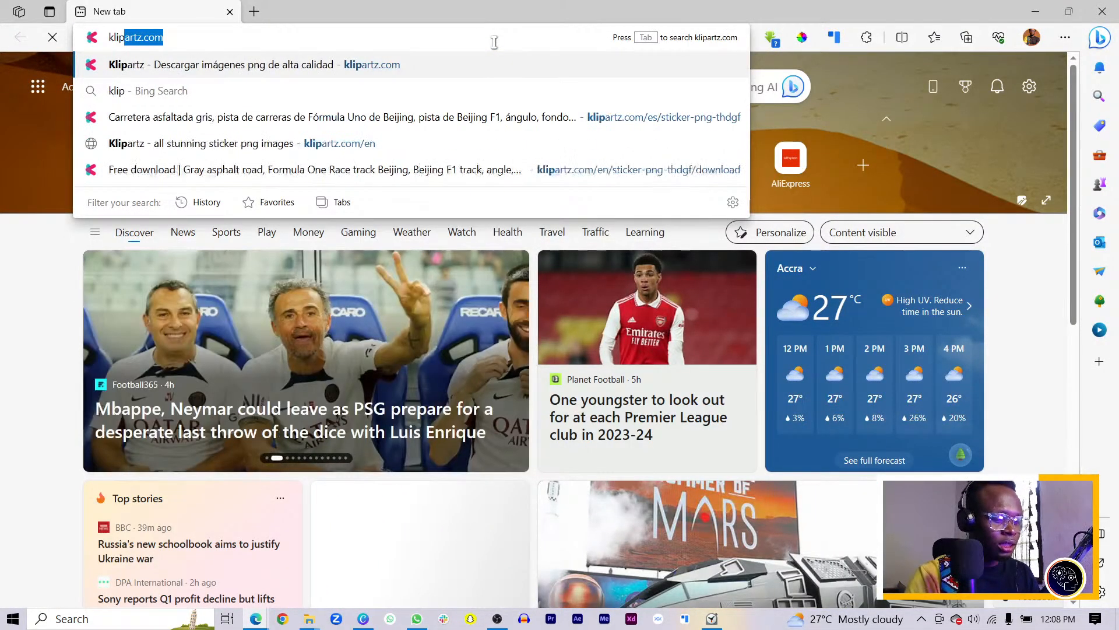
pyautogui.press('Return')
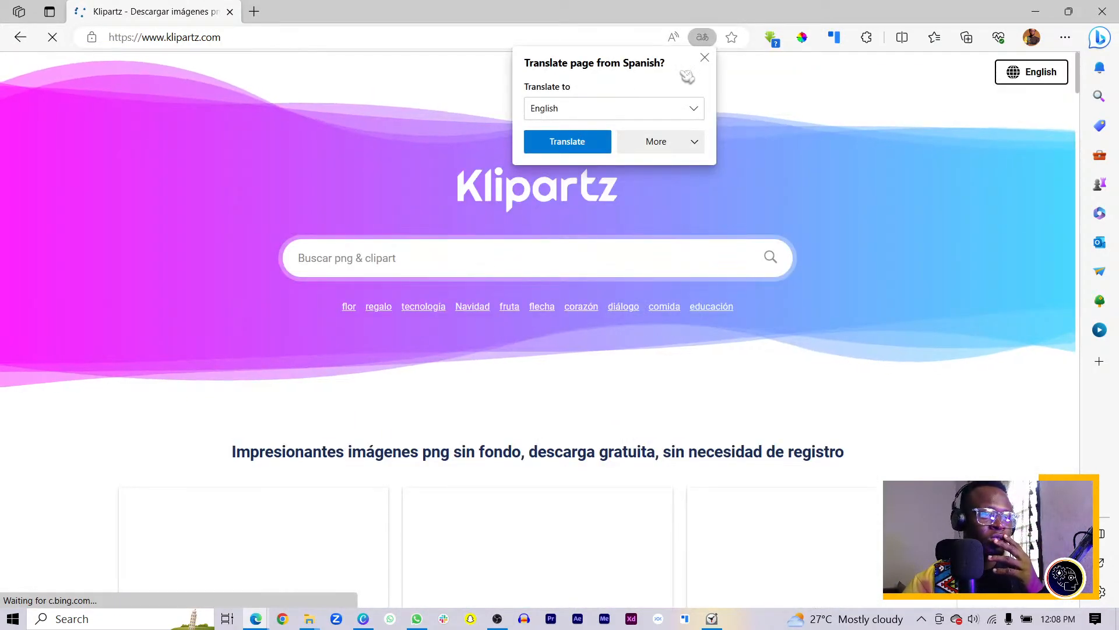
pyautogui.click(705, 57)
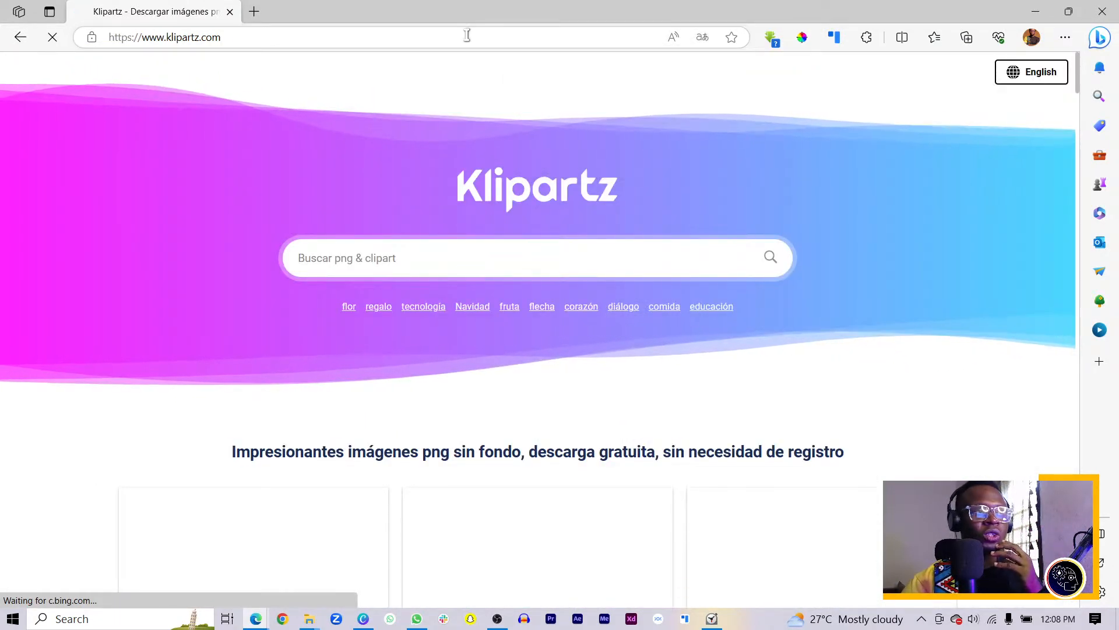
pyautogui.click(480, 34)
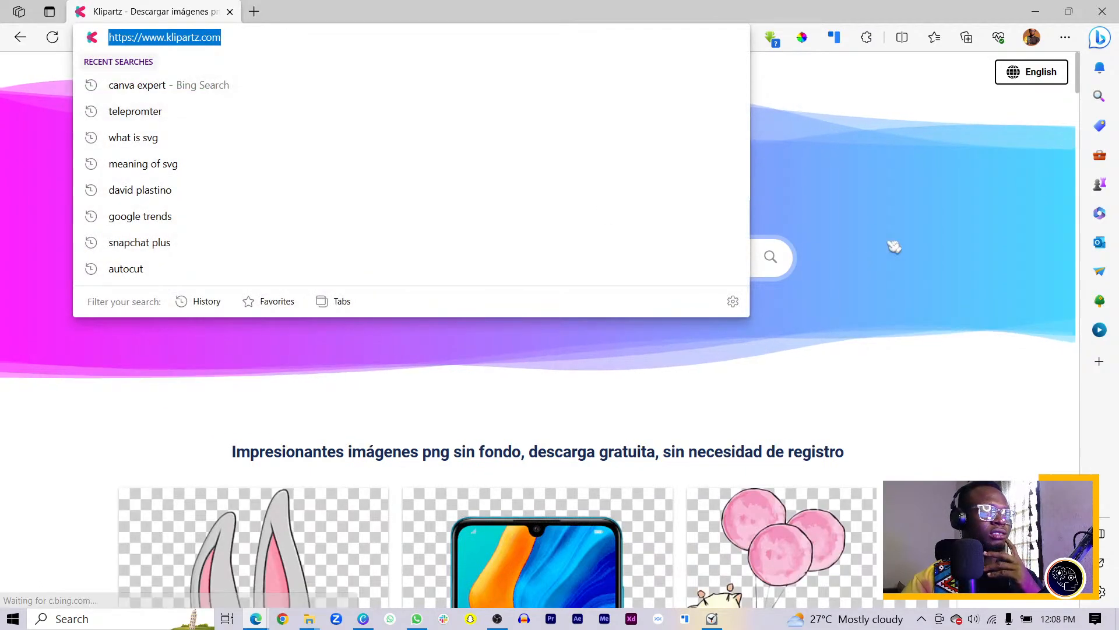
# Search the Klipartz site for 'f1'
pyautogui.click(665, 260)
pyautogui.click(634, 260)
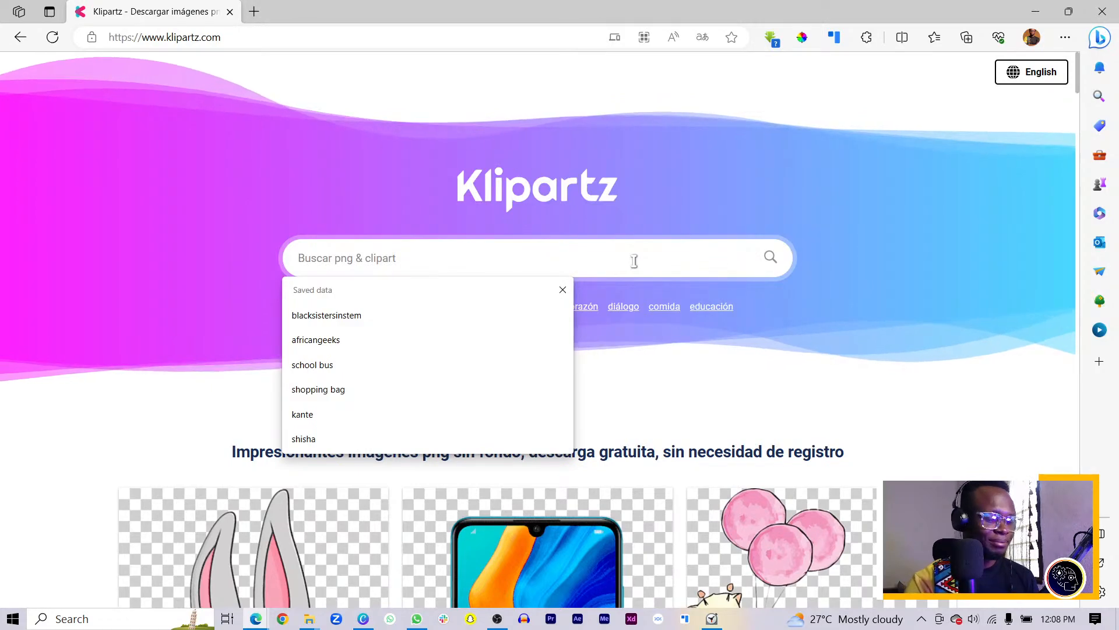
pyautogui.write('f1')
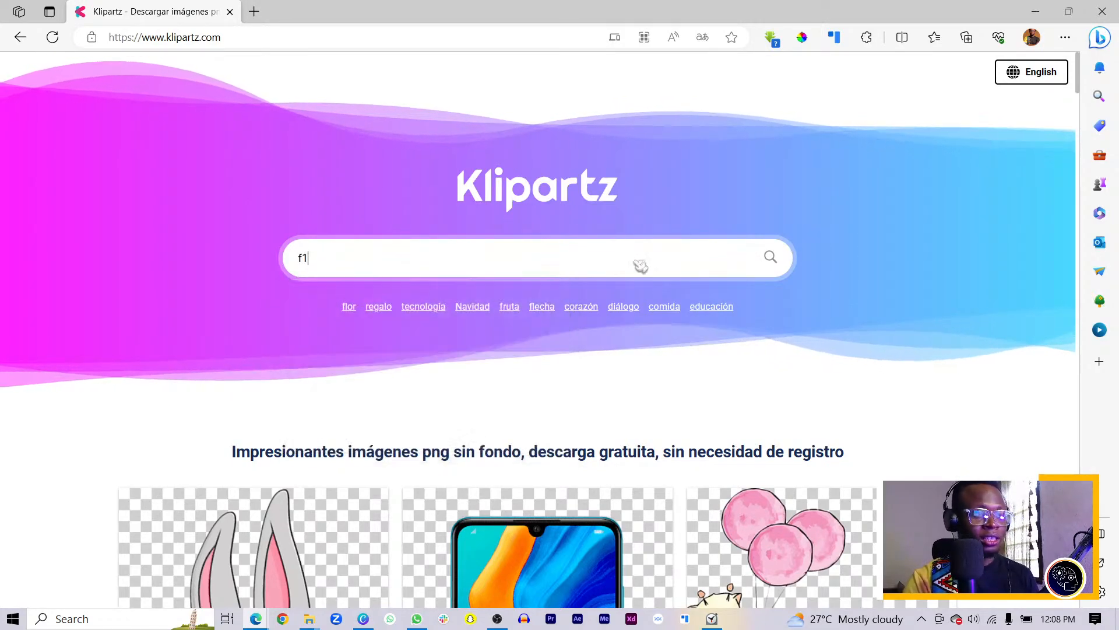
pyautogui.press('Return')
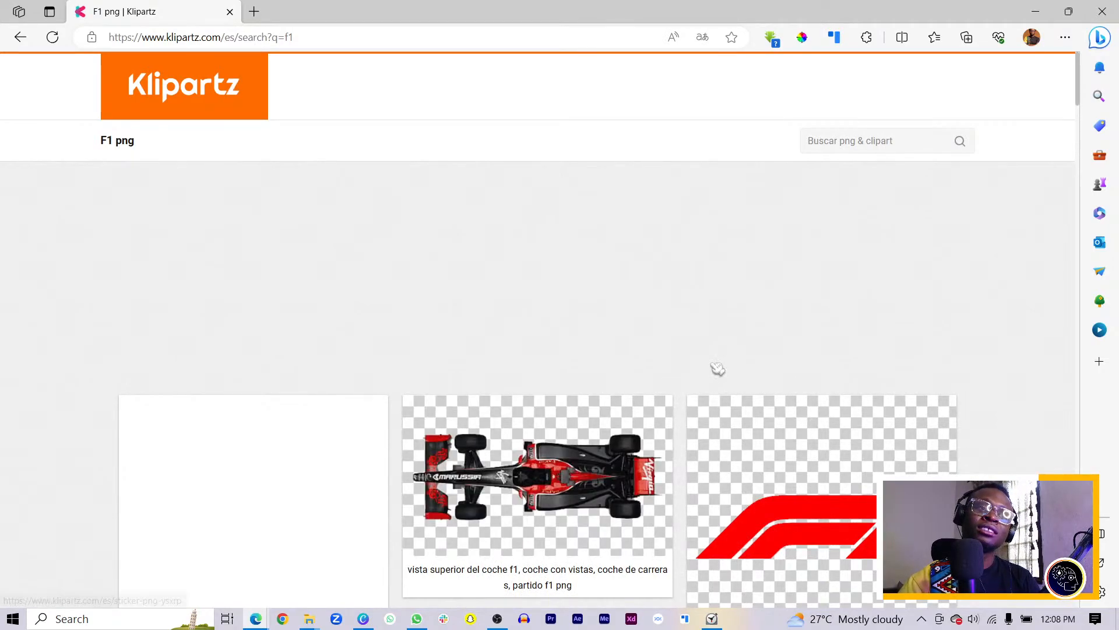
# Change the results URL from /es/ to /en/ to load the English site
pyautogui.scroll(-4, 641, 379)
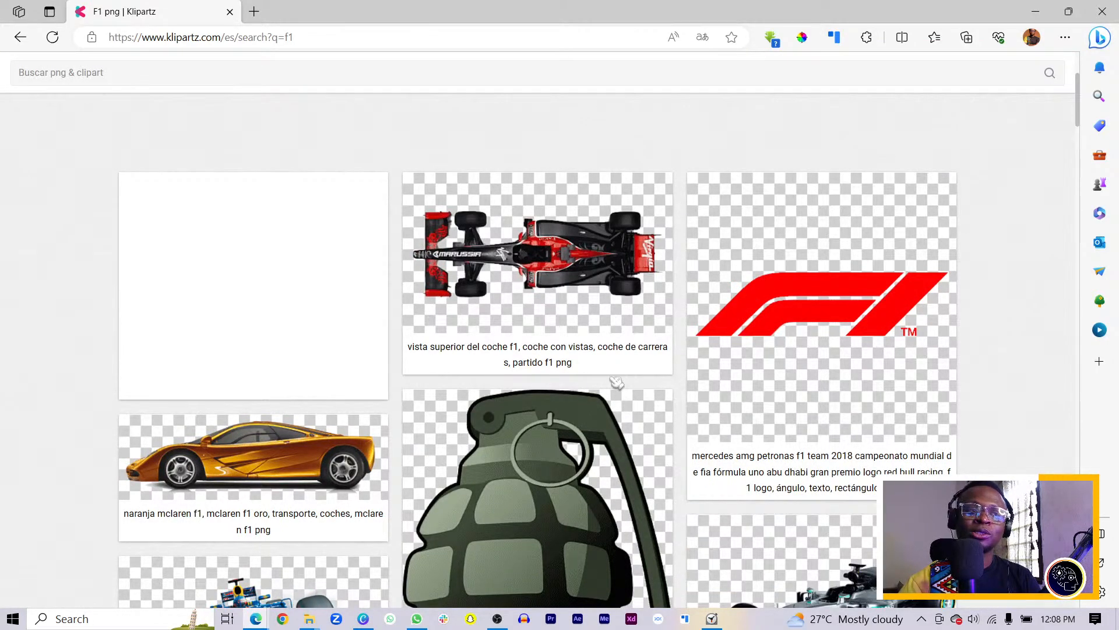
pyautogui.click(232, 37)
pyautogui.click(231, 38)
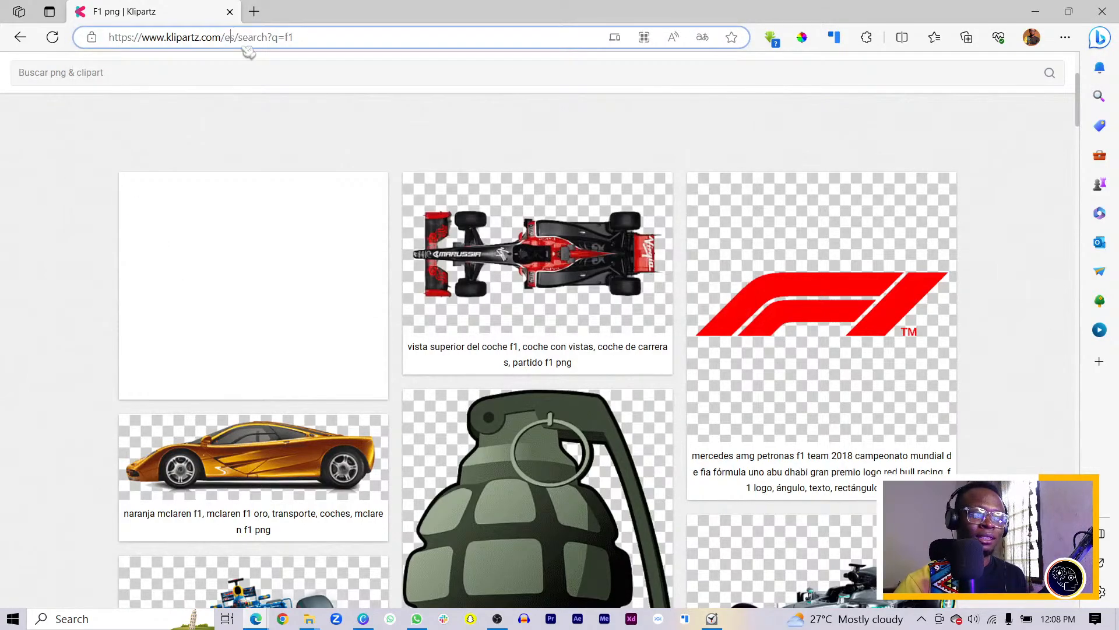
pyautogui.press('BackSpace')
pyautogui.write('n')
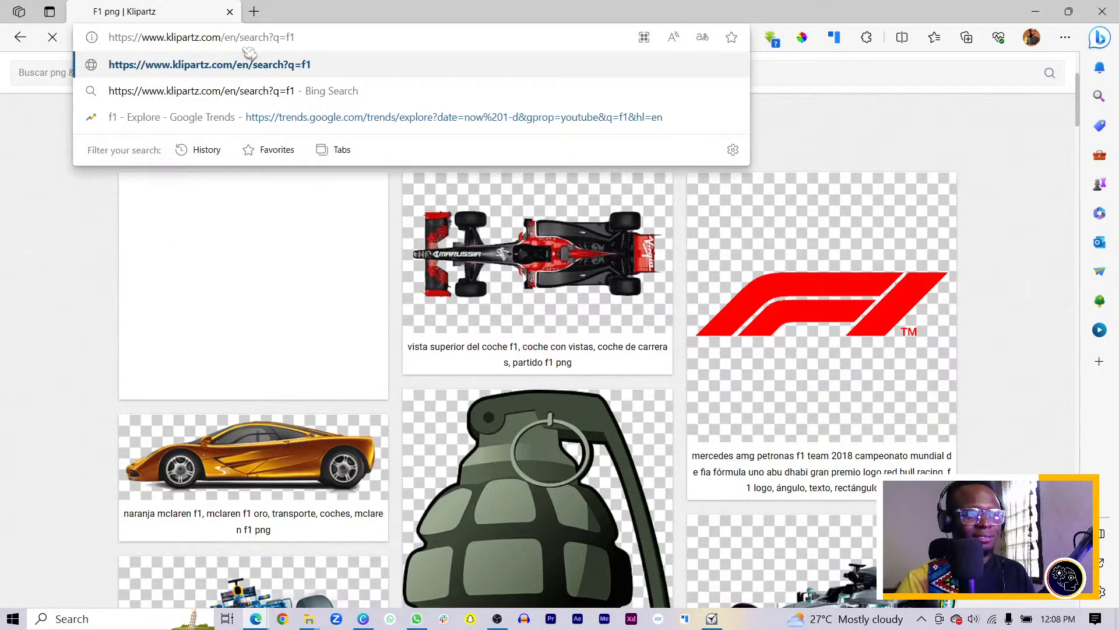
pyautogui.press('Return')
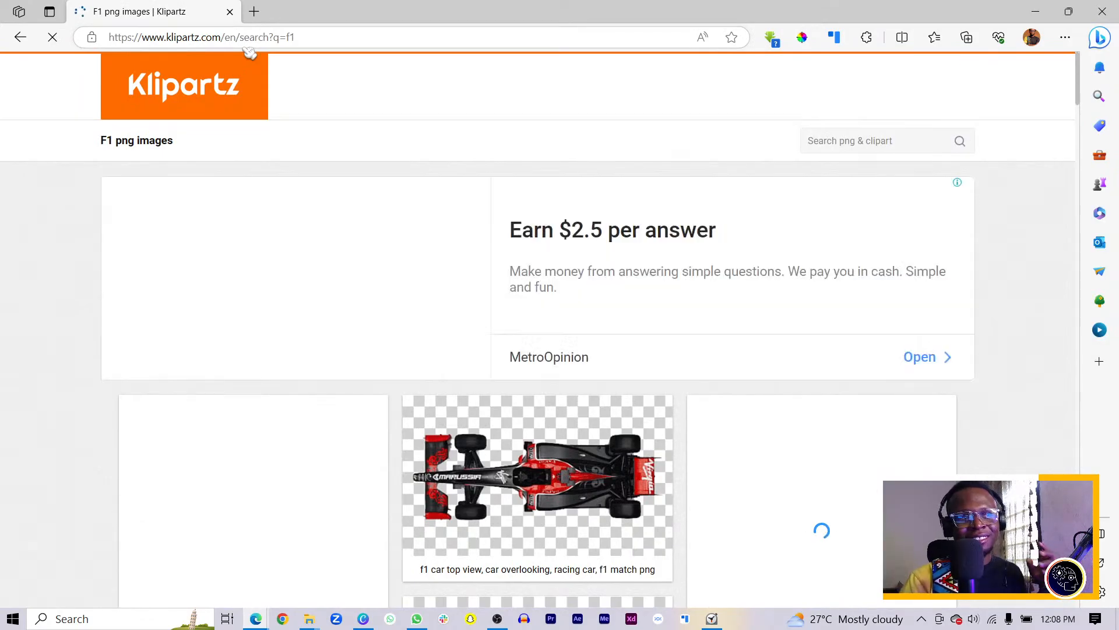
# Scroll to the racing images and open the red-suited driver PNG in a new tab
pyautogui.scroll(-9, 329, 225)
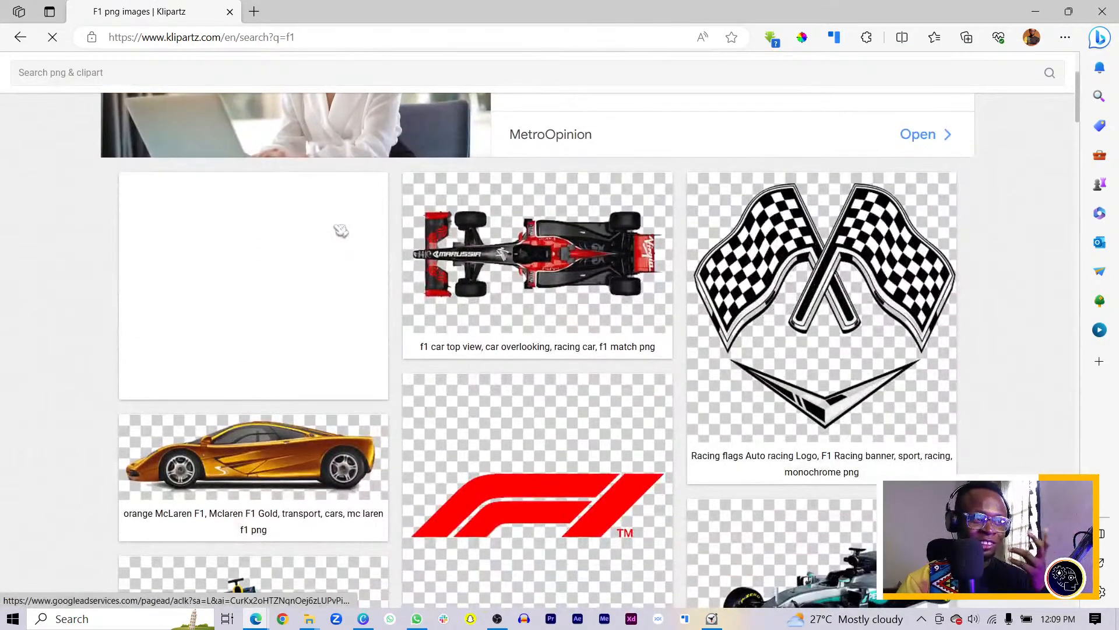
pyautogui.scroll(-5, 352, 237)
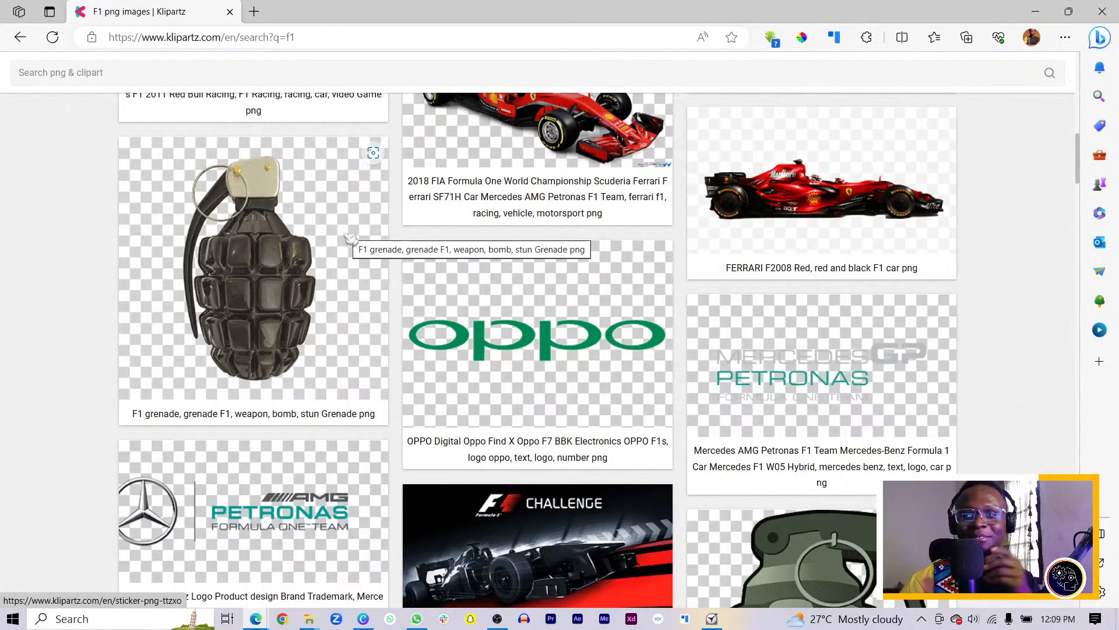
pyautogui.scroll(-3, 322, 287)
pyautogui.scroll(-7, 325, 287)
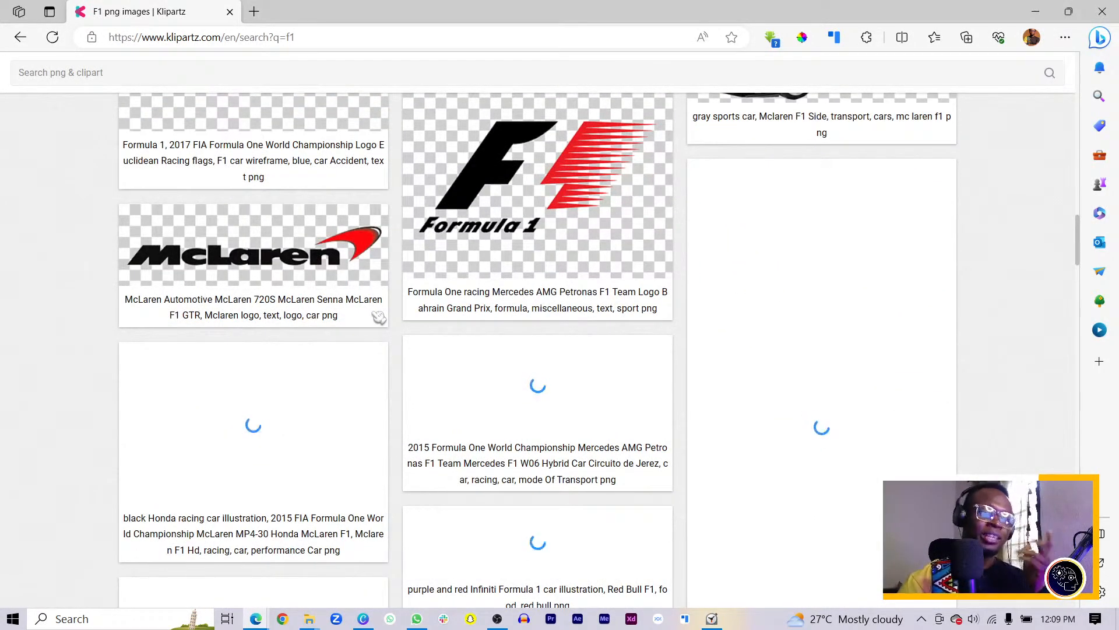
pyautogui.scroll(-3, 380, 317)
pyautogui.scroll(3, 380, 318)
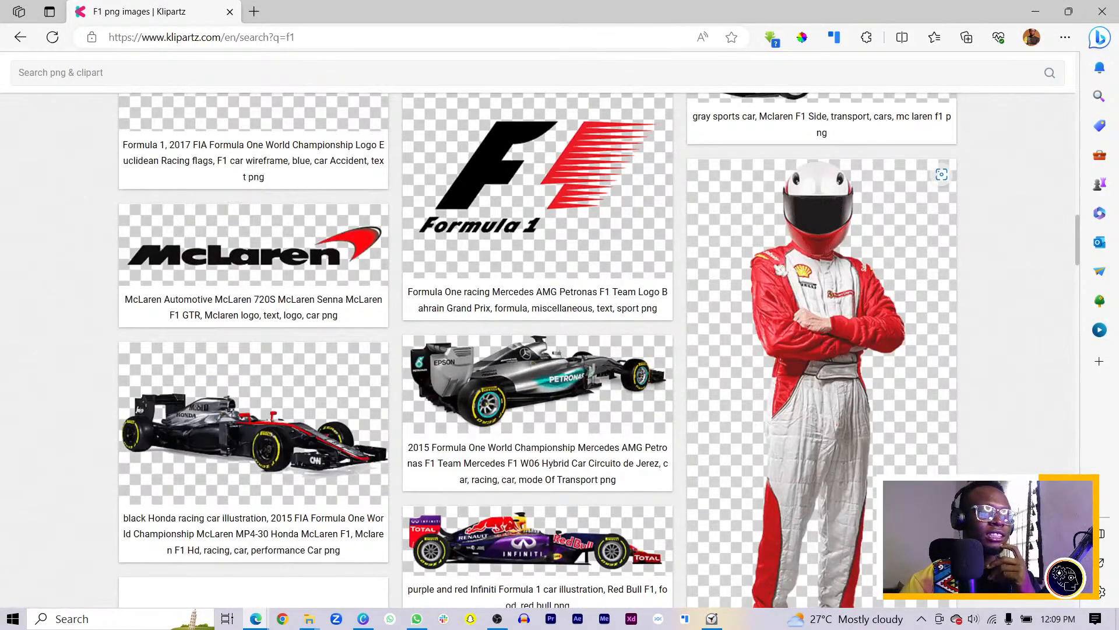
pyautogui.click(529, 260)
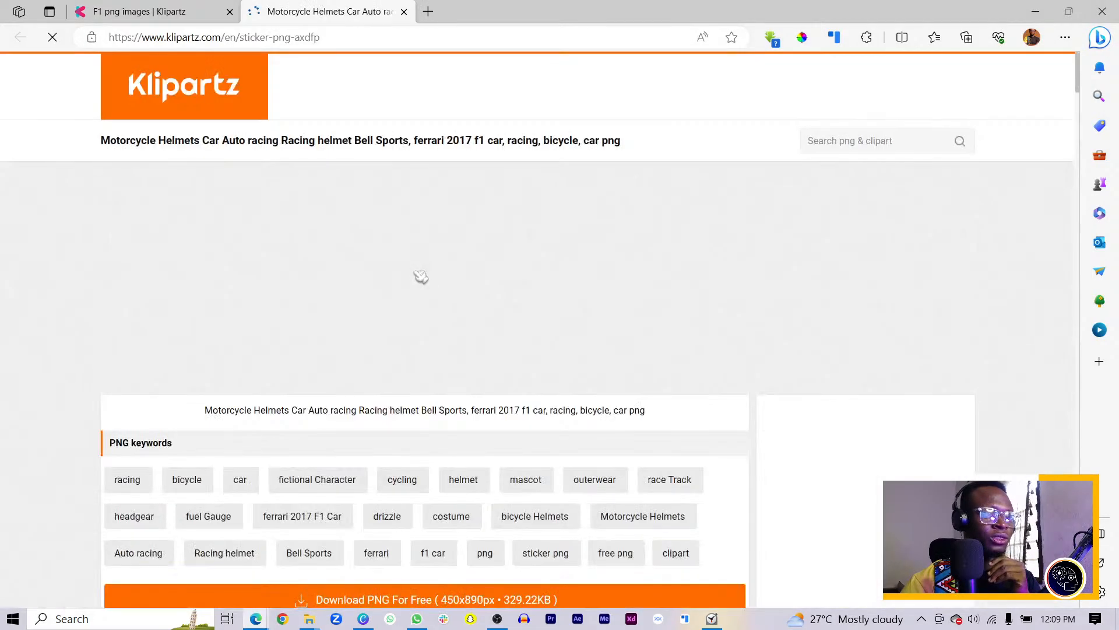
# Browse the F1 clip art results on Klipartz, closing the racing driver image page
pyautogui.scroll(-10, 455, 304)
pyautogui.scroll(-3, 459, 304)
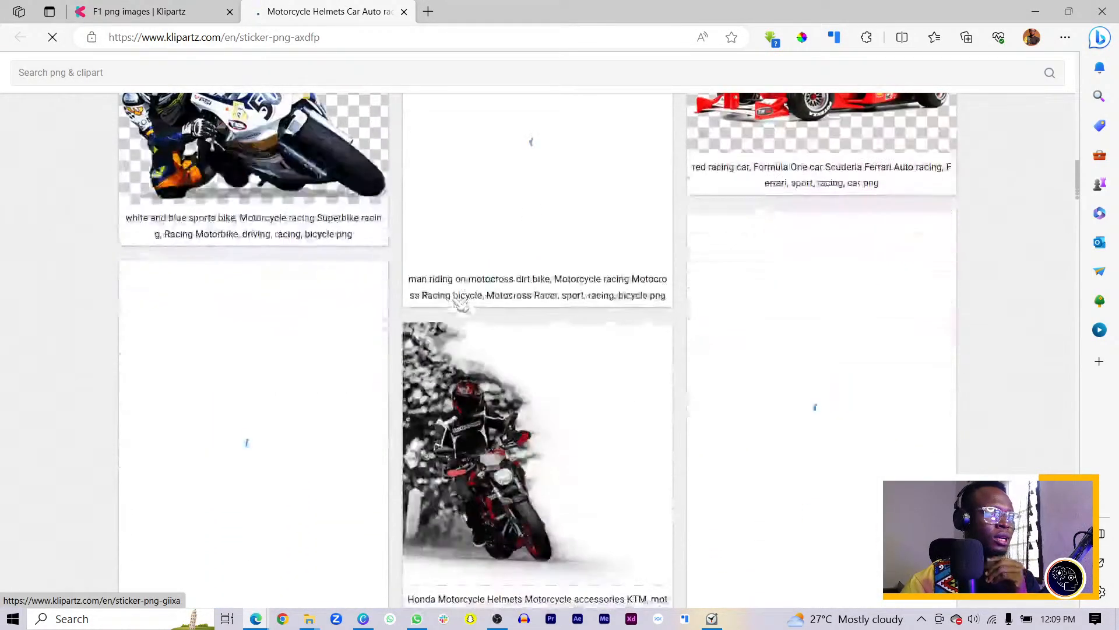
pyautogui.scroll(3, 460, 303)
pyautogui.scroll(-12, 495, 324)
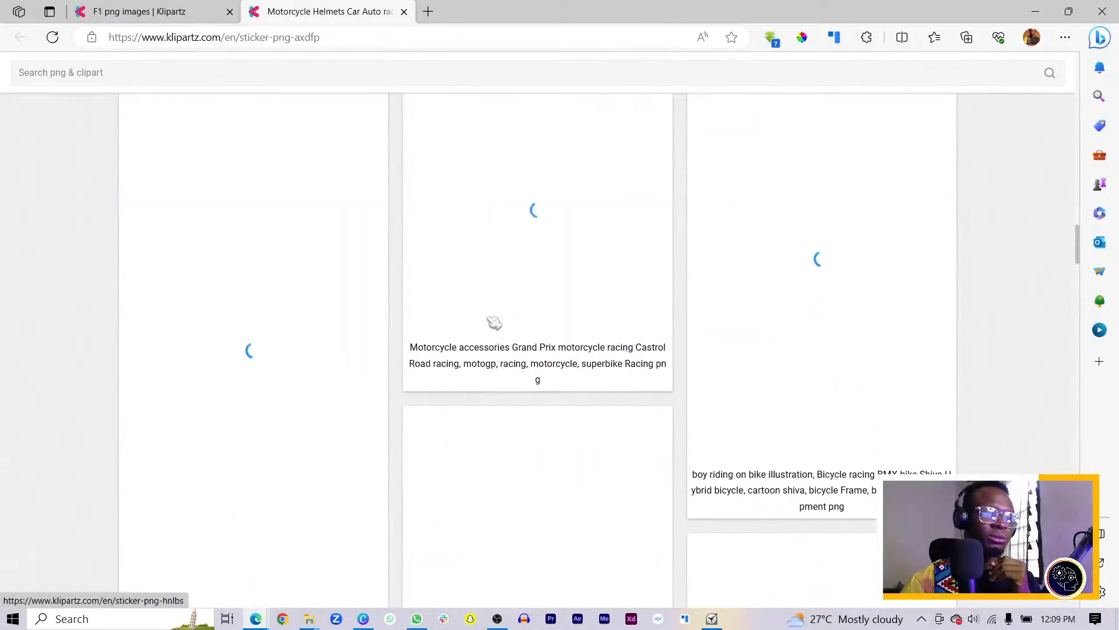
pyautogui.scroll(-4, 495, 324)
pyautogui.scroll(-9, 495, 325)
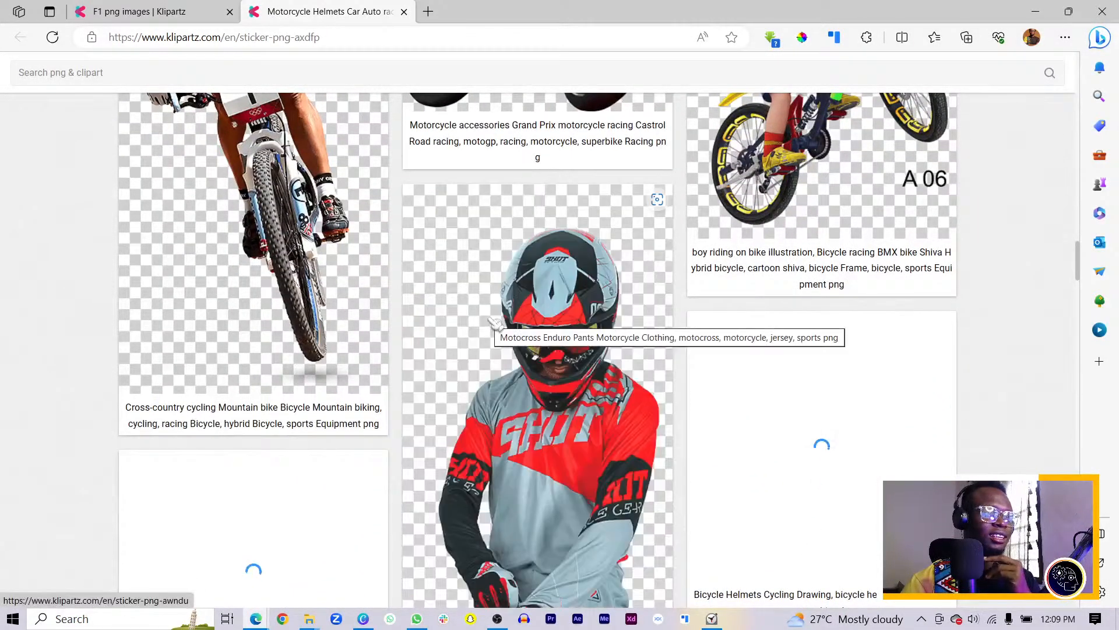
pyautogui.scroll(-10, 501, 323)
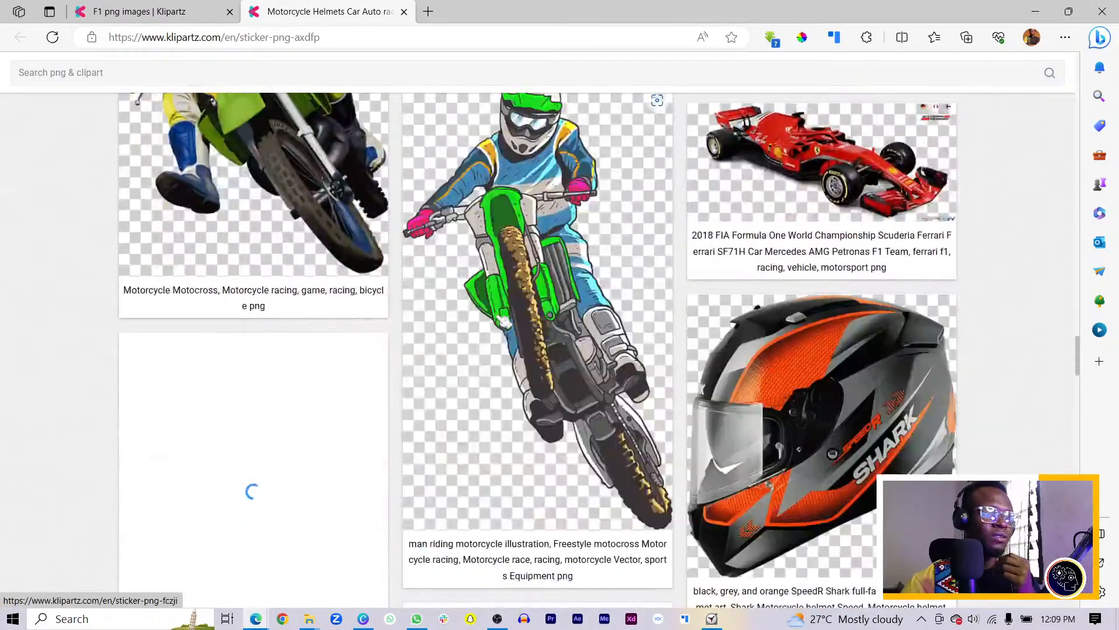
pyautogui.scroll(-7, 502, 321)
pyautogui.scroll(-5, 557, 344)
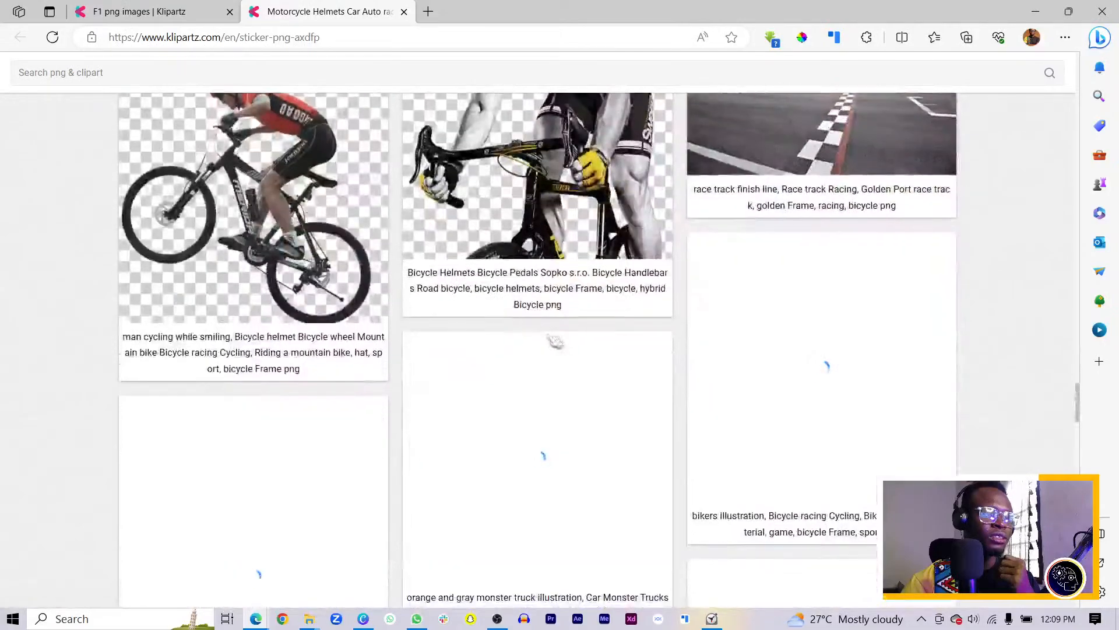
pyautogui.scroll(-4, 564, 350)
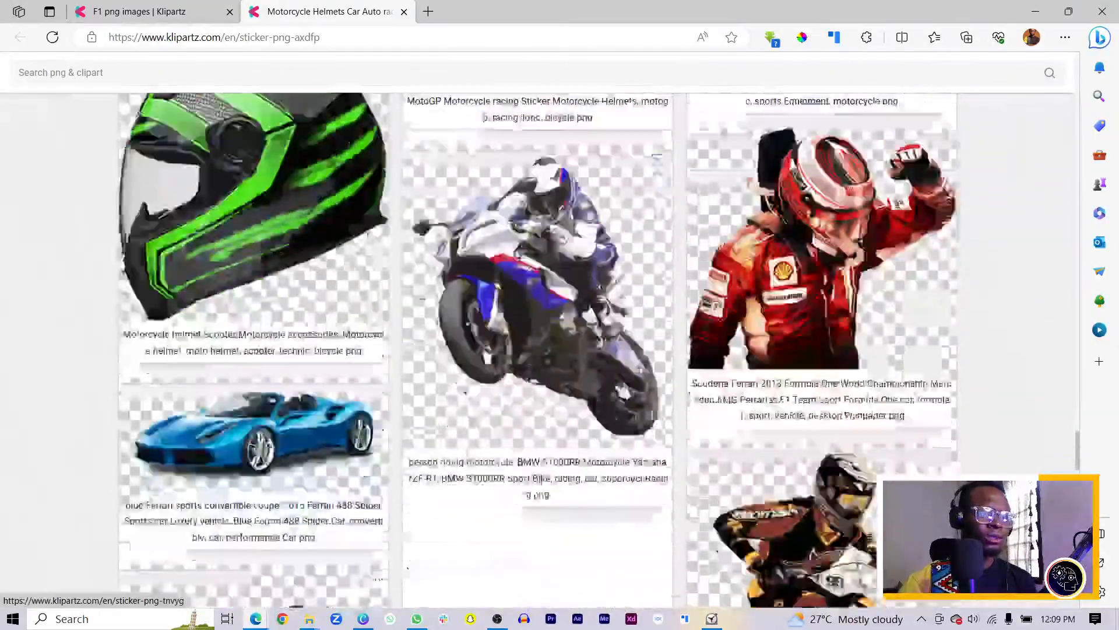
pyautogui.scroll(-6, 624, 392)
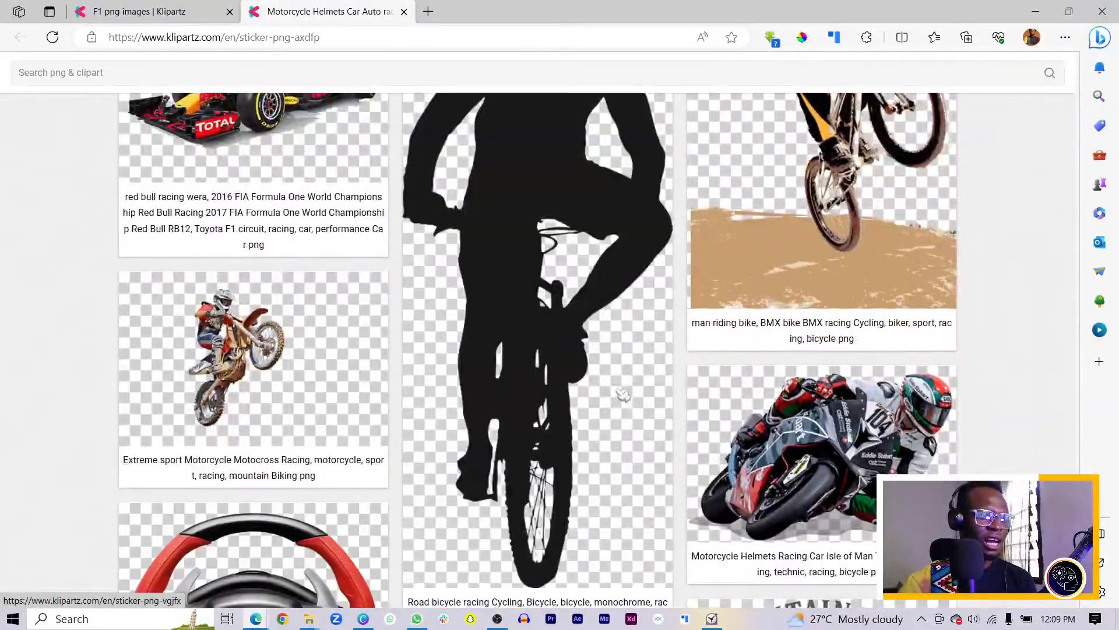
pyautogui.scroll(-4, 618, 389)
pyautogui.scroll(-4, 624, 395)
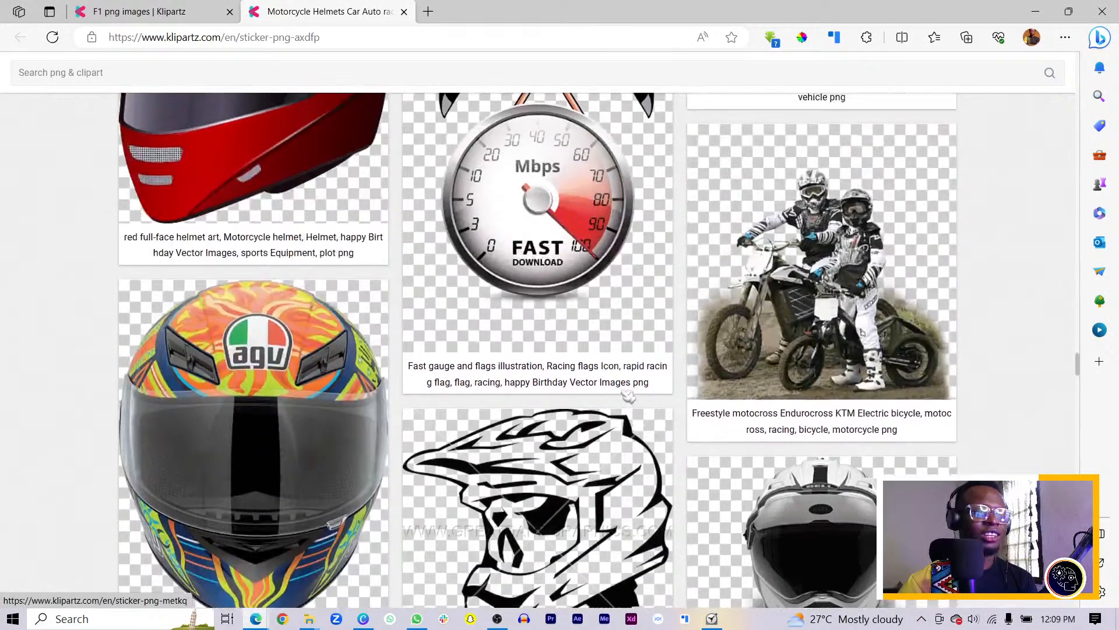
pyautogui.scroll(4, 628, 396)
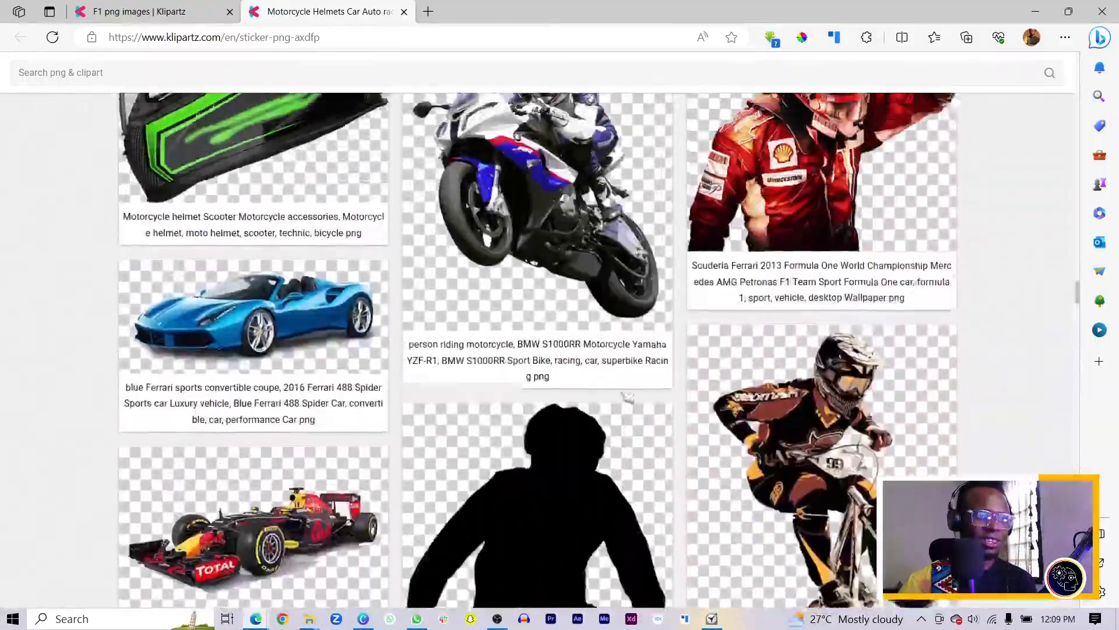
pyautogui.scroll(10, 628, 396)
pyautogui.scroll(10, 625, 398)
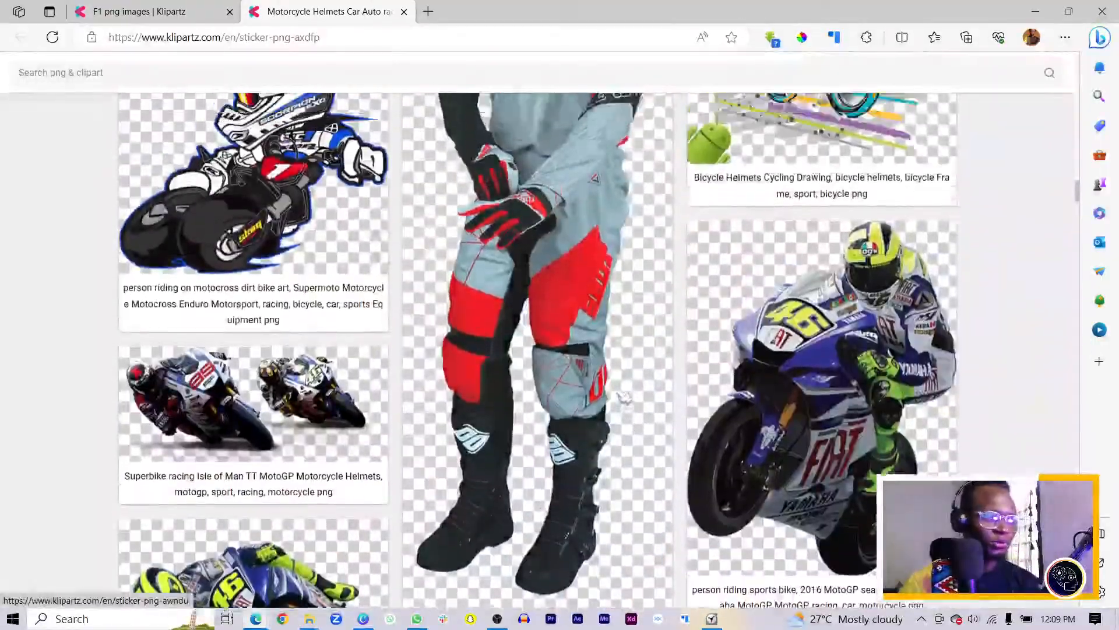
pyautogui.scroll(15, 609, 399)
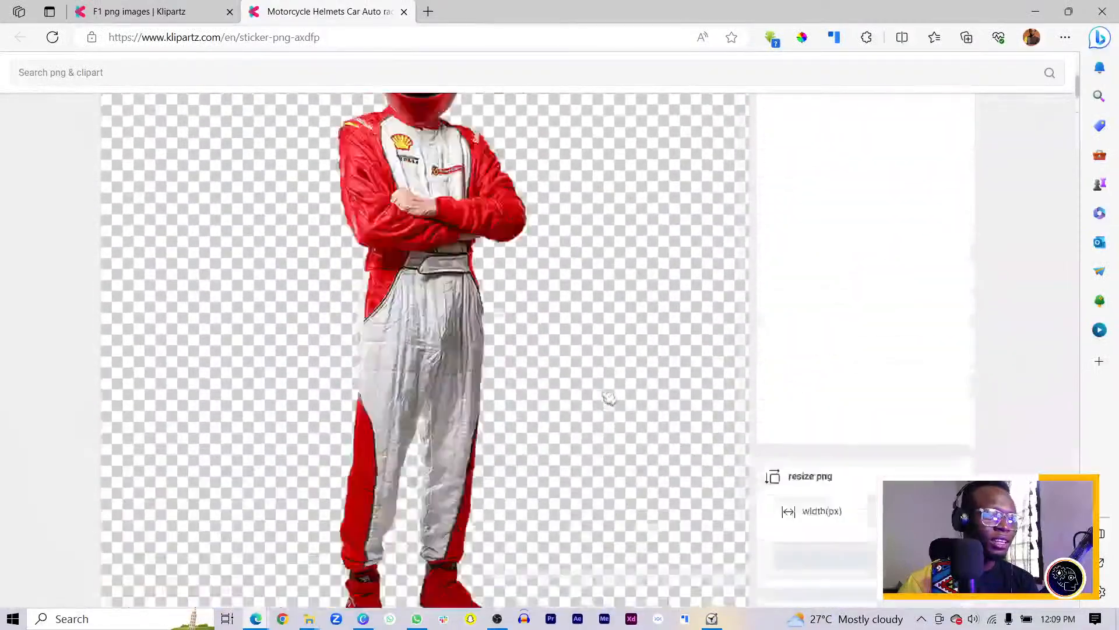
pyautogui.scroll(5, 608, 398)
pyautogui.scroll(-3, 547, 387)
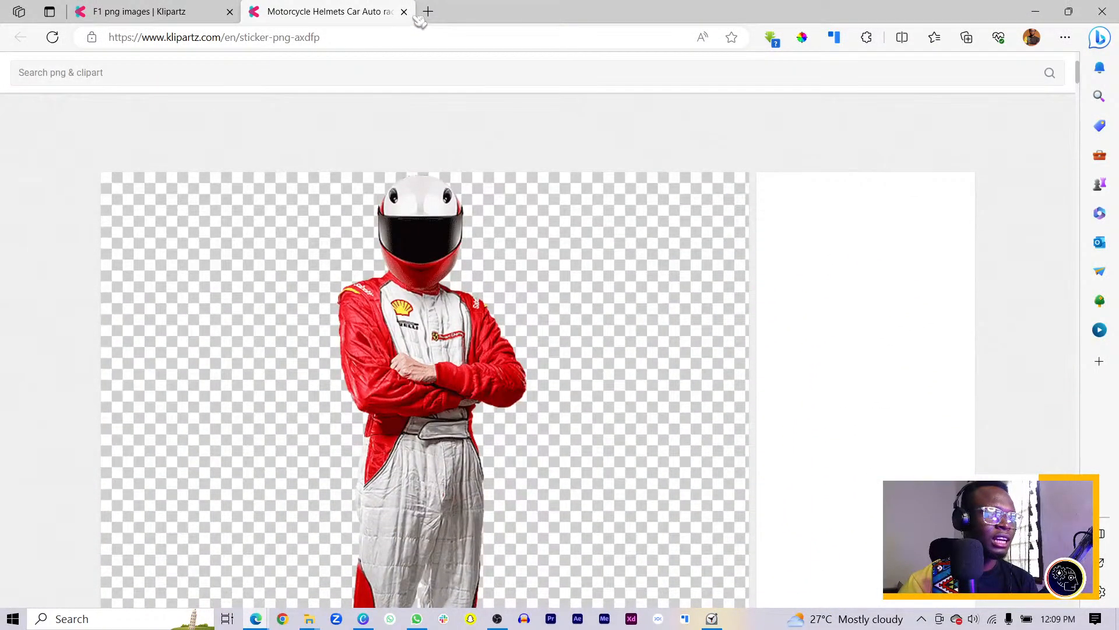
pyautogui.middleClick(317, 22)
pyautogui.scroll(-6, 401, 271)
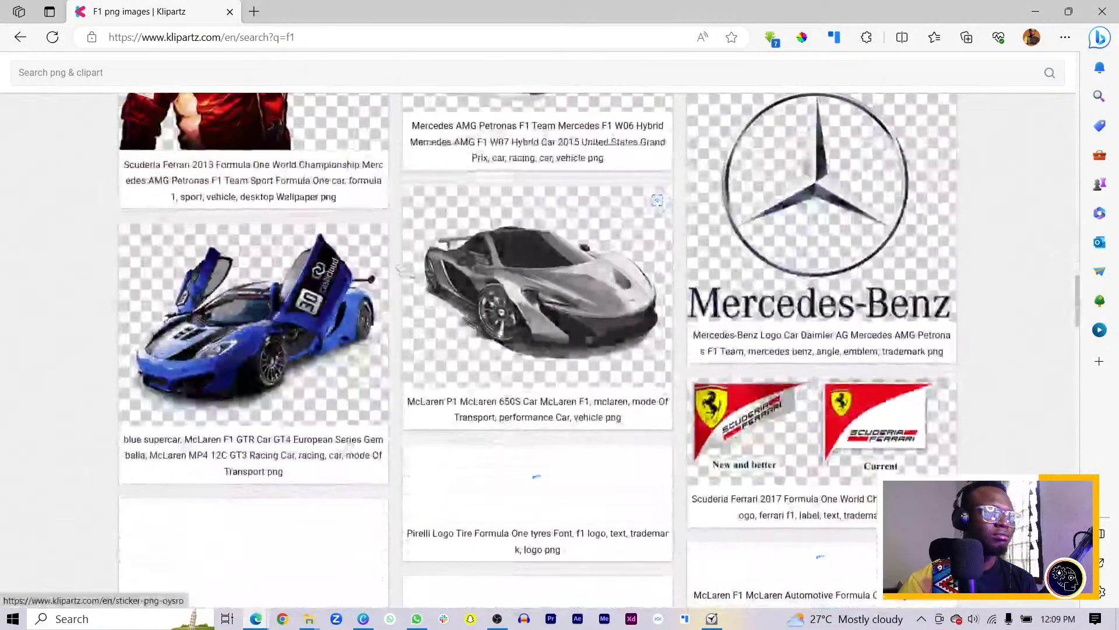
pyautogui.scroll(-15, 401, 271)
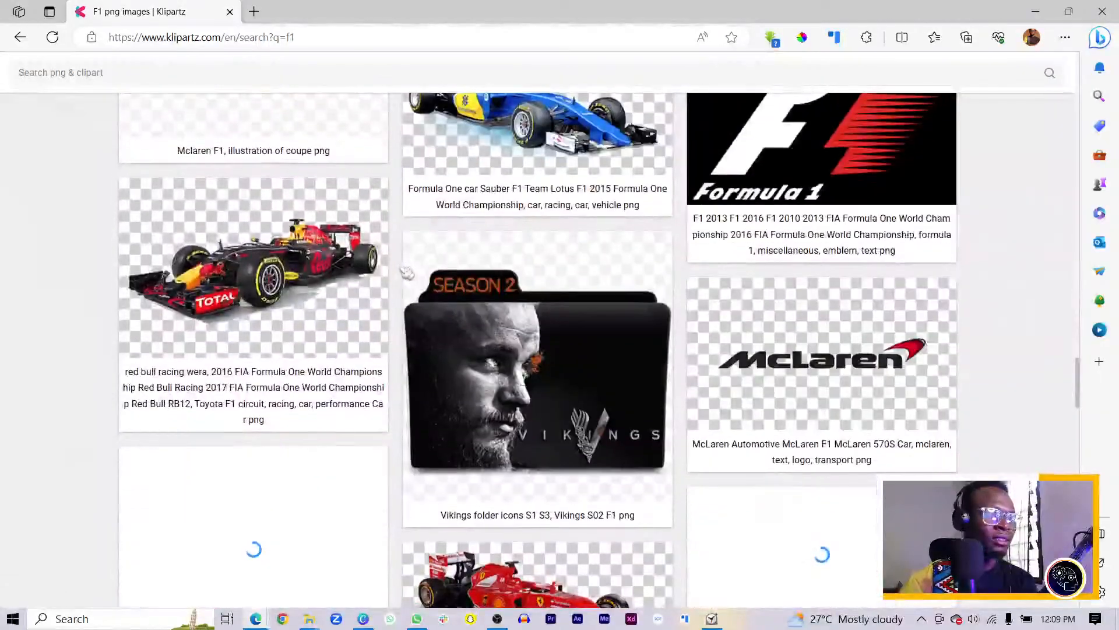
pyautogui.scroll(-12, 408, 273)
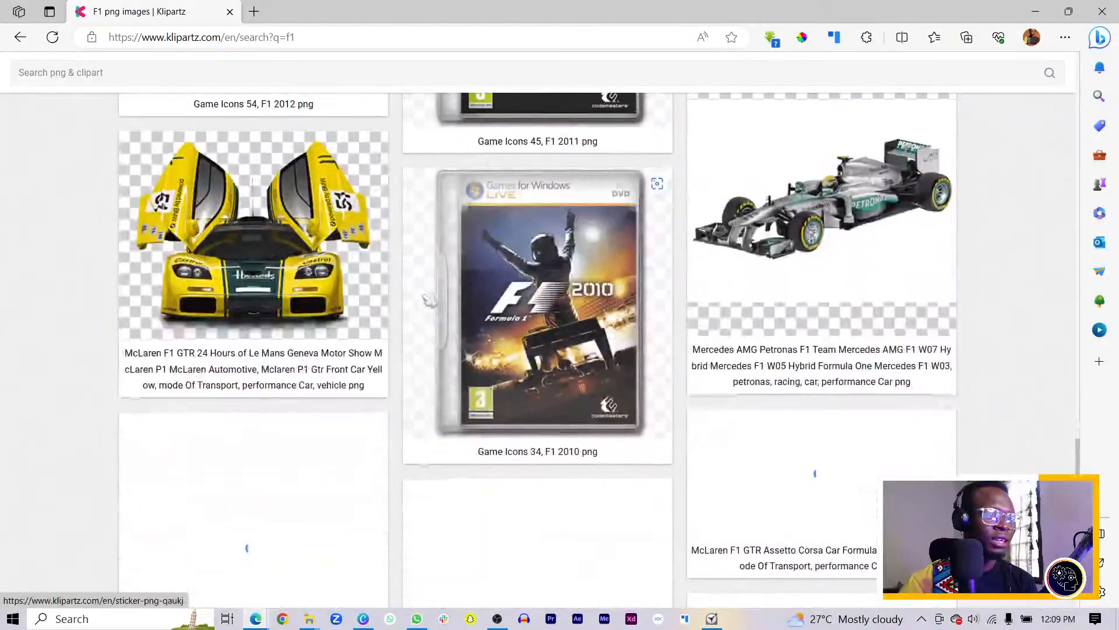
# Search Klipartz for 'f1 racer' and look through the Red Bull, Ferrari and Williams car PNGs
pyautogui.click(375, 65)
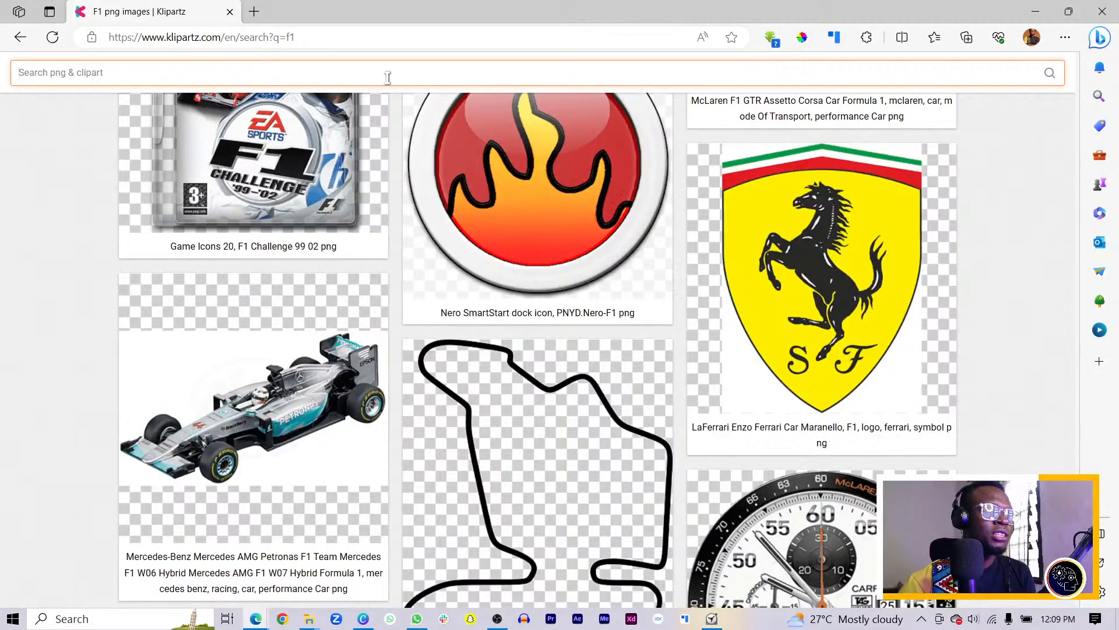
pyautogui.write('f')
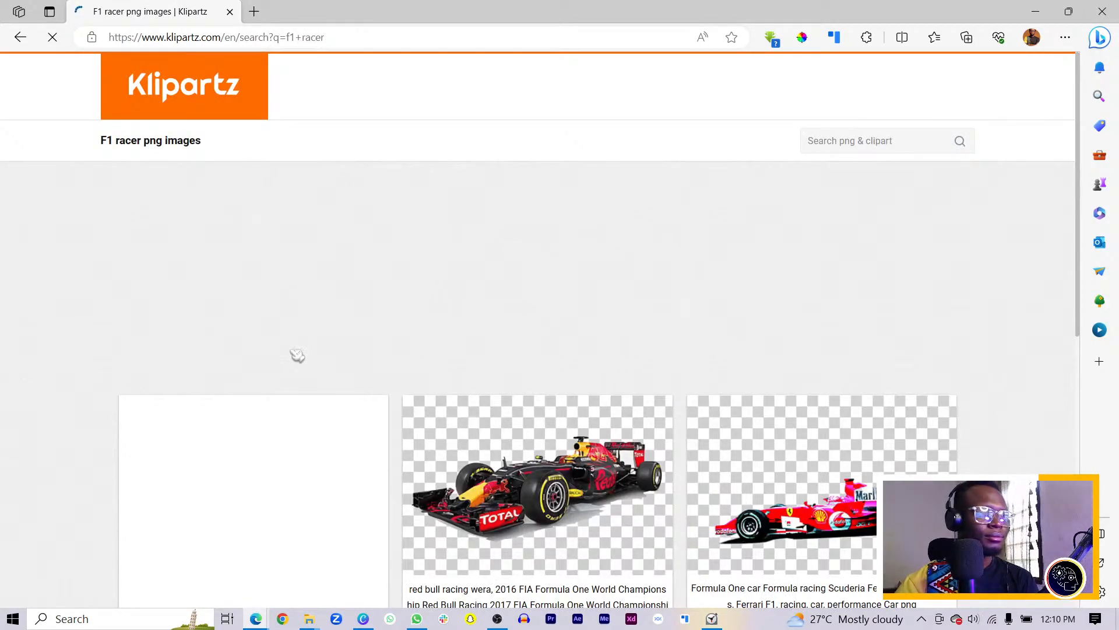
pyautogui.scroll(-8, 337, 342)
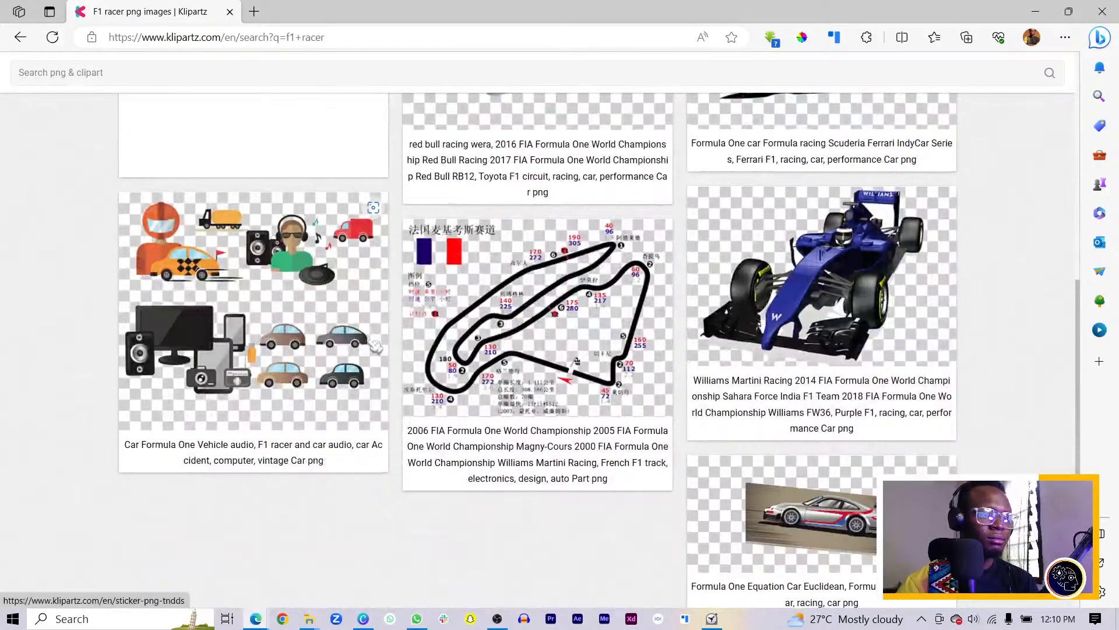
pyautogui.scroll(-2, 371, 347)
pyautogui.scroll(4, 425, 338)
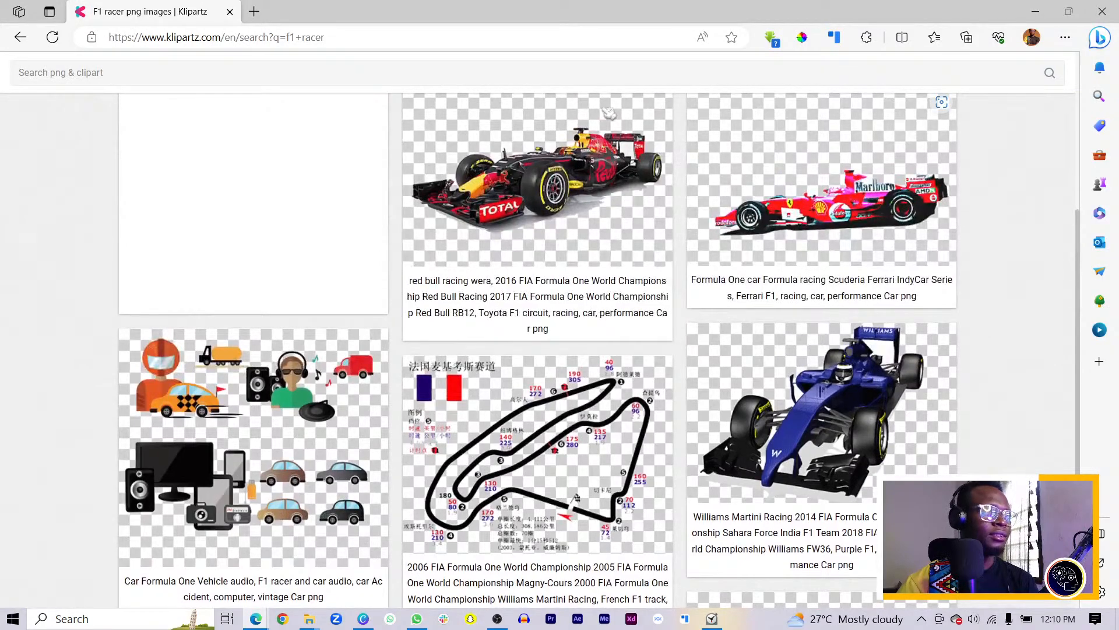
# Close the clip art browser and add the Mercedes driver photo, deleting its extra copies
pyautogui.click(1103, 13)
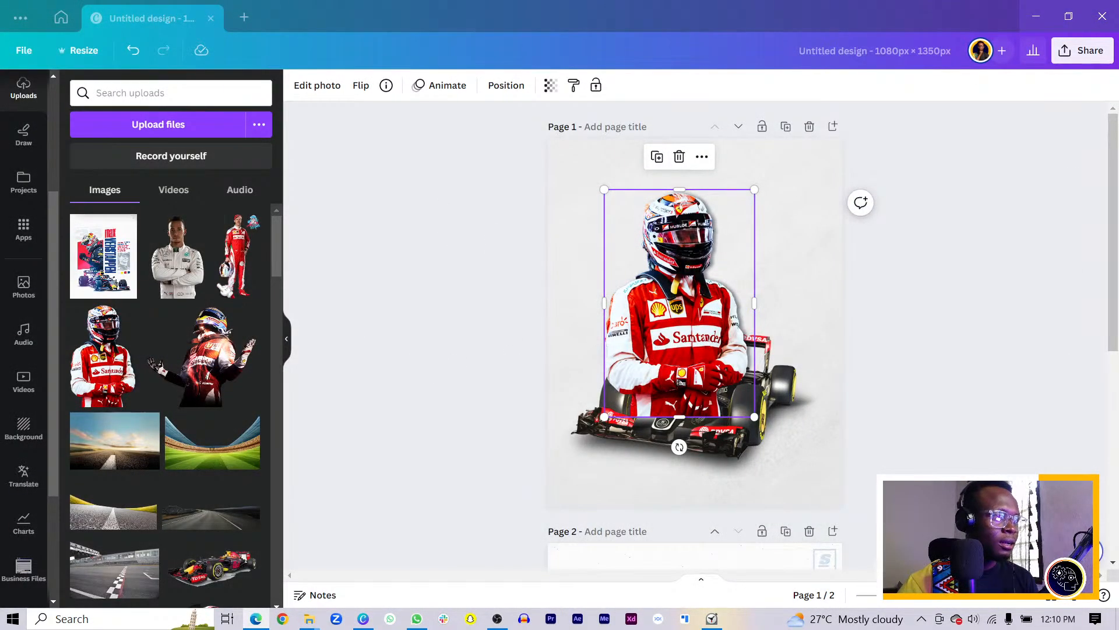
pyautogui.click(183, 270)
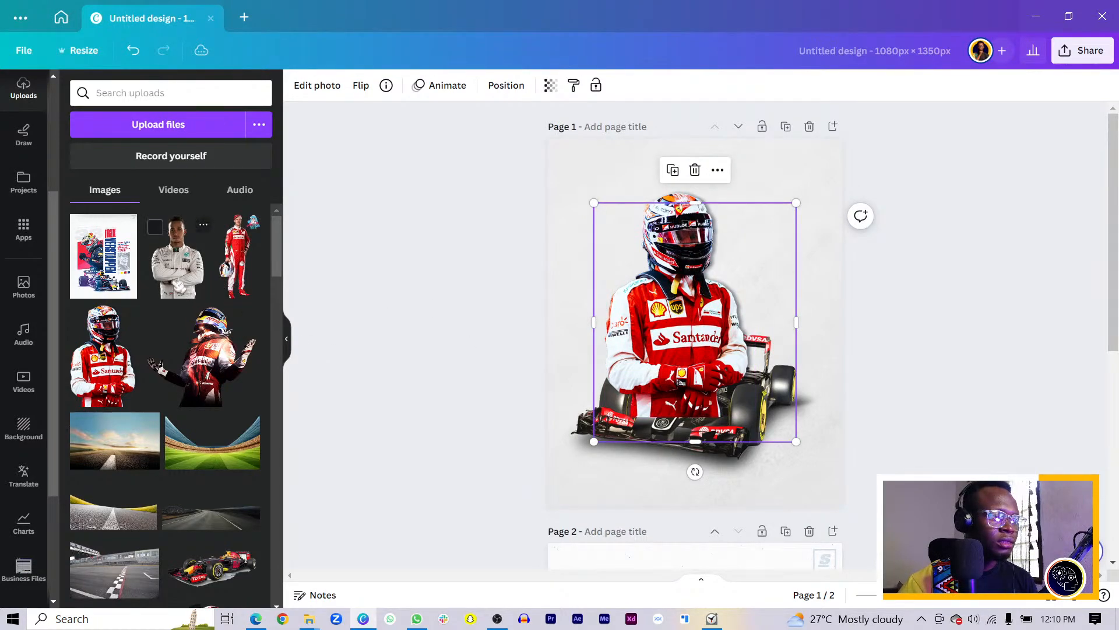
pyautogui.click(187, 286)
pyautogui.click(173, 264)
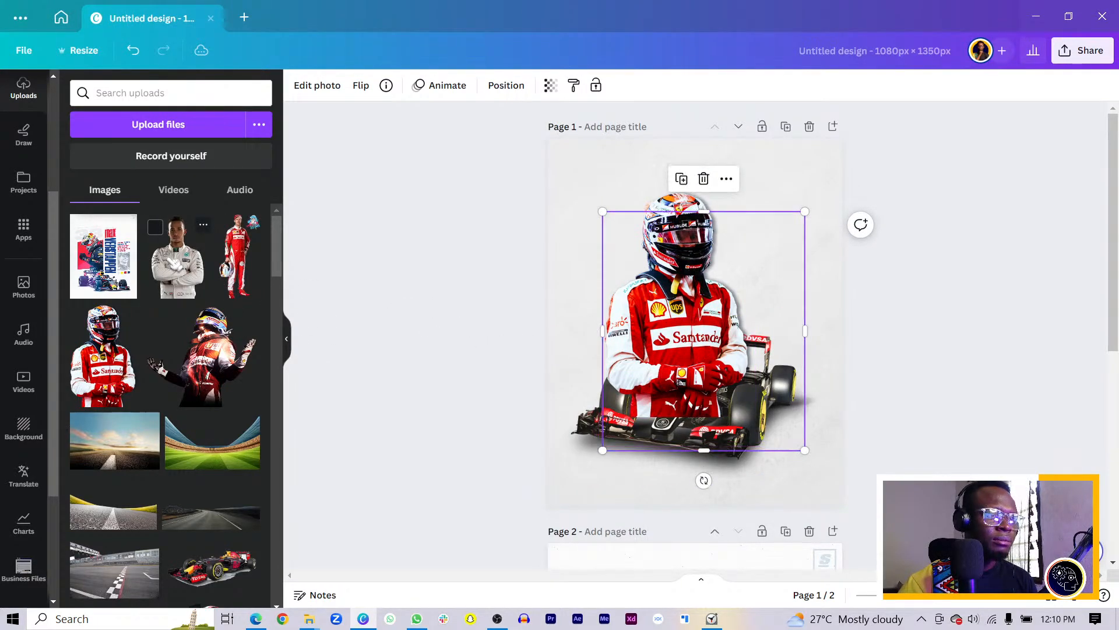
pyautogui.moveTo(672, 310); pyautogui.dragTo(748, 336)
pyautogui.click(665, 222)
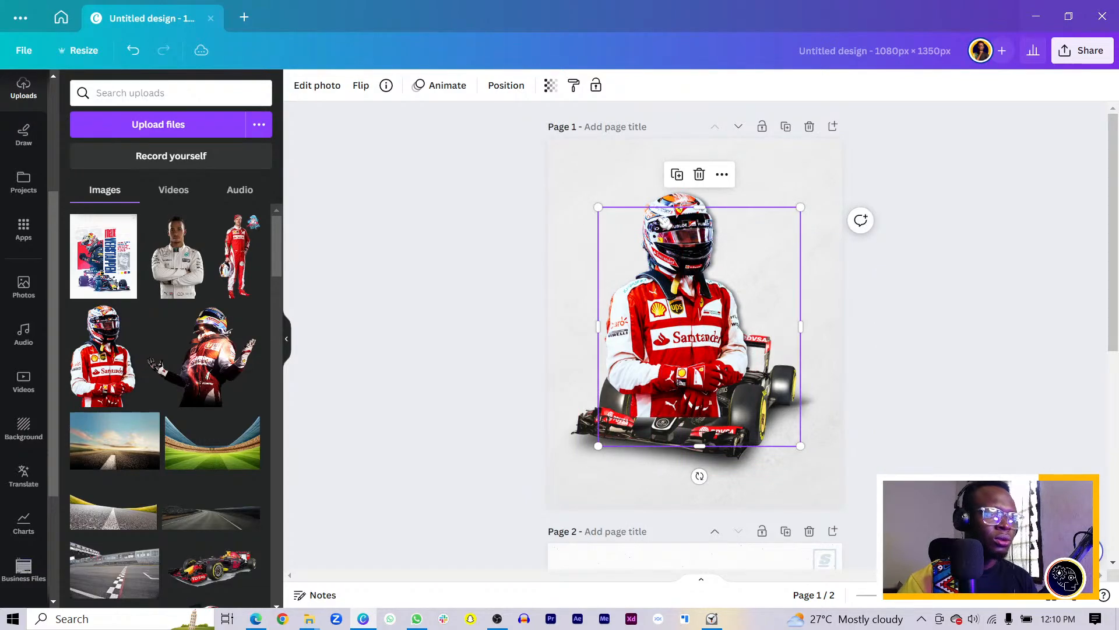
pyautogui.press('Delete')
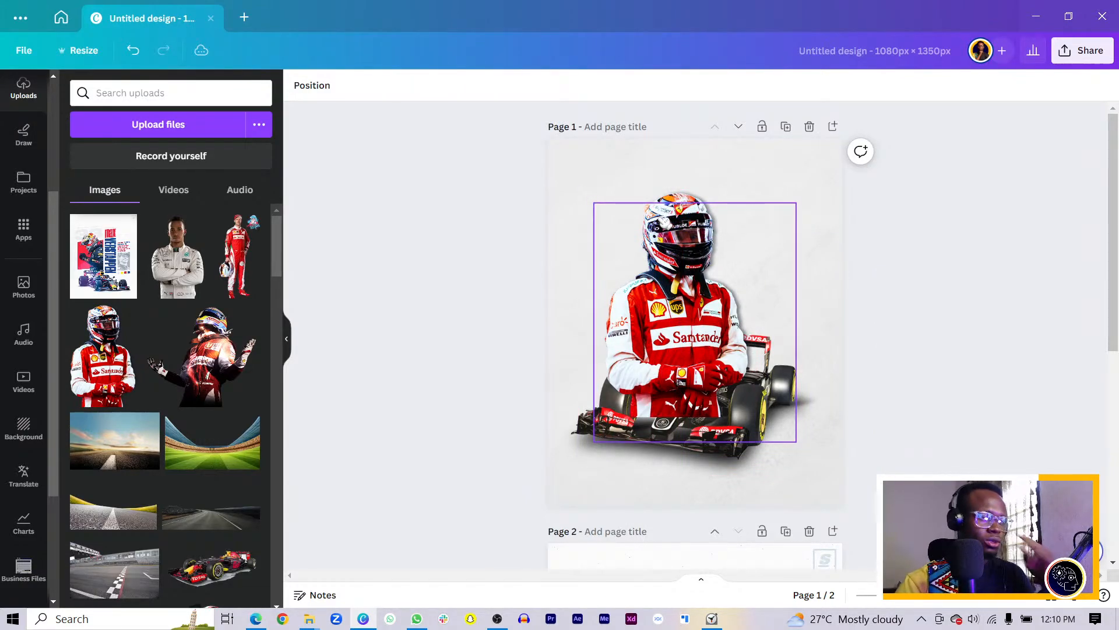
pyautogui.click(665, 222)
pyautogui.moveTo(673, 282); pyautogui.dragTo(587, 235)
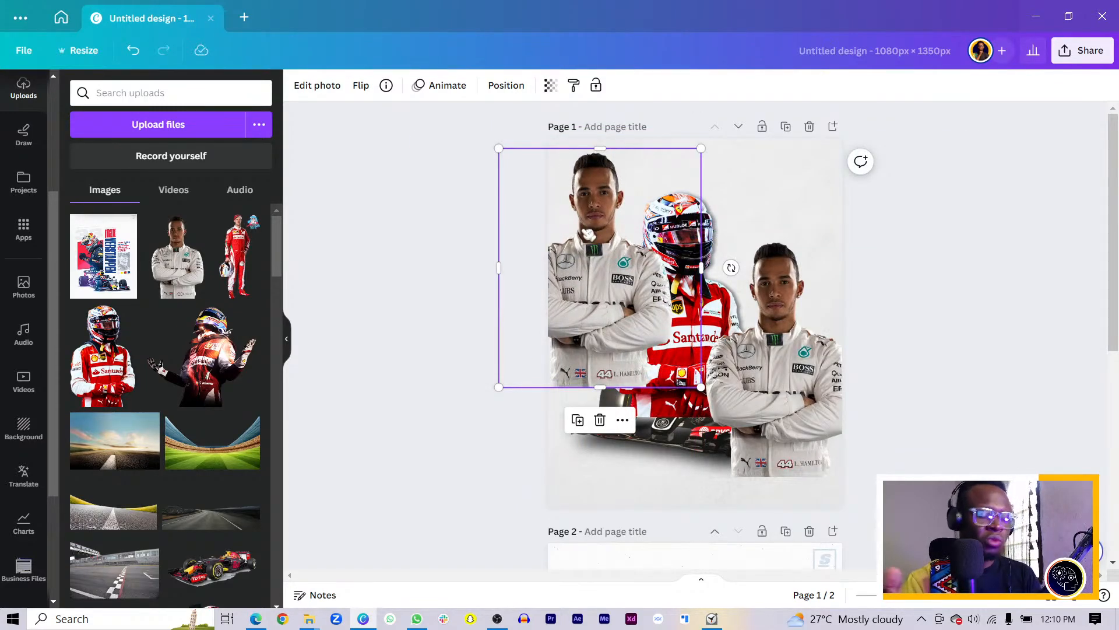
pyautogui.press('Delete')
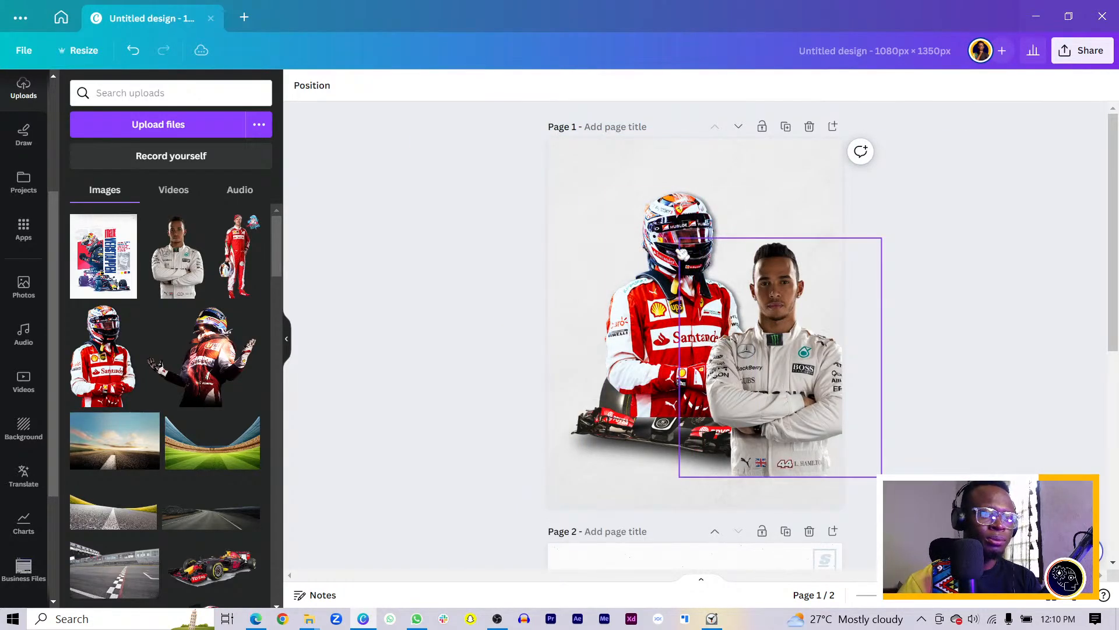
# Delete the Ferrari driver image and centre the Mercedes driver photo on the page
pyautogui.click(639, 242)
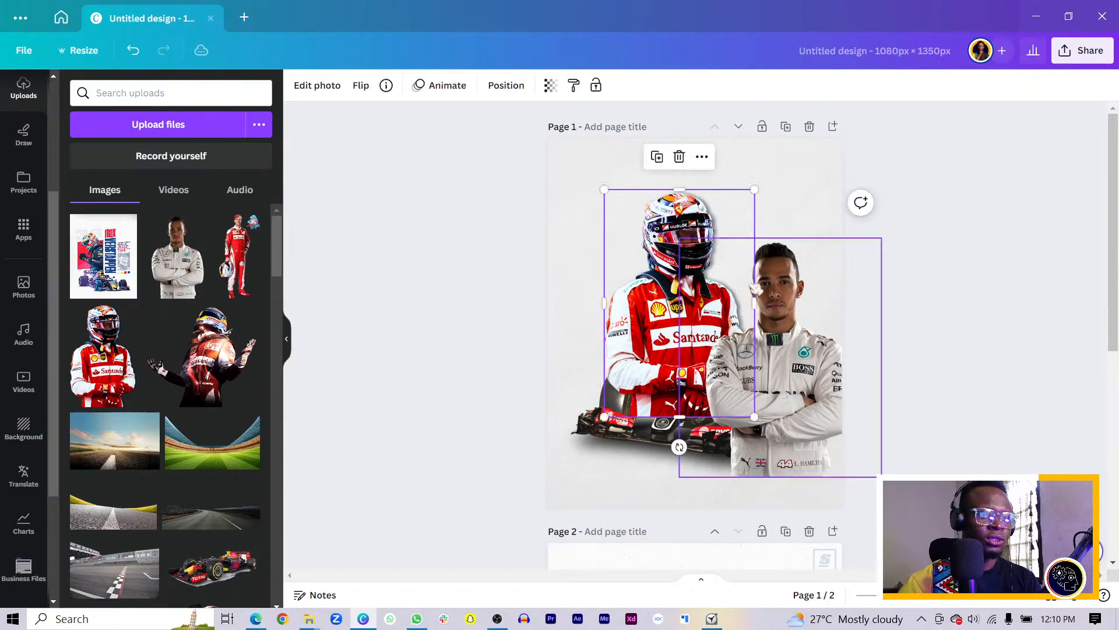
pyautogui.press('Delete')
pyautogui.moveTo(785, 328); pyautogui.dragTo(674, 272)
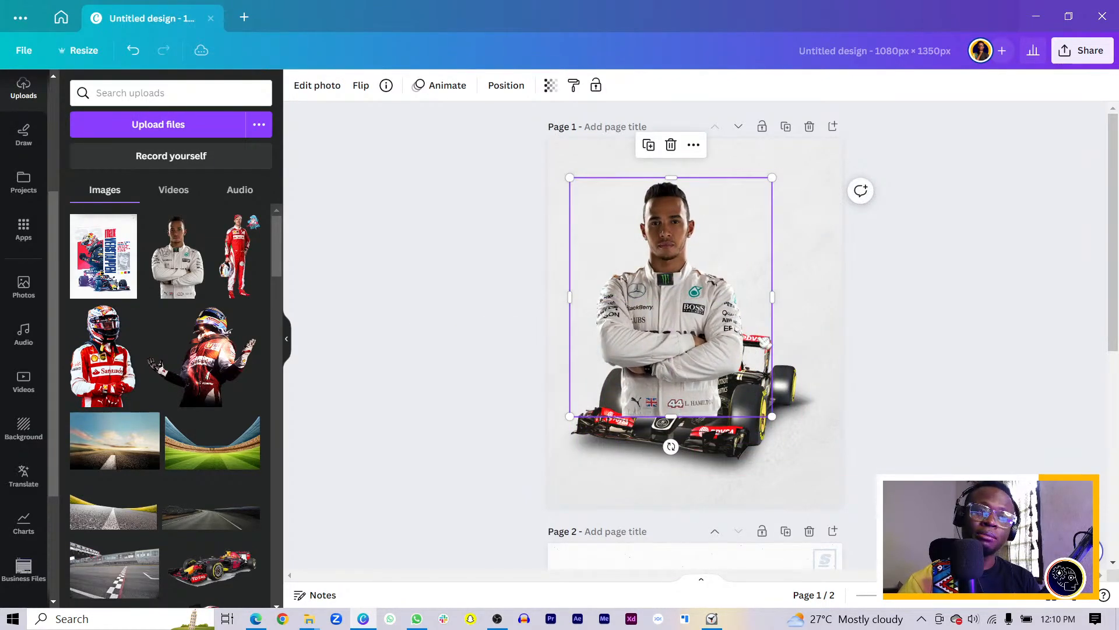
pyautogui.scroll(-6, 695, 336)
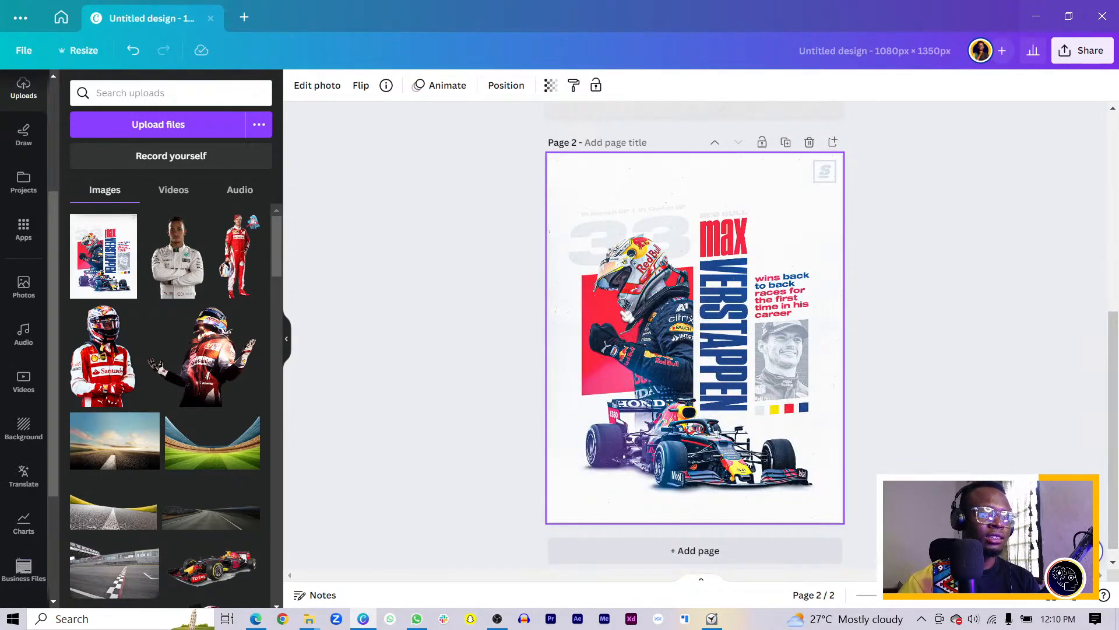
pyautogui.scroll(6, 695, 336)
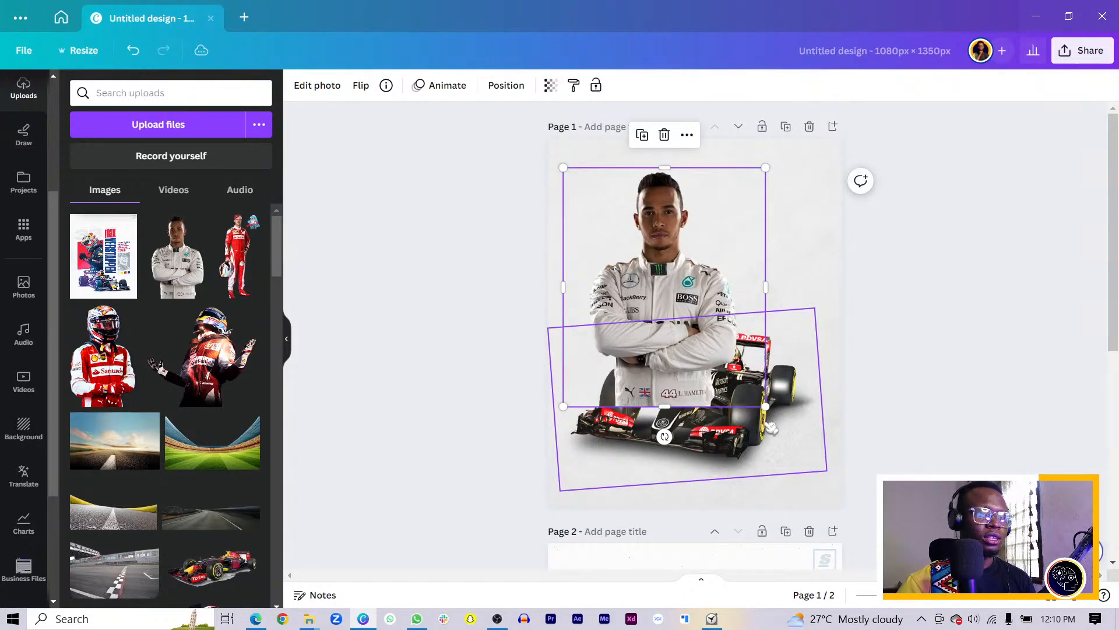
# Lower the F1 car and send the driver photo one layer back so the car overlaps him
pyautogui.click(767, 445)
pyautogui.moveTo(768, 445); pyautogui.dragTo(767, 478)
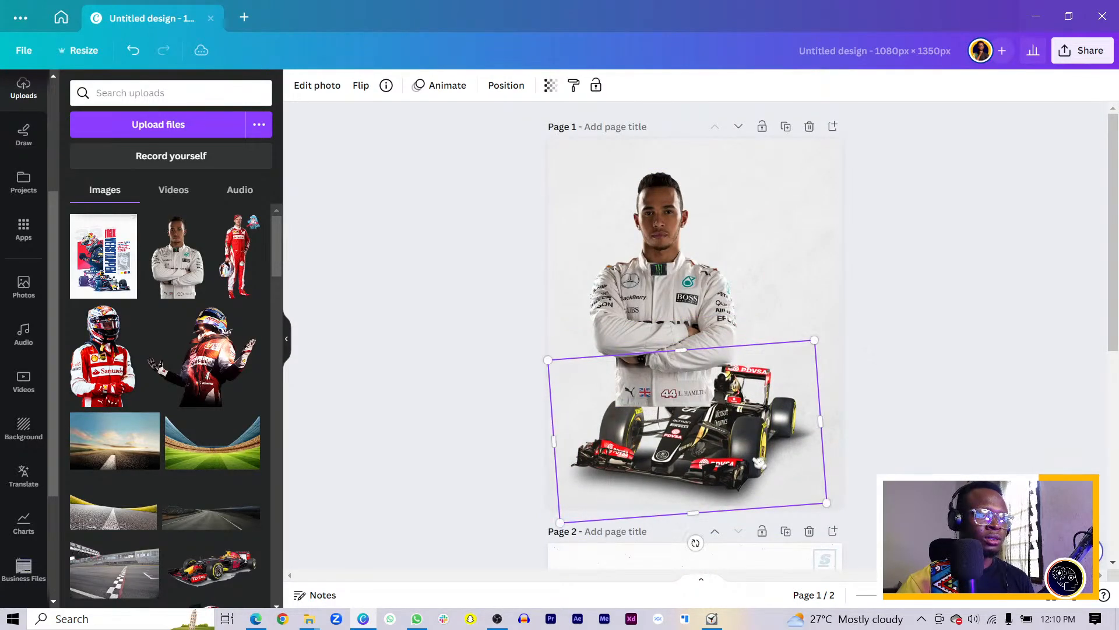
pyautogui.click(656, 303)
pyautogui.hotkey('ctrl', '[')
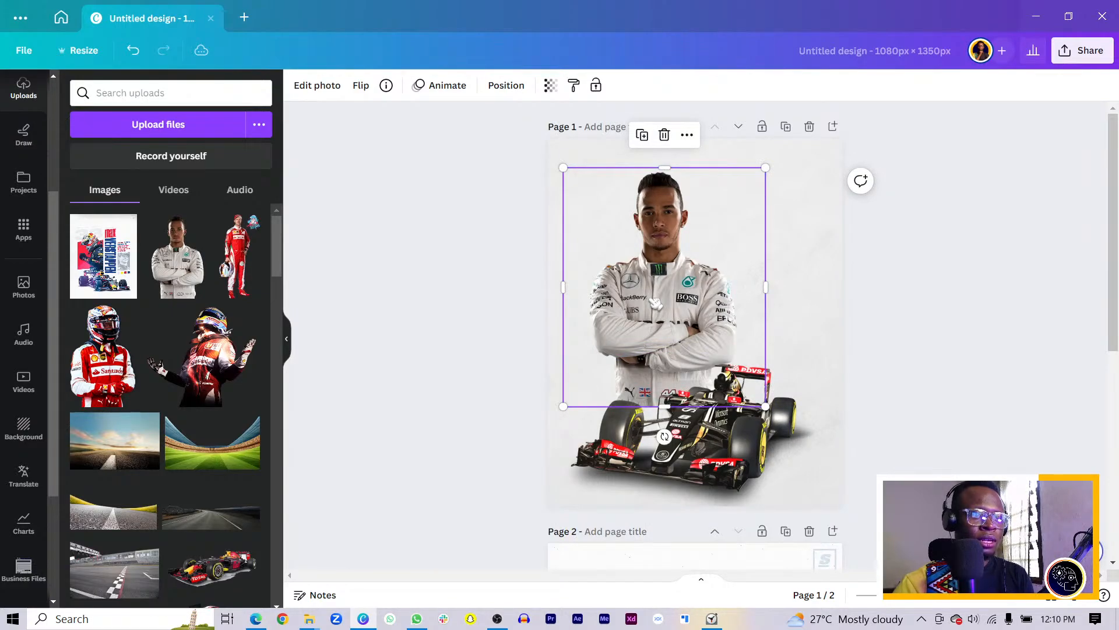
pyautogui.moveTo(647, 322); pyautogui.dragTo(642, 341)
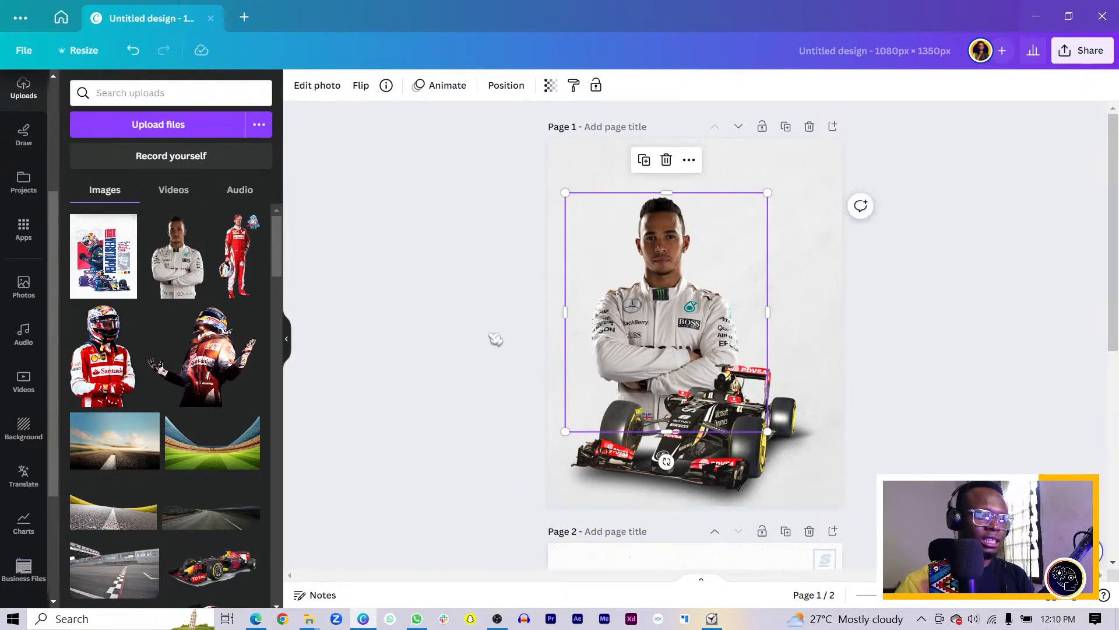
pyautogui.click(491, 338)
# Add a dark rectangle on the driver's chest, resize it and send it behind the driver photo
pyautogui.press('r')
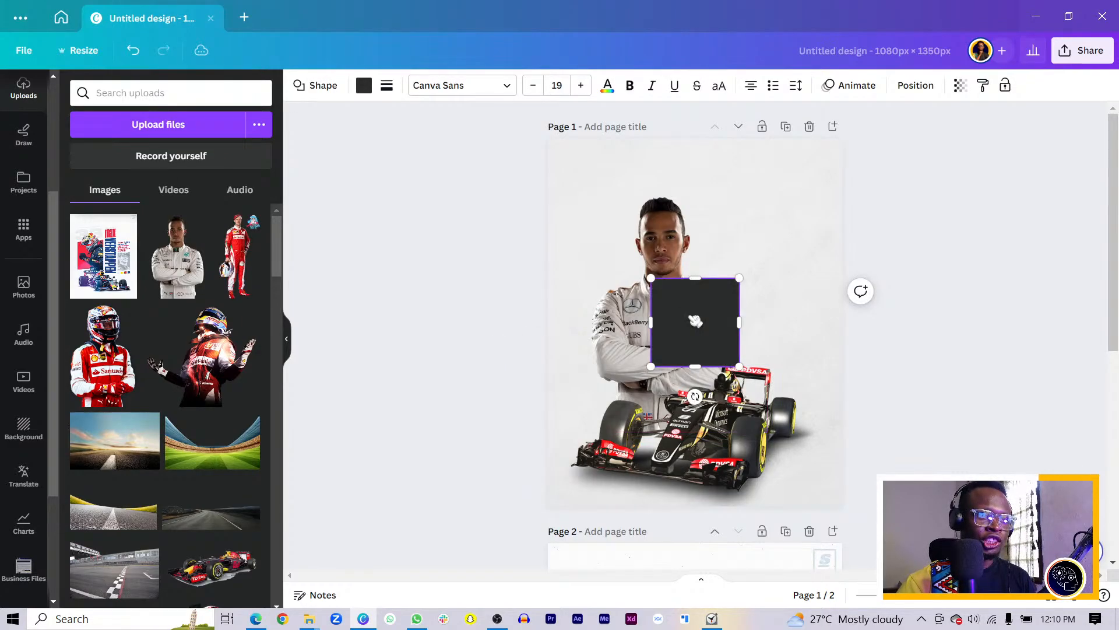
pyautogui.scroll(-6, 695, 315)
pyautogui.scroll(6, 681, 290)
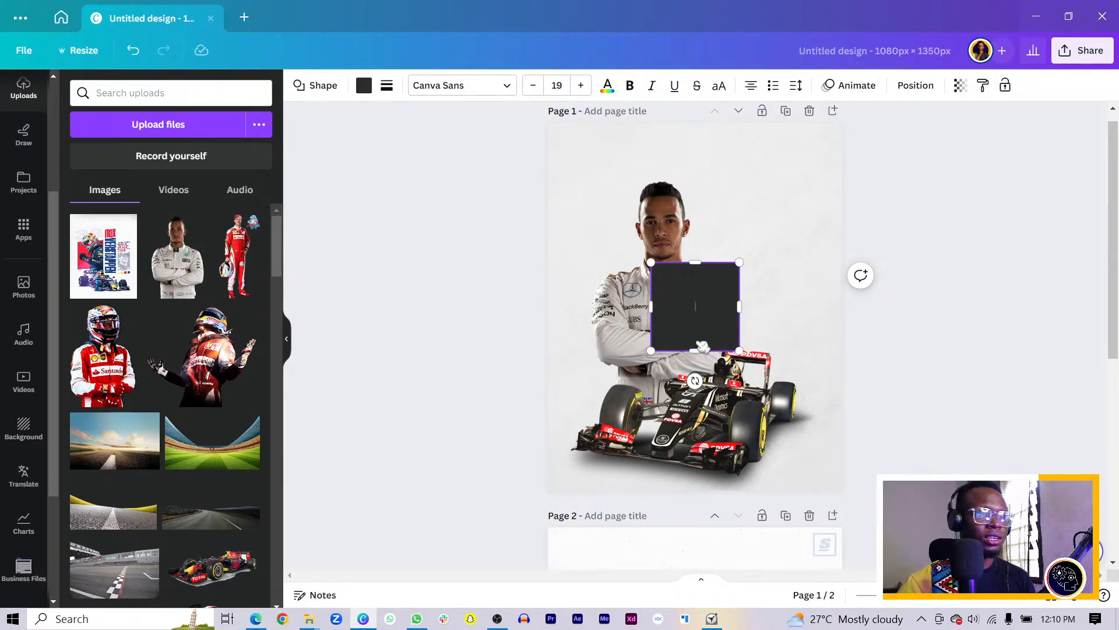
pyautogui.moveTo(687, 314); pyautogui.dragTo(636, 314)
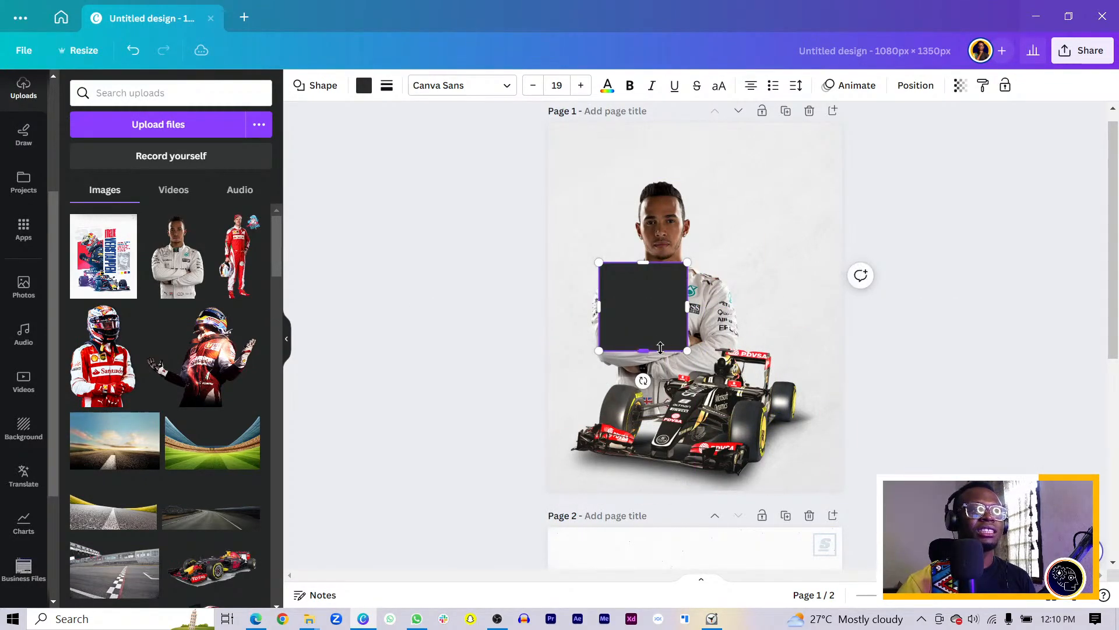
pyautogui.moveTo(661, 351); pyautogui.dragTo(664, 401)
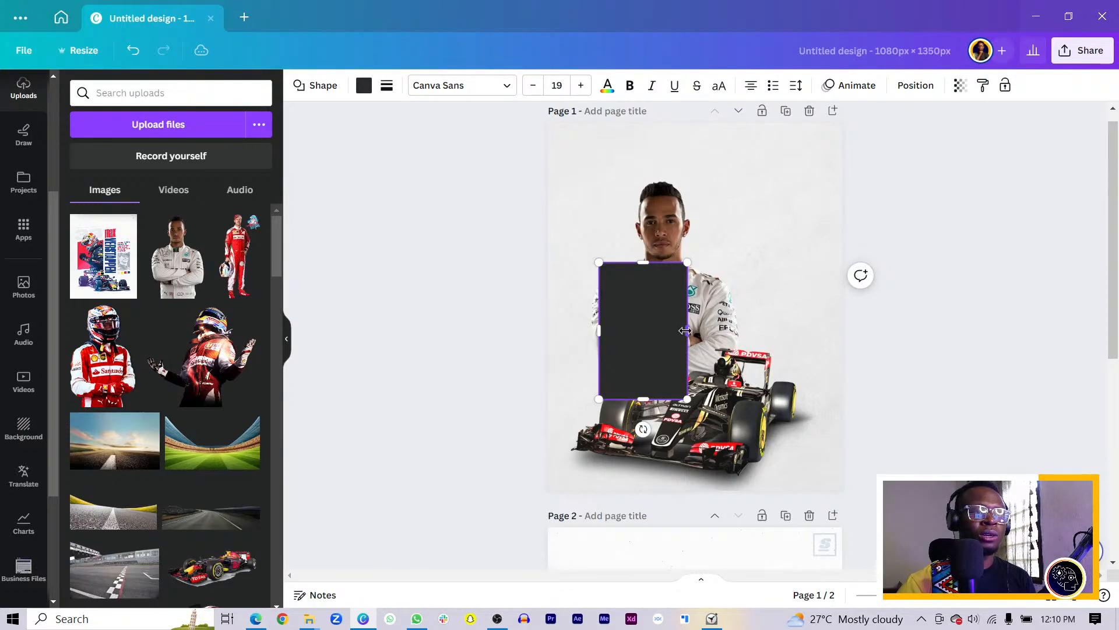
pyautogui.moveTo(685, 330); pyautogui.dragTo(740, 331)
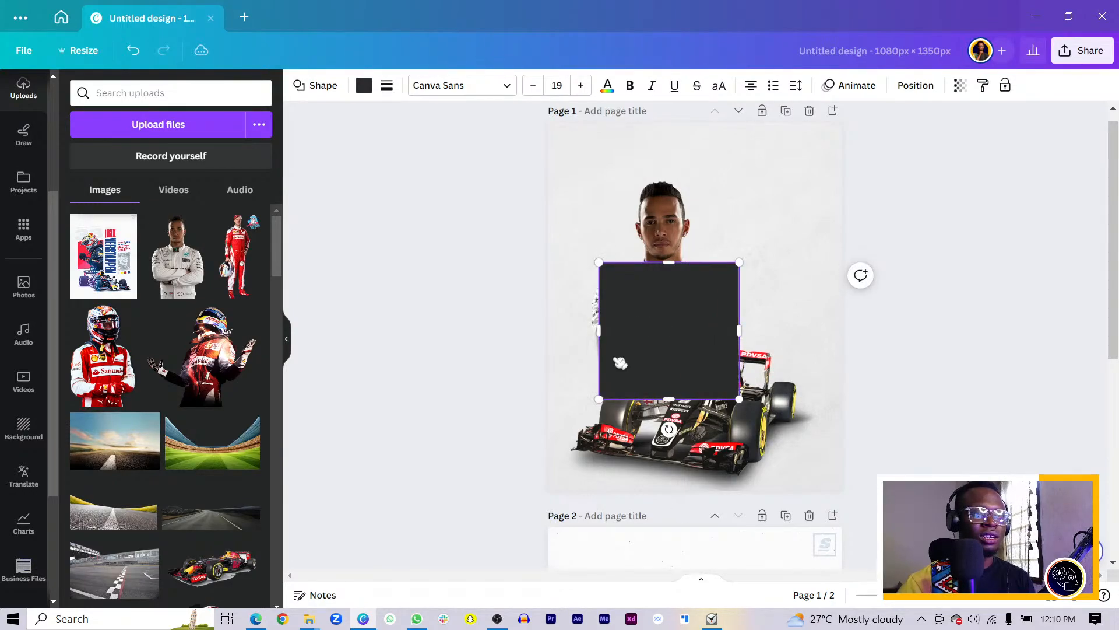
pyautogui.click(502, 379)
pyautogui.click(677, 331)
pyautogui.hotkey('ctrl', '[')
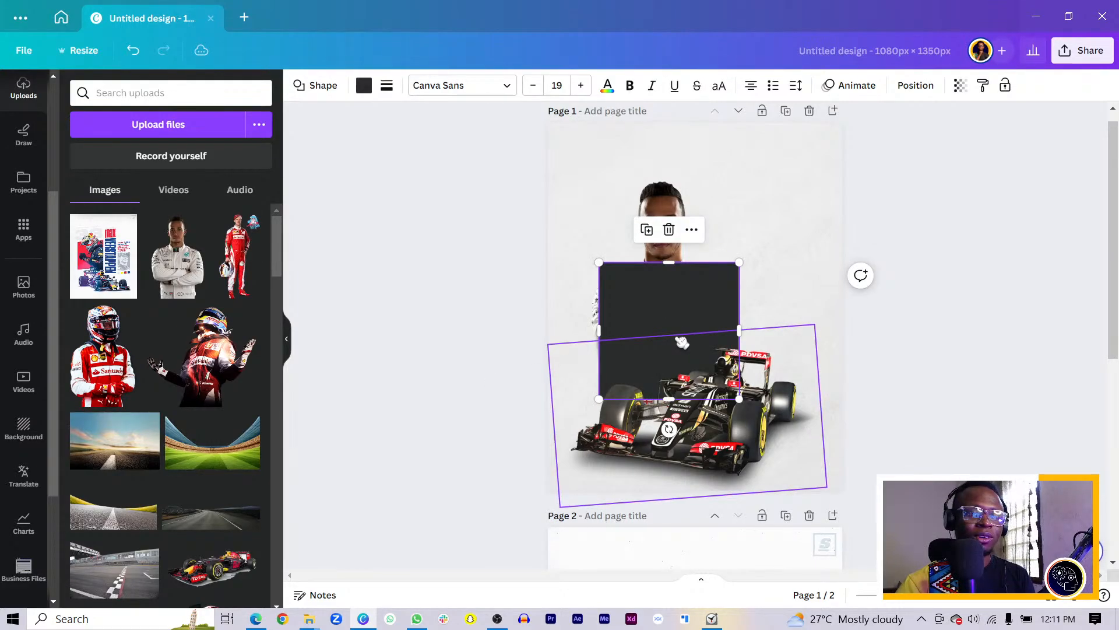
pyautogui.hotkey('ctrl', '[')
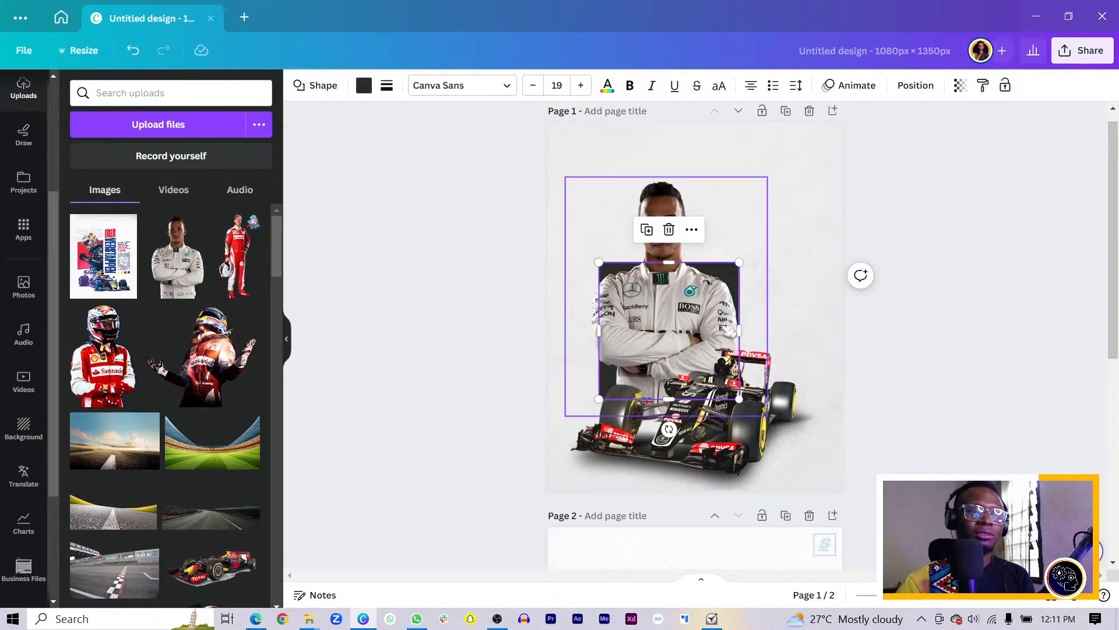
pyautogui.moveTo(742, 331); pyautogui.dragTo(709, 325)
# Trim the driver photo's right and bottom edges, then select it together with the rectangle
pyautogui.click(735, 299)
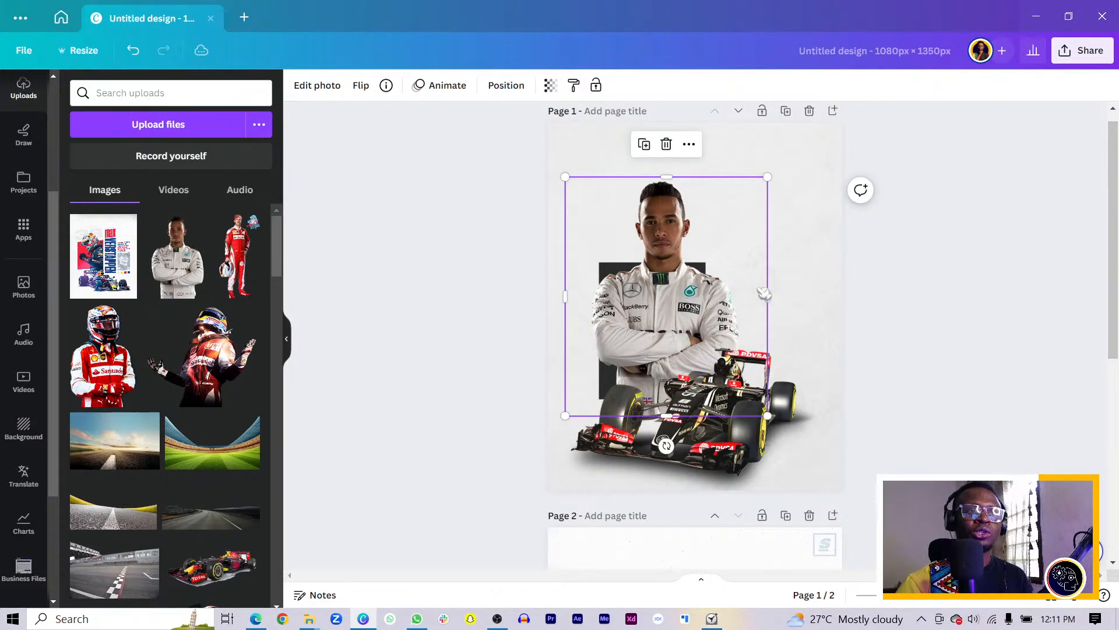
pyautogui.moveTo(764, 292); pyautogui.dragTo(706, 295)
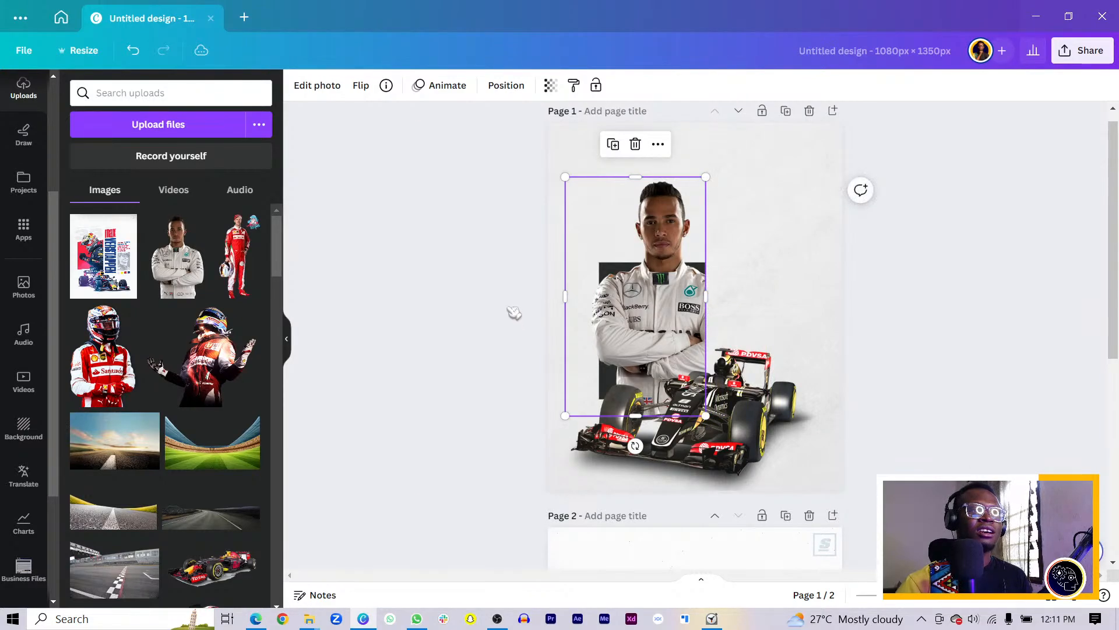
pyautogui.click(513, 313)
pyautogui.click(643, 318)
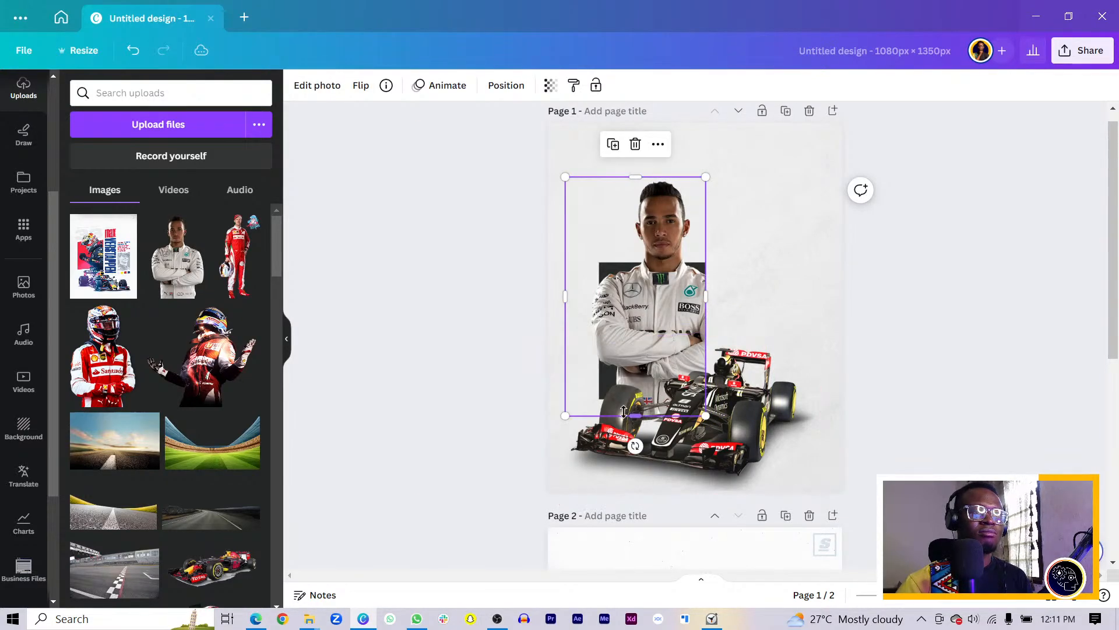
pyautogui.moveTo(626, 414); pyautogui.dragTo(626, 399)
pyautogui.moveTo(471, 272)
pyautogui.mouseDown()
pyautogui.moveTo(643, 326)
pyautogui.moveTo(648, 307)
pyautogui.mouseUp()
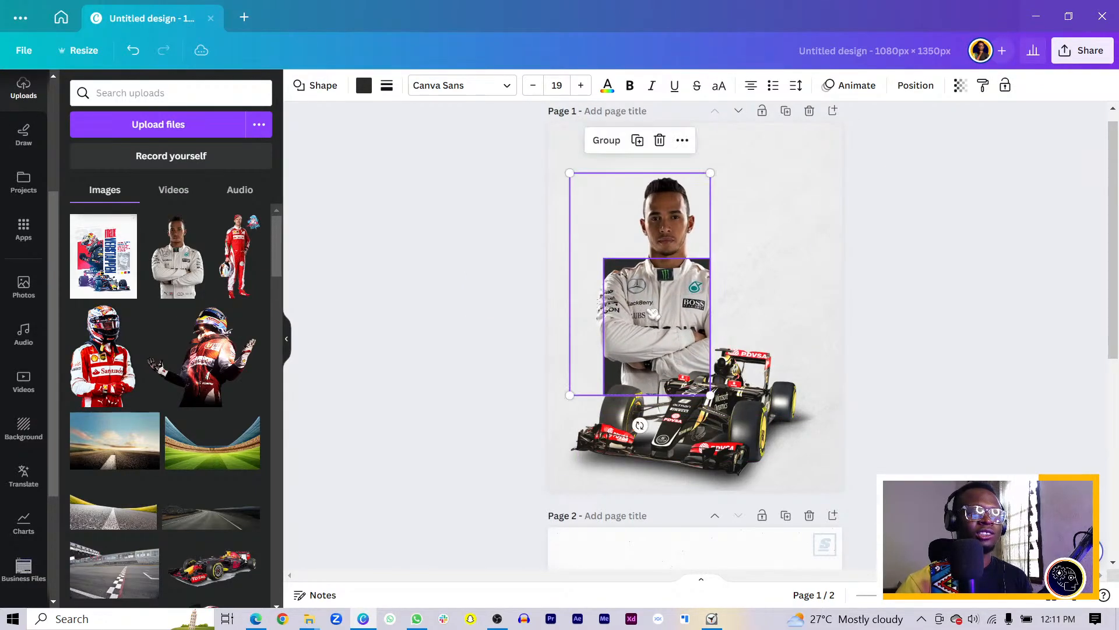
# Enlarge the Hamilton photo up and left and trim its left edge inward
pyautogui.click(579, 301)
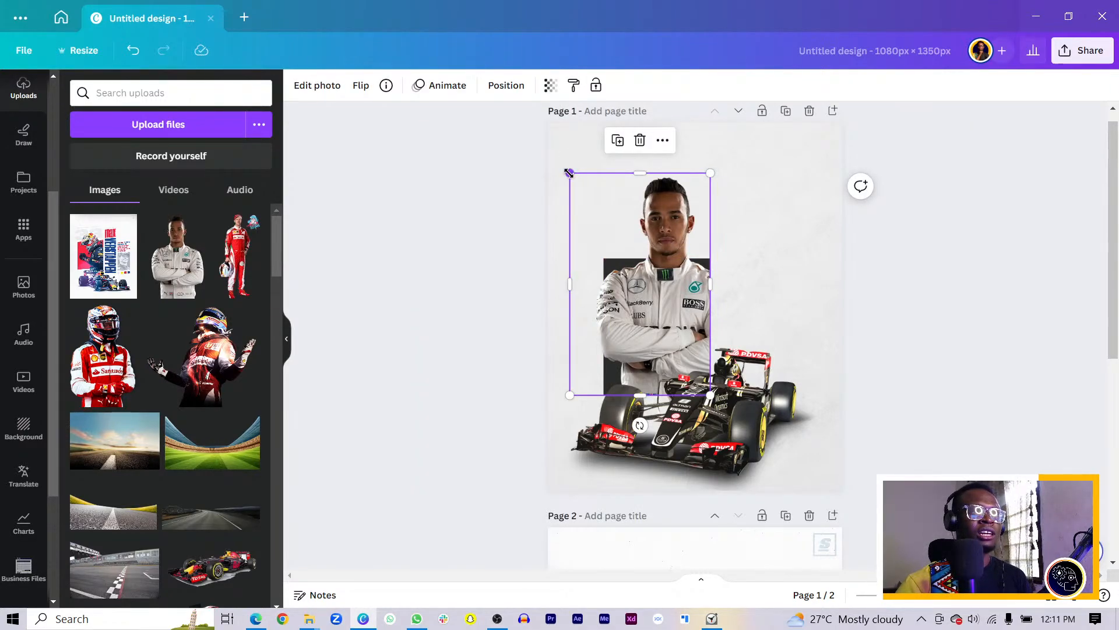
pyautogui.moveTo(569, 173); pyautogui.dragTo(566, 166)
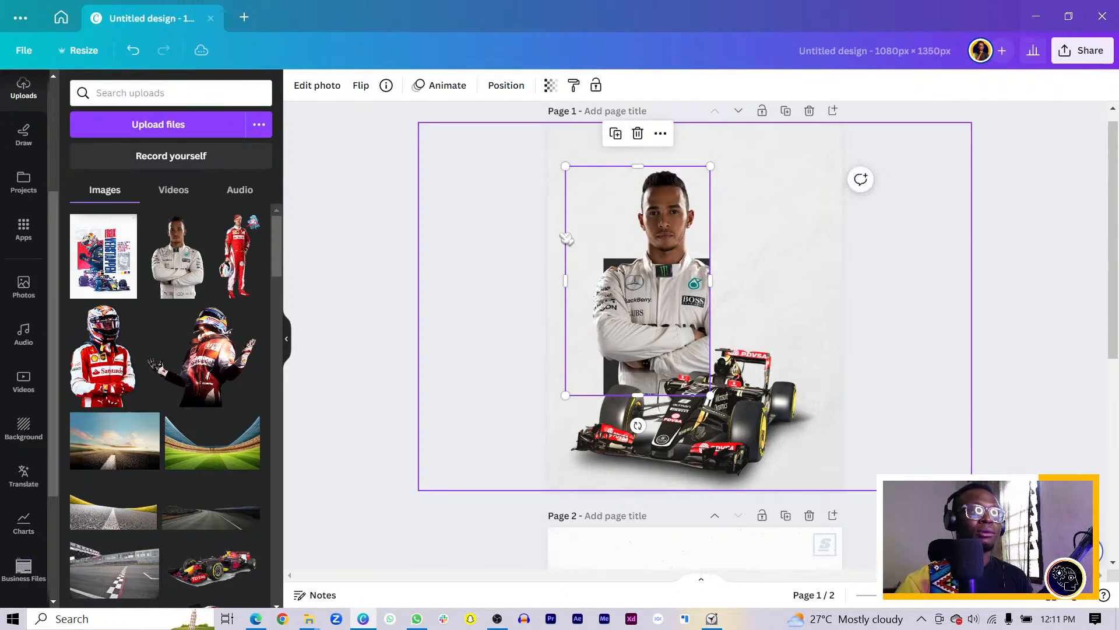
pyautogui.moveTo(570, 252); pyautogui.dragTo(582, 257)
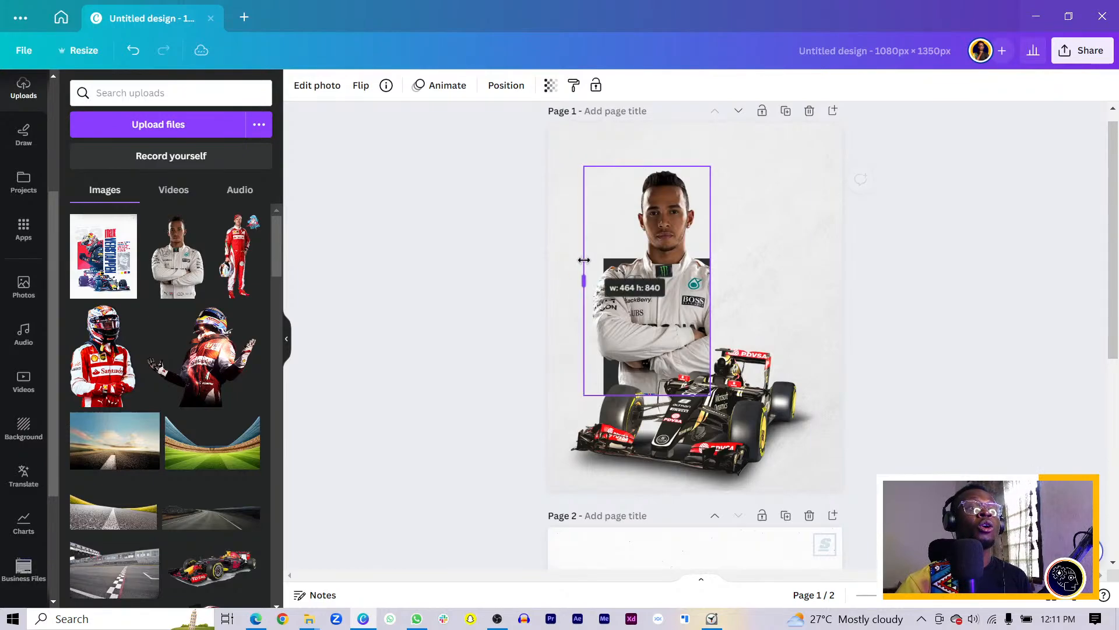
pyautogui.click(478, 277)
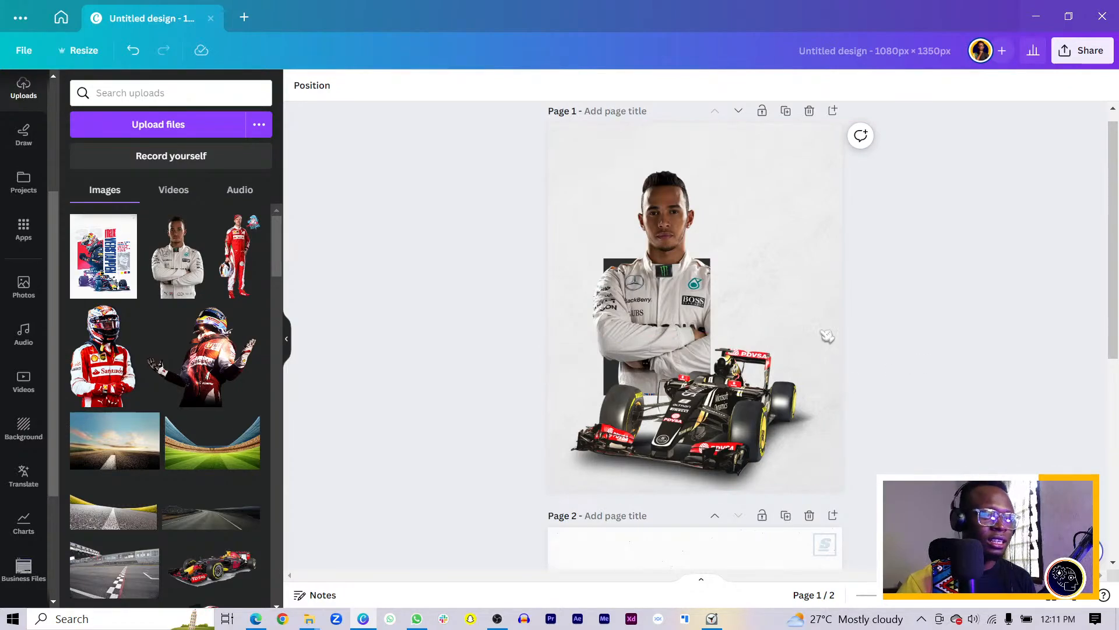
# Shift Hamilton and the dark rectangle slightly left together
pyautogui.moveTo(493, 192); pyautogui.dragTo(664, 262)
pyautogui.moveTo(540, 245); pyautogui.dragTo(658, 277)
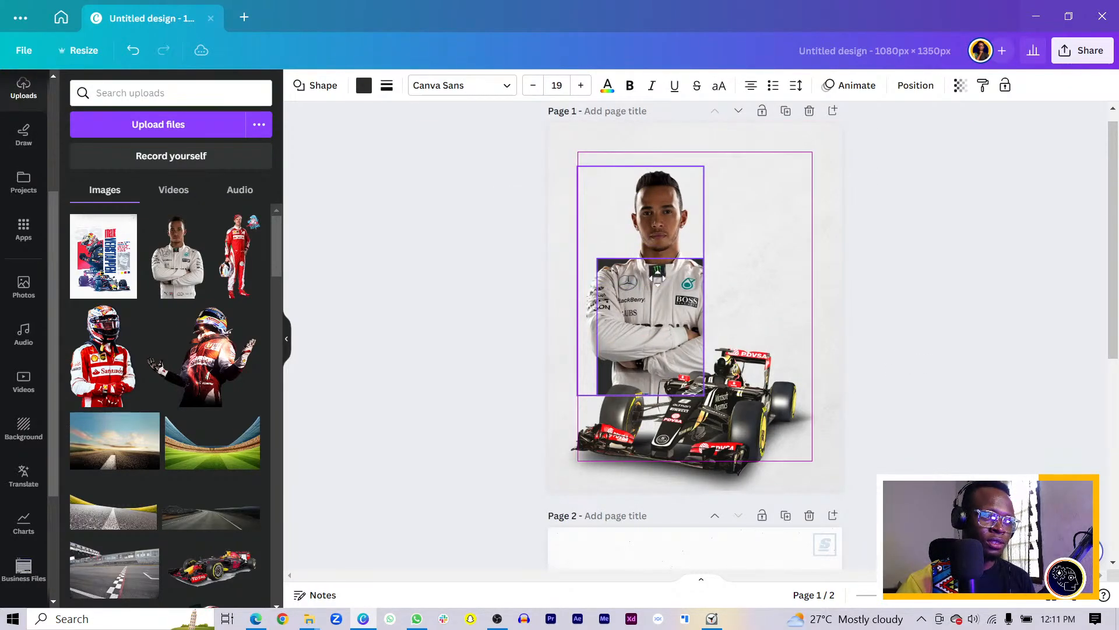
pyautogui.scroll(-5, 688, 303)
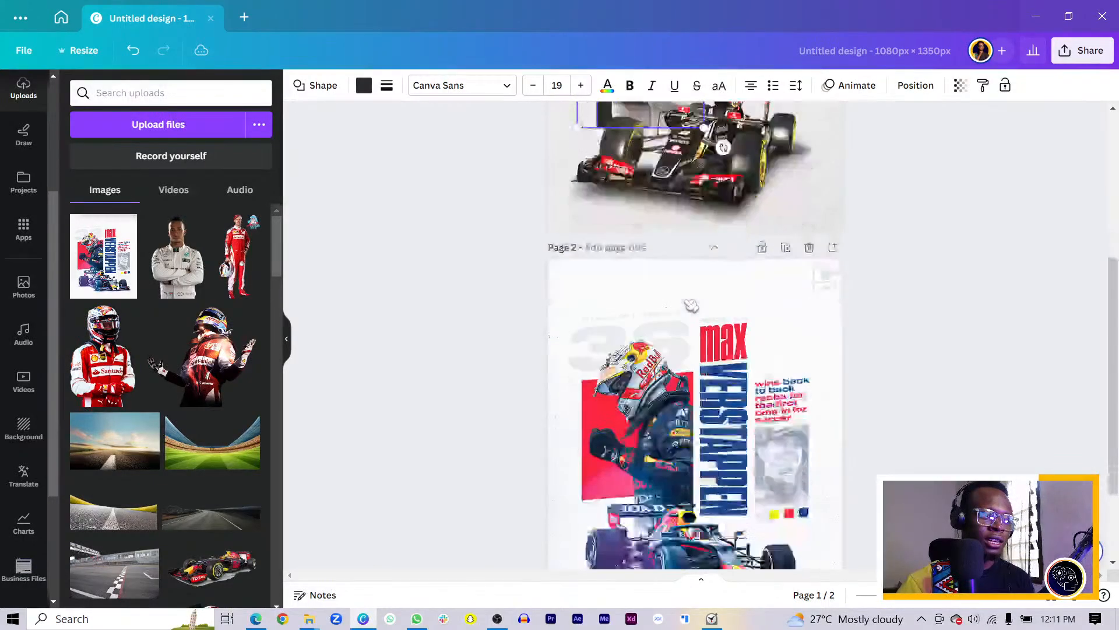
pyautogui.scroll(-2, 699, 321)
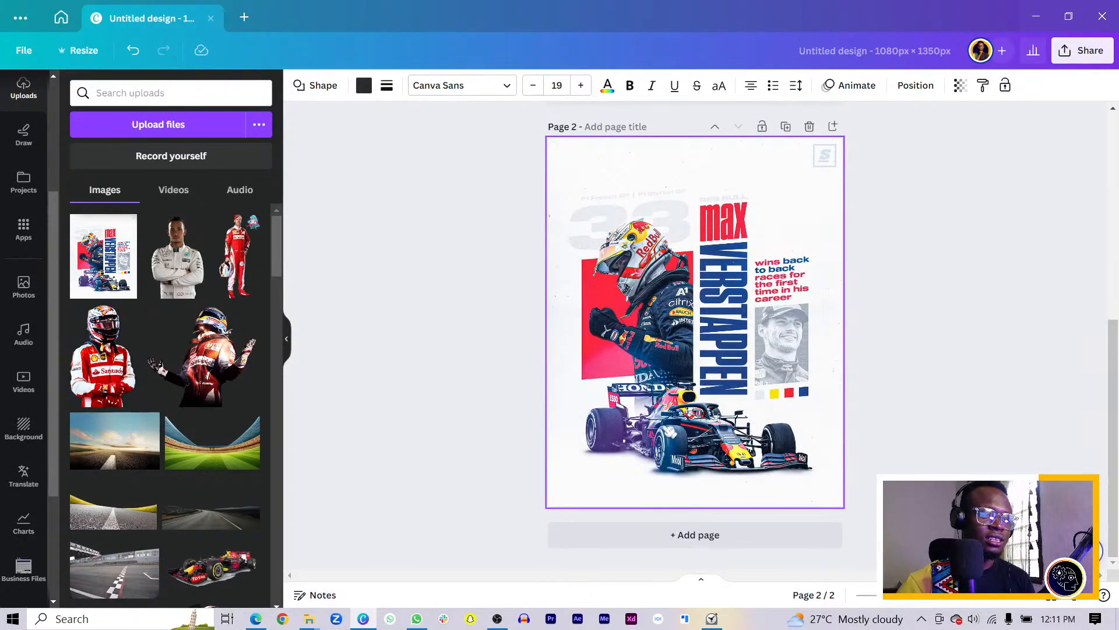
pyautogui.scroll(7, 651, 418)
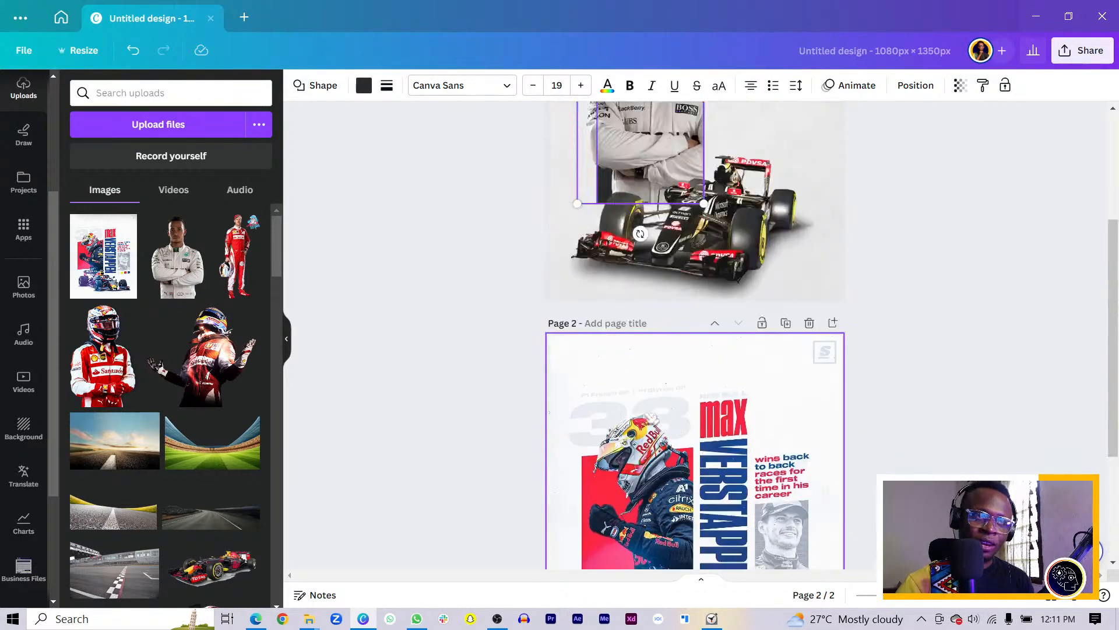
# Nudge the dark rectangle behind Hamilton upward with Shift+arrow keys
pyautogui.click(662, 290)
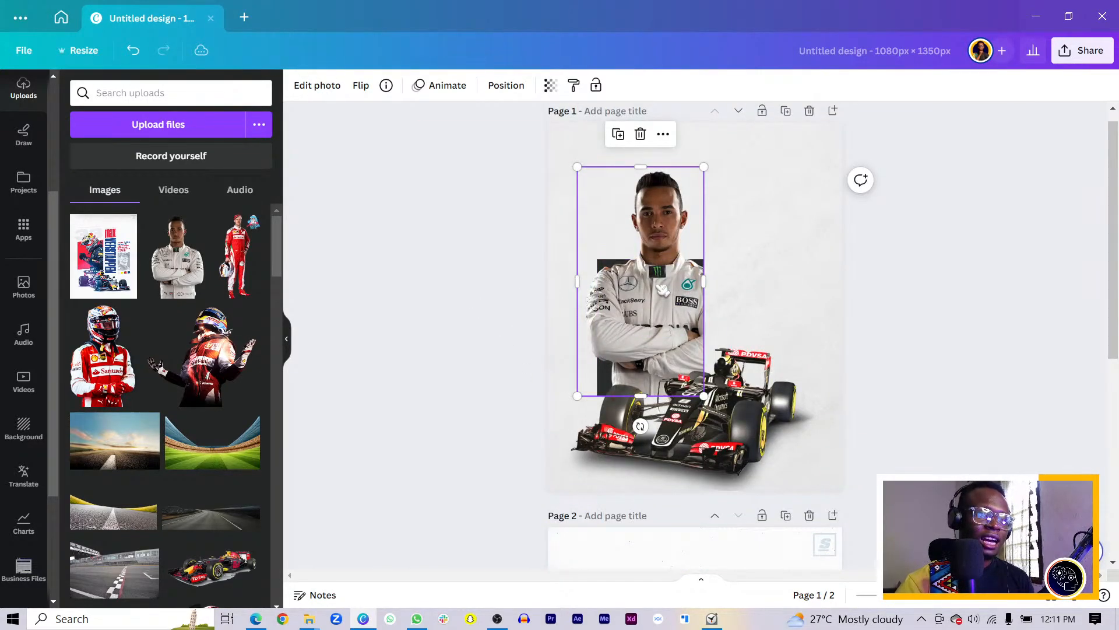
pyautogui.keyDown('ctrl'); pyautogui.click(660, 291); pyautogui.keyUp('ctrl')
pyautogui.hotkey('shift', 'Up')
pyautogui.hotkey('shift', 'Up')
pyautogui.hotkey('shift', 'Up')
pyautogui.hotkey('shift', 'Up')
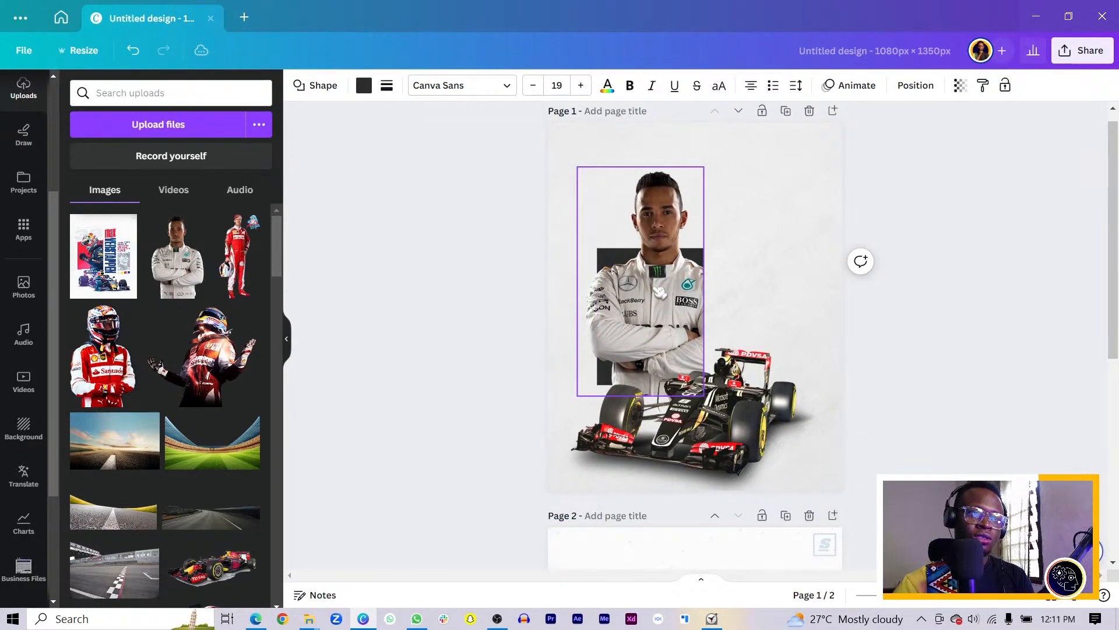
pyautogui.hotkey('shift', 'Down')
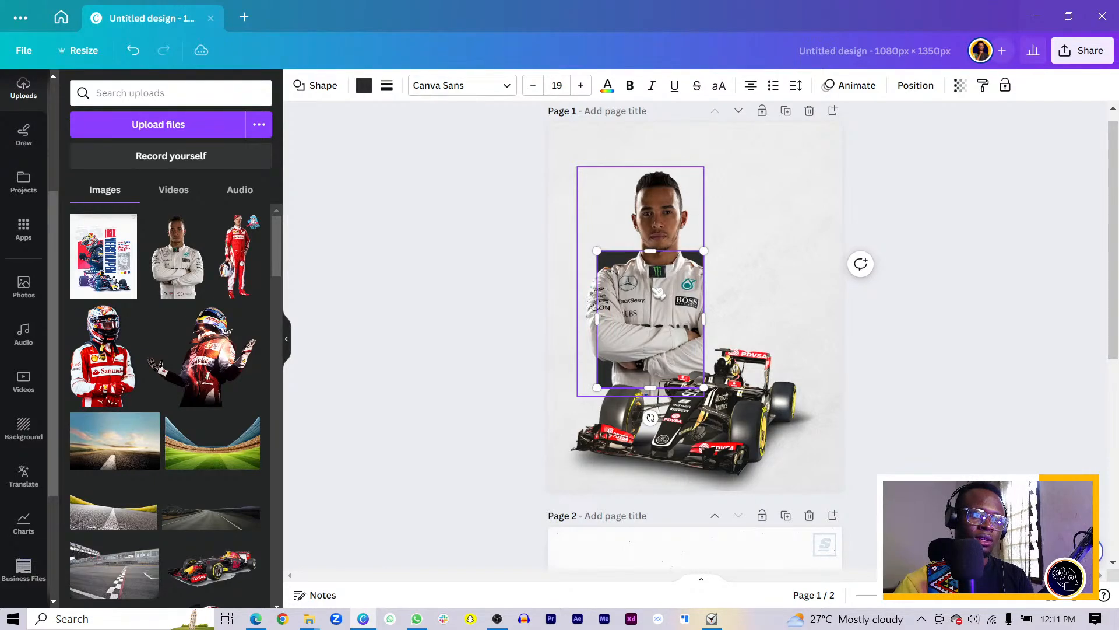
pyautogui.hotkey('shift', 'Up')
pyautogui.hotkey('shift', 'Up')
pyautogui.hotkey('shift', 'Up')
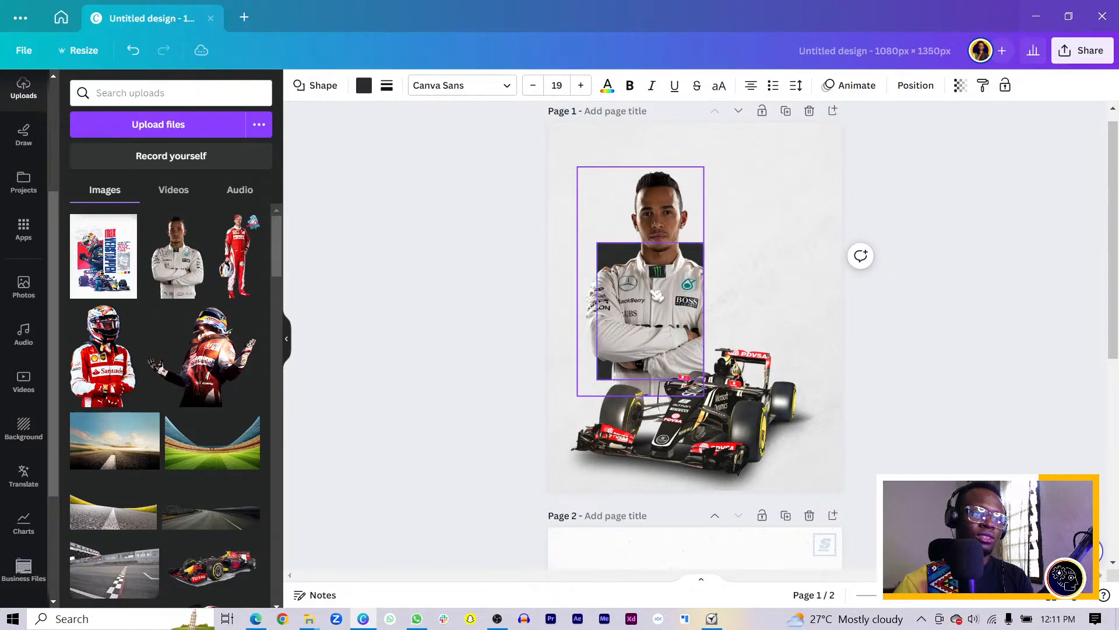
pyautogui.hotkey('shift', 'Up')
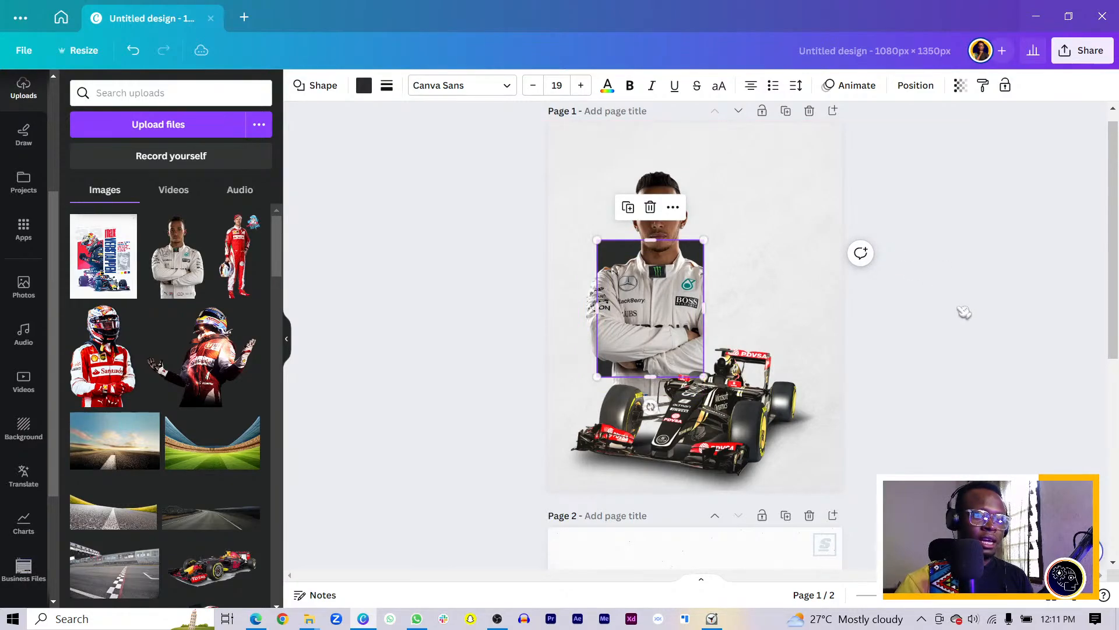
# Add a second dark square over Hamilton's chest and shift the car to the right
pyautogui.press('r')
pyautogui.moveTo(731, 326); pyautogui.dragTo(687, 371)
pyautogui.click(802, 436)
pyautogui.moveTo(801, 436); pyautogui.dragTo(904, 437)
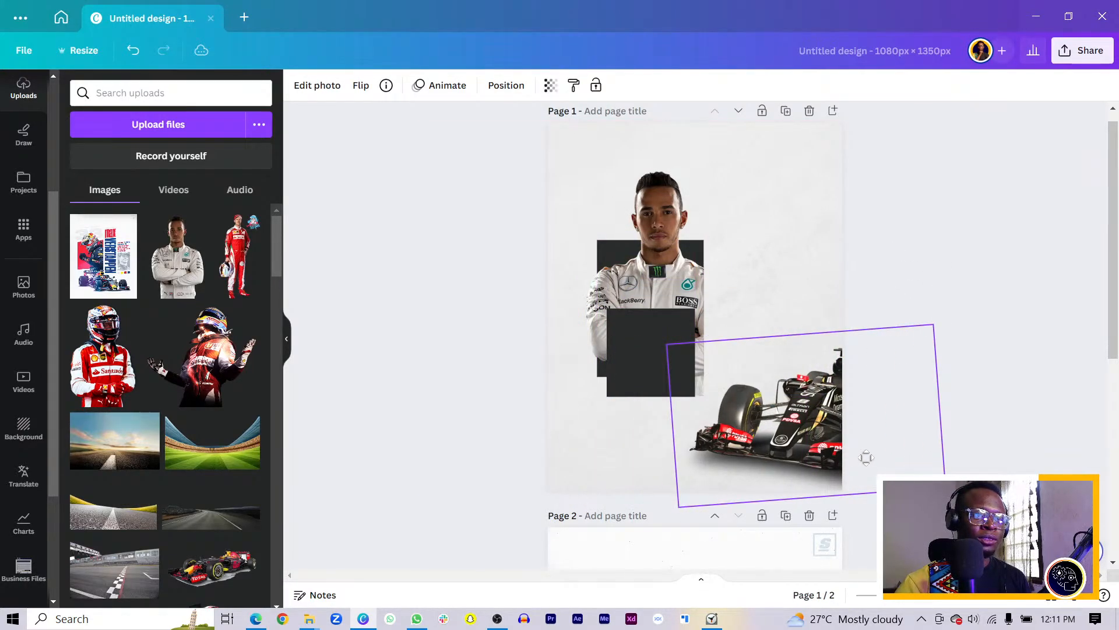
pyautogui.scroll(5, 599, 349)
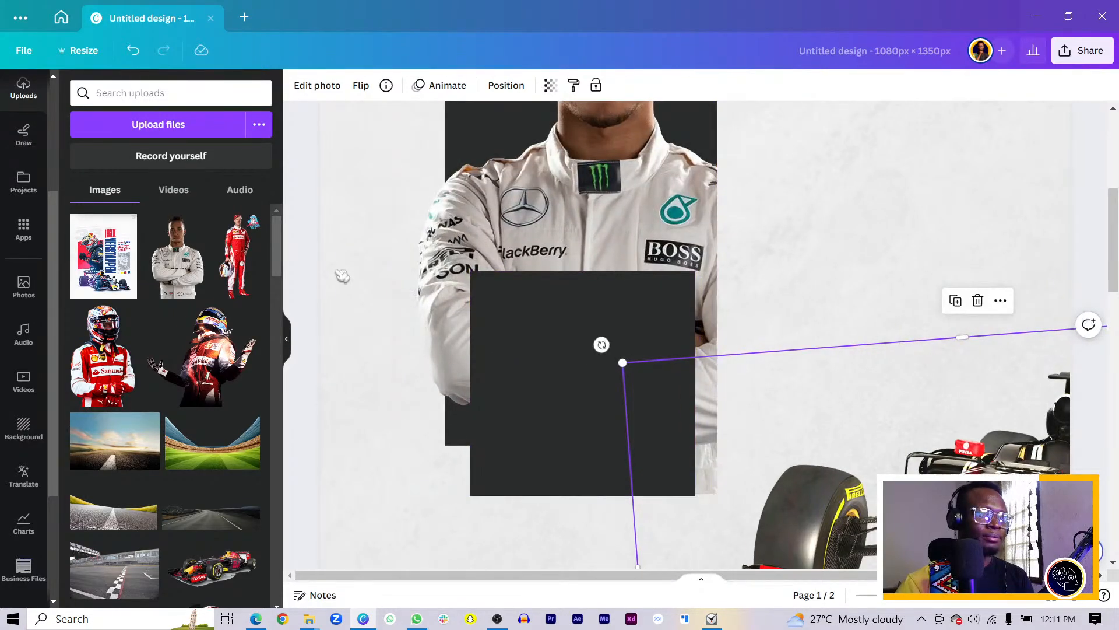
# Reposition the new square and widen it leftward to roughly Hamilton's width
pyautogui.click(543, 370)
pyautogui.moveTo(564, 371)
pyautogui.mouseDown()
pyautogui.moveTo(553, 355)
pyautogui.moveTo(561, 360)
pyautogui.mouseUp()
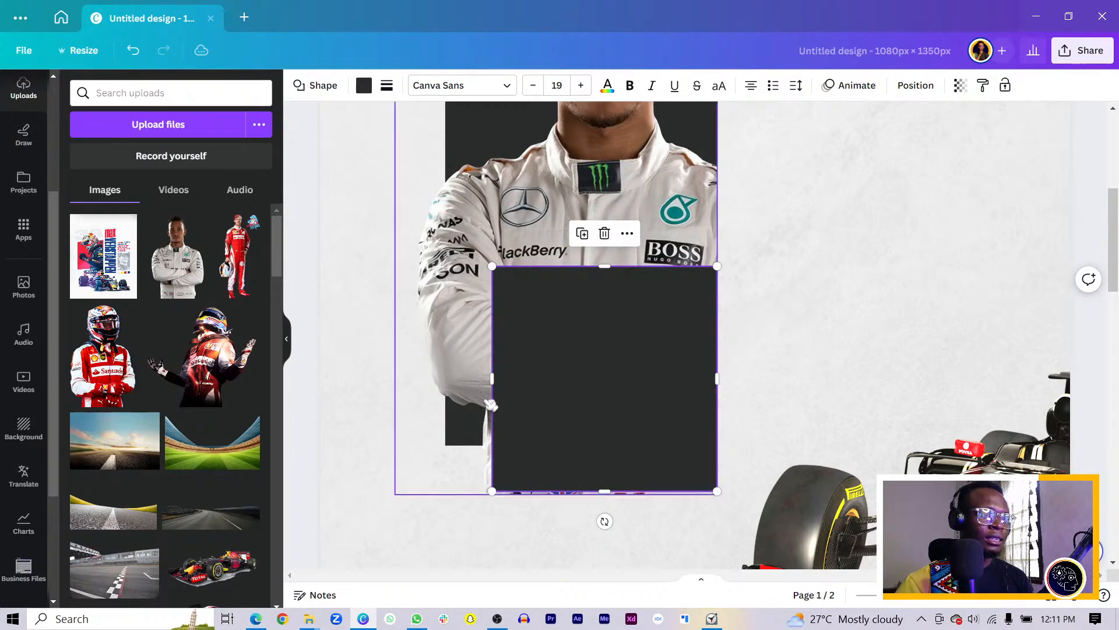
pyautogui.moveTo(607, 485); pyautogui.dragTo(610, 473)
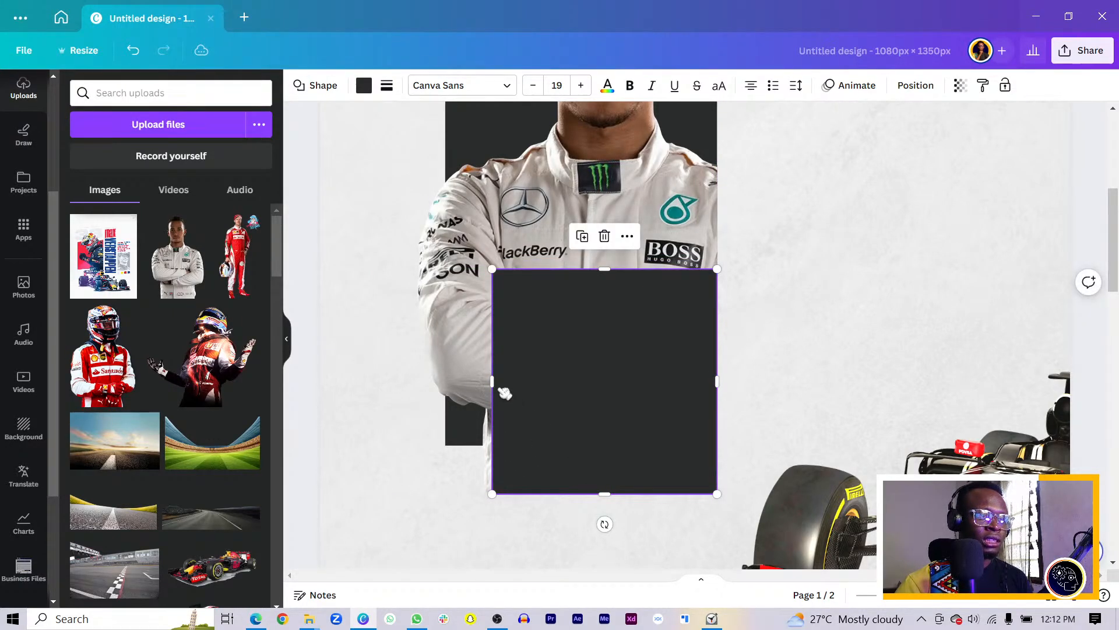
pyautogui.moveTo(494, 384); pyautogui.dragTo(476, 384)
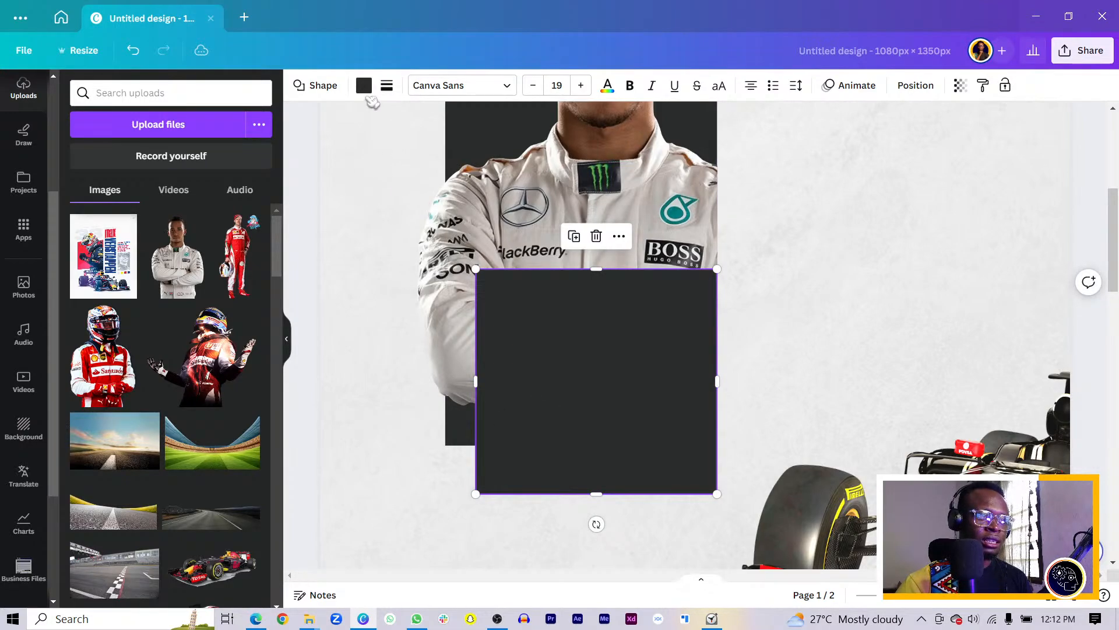
# Colour the square light grey, sampling the grey background colour
pyautogui.click(364, 86)
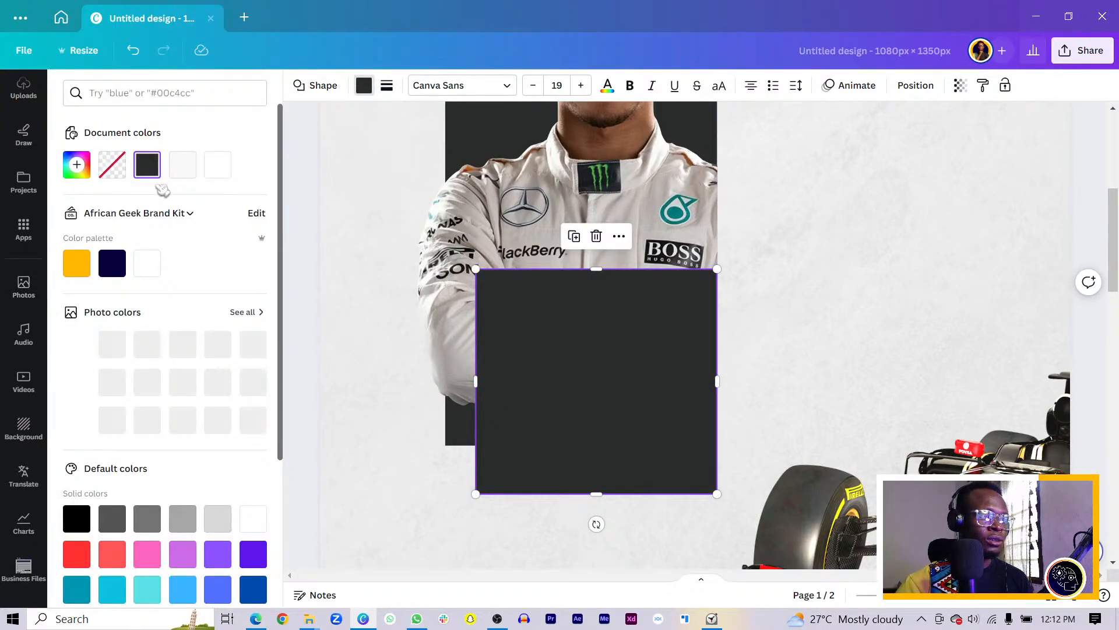
pyautogui.click(182, 166)
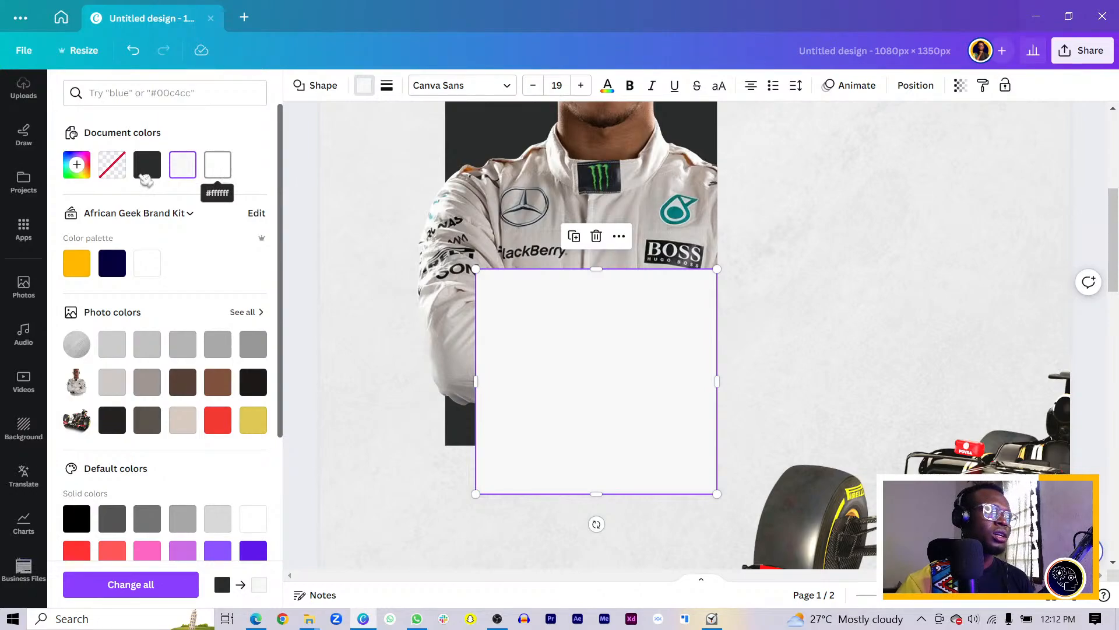
pyautogui.click(76, 165)
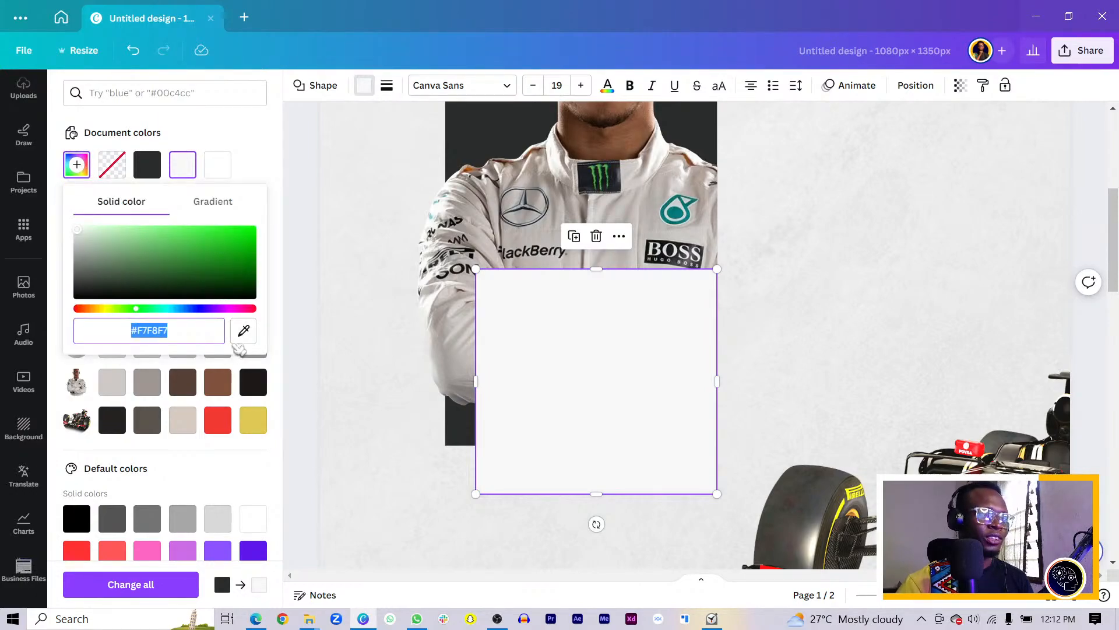
pyautogui.click(242, 337)
pyautogui.click(368, 315)
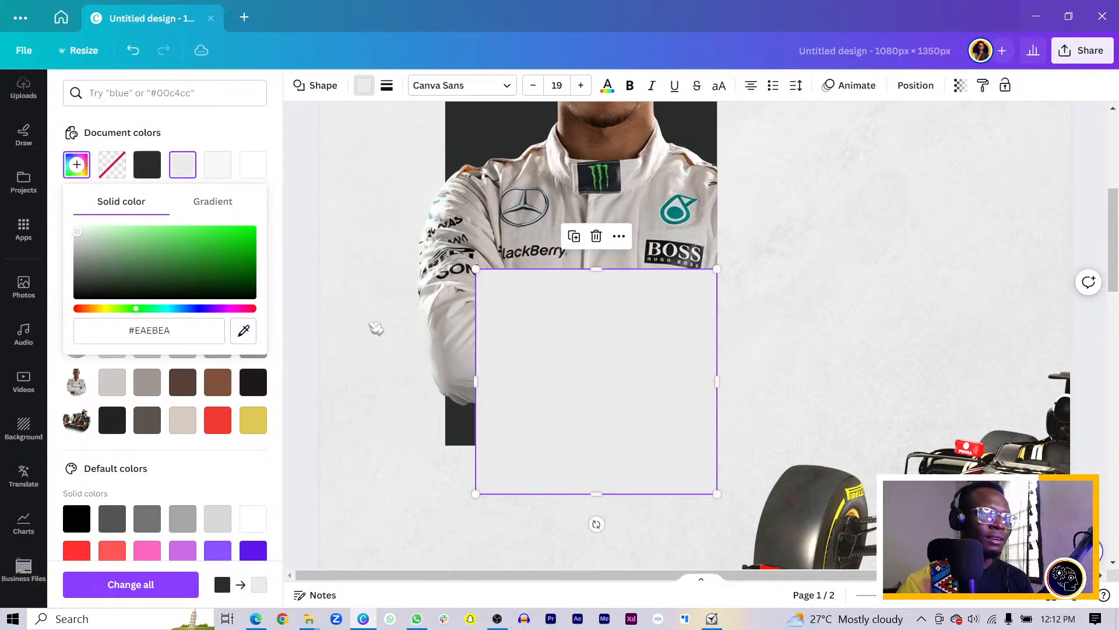
pyautogui.click(560, 357)
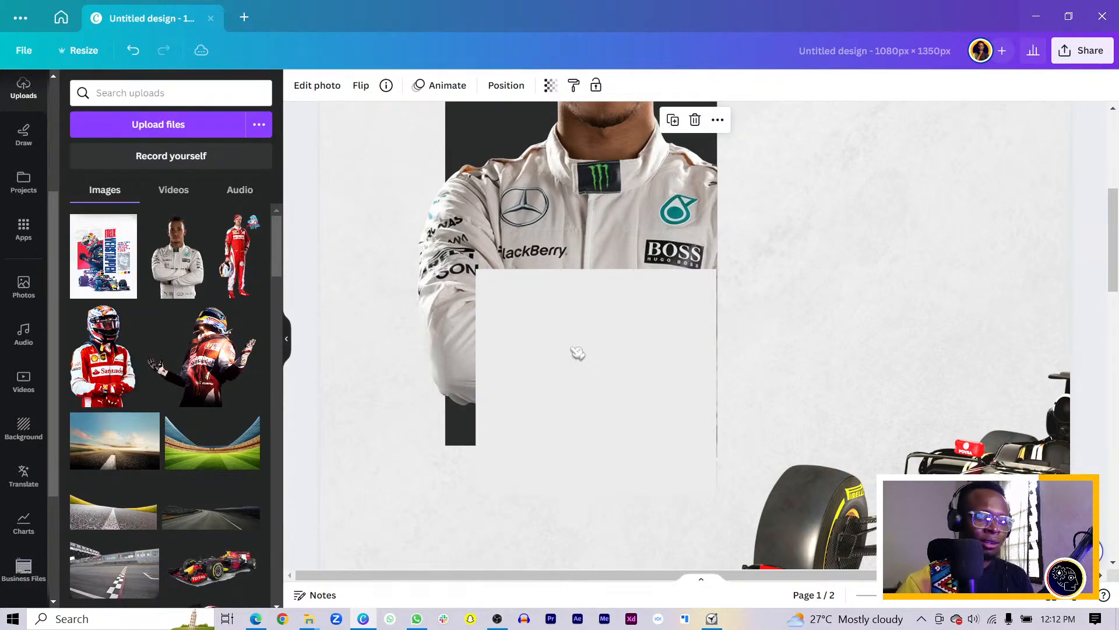
pyautogui.doubleClick(577, 353)
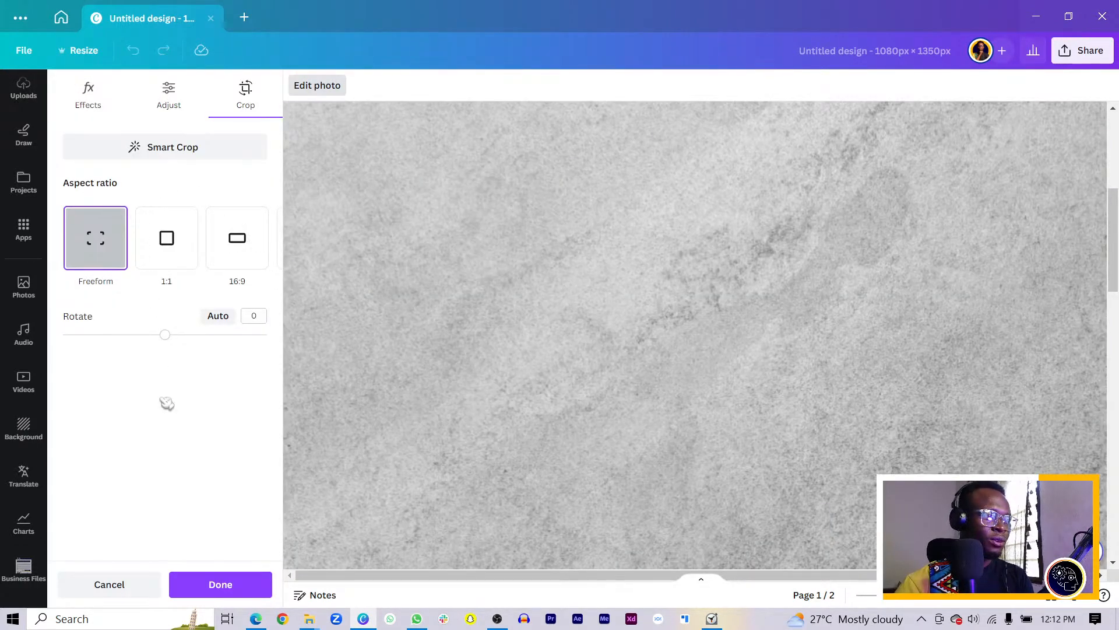
pyautogui.click(108, 583)
pyautogui.click(647, 311)
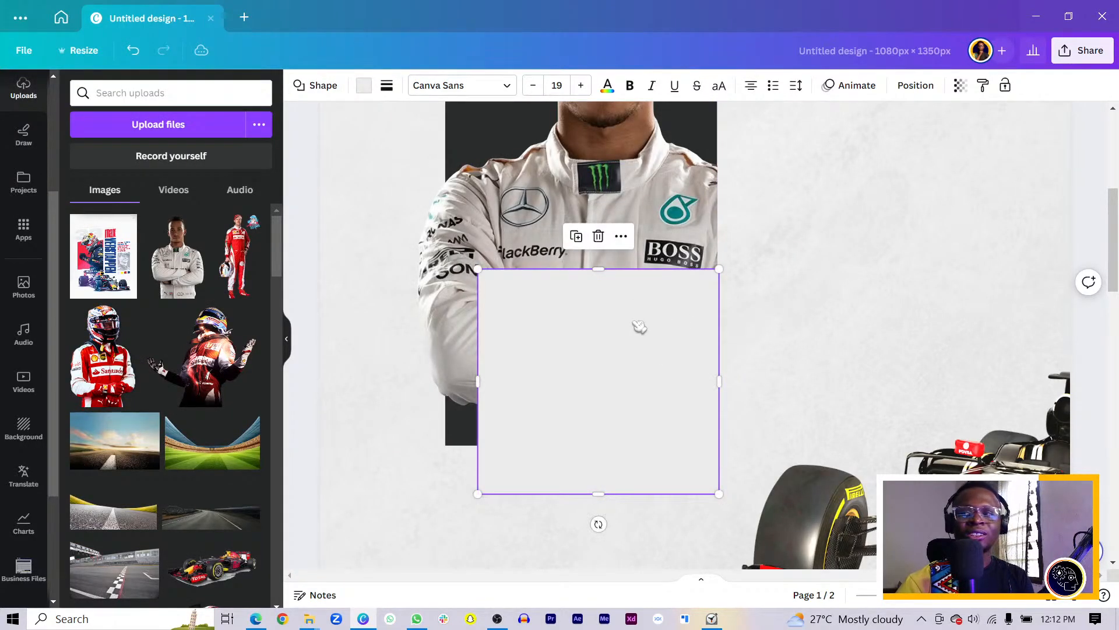
# Give the square a grey gradient whose second colour has 0 opacity, using the second gradient style
pyautogui.click(361, 85)
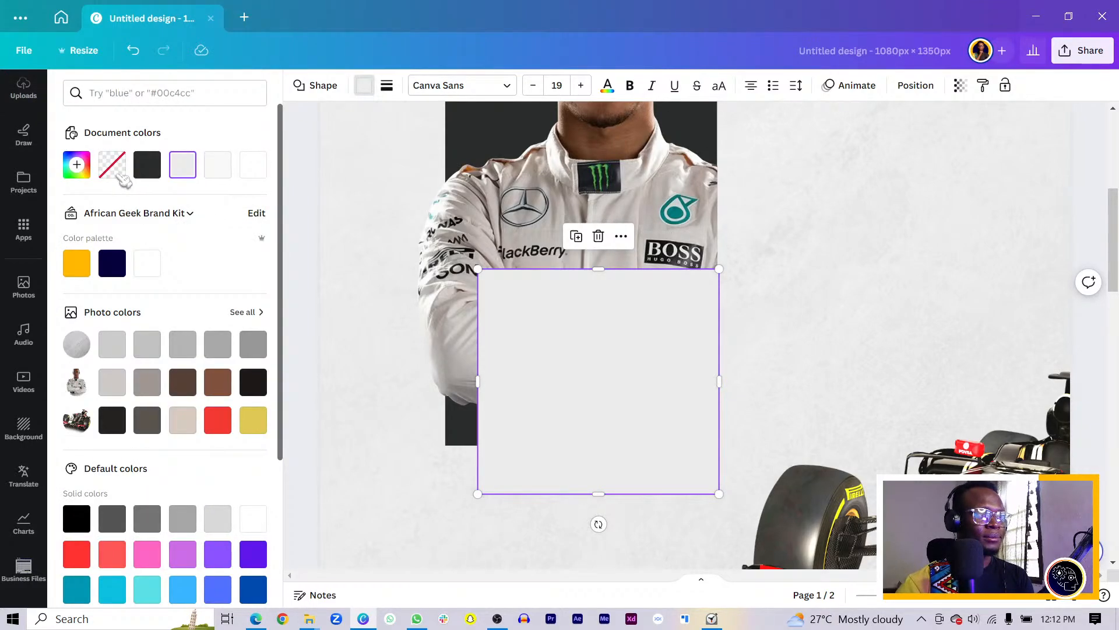
pyautogui.click(182, 165)
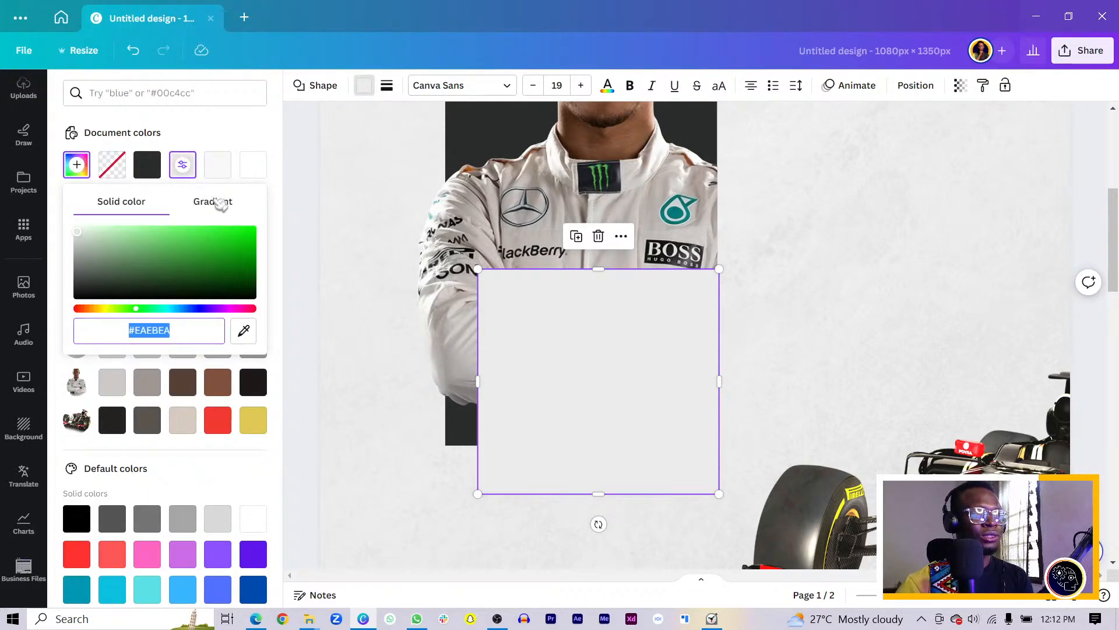
pyautogui.click(219, 202)
pyautogui.click(117, 260)
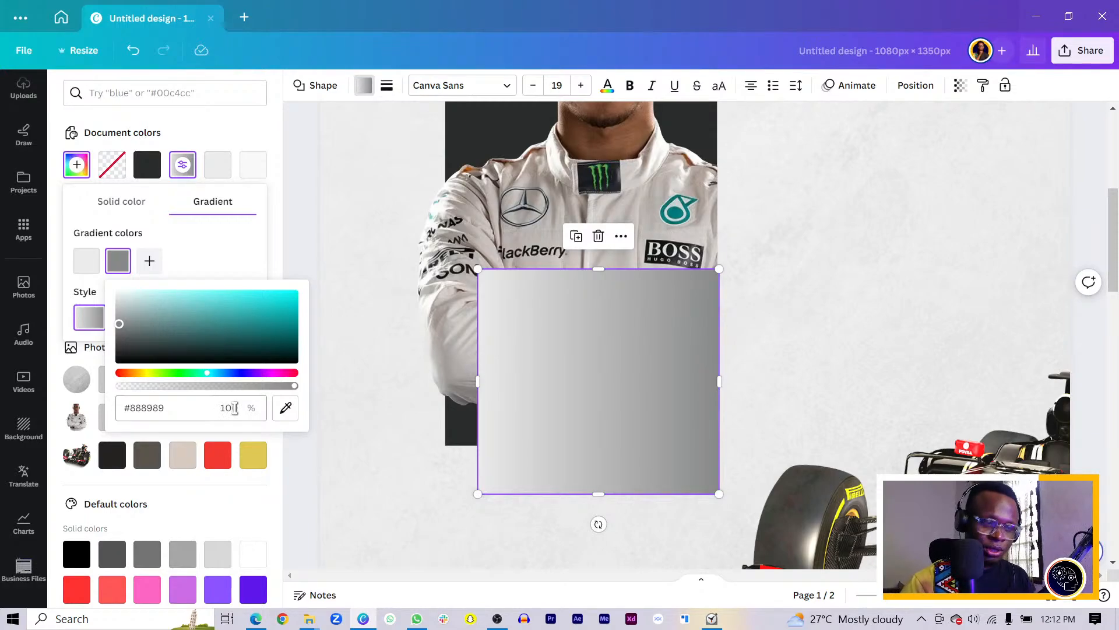
pyautogui.press('Escape')
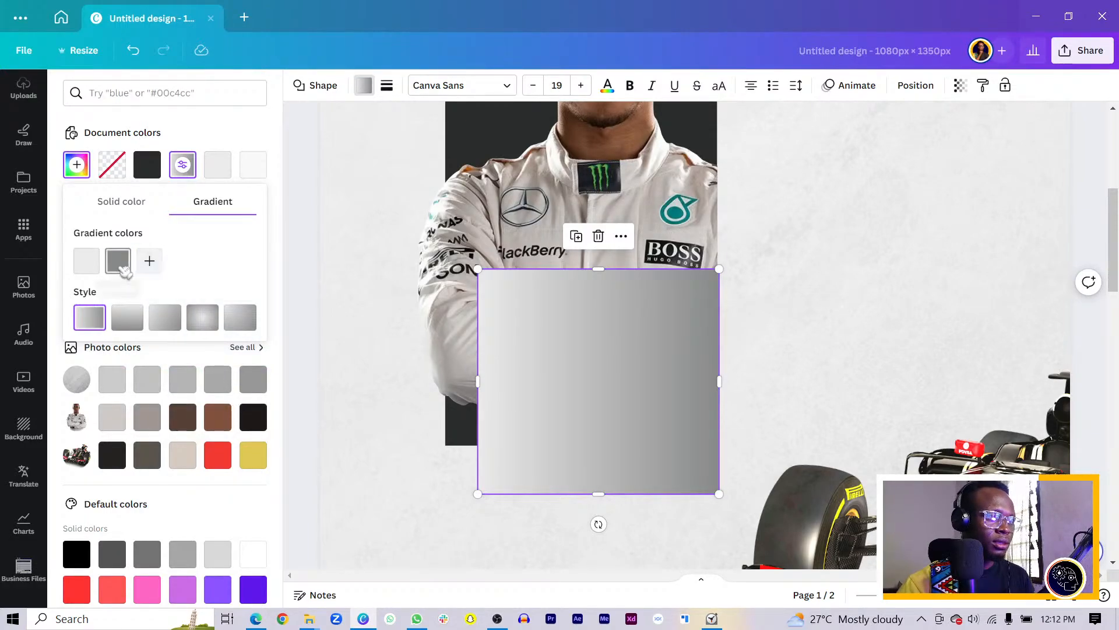
pyautogui.click(118, 260)
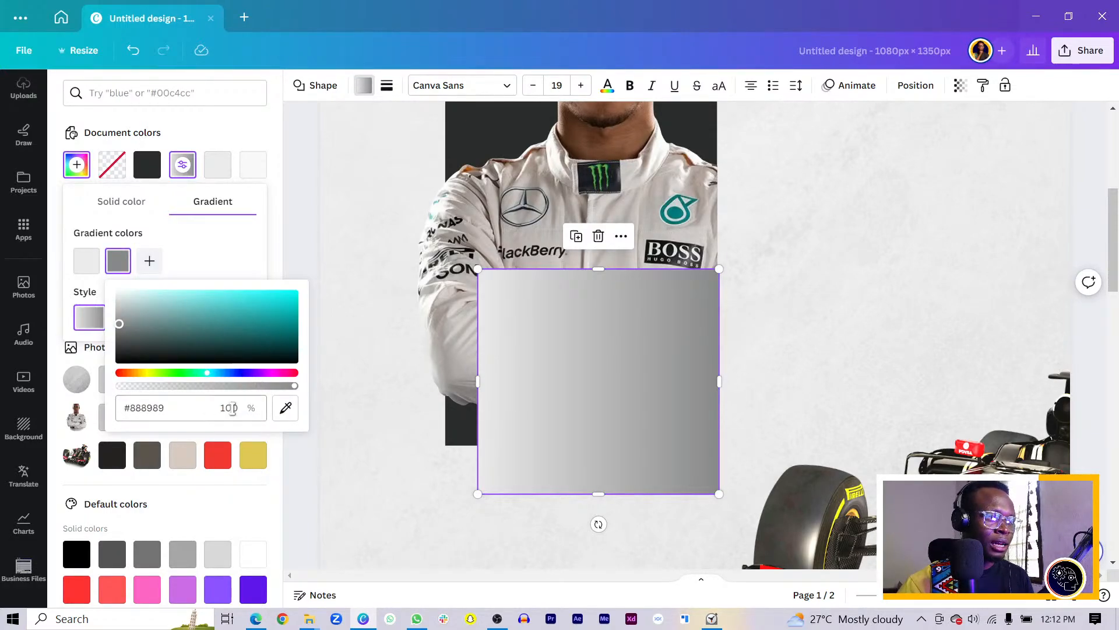
pyautogui.hotkey('ctrl', 'a')
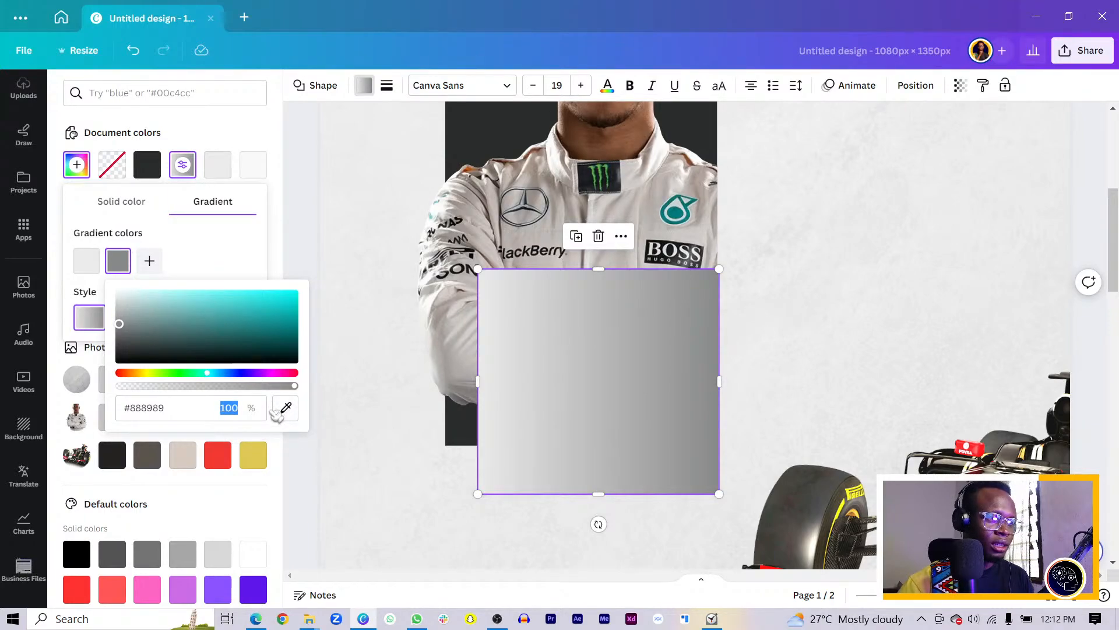
pyautogui.write('0')
pyautogui.press('Return')
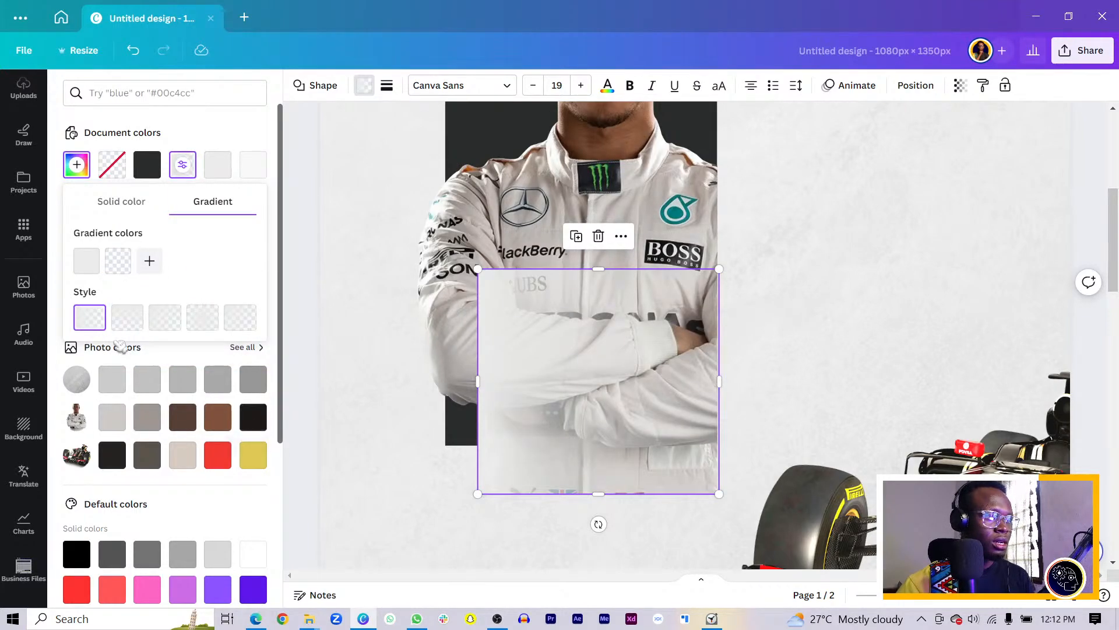
pyautogui.click(127, 318)
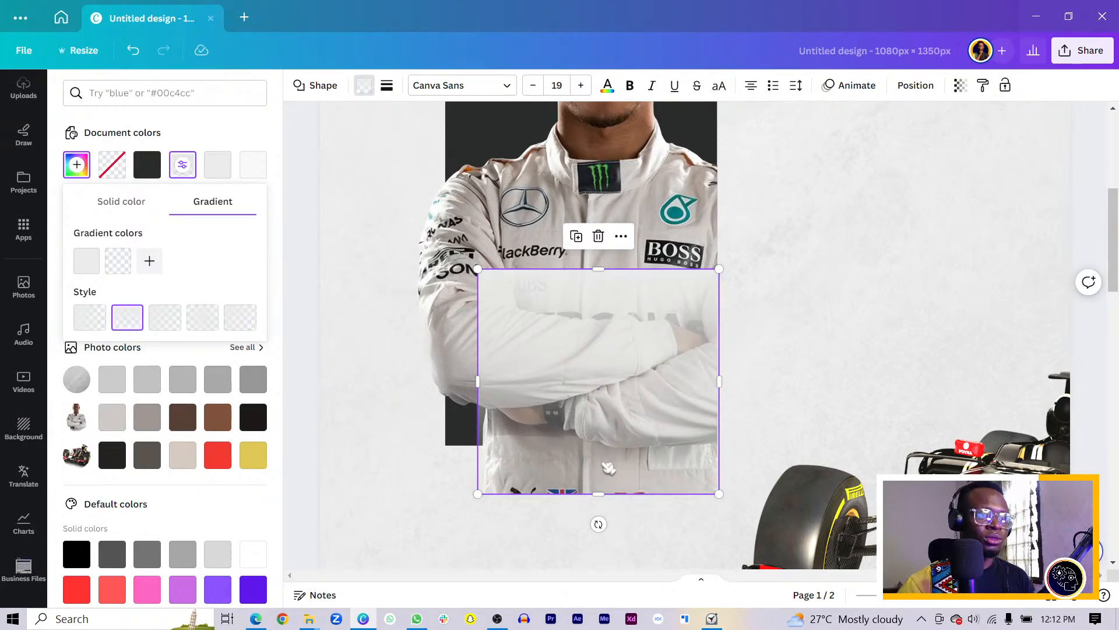
# Rotate the fade shape to -180° so it fades upward
pyautogui.click(914, 86)
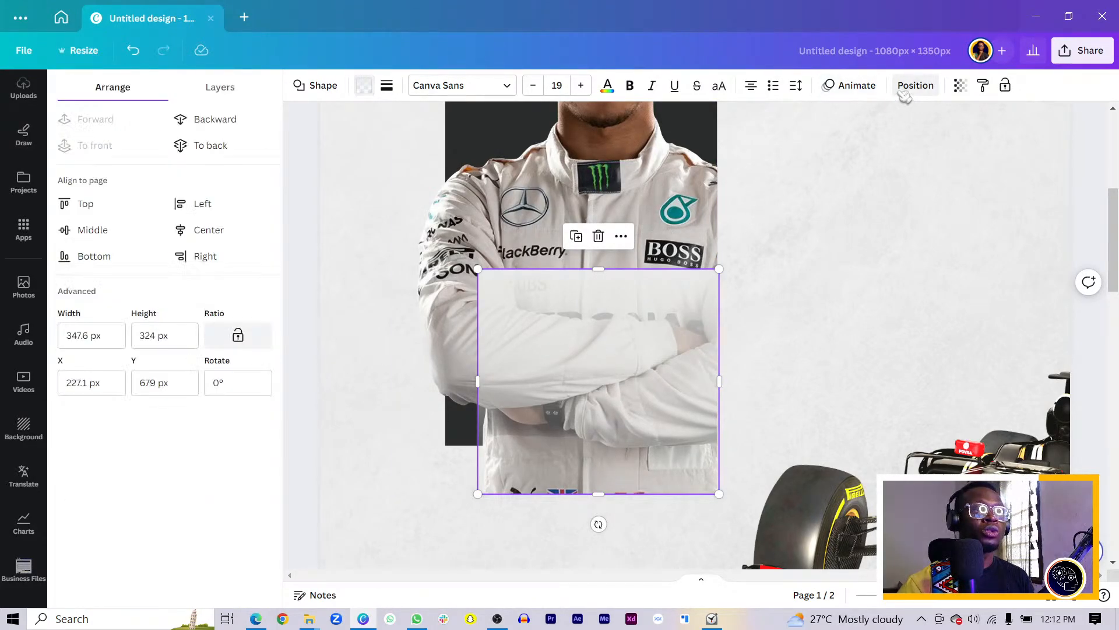
pyautogui.click(221, 383)
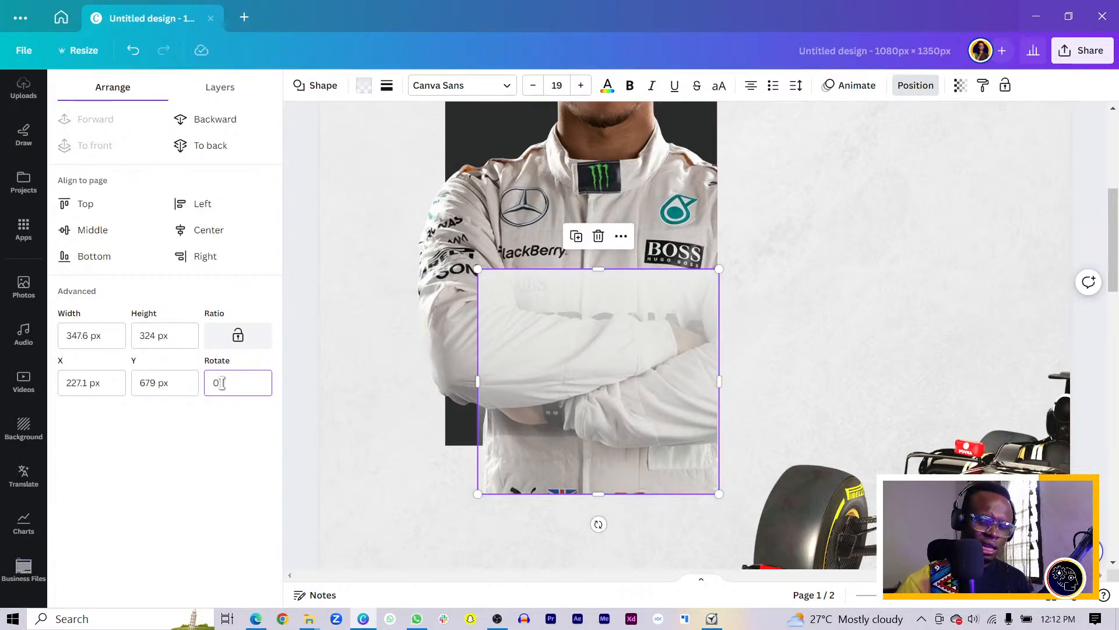
pyautogui.press('BackSpace')
pyautogui.write('-180')
pyautogui.press('Return')
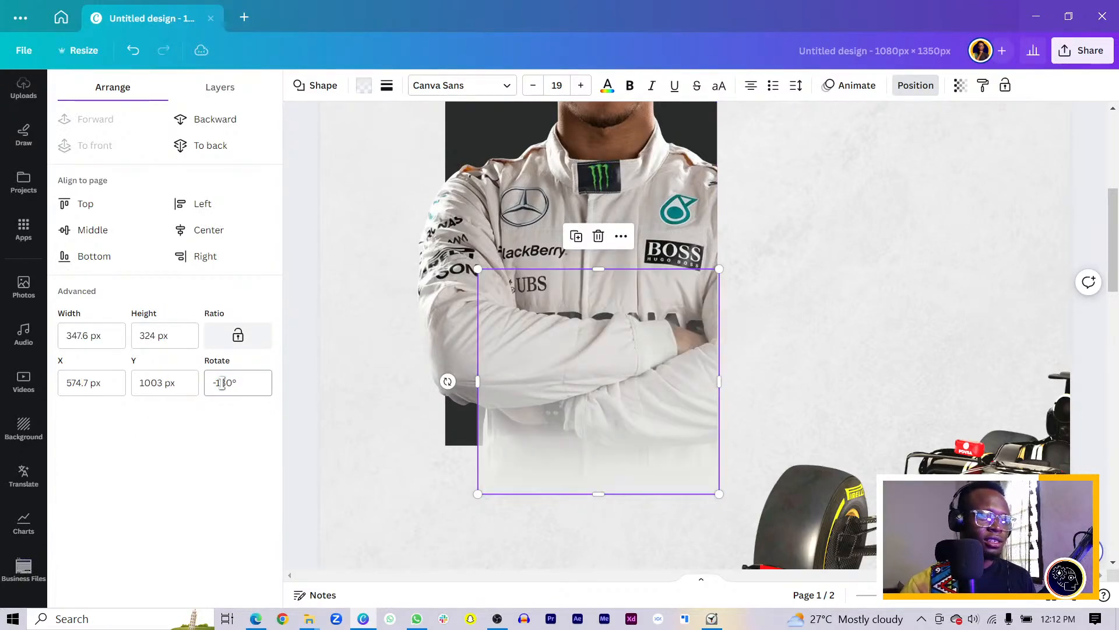
# Widen the fade shape leftward to about 448 px over the driver's lower body
pyautogui.click(366, 458)
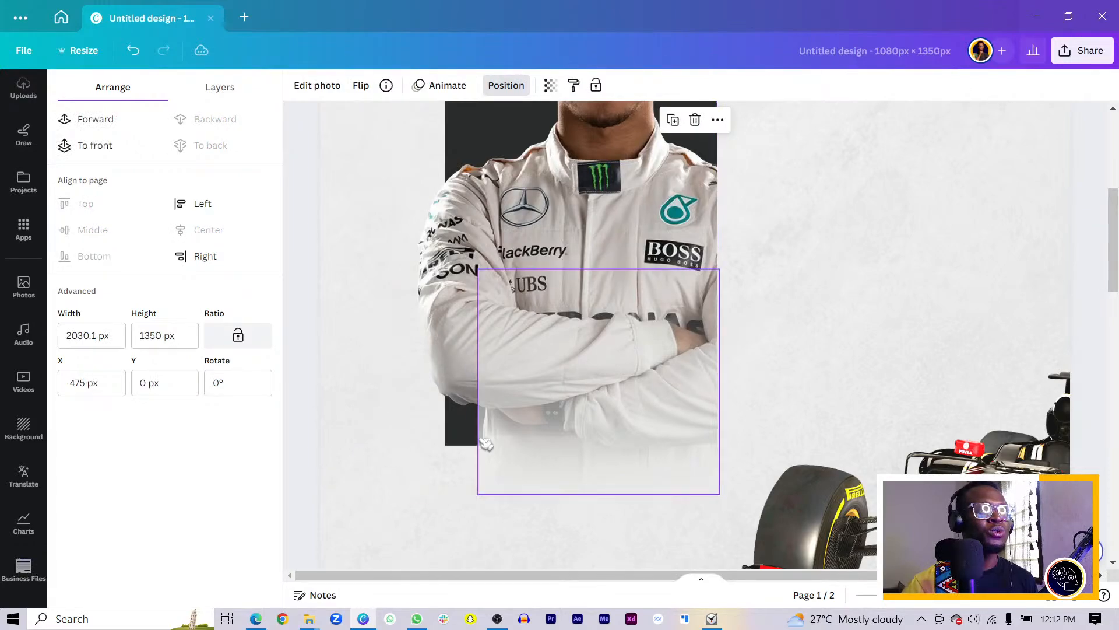
pyautogui.click(481, 443)
pyautogui.moveTo(475, 416); pyautogui.dragTo(407, 383)
pyautogui.click(341, 382)
pyautogui.click(460, 399)
pyautogui.click(362, 277)
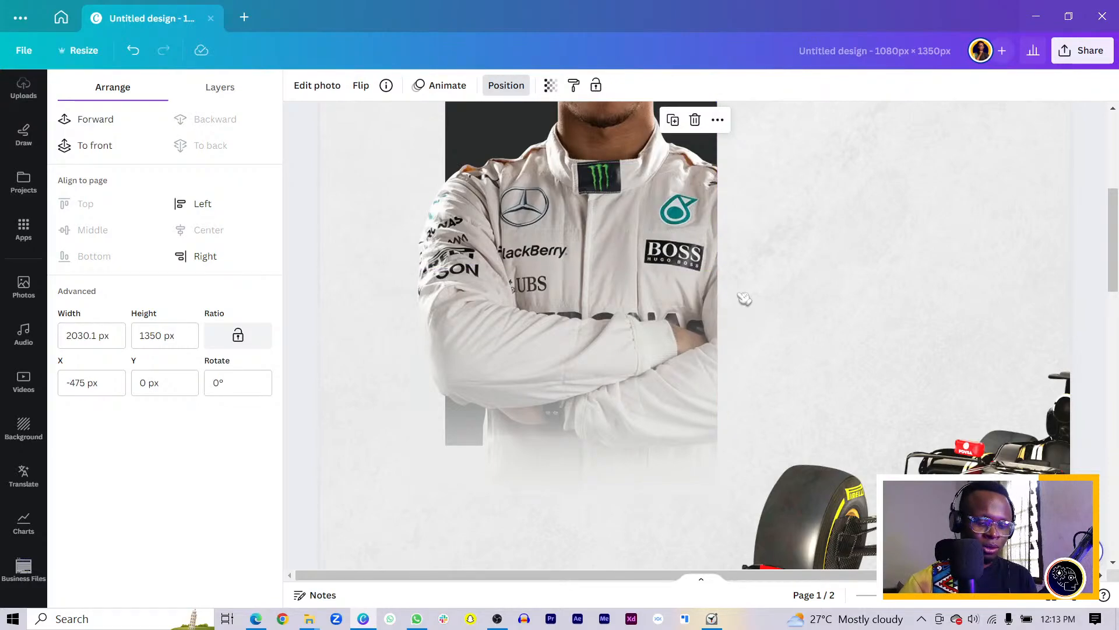
# Slide the race car left beneath the driver's faded body, undoing a stray background move
pyautogui.scroll(-3, 830, 273)
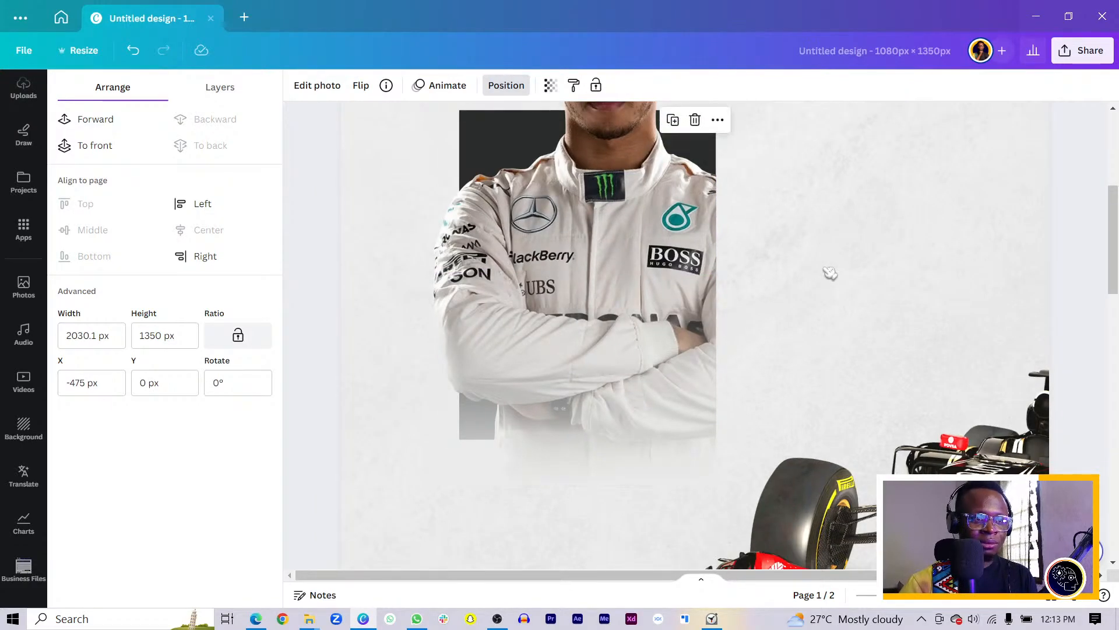
pyautogui.moveTo(852, 472); pyautogui.dragTo(759, 445)
pyautogui.hotkey('ctrl', 'z')
pyautogui.click(776, 518)
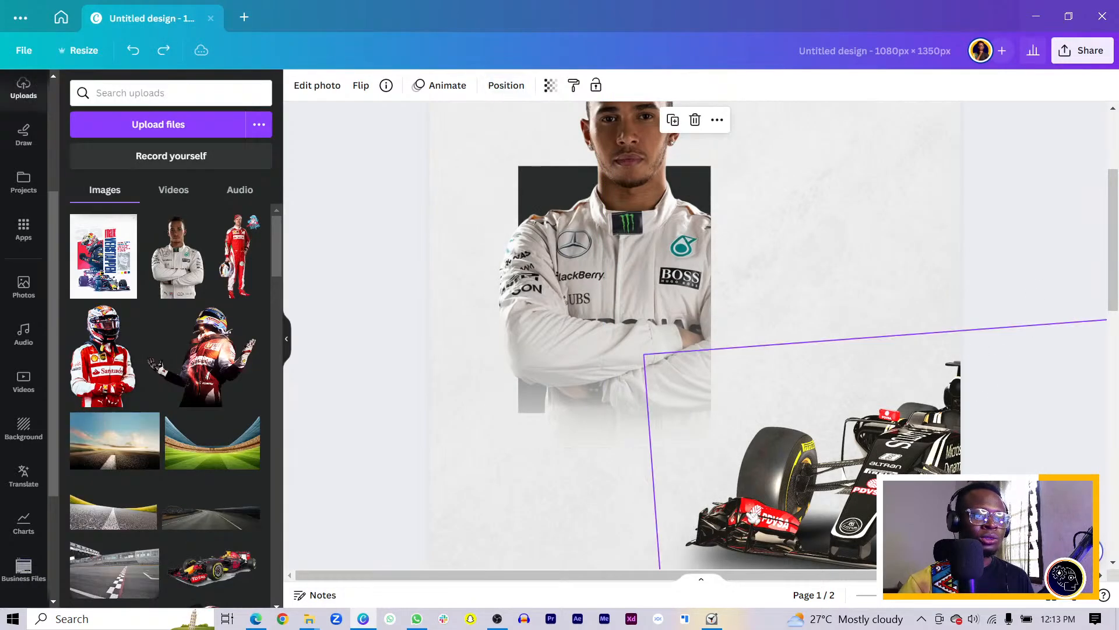
pyautogui.moveTo(772, 515); pyautogui.dragTo(588, 494)
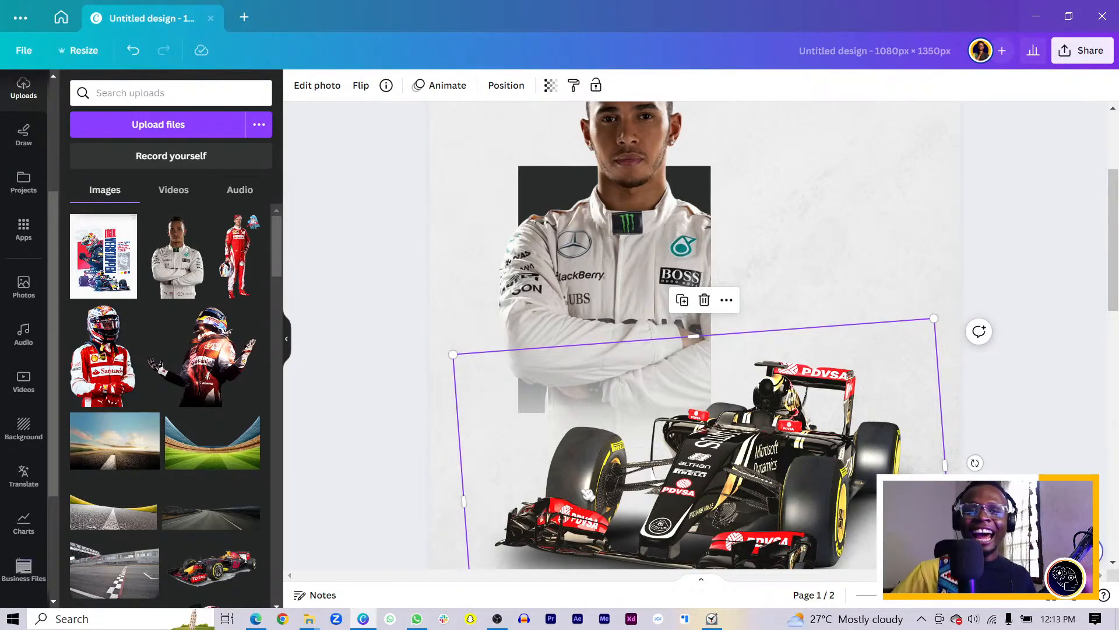
pyautogui.scroll(-3, 667, 471)
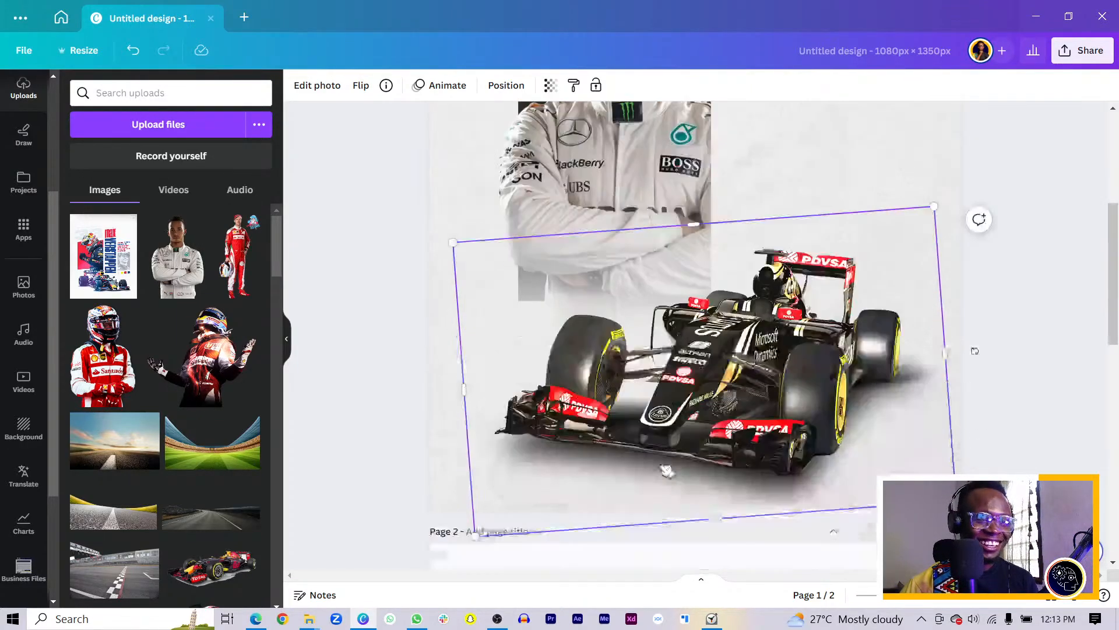
pyautogui.scroll(-1, 676, 458)
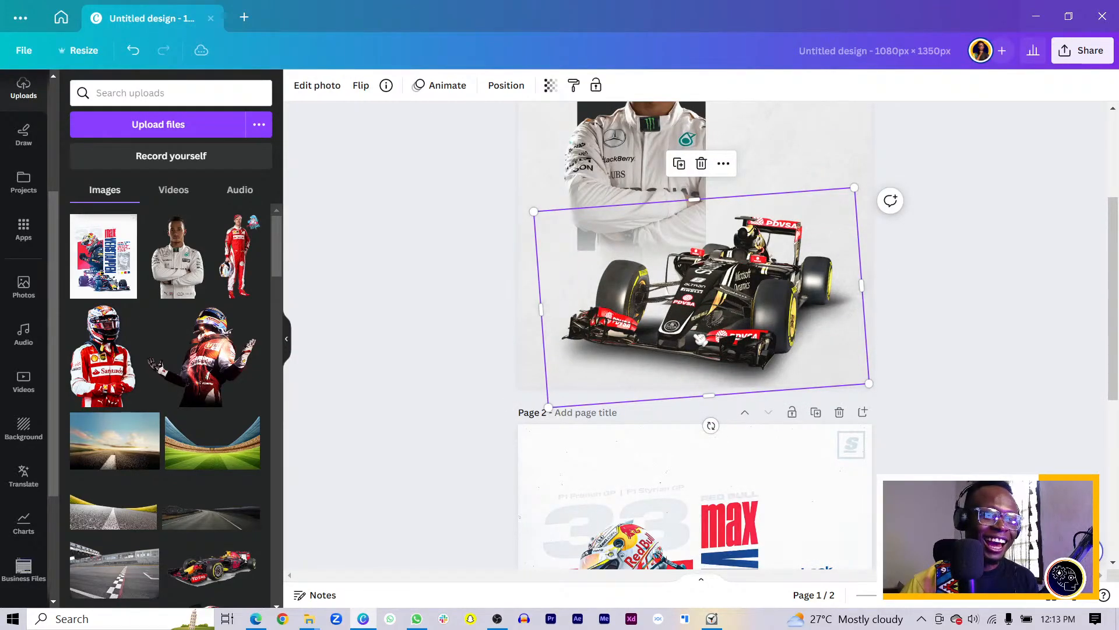
pyautogui.moveTo(700, 338); pyautogui.dragTo(684, 336)
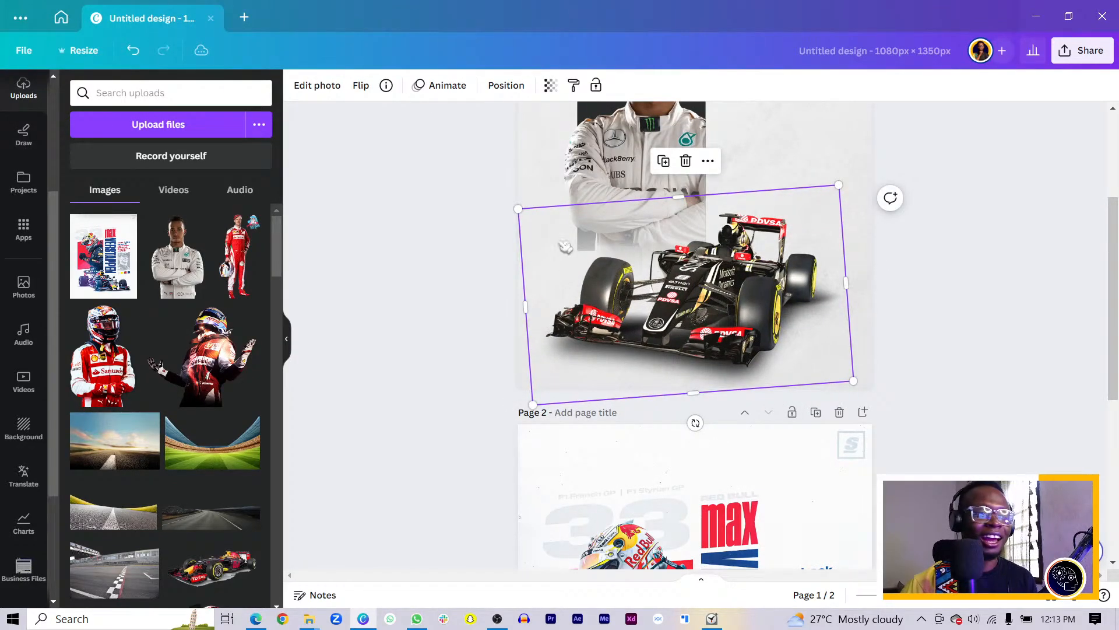
pyautogui.scroll(3, 616, 282)
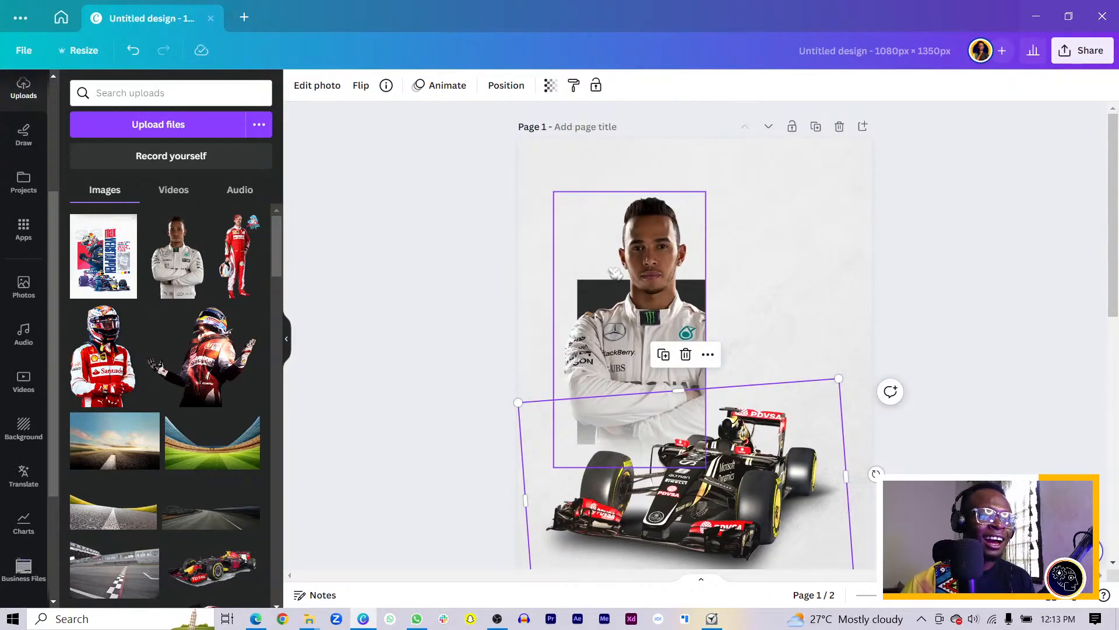
# Fill the dark rectangle behind the driver with the red photo colour
pyautogui.click(630, 306)
pyautogui.keyDown('ctrl'); pyautogui.click(630, 306); pyautogui.keyUp('ctrl')
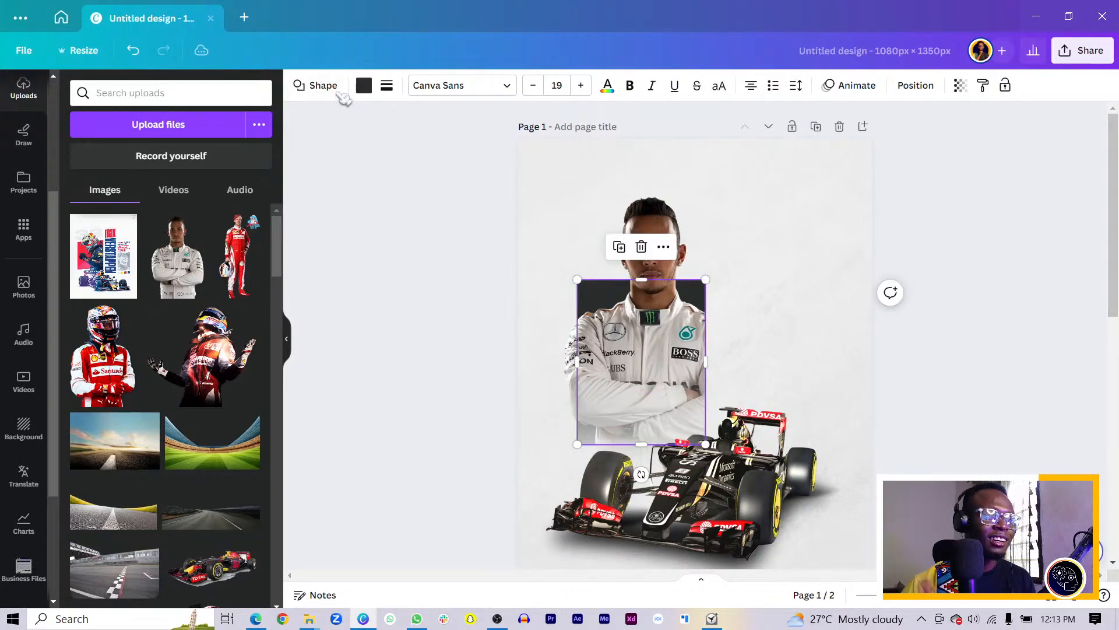
pyautogui.click(371, 86)
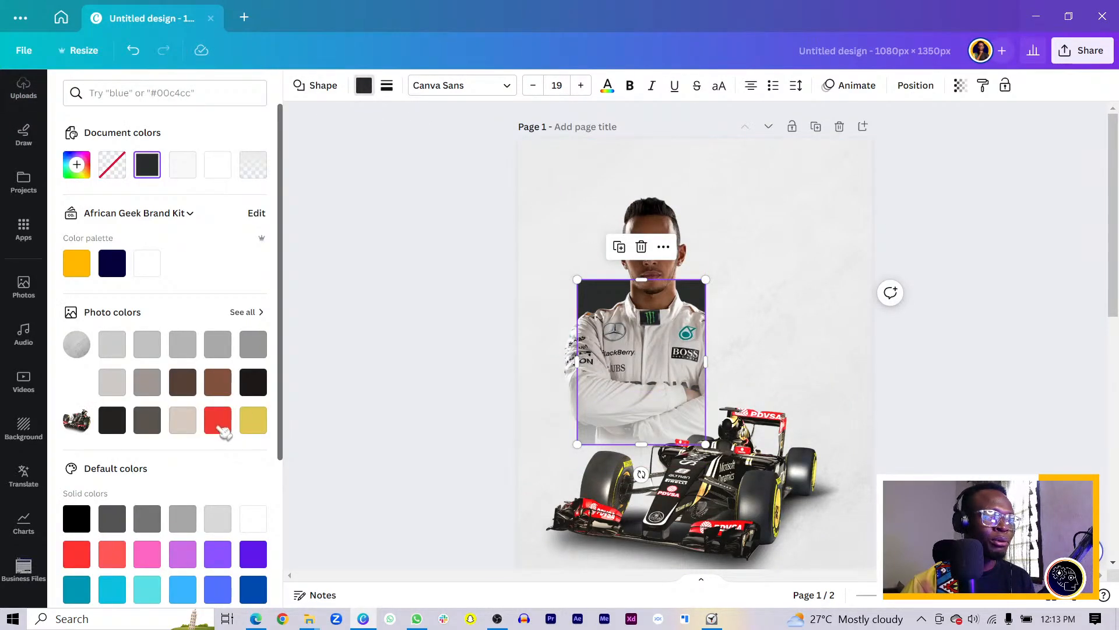
pyautogui.click(220, 420)
pyautogui.press('Escape')
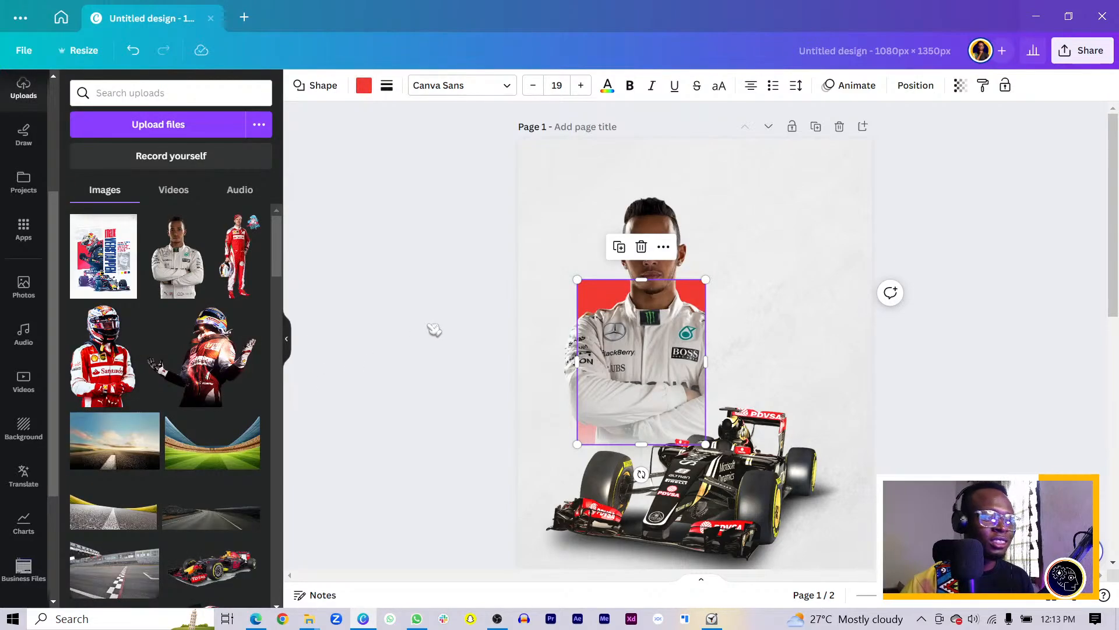
# Narrow the cement background photo to about 1178 × 1392 px, close to page size
pyautogui.click(521, 334)
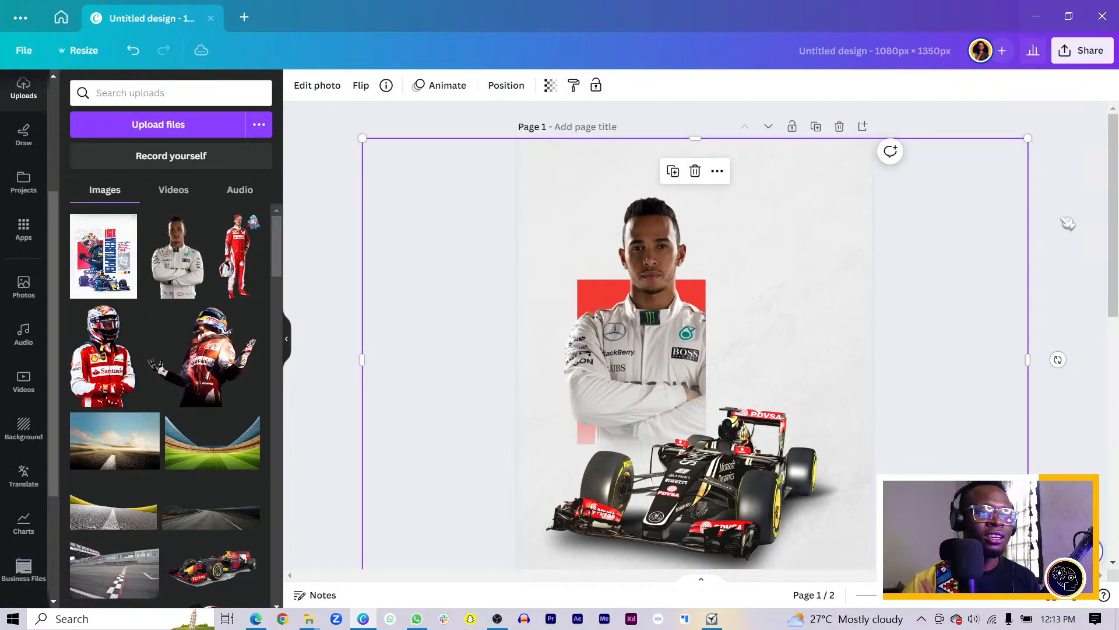
pyautogui.moveTo(1015, 238); pyautogui.dragTo(888, 248)
pyautogui.click(908, 249)
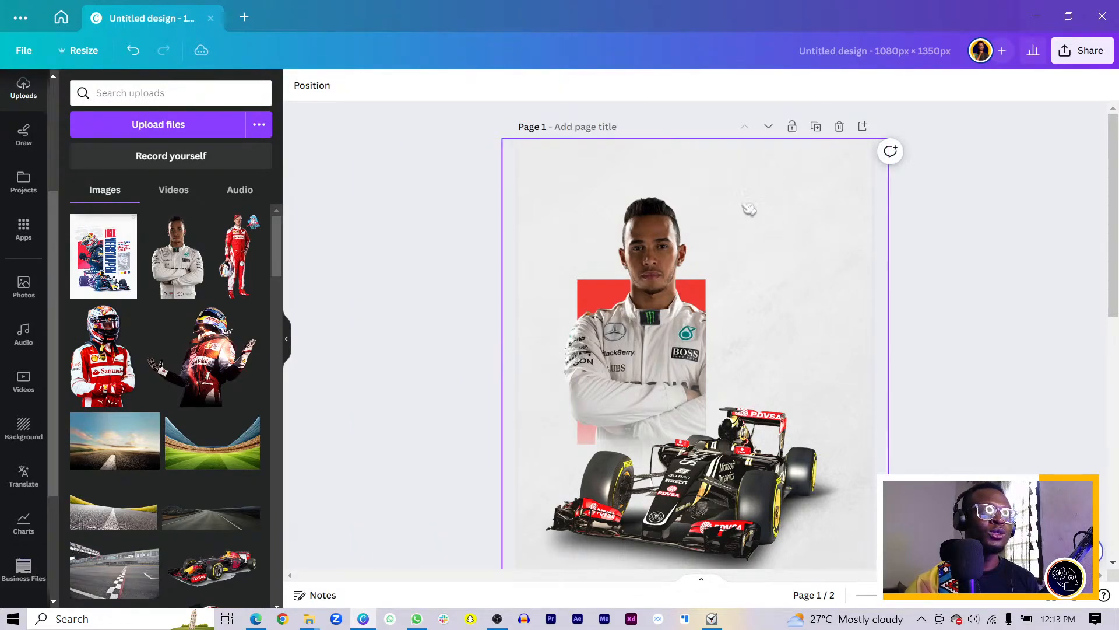
pyautogui.click(708, 162)
pyautogui.moveTo(684, 134); pyautogui.dragTo(687, 123)
pyautogui.click(457, 162)
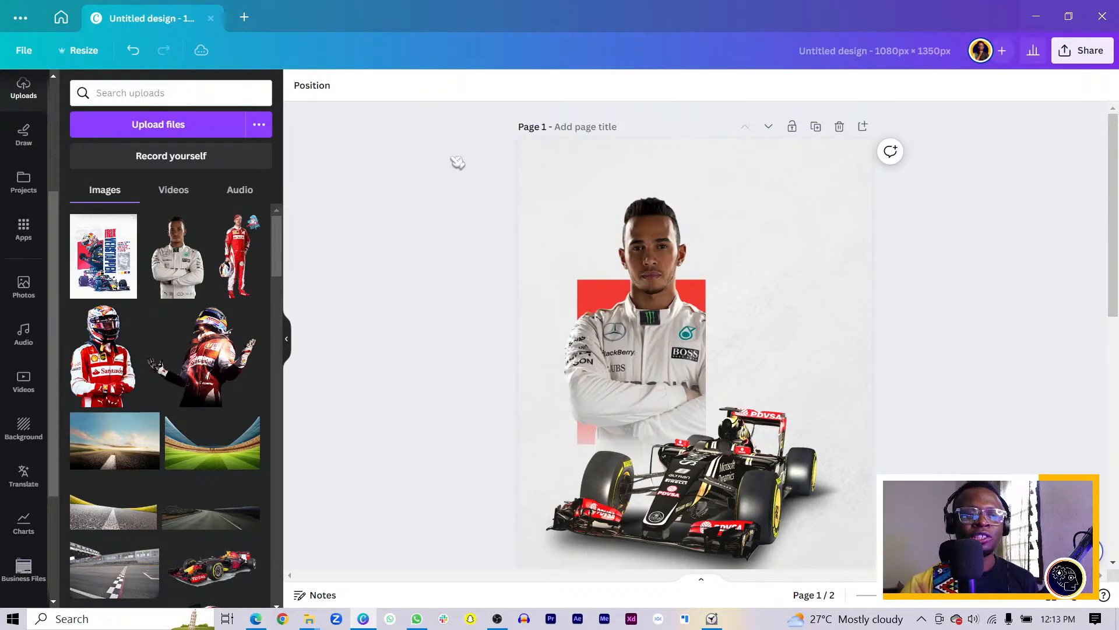
pyautogui.scroll(-3, 776, 304)
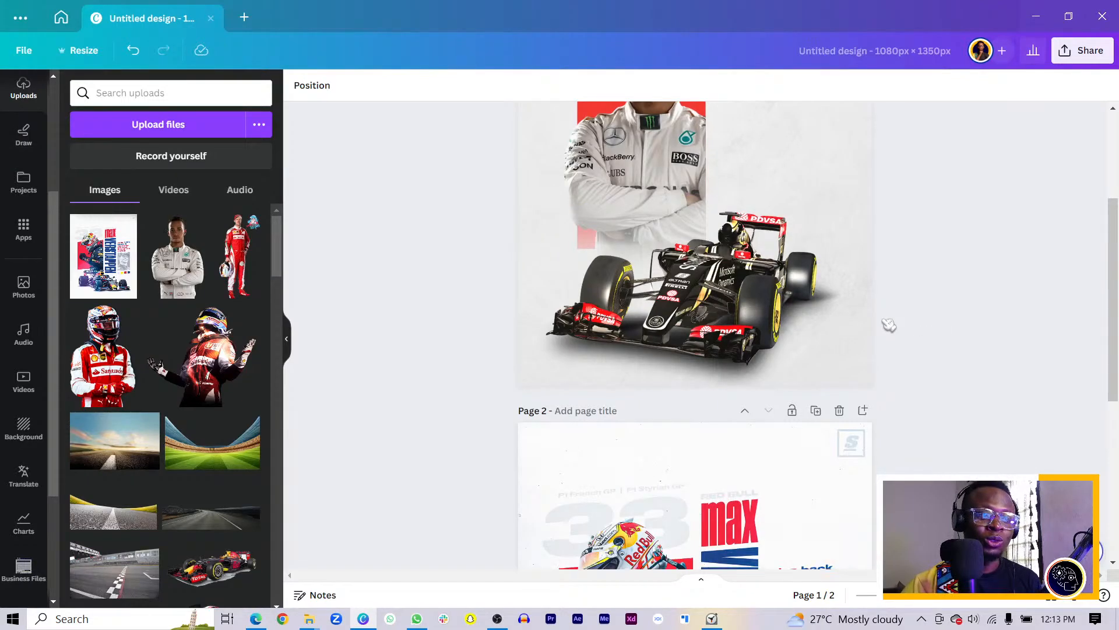
# Add a new text box with T and move it beside Hamilton's head
pyautogui.scroll(-3, 880, 329)
pyautogui.scroll(5, 760, 380)
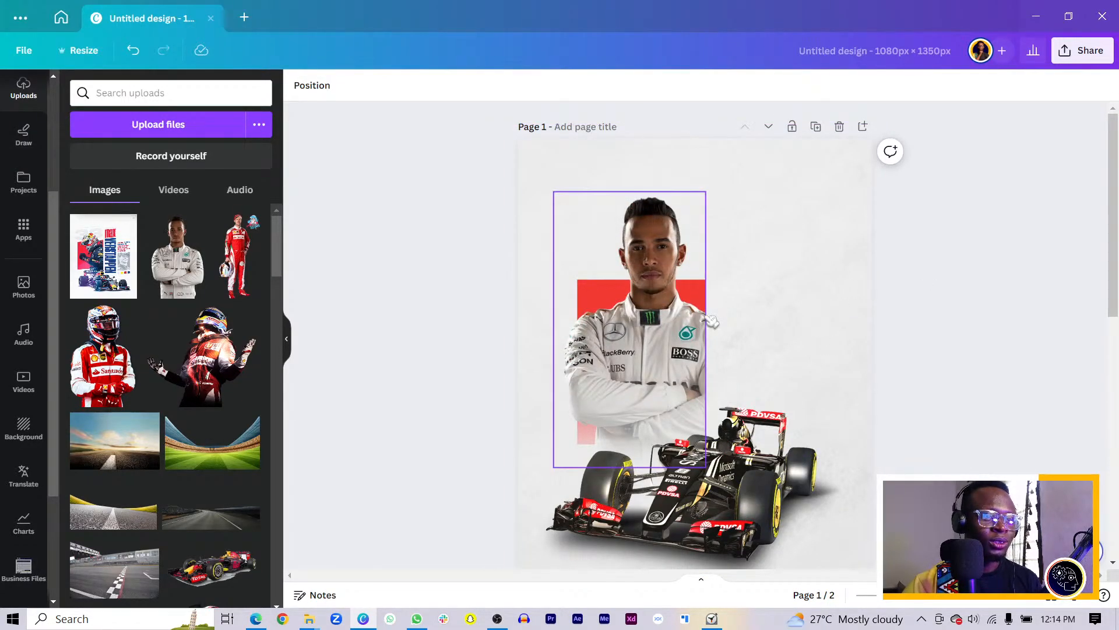
pyautogui.press('t')
pyautogui.moveTo(707, 389); pyautogui.dragTo(791, 295)
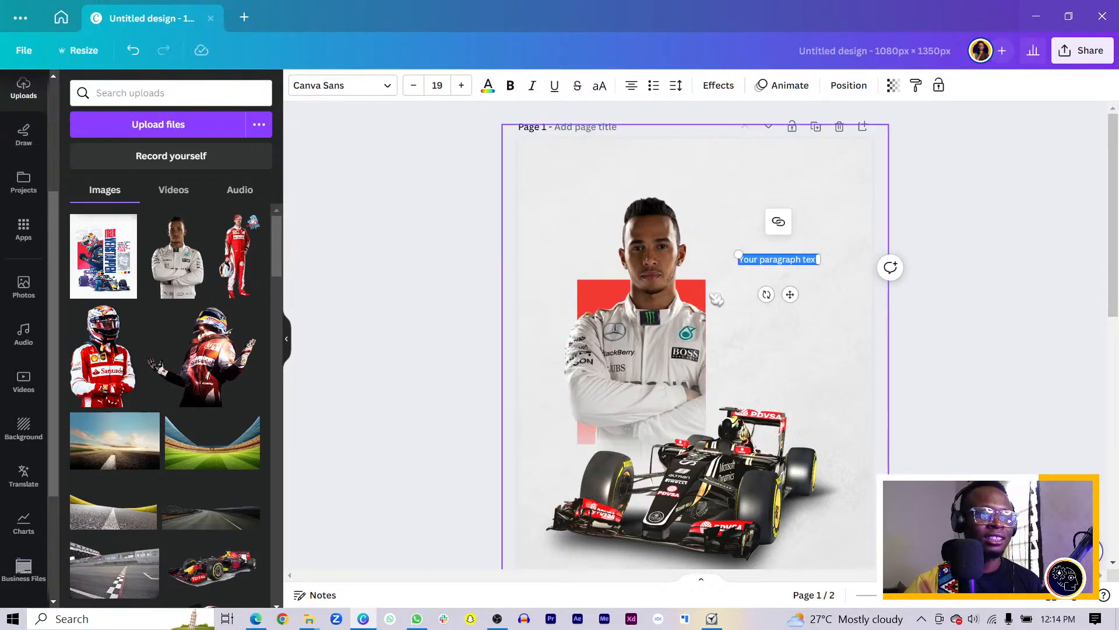
pyautogui.moveTo(790, 293); pyautogui.dragTo(775, 257)
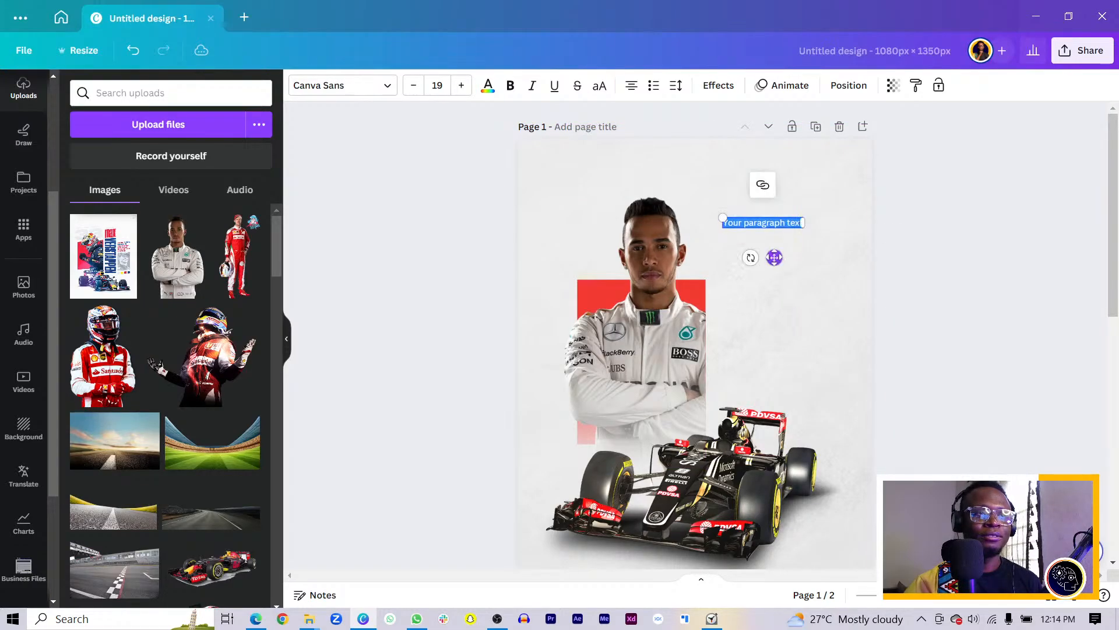
pyautogui.scroll(-6, 780, 280)
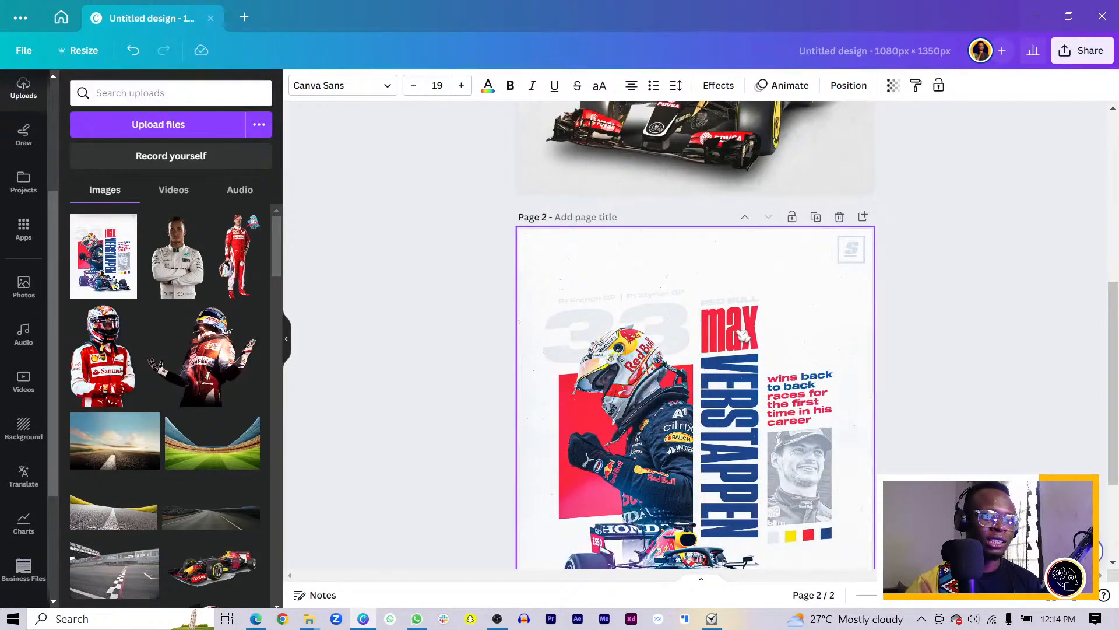
pyautogui.scroll(6, 758, 303)
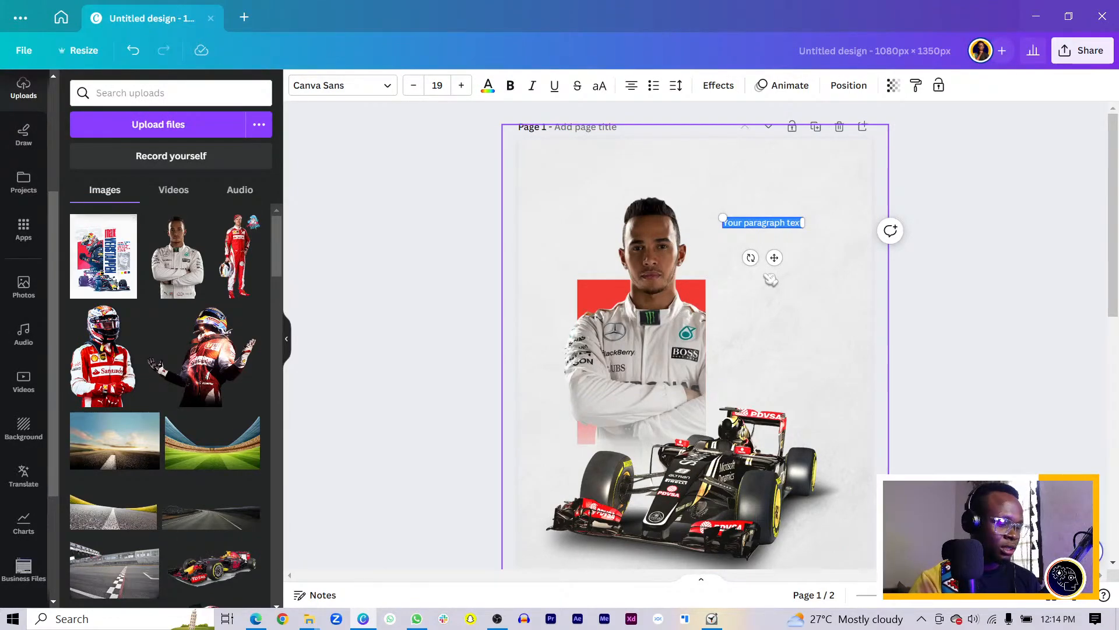
pyautogui.scroll(-6, 827, 295)
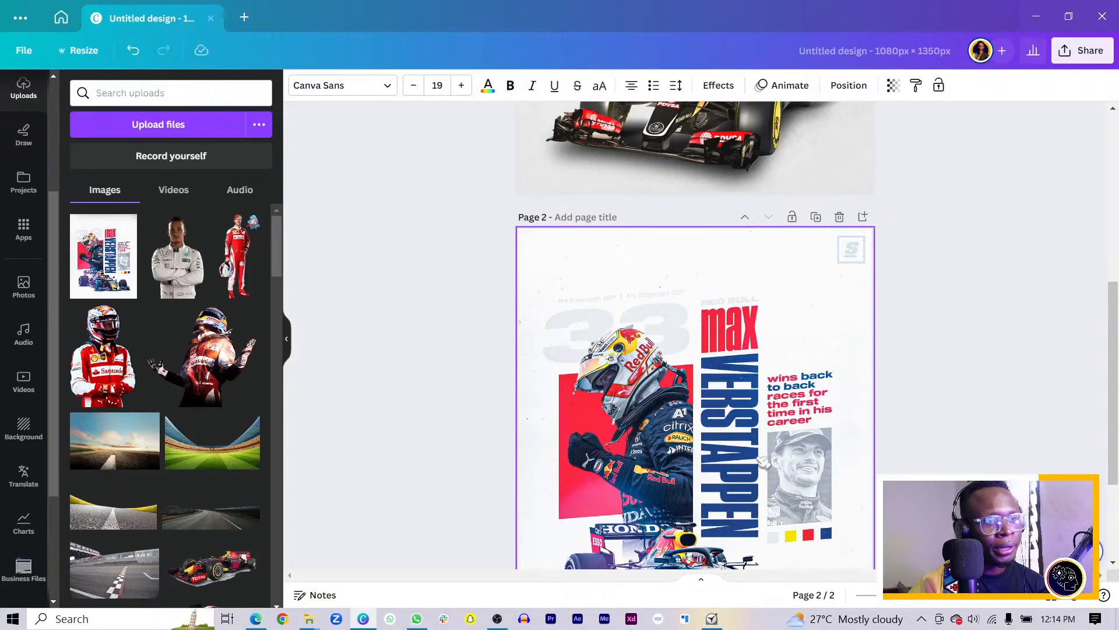
pyautogui.scroll(6, 763, 460)
pyautogui.press('capslock')
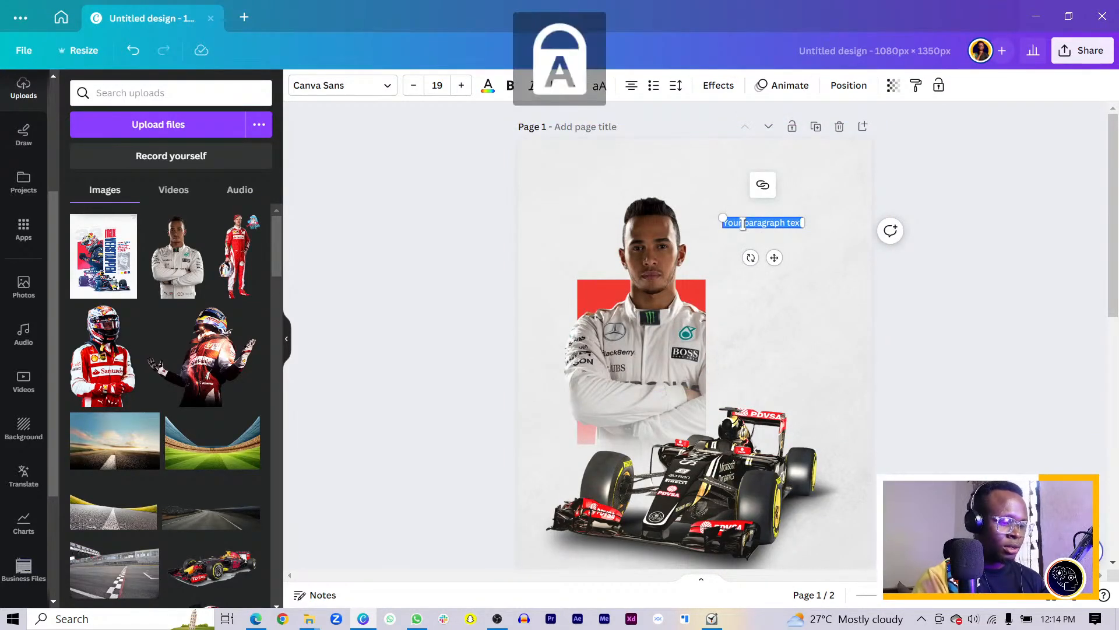
pyautogui.press('BackSpace')
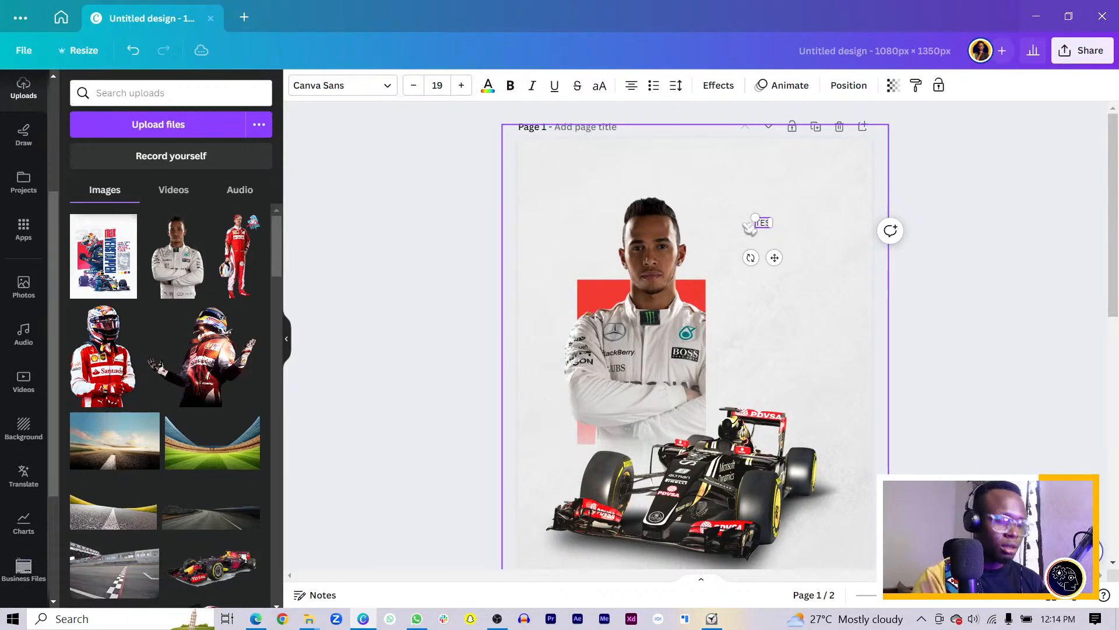
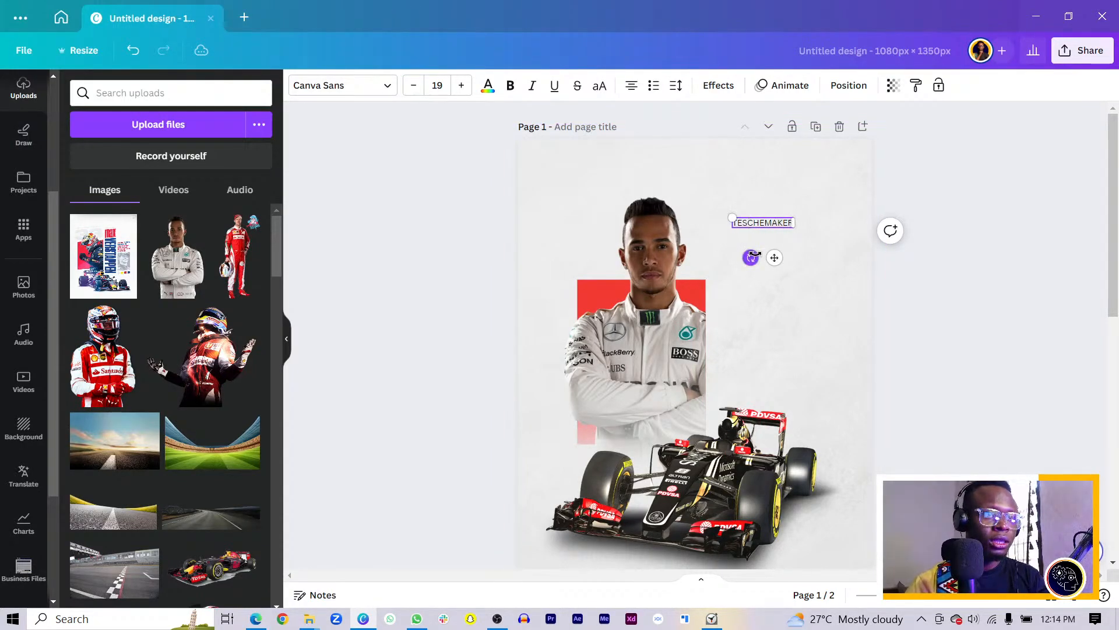
pyautogui.hotkey('ctrl', 'a')
pyautogui.click(343, 85)
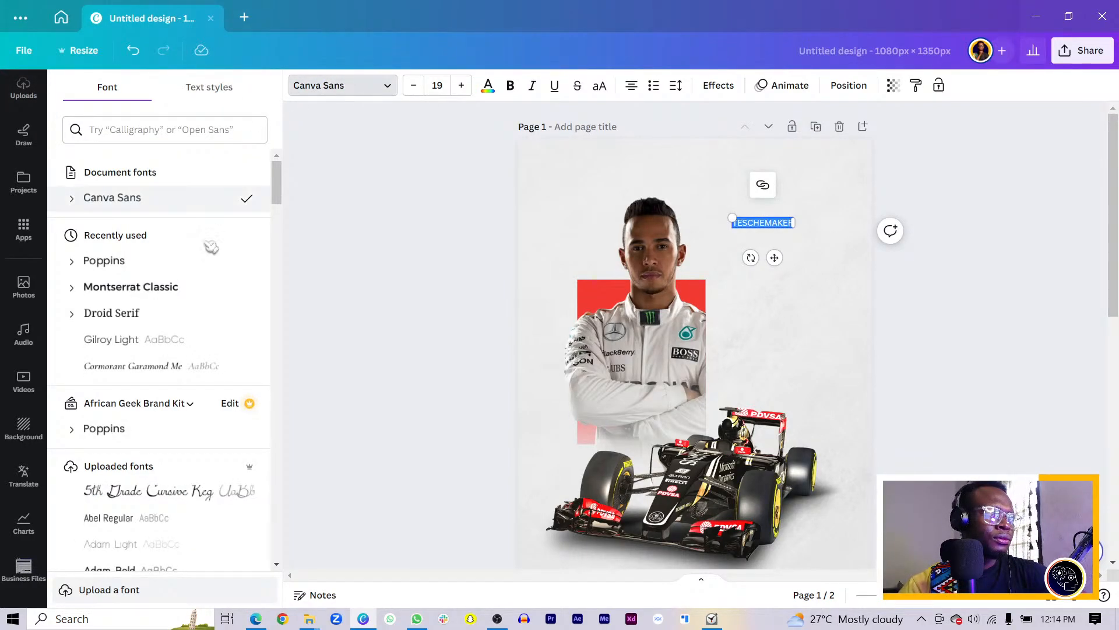
# Set TESCHEMAKER in Champion Gothic Featherweight and enlarge it to size 129
pyautogui.scroll(-7, 169, 286)
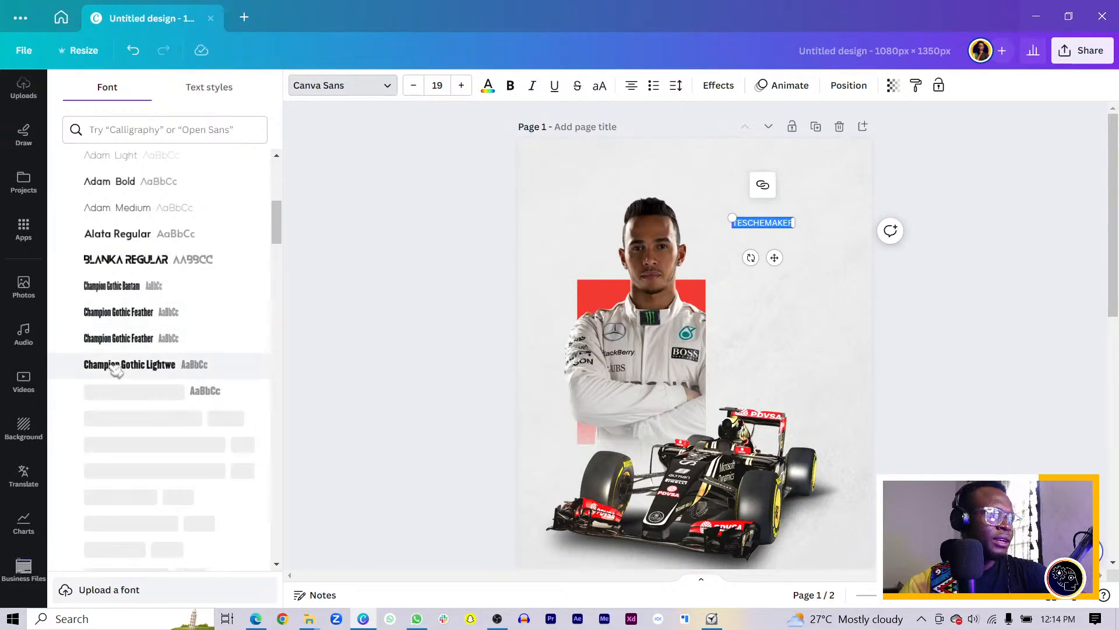
pyautogui.click(115, 340)
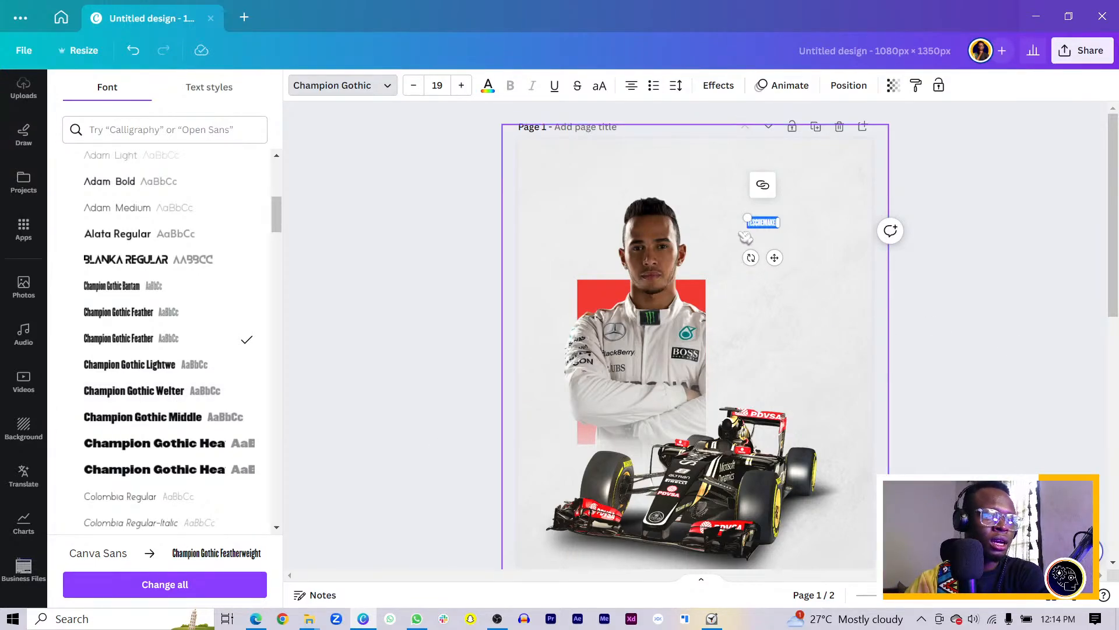
pyautogui.moveTo(747, 216); pyautogui.dragTo(482, 262)
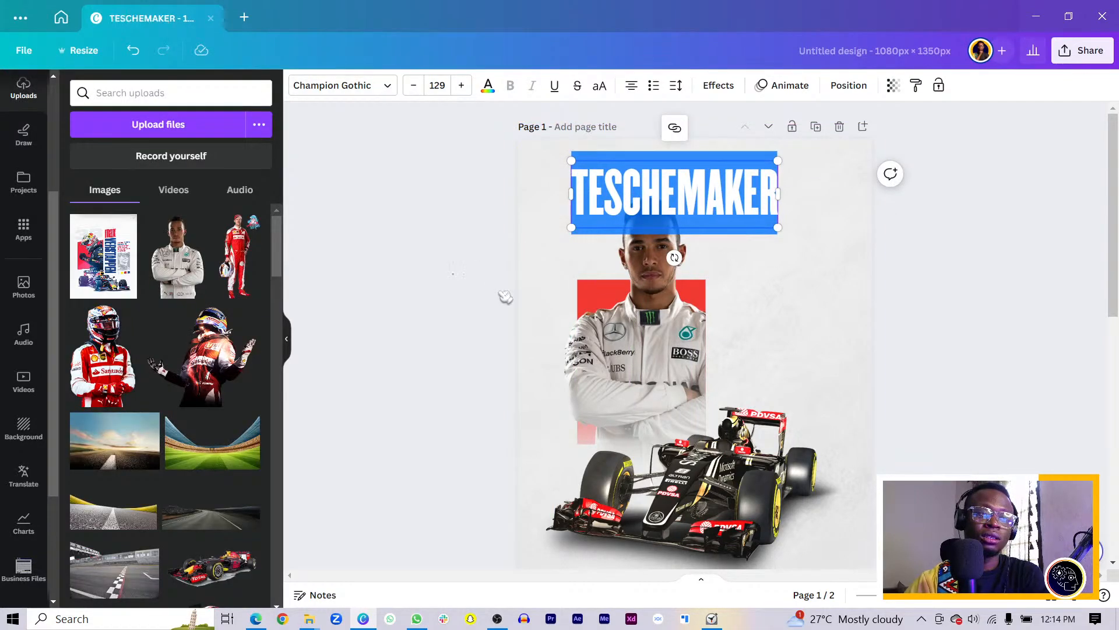
pyautogui.click(502, 297)
# Rotate TESCHEMAKER to 90° and place it vertically beside Hamilton over the car
pyautogui.moveTo(745, 203); pyautogui.dragTo(816, 256)
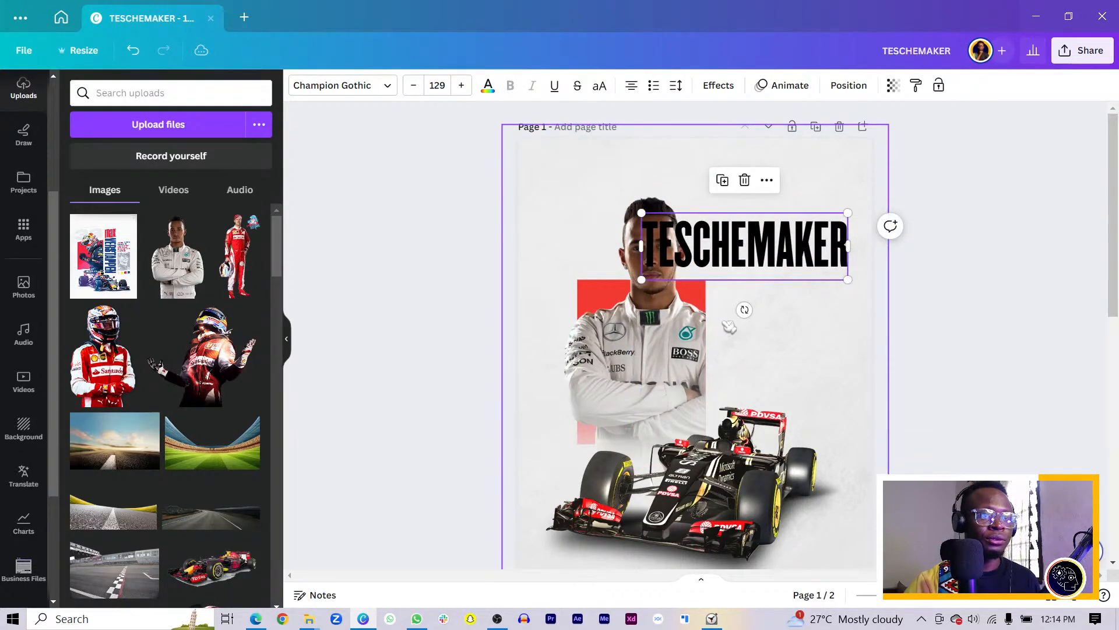
pyautogui.moveTo(744, 310); pyautogui.dragTo(579, 256)
pyautogui.click(849, 85)
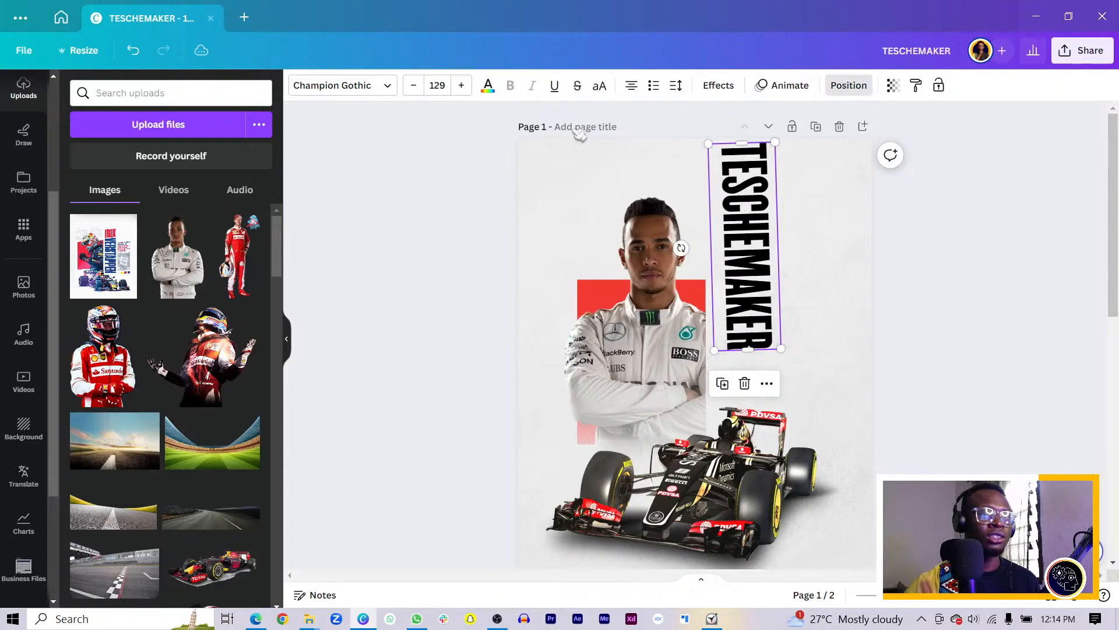
pyautogui.click(226, 390)
pyautogui.doubleClick(225, 389)
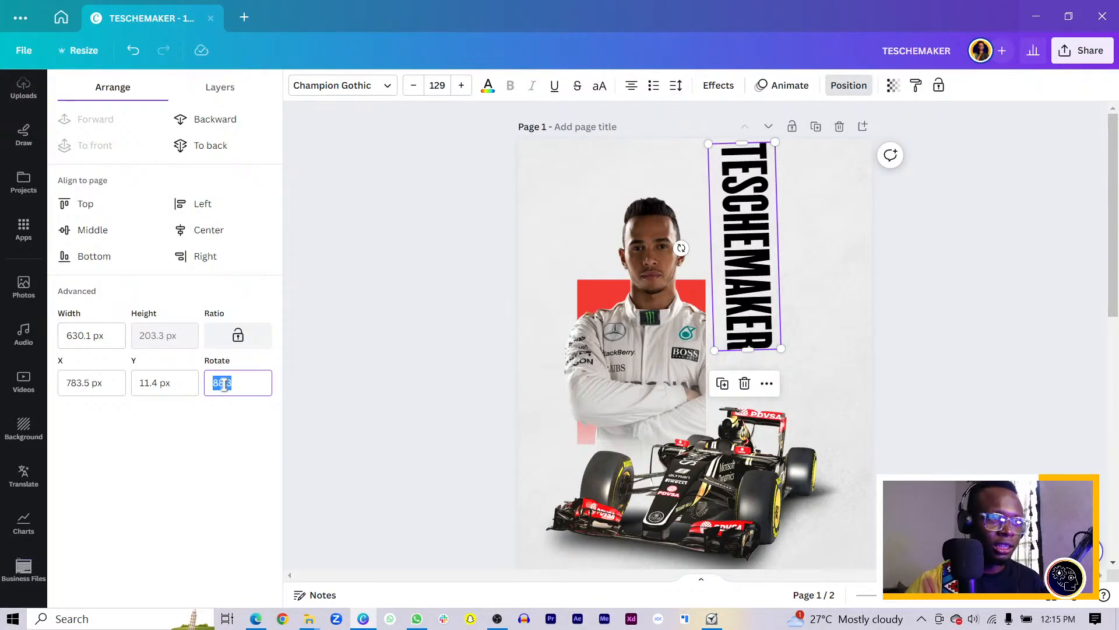
pyautogui.write('90')
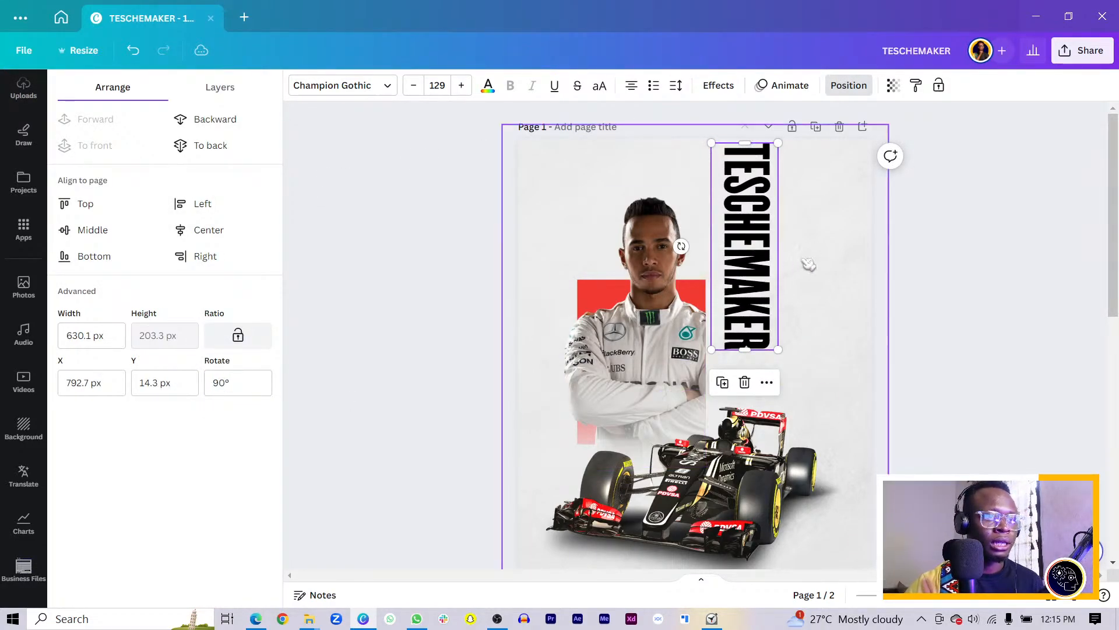
pyautogui.click(991, 282)
pyautogui.moveTo(759, 275); pyautogui.dragTo(738, 379)
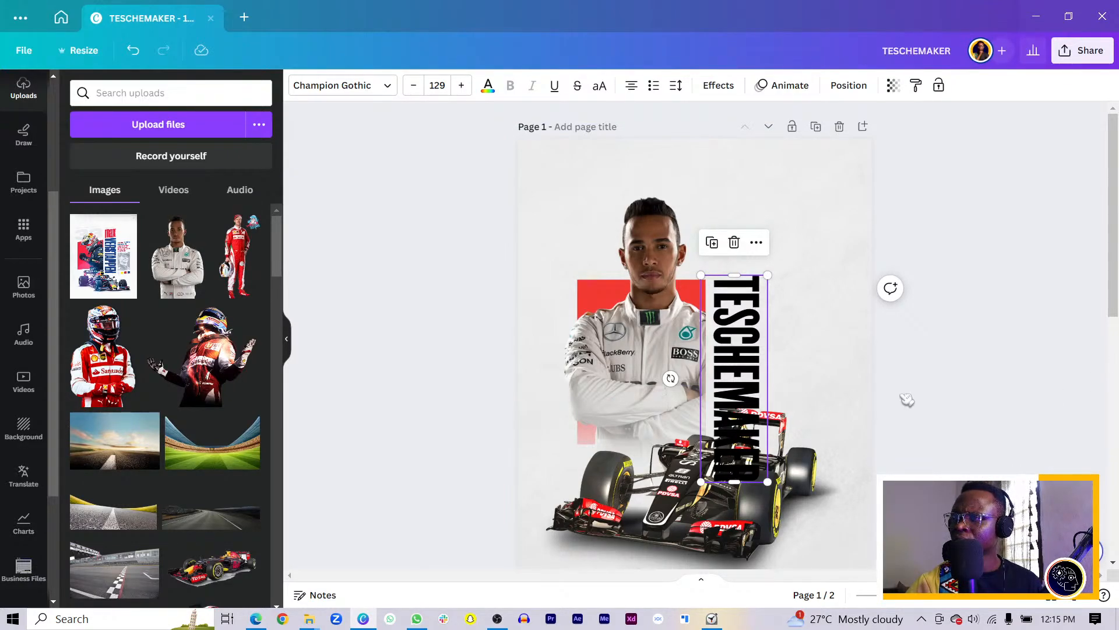
pyautogui.click(775, 368)
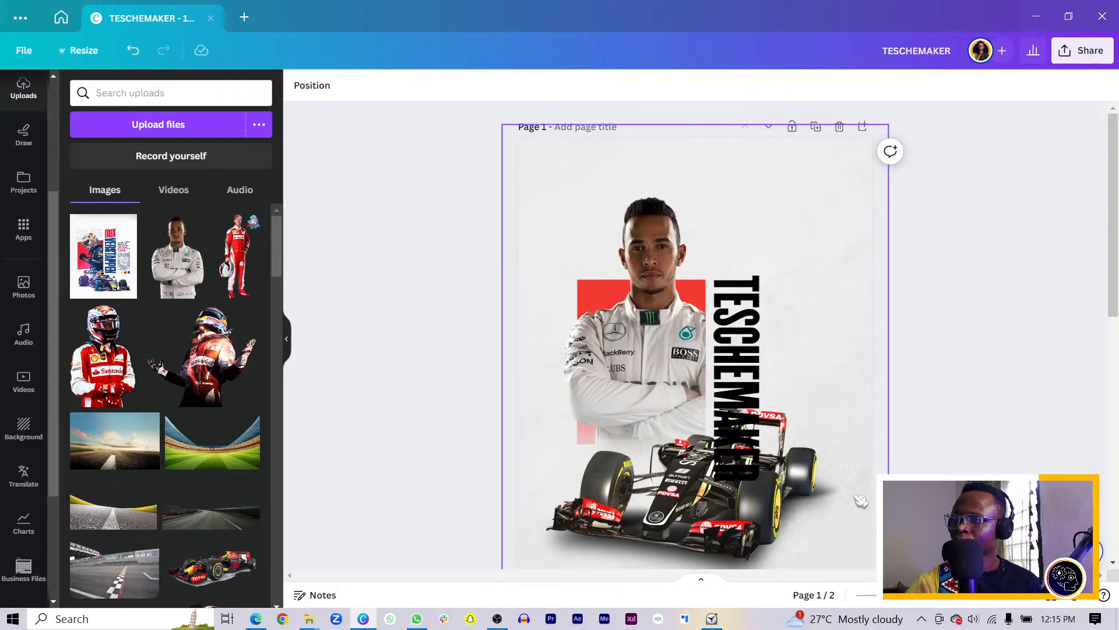
pyautogui.click(662, 389)
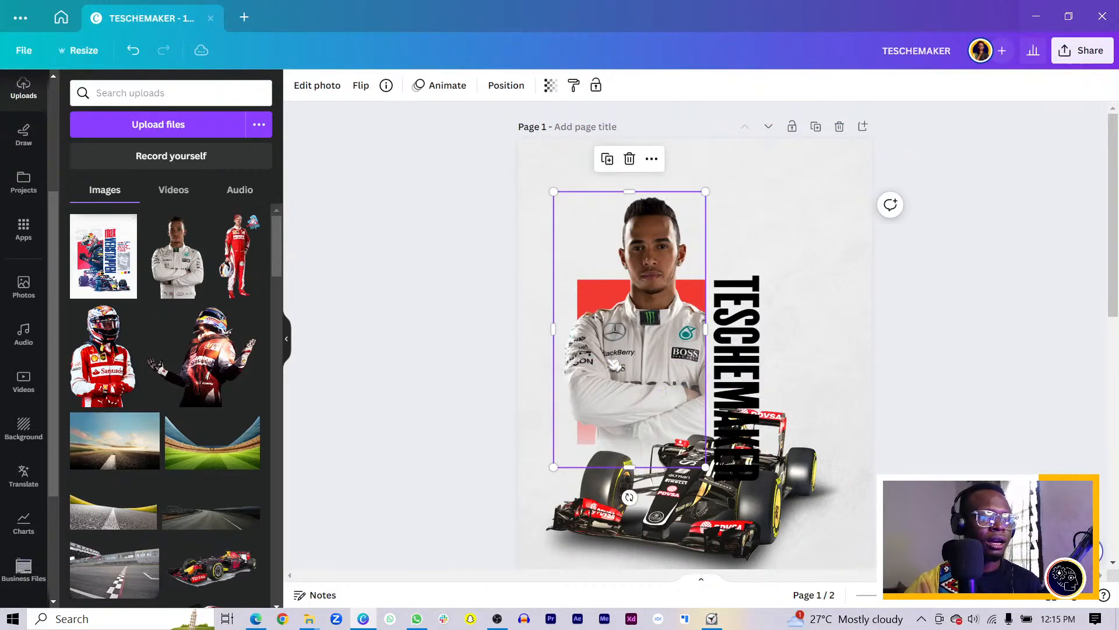
pyautogui.click(611, 399)
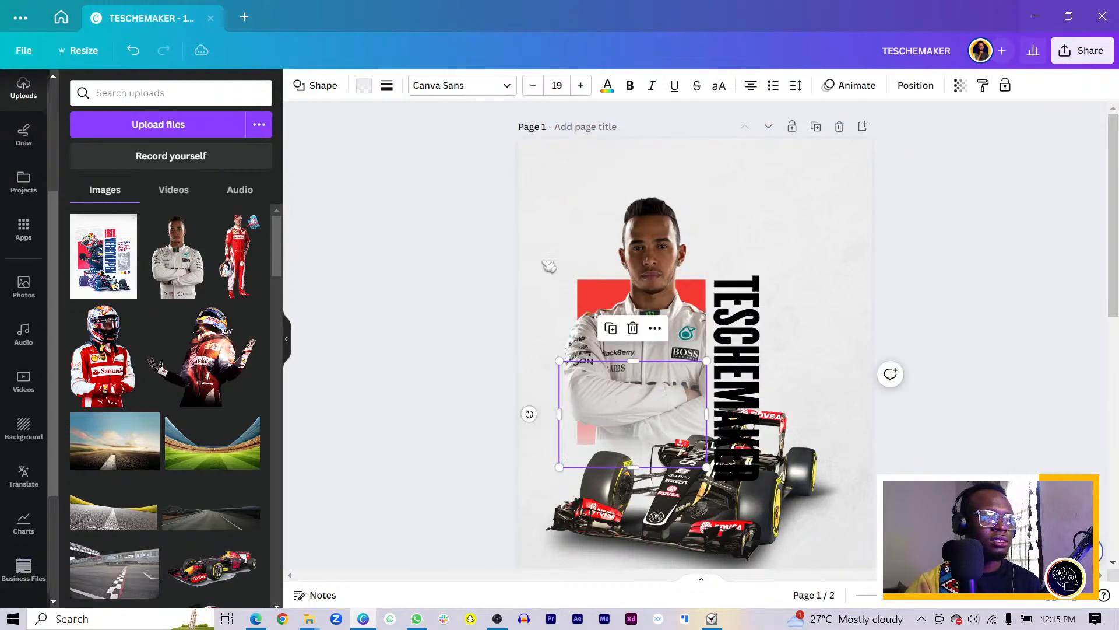
pyautogui.click(637, 388)
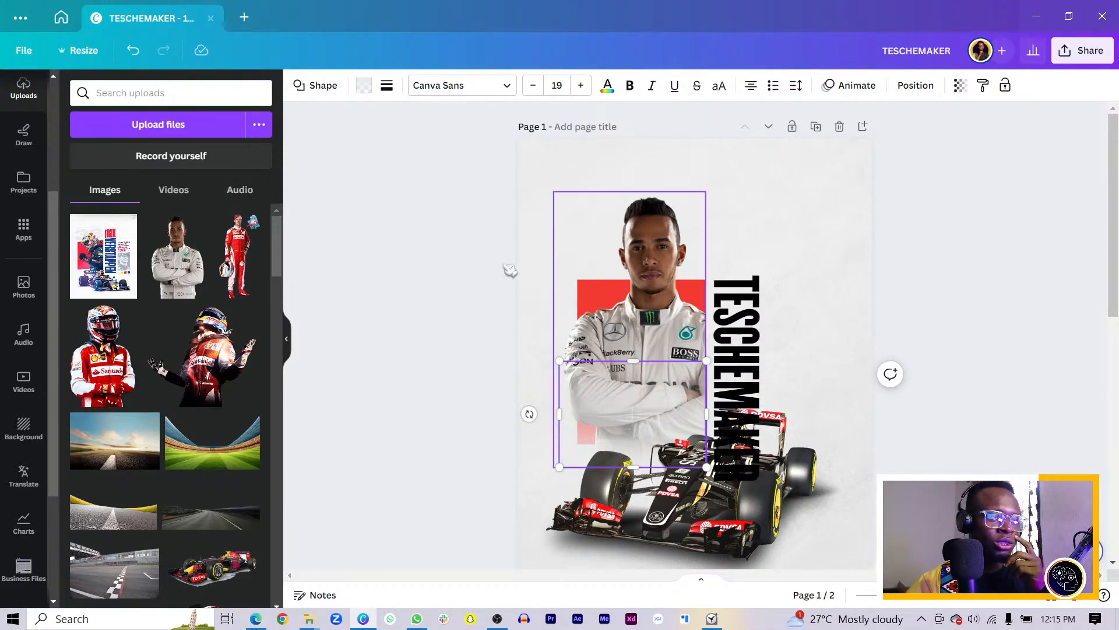
pyautogui.click(364, 86)
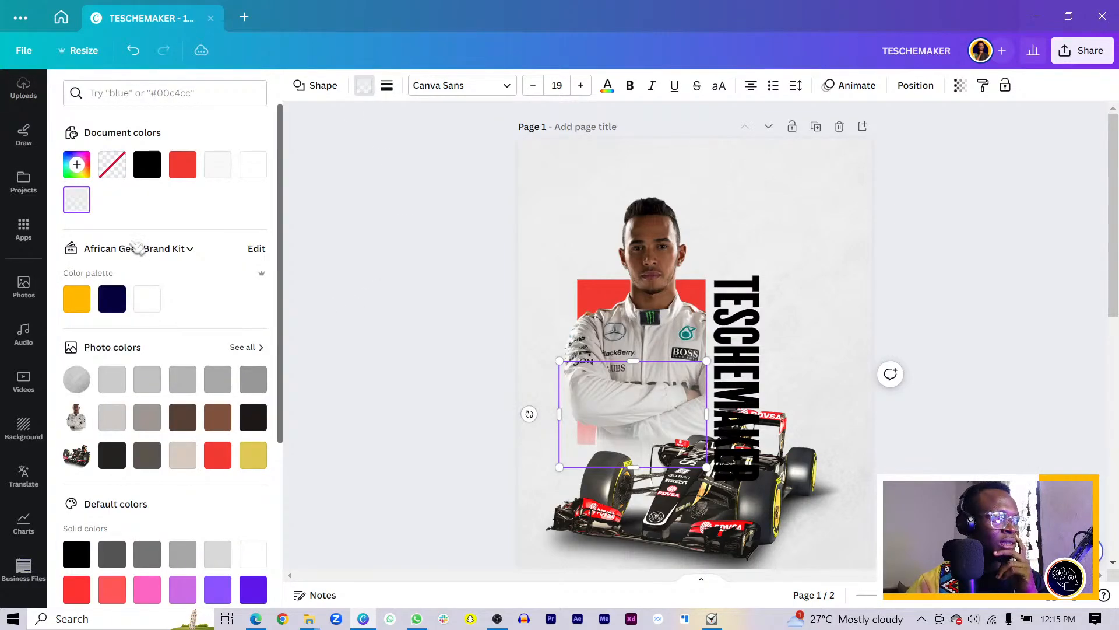
pyautogui.click(76, 200)
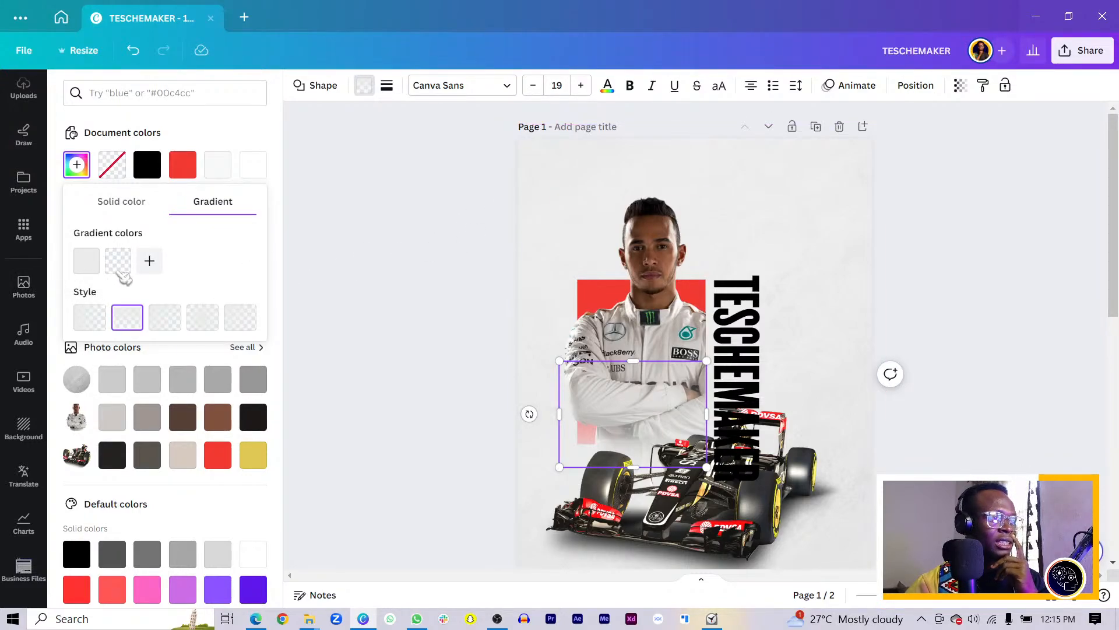
pyautogui.click(118, 260)
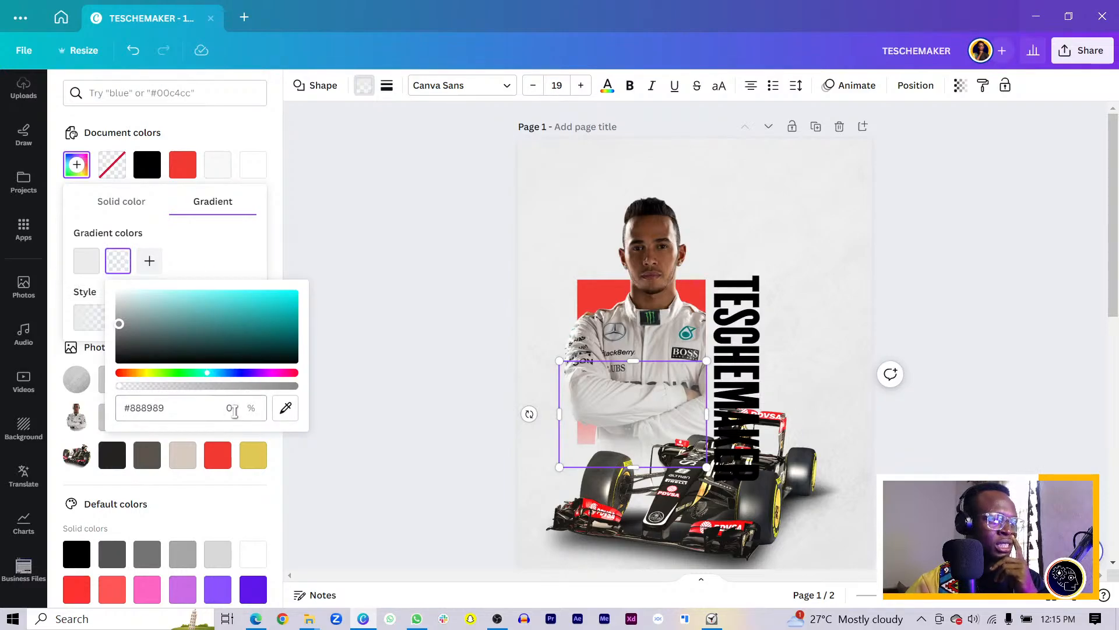
pyautogui.click(371, 301)
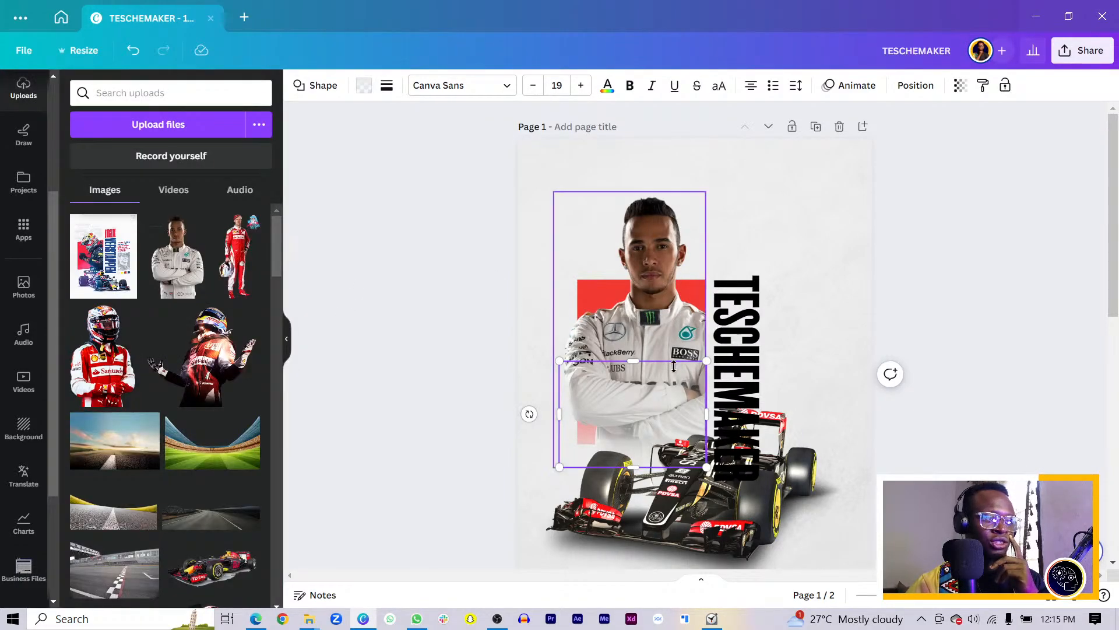
pyautogui.click(529, 414)
pyautogui.click(432, 362)
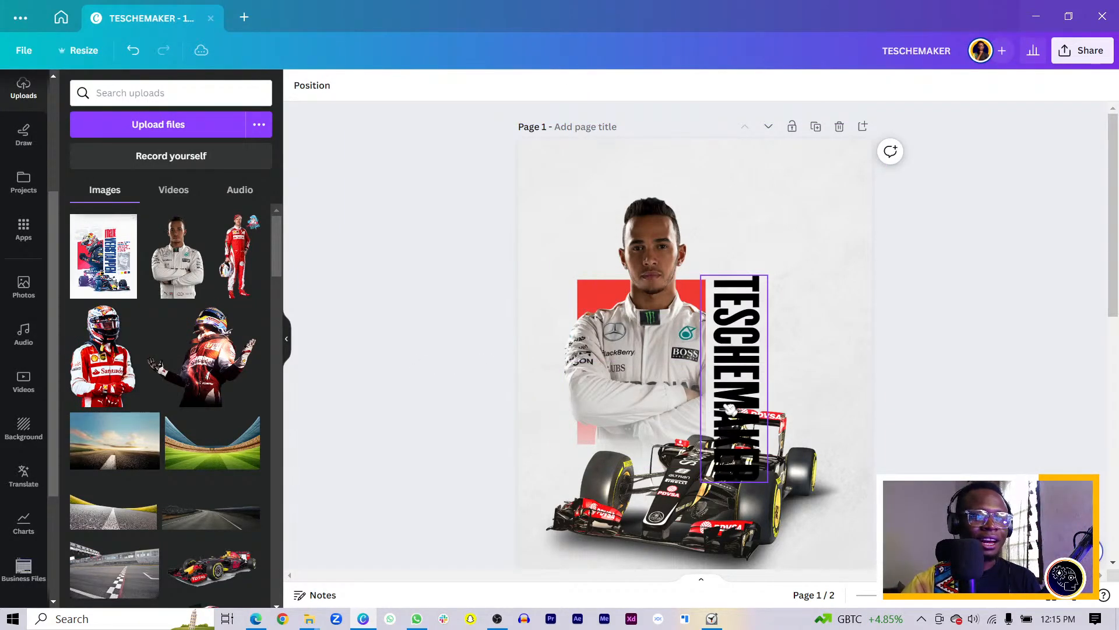
# Flip the race car horizontally and tilt it about 4°
pyautogui.scroll(-8, 800, 325)
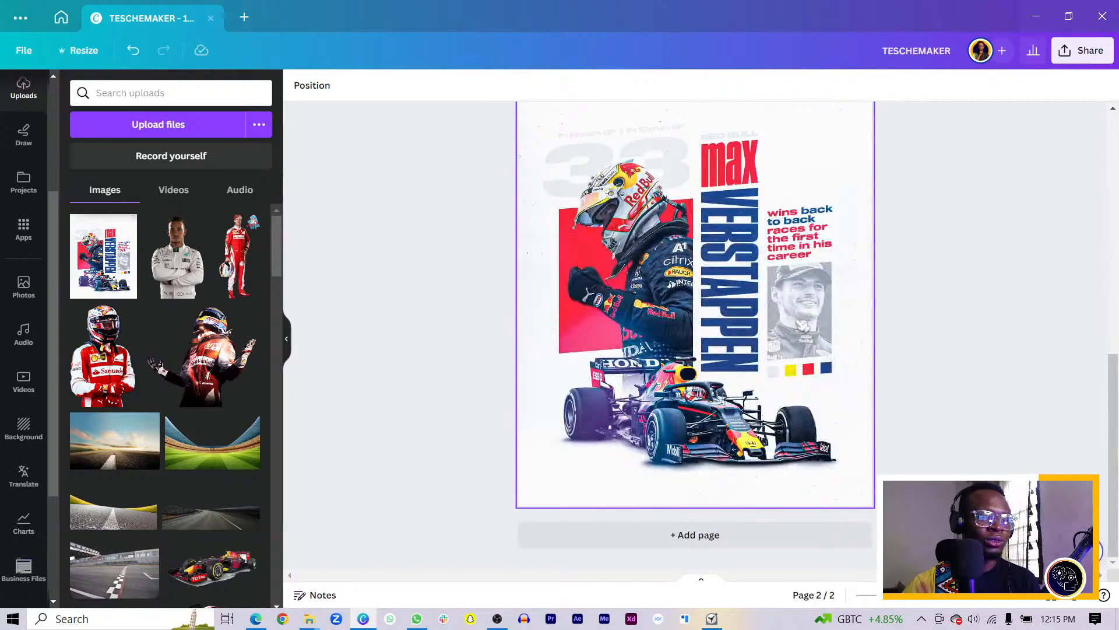
pyautogui.scroll(5, 800, 325)
pyautogui.click(732, 356)
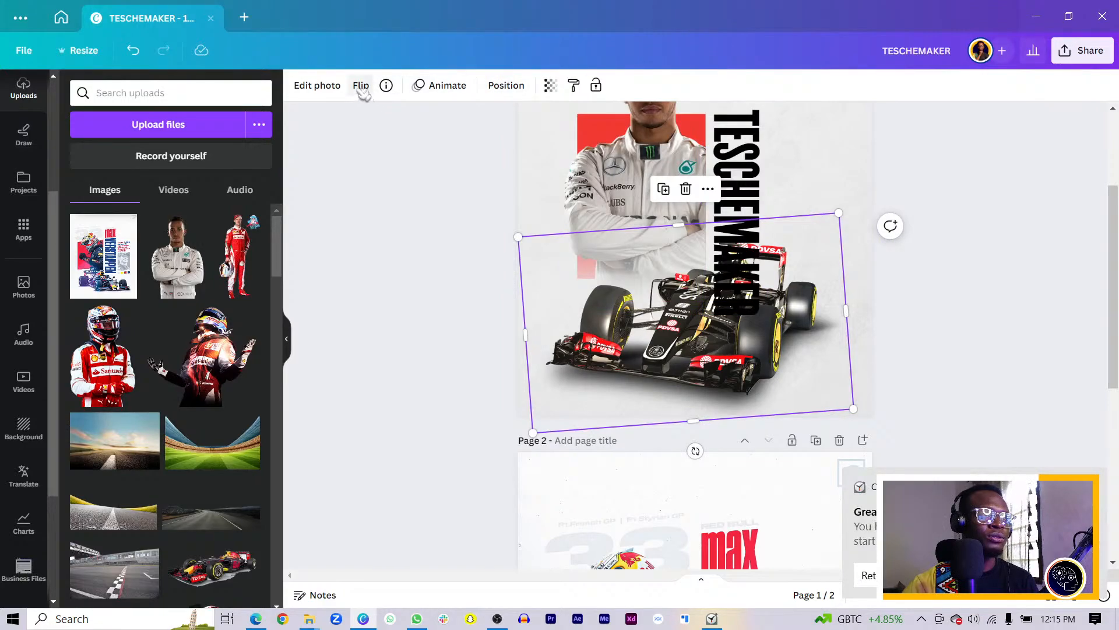
pyautogui.click(361, 88)
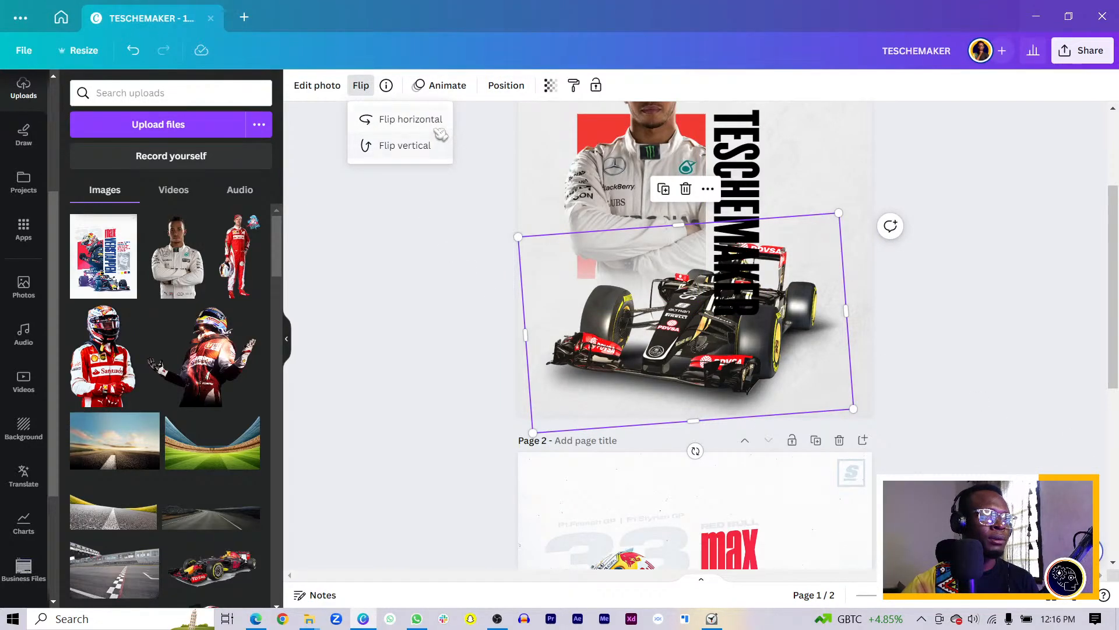
pyautogui.click(434, 120)
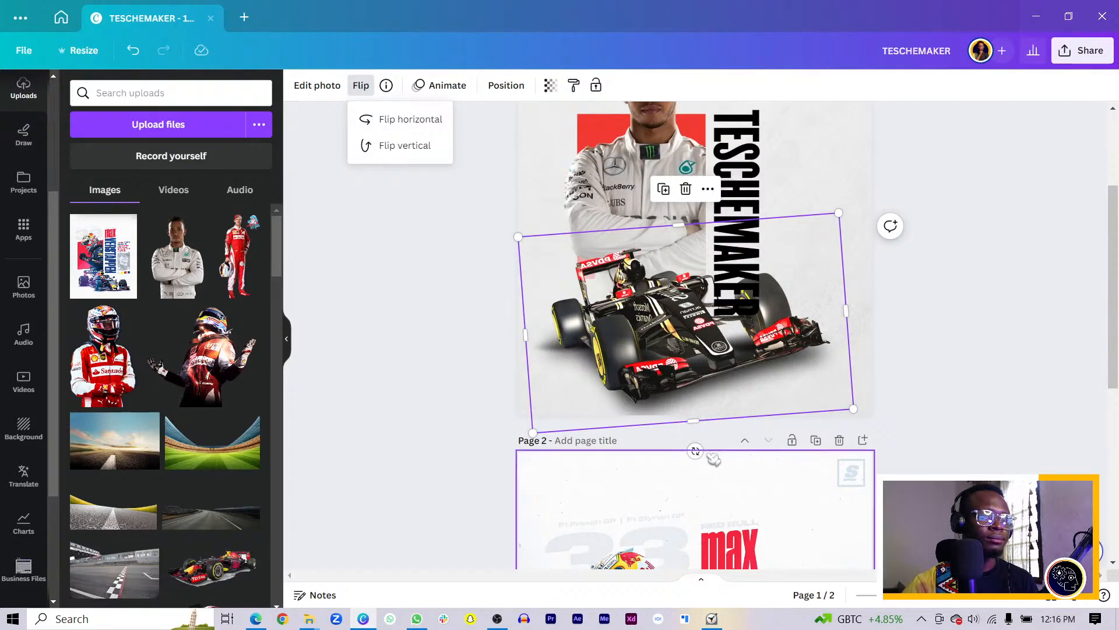
pyautogui.moveTo(695, 450); pyautogui.dragTo(681, 450)
pyautogui.click(522, 367)
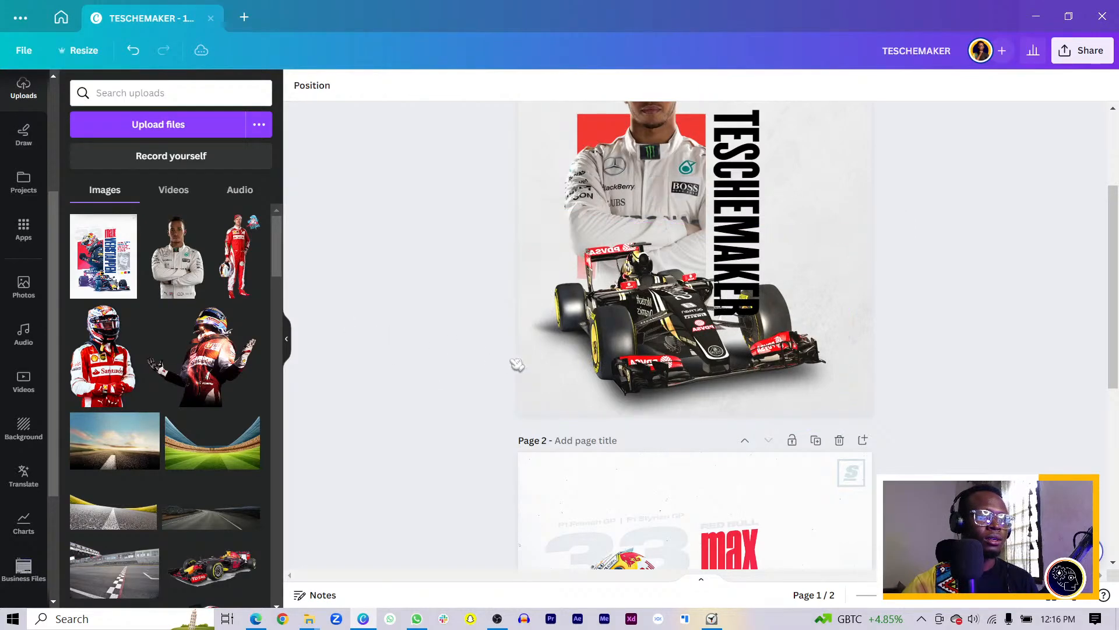
# Raise TESCHEMAKER level with the driver's head, ending just above the car
pyautogui.scroll(3, 583, 379)
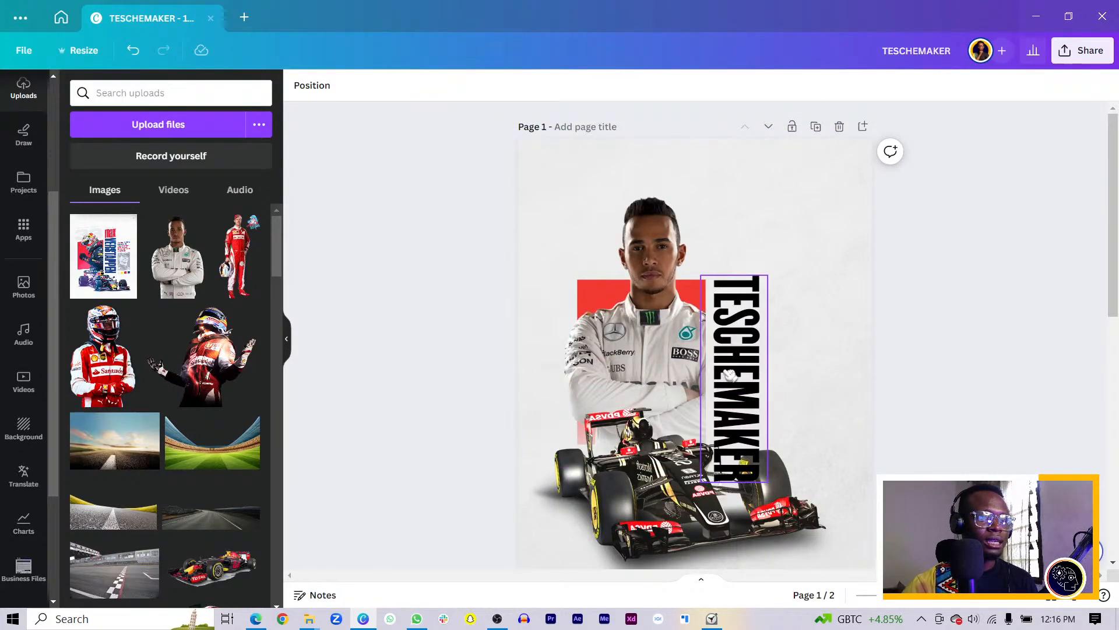
pyautogui.moveTo(730, 373); pyautogui.dragTo(738, 336)
pyautogui.scroll(-6, 749, 341)
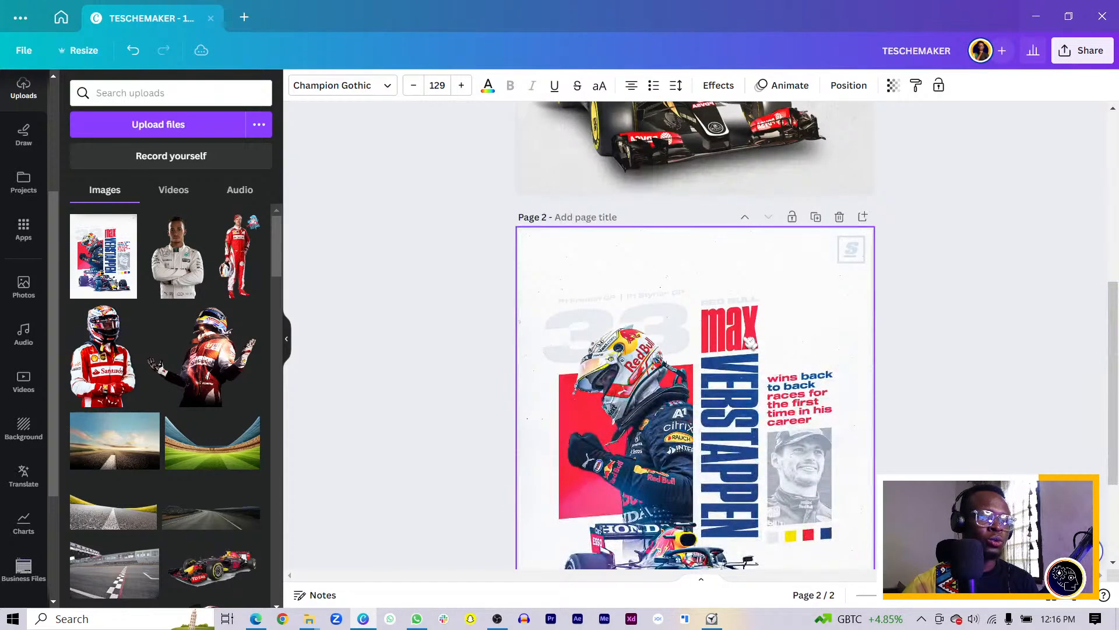
pyautogui.scroll(5, 756, 348)
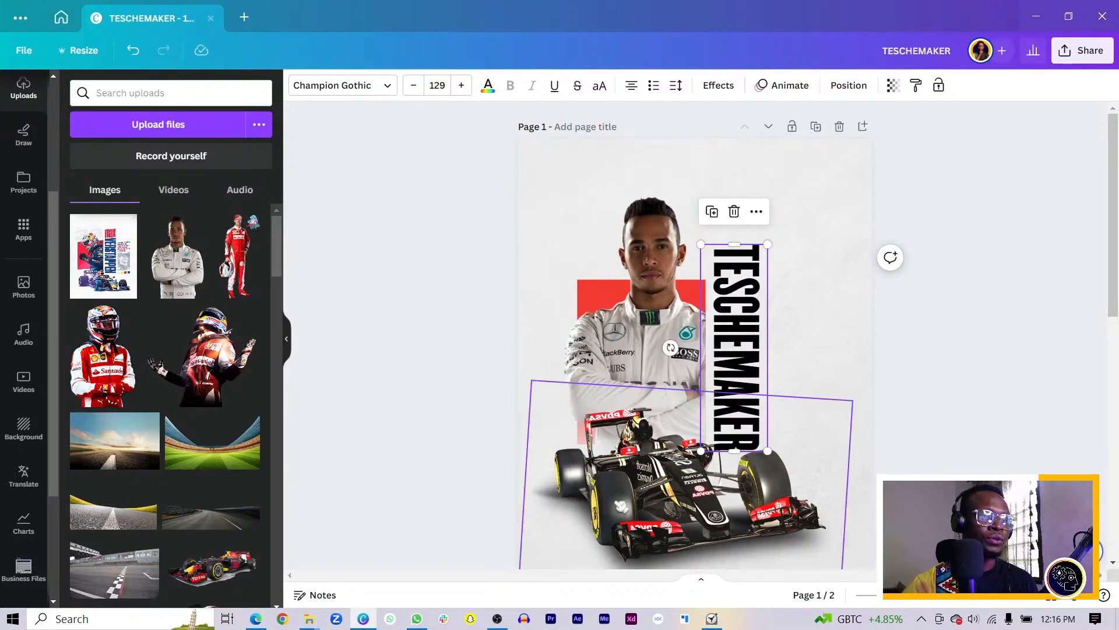
# Recolour TESCHEMAKER teal, sampled with the eyedropper from the driver's suit, replacing yellow
pyautogui.click(489, 87)
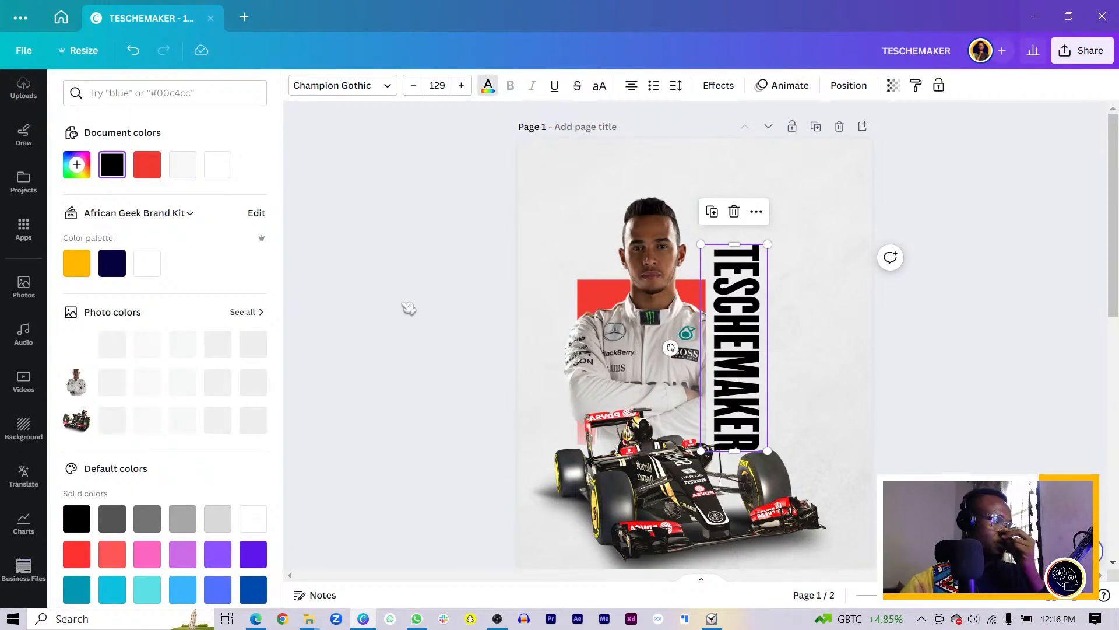
pyautogui.click(253, 420)
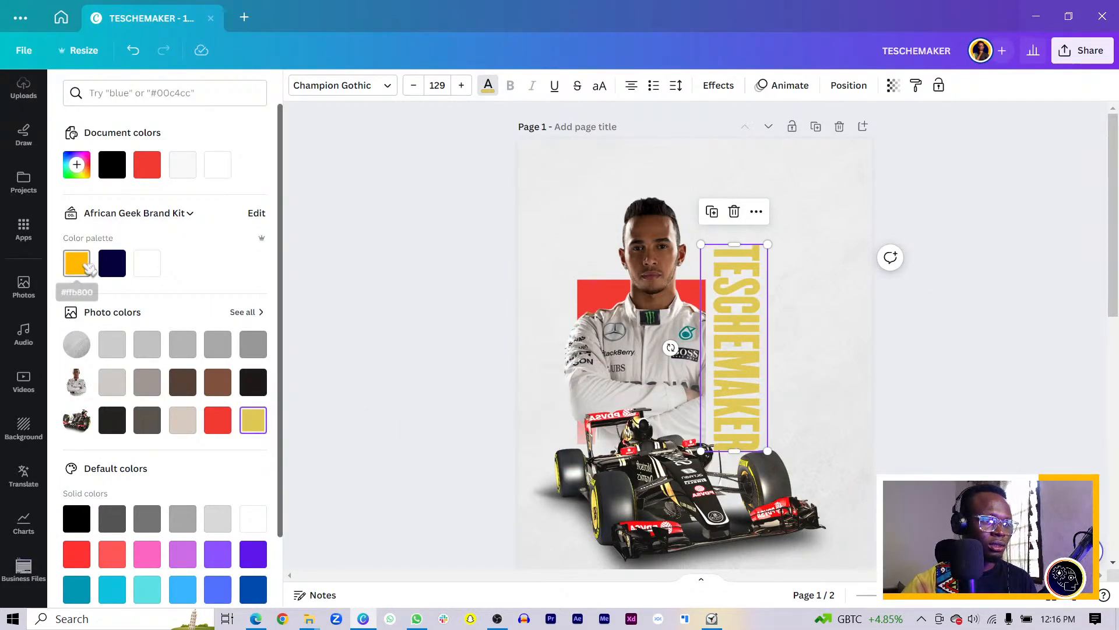
pyautogui.click(85, 265)
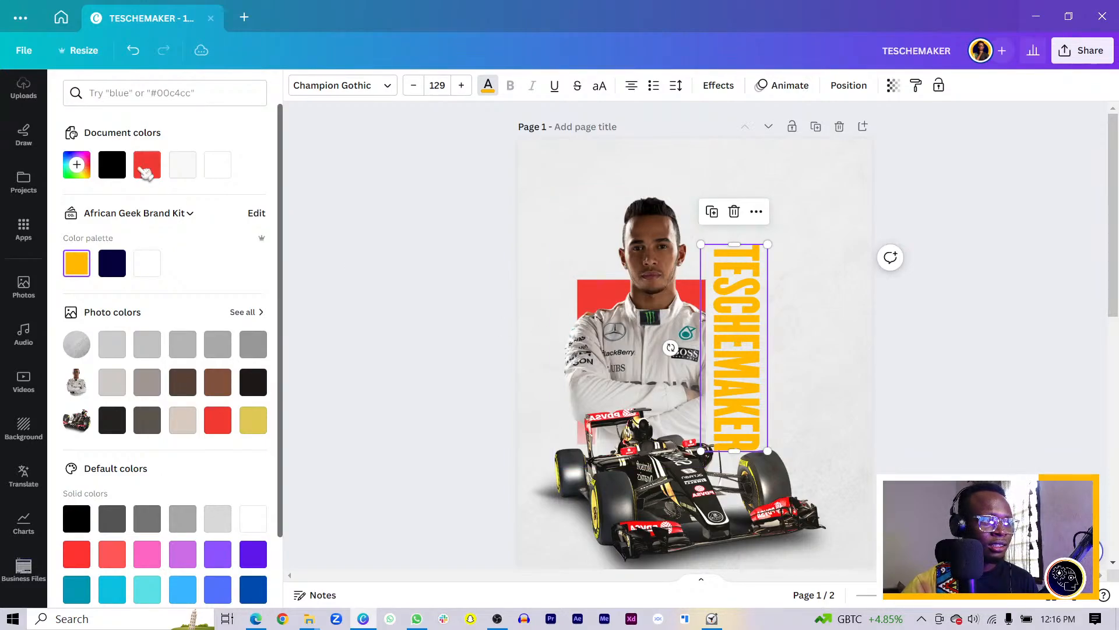
pyautogui.click(76, 164)
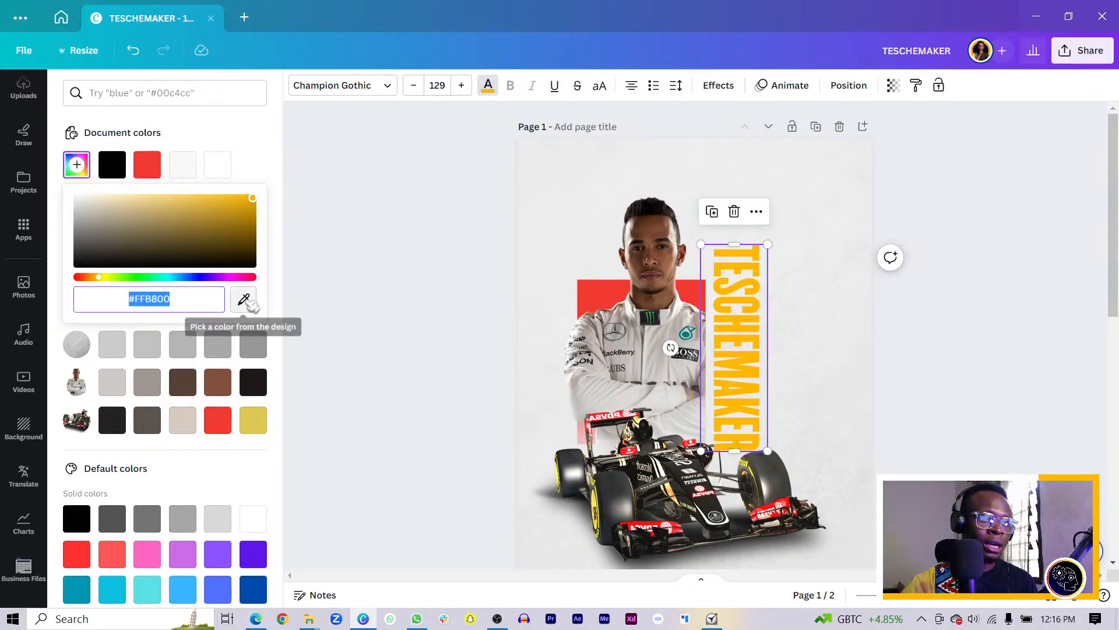
pyautogui.click(244, 299)
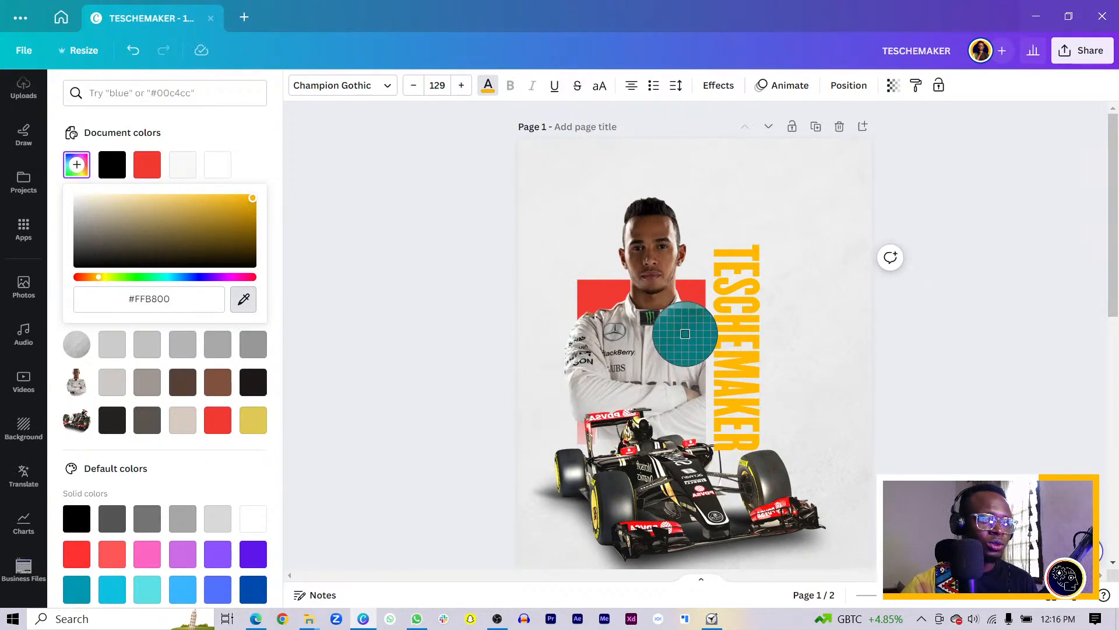
pyautogui.click(684, 334)
pyautogui.press('Escape')
pyautogui.click(983, 400)
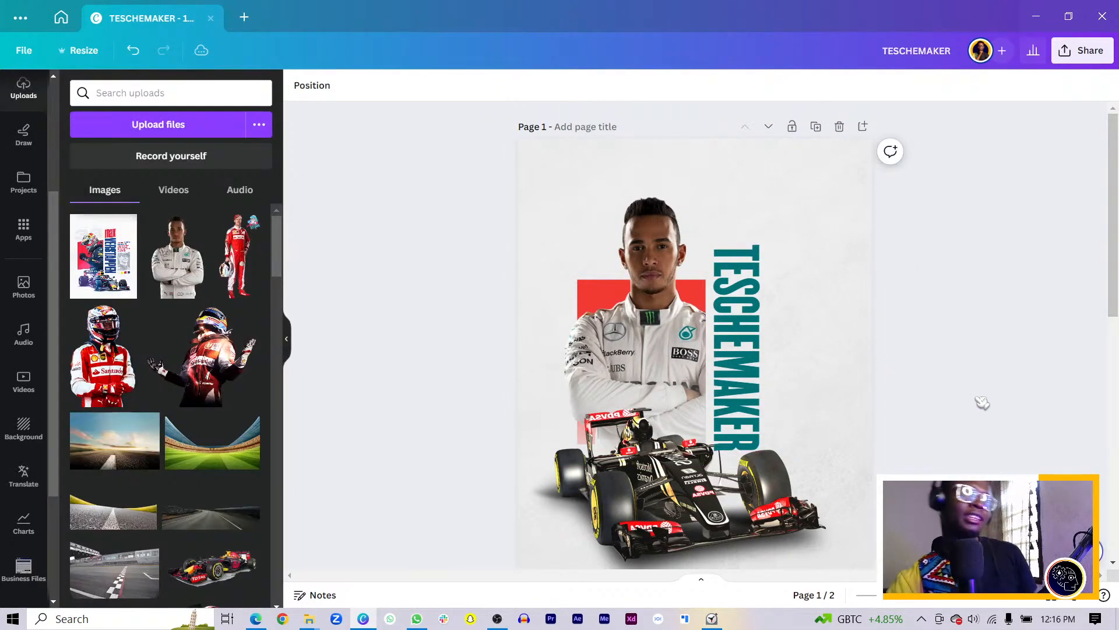
pyautogui.click(754, 378)
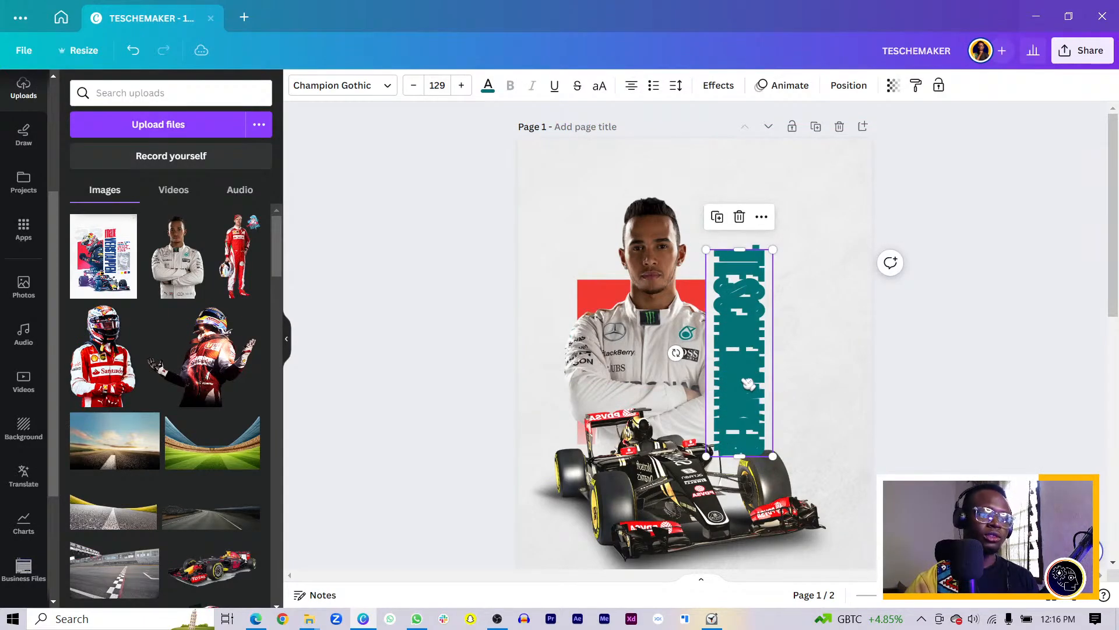
pyautogui.click(712, 211)
pyautogui.moveTo(704, 265); pyautogui.dragTo(770, 286)
pyautogui.doubleClick(786, 263)
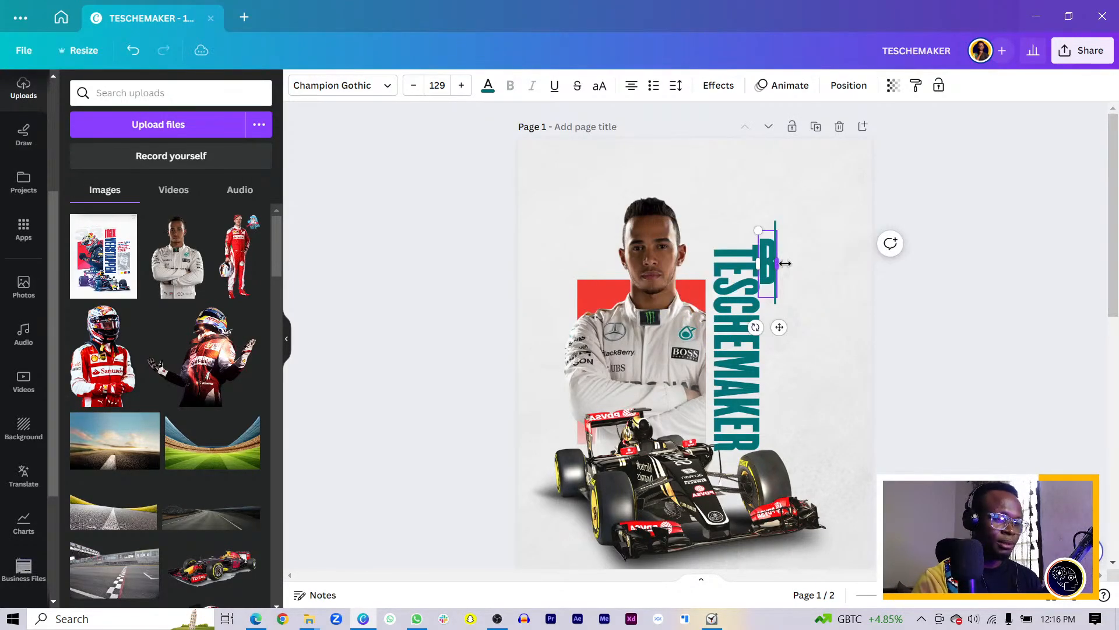
pyautogui.click(954, 291)
pyautogui.moveTo(775, 274); pyautogui.dragTo(753, 227)
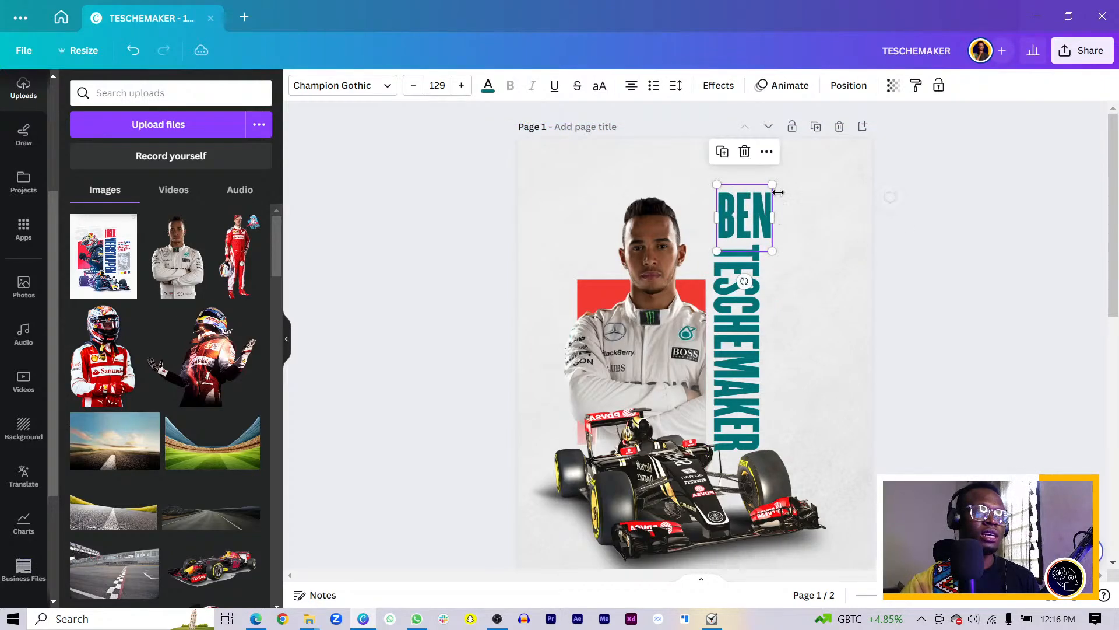
pyautogui.moveTo(773, 185); pyautogui.dragTo(759, 201)
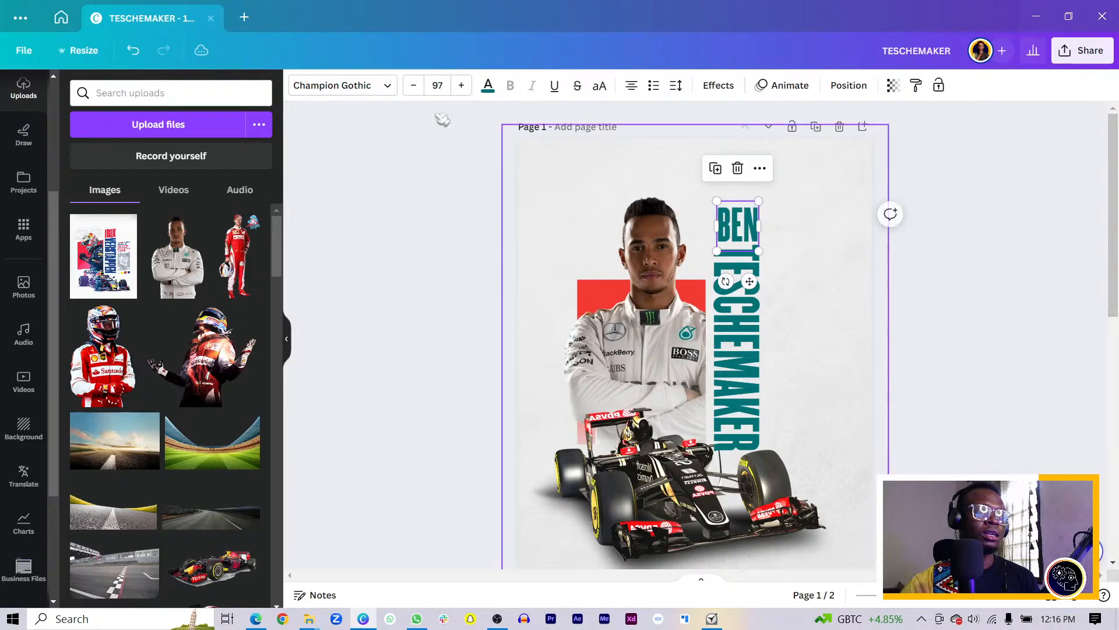
pyautogui.click(362, 92)
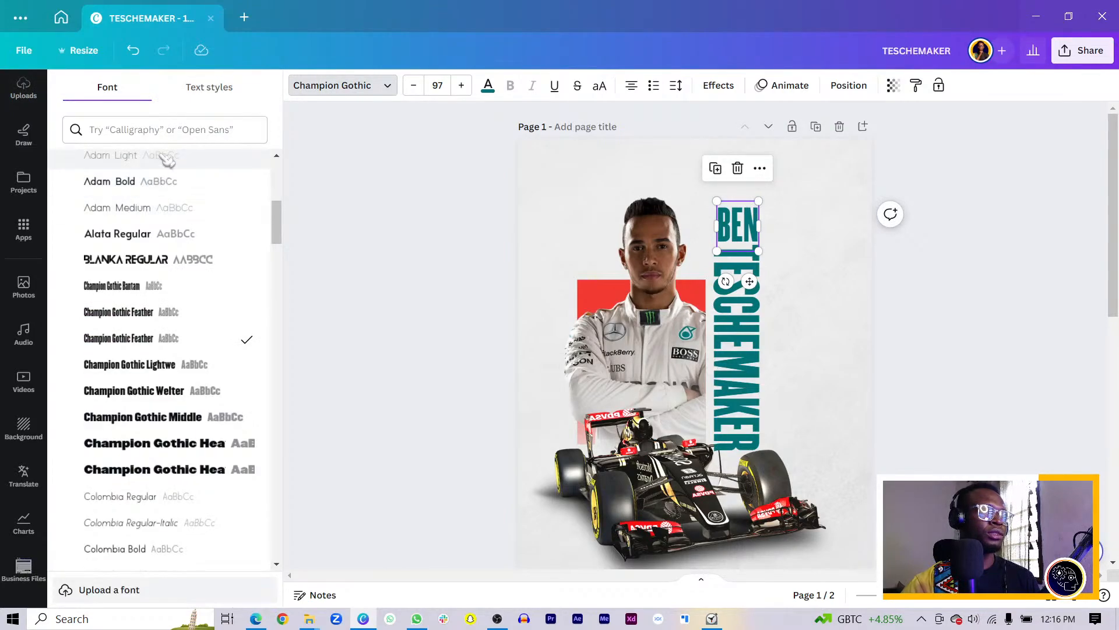
pyautogui.click(163, 130)
pyautogui.write('POPPINS')
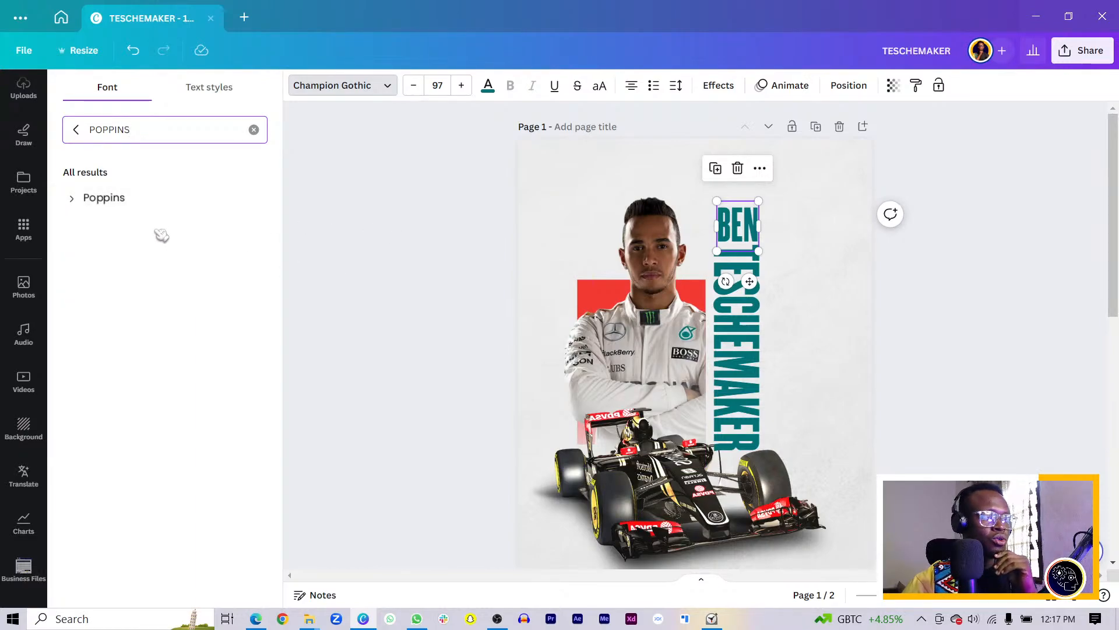
pyautogui.click(74, 199)
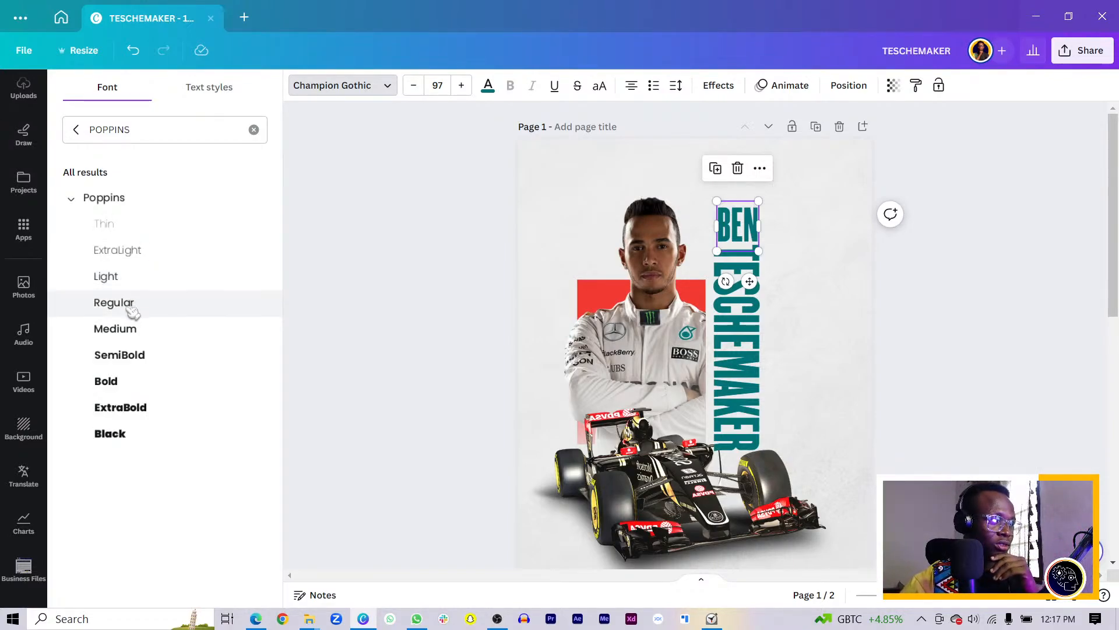
pyautogui.click(133, 309)
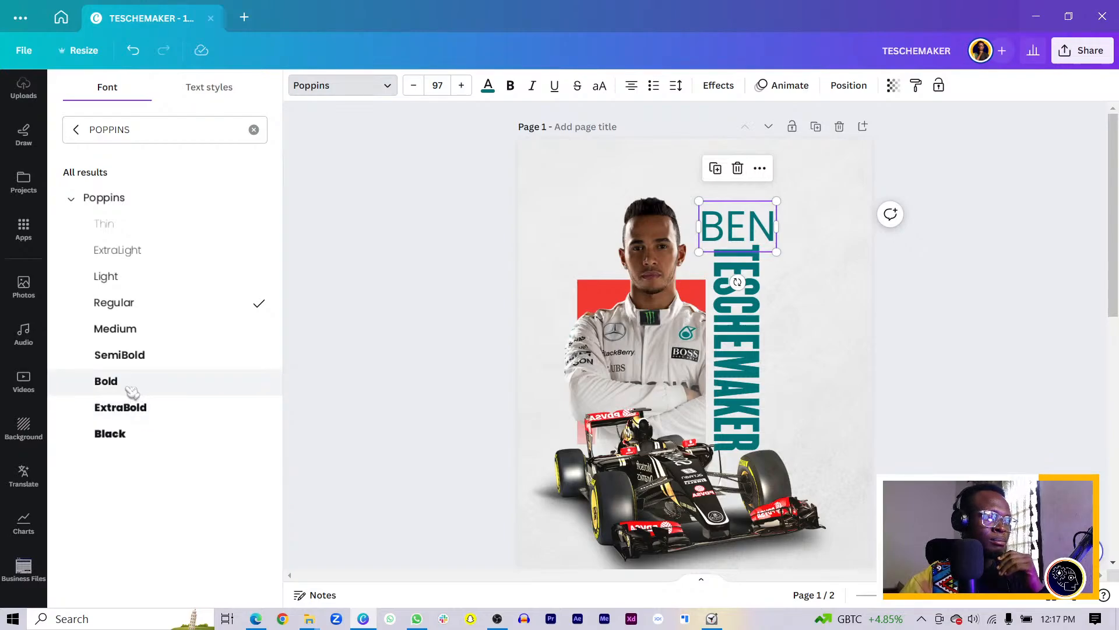
pyautogui.click(170, 379)
pyautogui.click(532, 86)
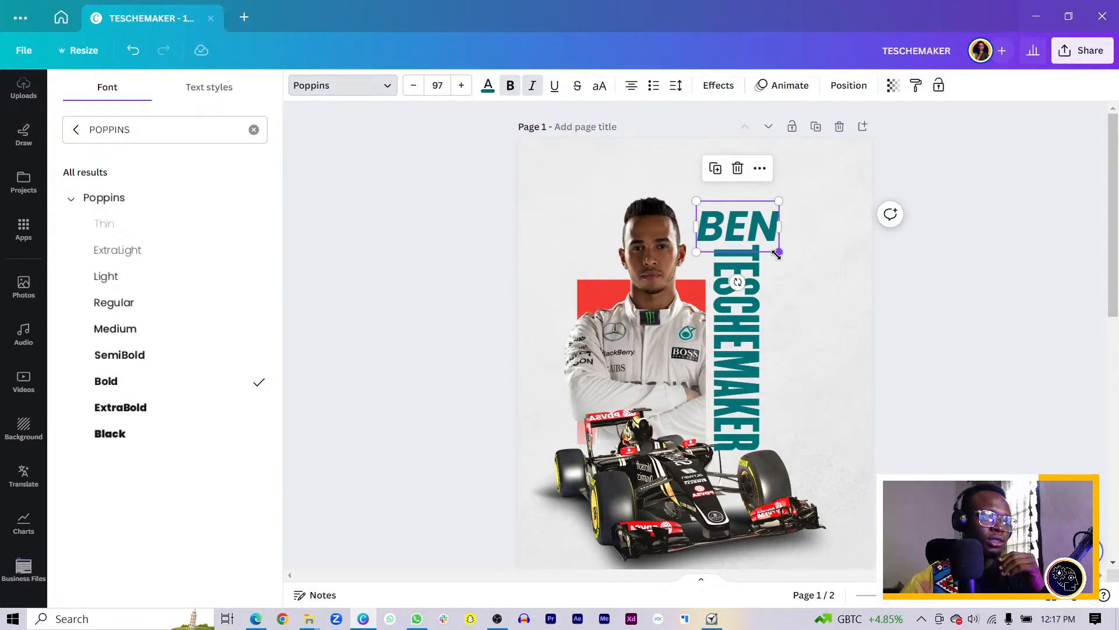
# Shrink BEN to size 59.1, colour it red, and nudge it slightly down
pyautogui.moveTo(779, 251); pyautogui.dragTo(762, 240)
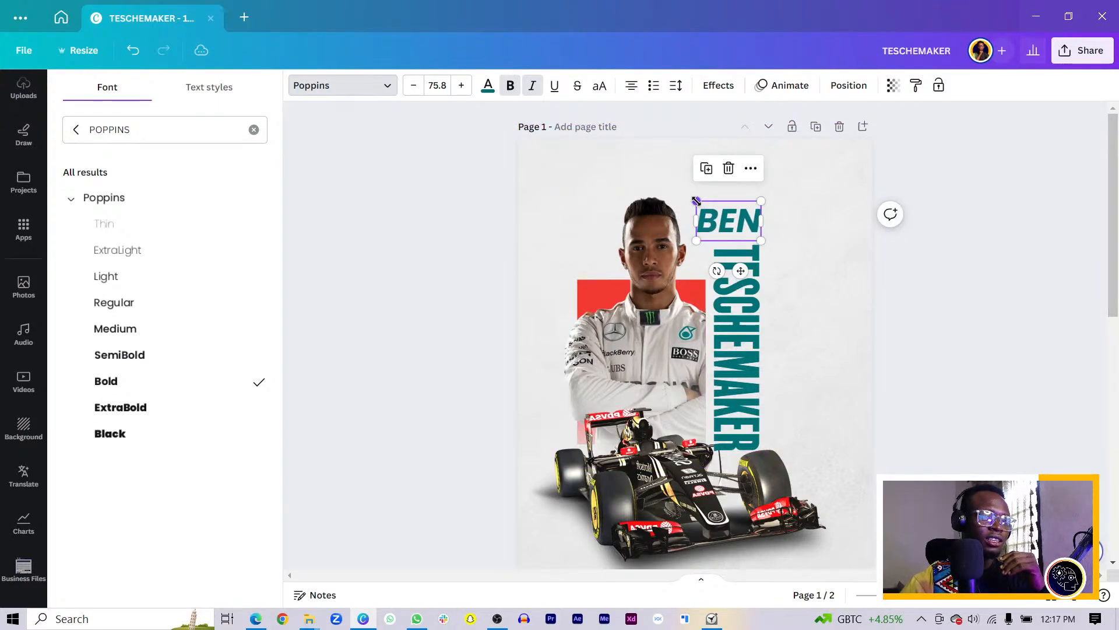
pyautogui.moveTo(696, 201); pyautogui.dragTo(709, 210)
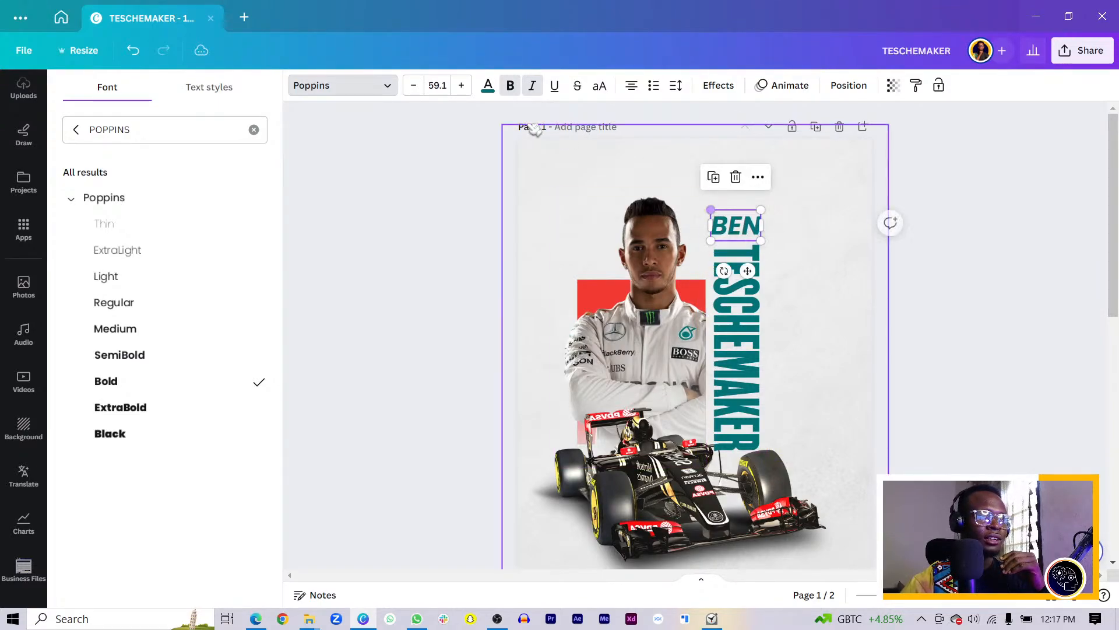
pyautogui.click(488, 85)
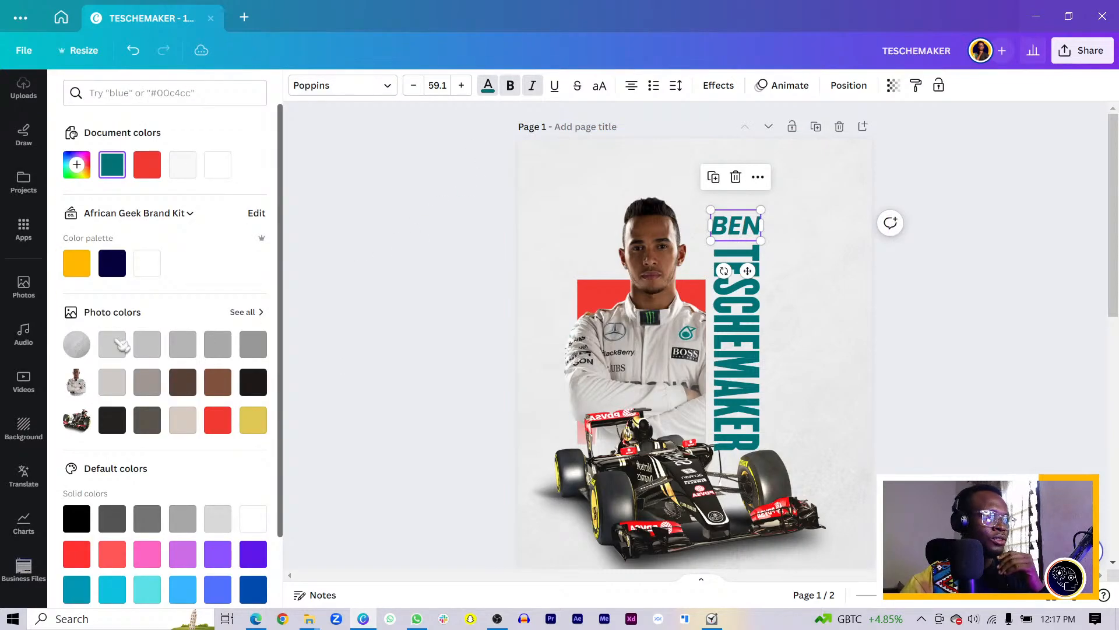
pyautogui.click(218, 424)
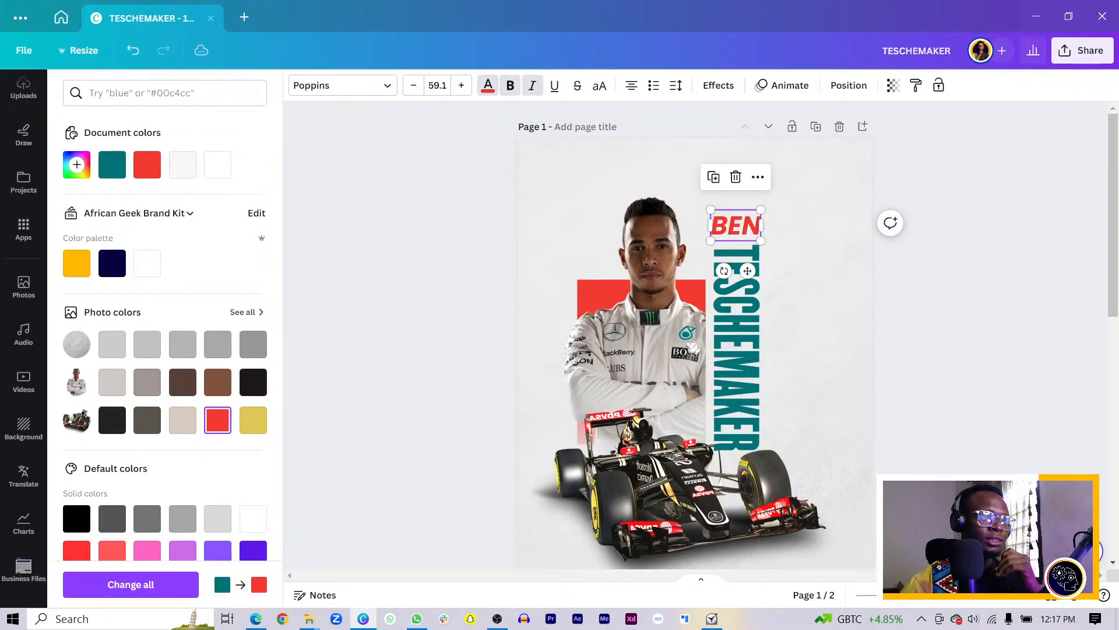
pyautogui.click(1068, 315)
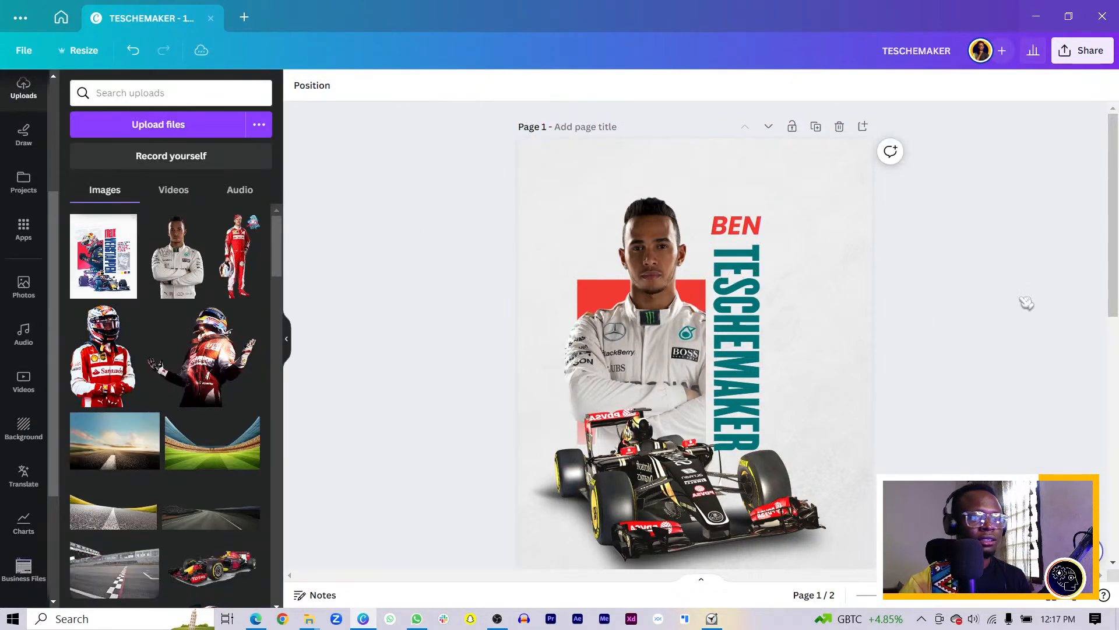
pyautogui.click(740, 230)
pyautogui.press('Down')
pyautogui.press('Down')
pyautogui.press('Down')
pyautogui.press('Down')
pyautogui.press('Down')
pyautogui.press('Down')
pyautogui.press('Down')
pyautogui.press('Down')
pyautogui.press('Down')
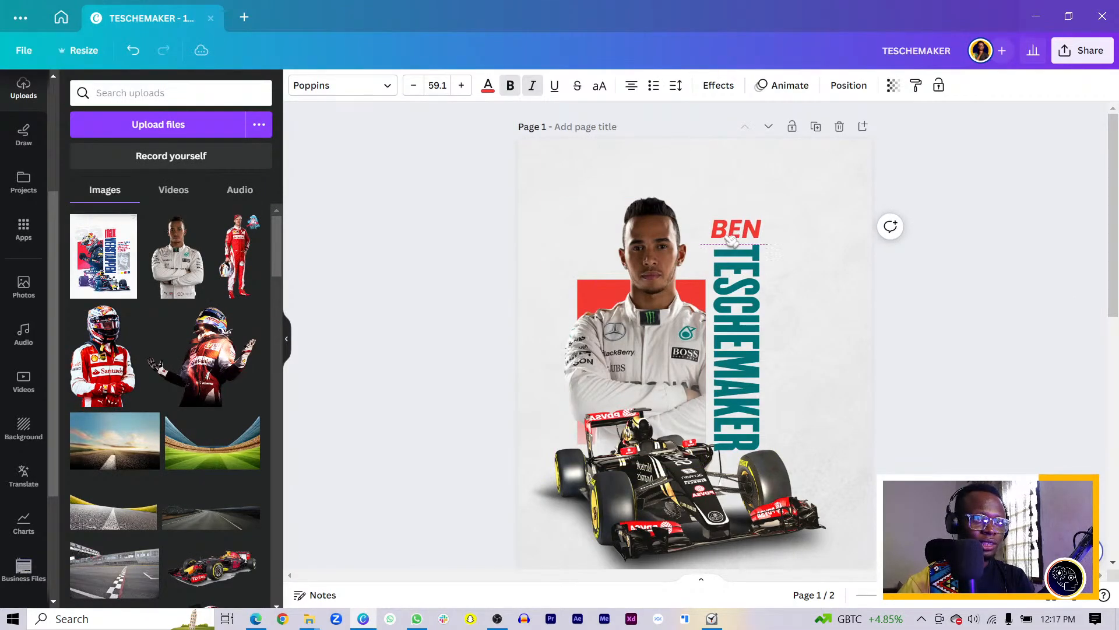
# Add a small red square right of the vertical TESCHEMAKER, level with the driver's arms
pyautogui.click(537, 242)
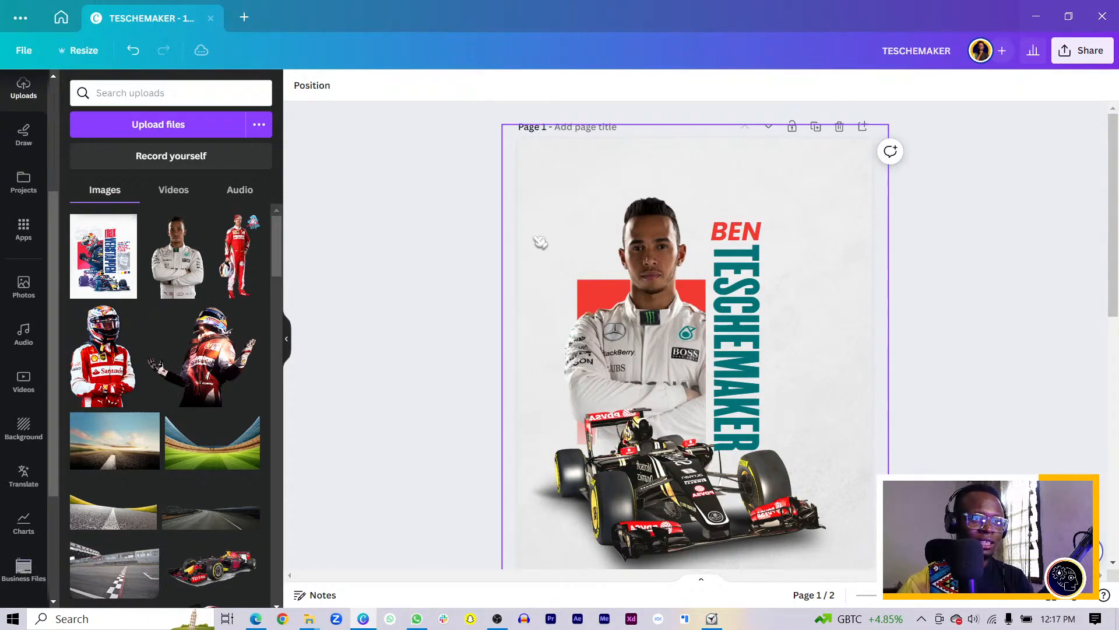
pyautogui.scroll(-8, 542, 245)
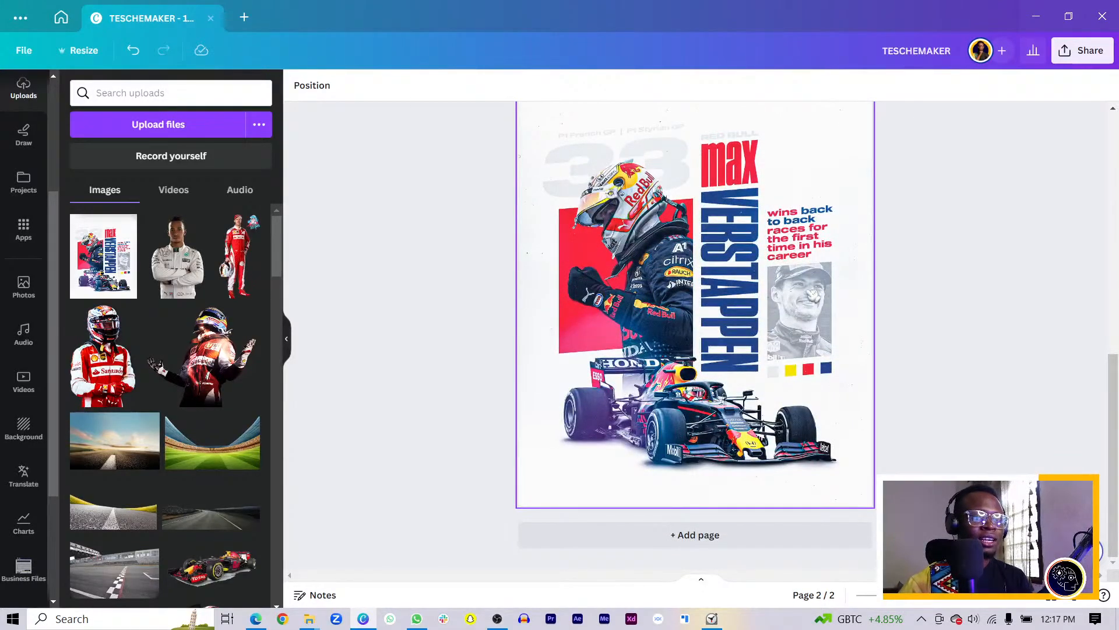
pyautogui.scroll(8, 799, 350)
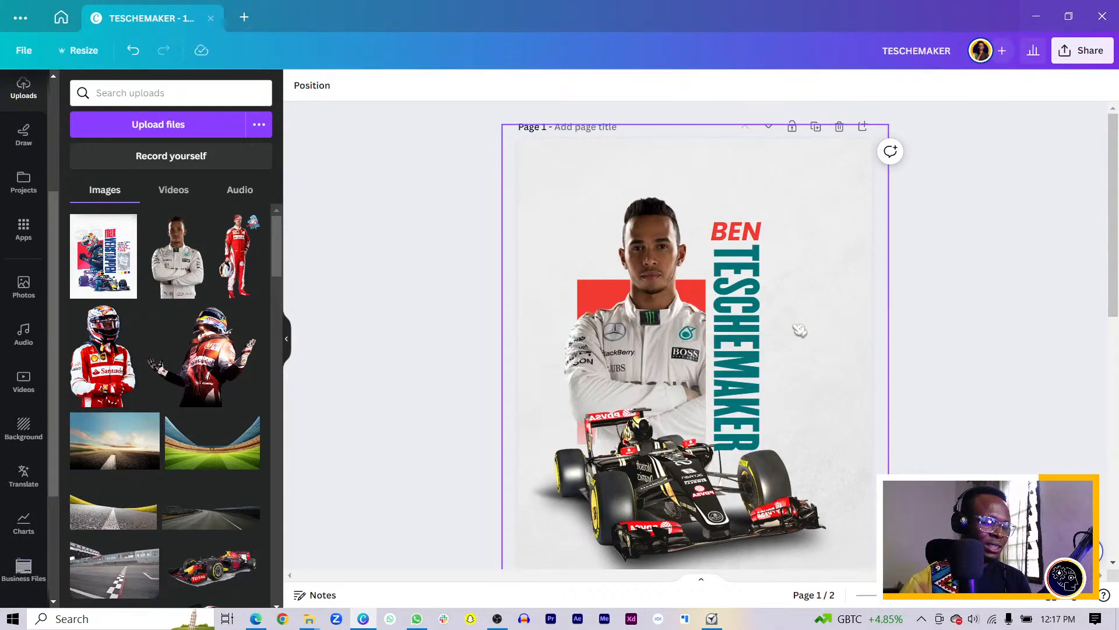
pyautogui.press('r')
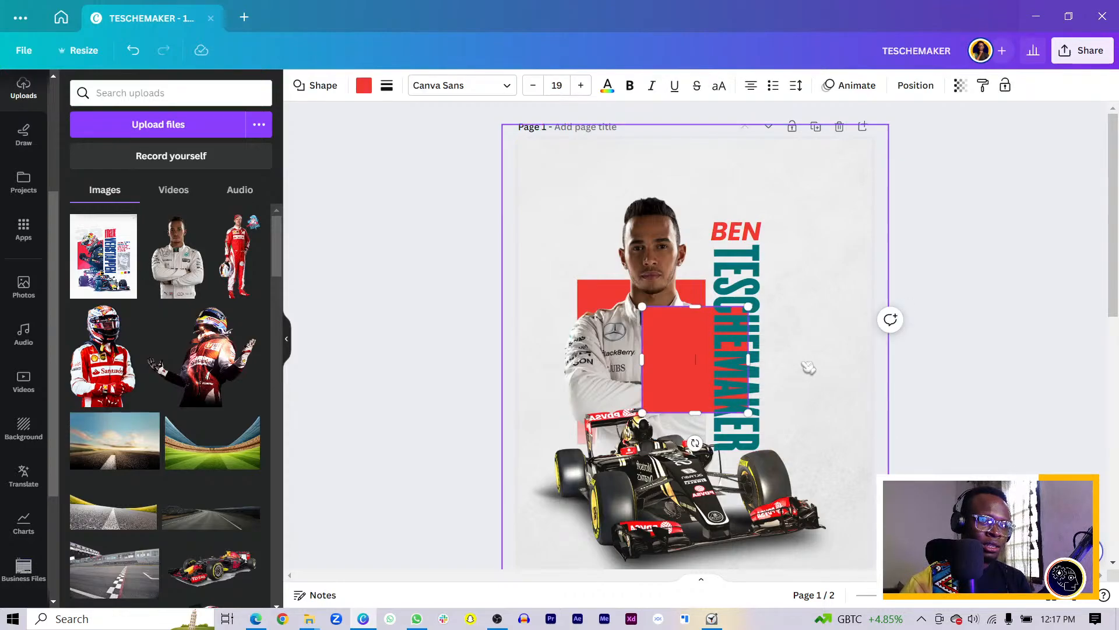
pyautogui.click(907, 367)
pyautogui.moveTo(649, 375); pyautogui.dragTo(783, 406)
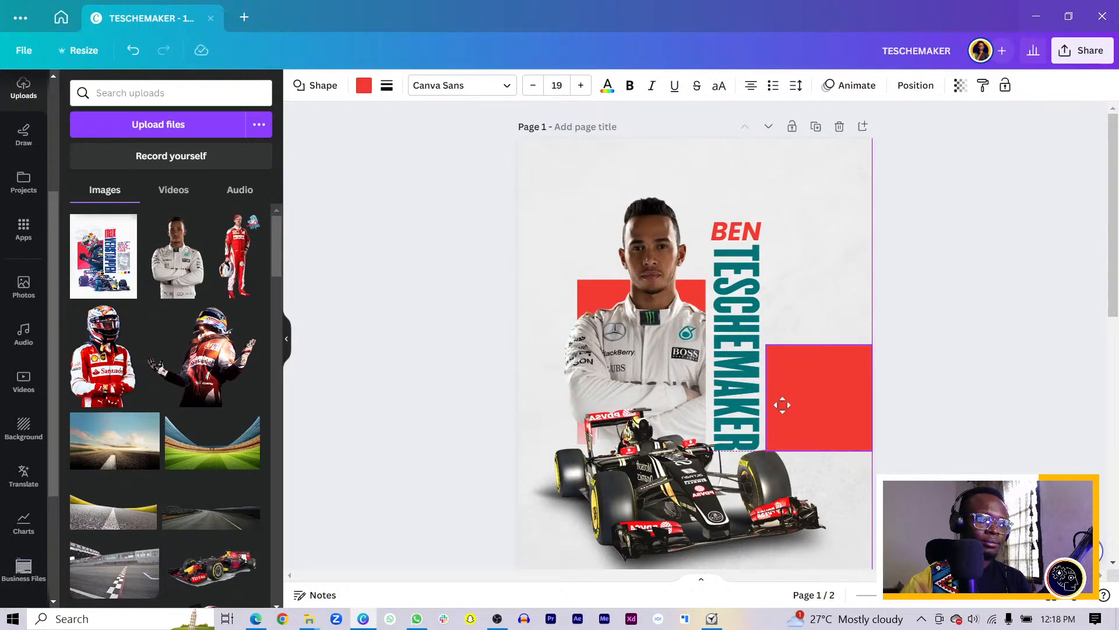
pyautogui.moveTo(783, 403); pyautogui.dragTo(782, 397)
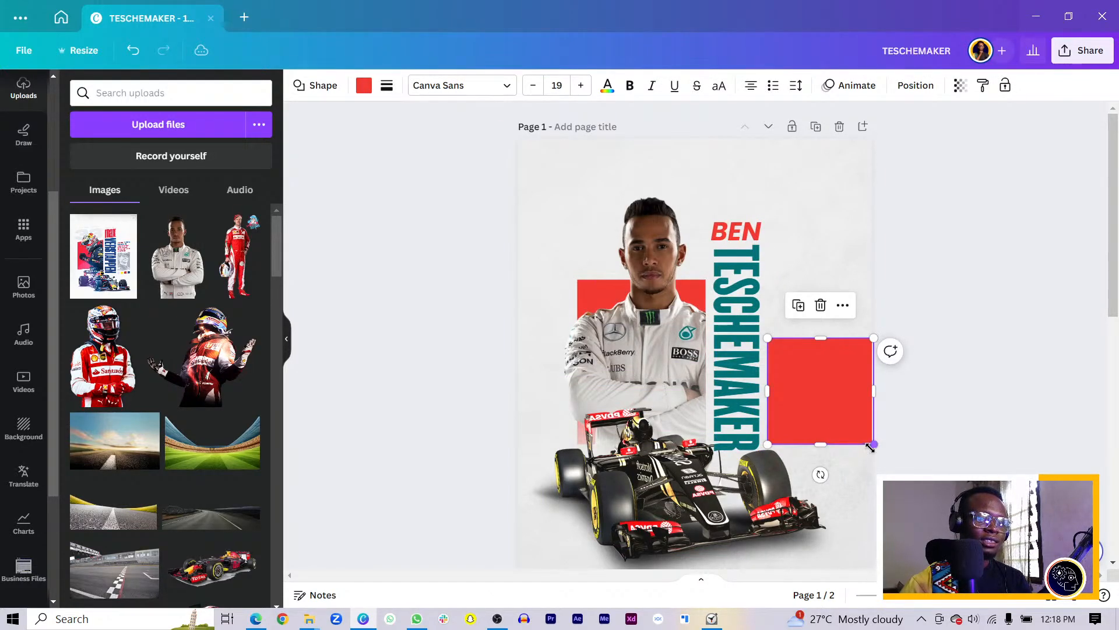
pyautogui.moveTo(870, 446); pyautogui.dragTo(826, 383)
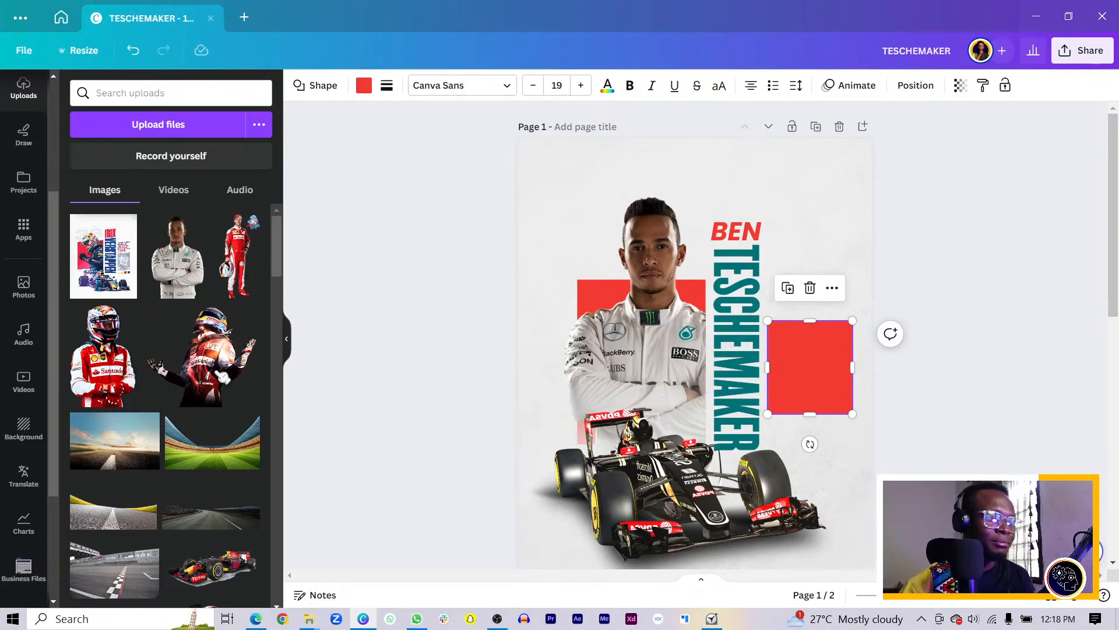
pyautogui.click(528, 347)
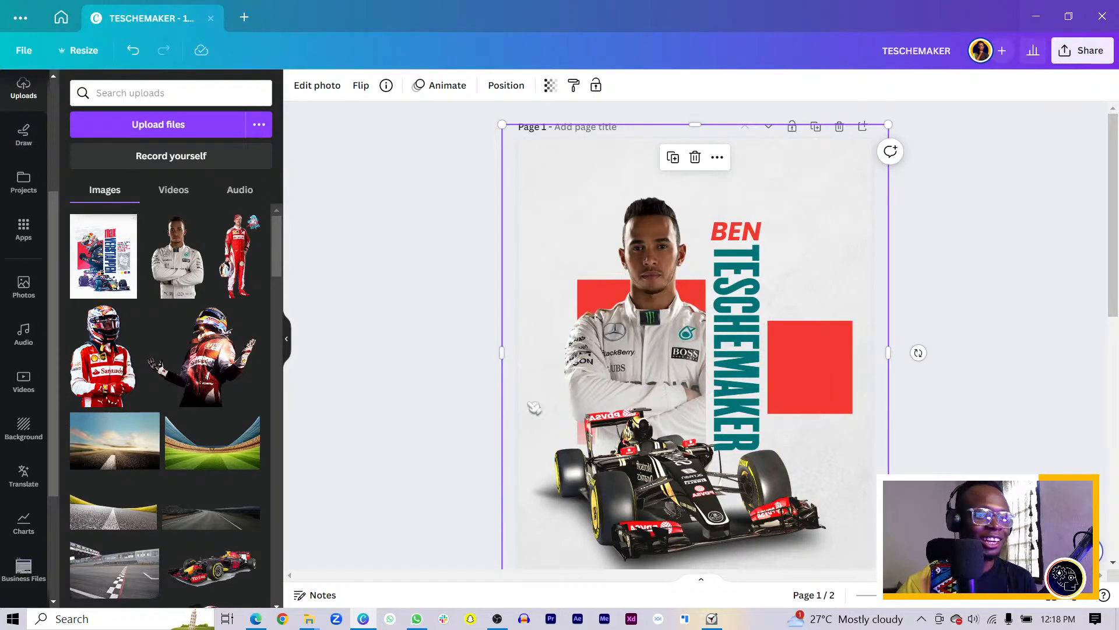
pyautogui.click(797, 326)
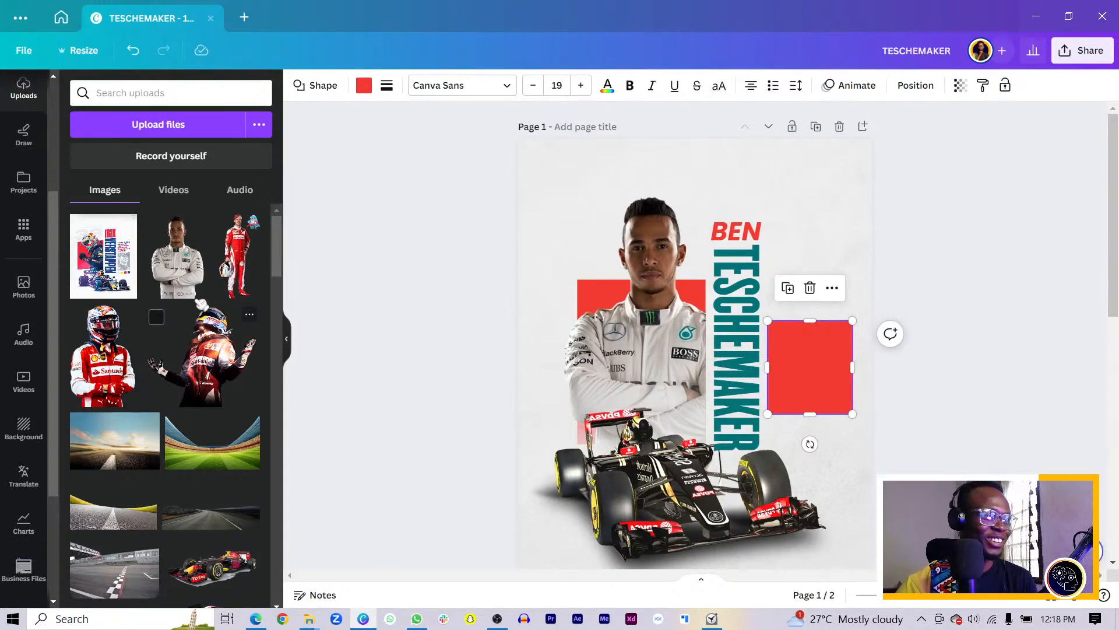
# Add the red-suited Ferrari driver photo onto the red block right of TESCHEMAKER
pyautogui.click(798, 443)
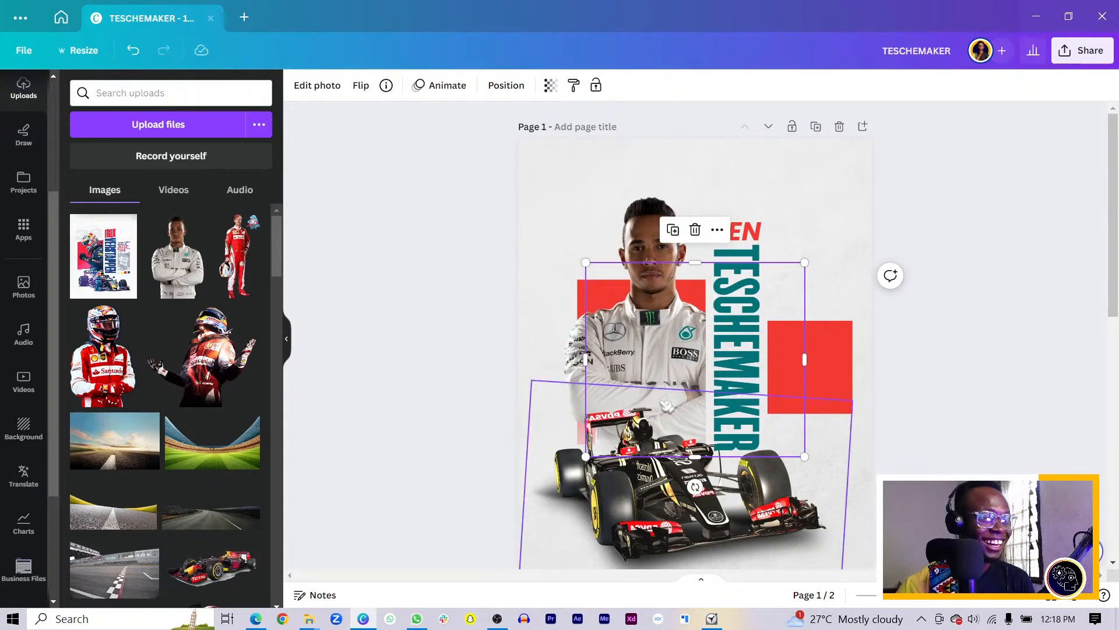
pyautogui.click(394, 403)
pyautogui.click(102, 381)
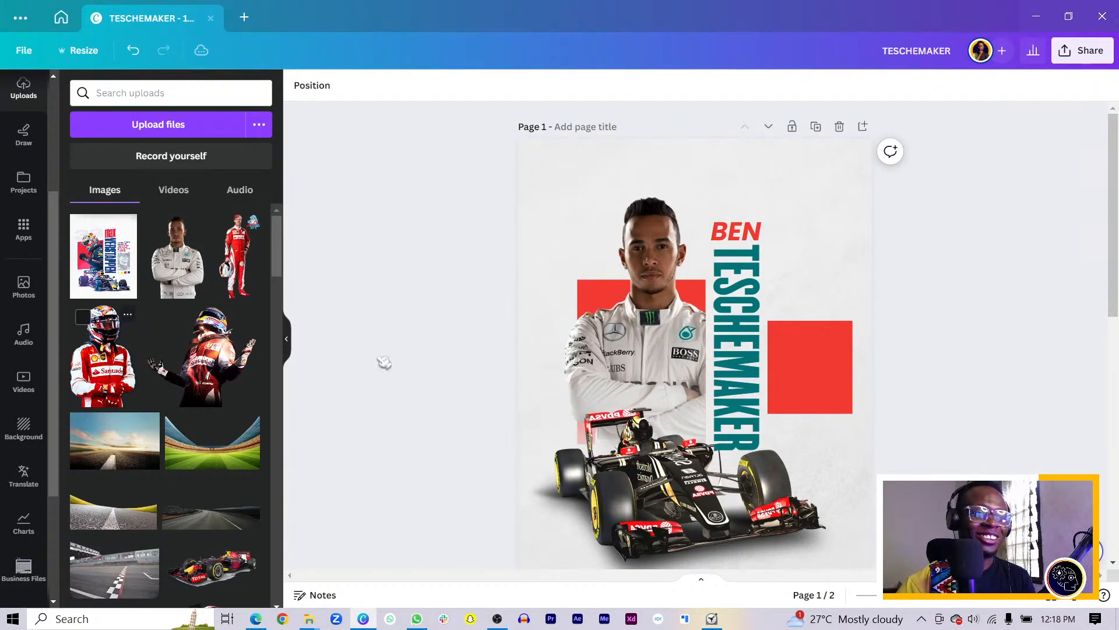
pyautogui.moveTo(679, 341); pyautogui.dragTo(770, 272)
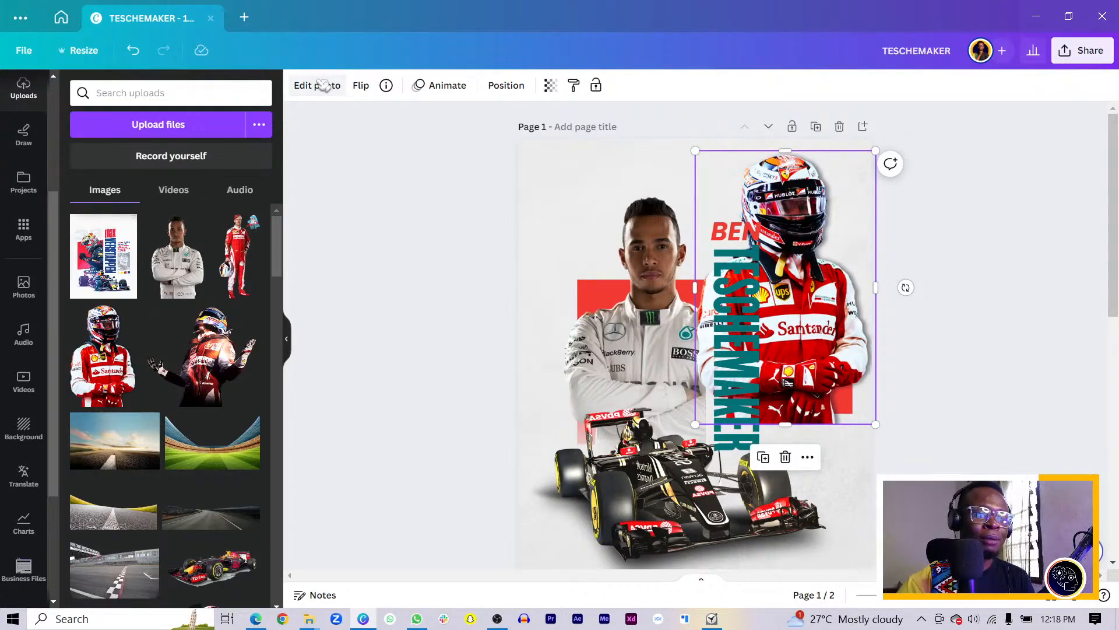
pyautogui.moveTo(811, 321); pyautogui.dragTo(824, 310)
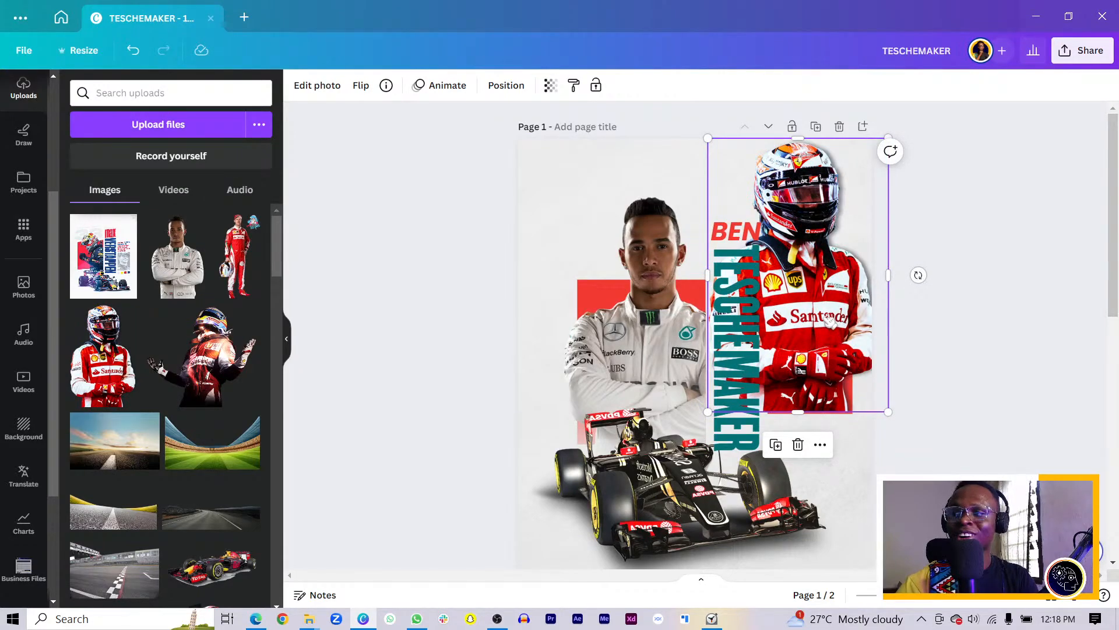
pyautogui.click(982, 354)
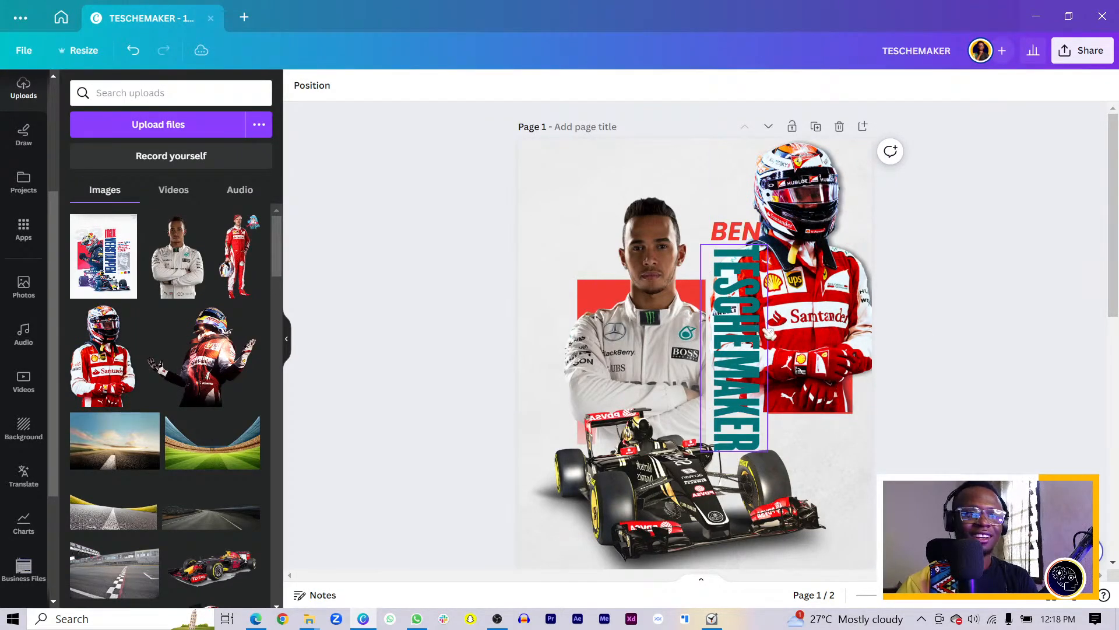
pyautogui.moveTo(815, 332); pyautogui.dragTo(843, 246)
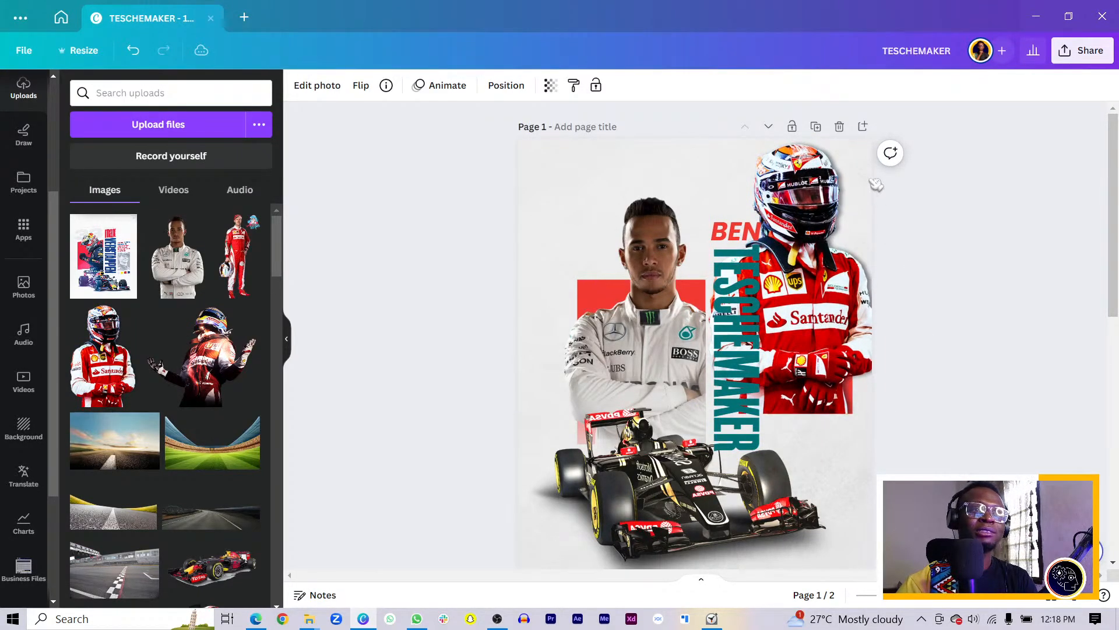
pyautogui.moveTo(876, 184); pyautogui.dragTo(877, 185)
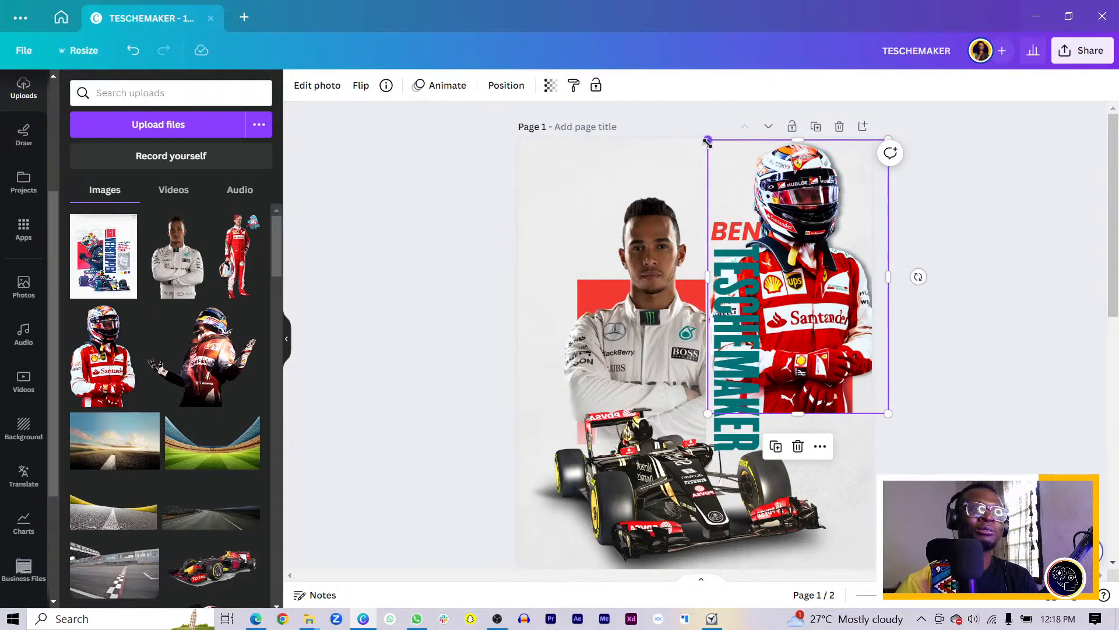
# Shrink the Ferrari driver photo and settle it over the small red square
pyautogui.moveTo(709, 142); pyautogui.dragTo(828, 325)
pyautogui.moveTo(859, 390); pyautogui.dragTo(805, 394)
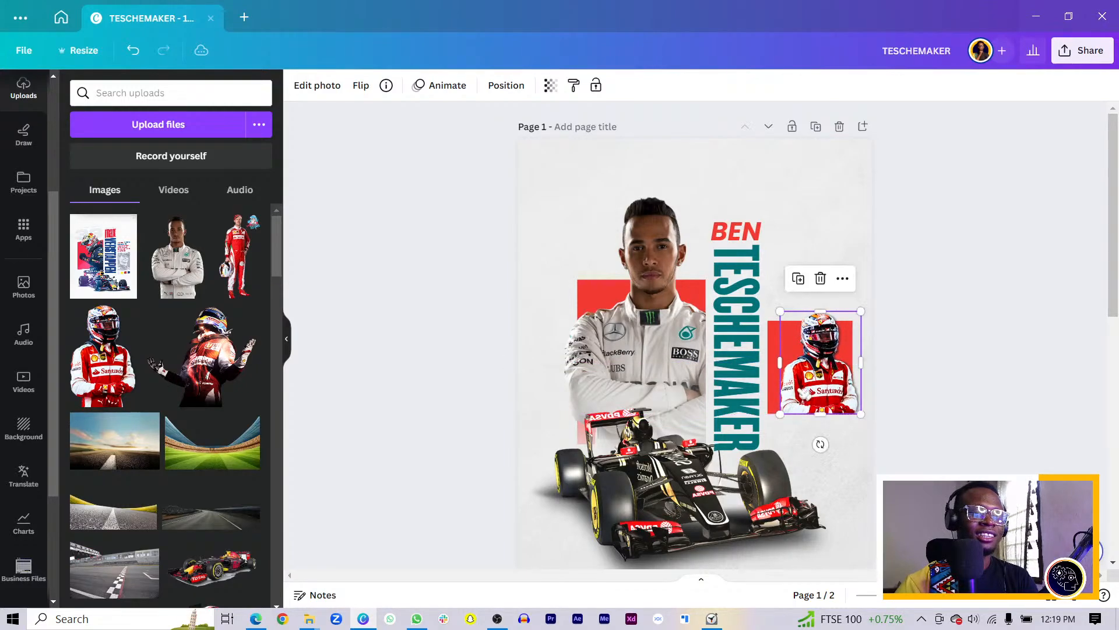
pyautogui.moveTo(780, 311); pyautogui.dragTo(759, 306)
pyautogui.click(938, 390)
pyautogui.click(816, 357)
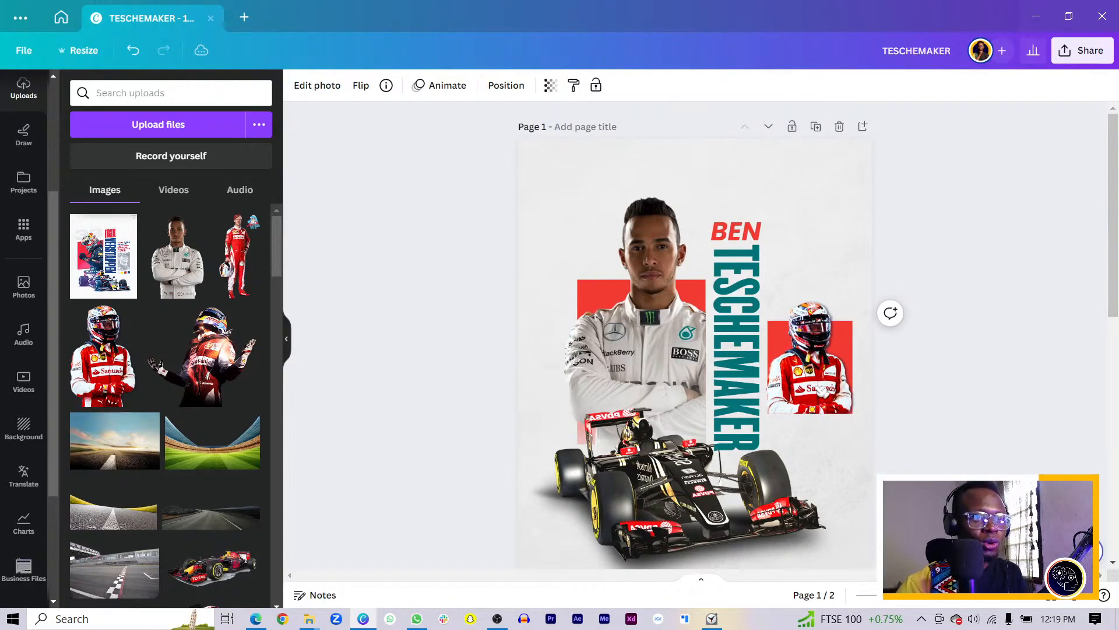
pyautogui.moveTo(822, 390); pyautogui.dragTo(823, 394)
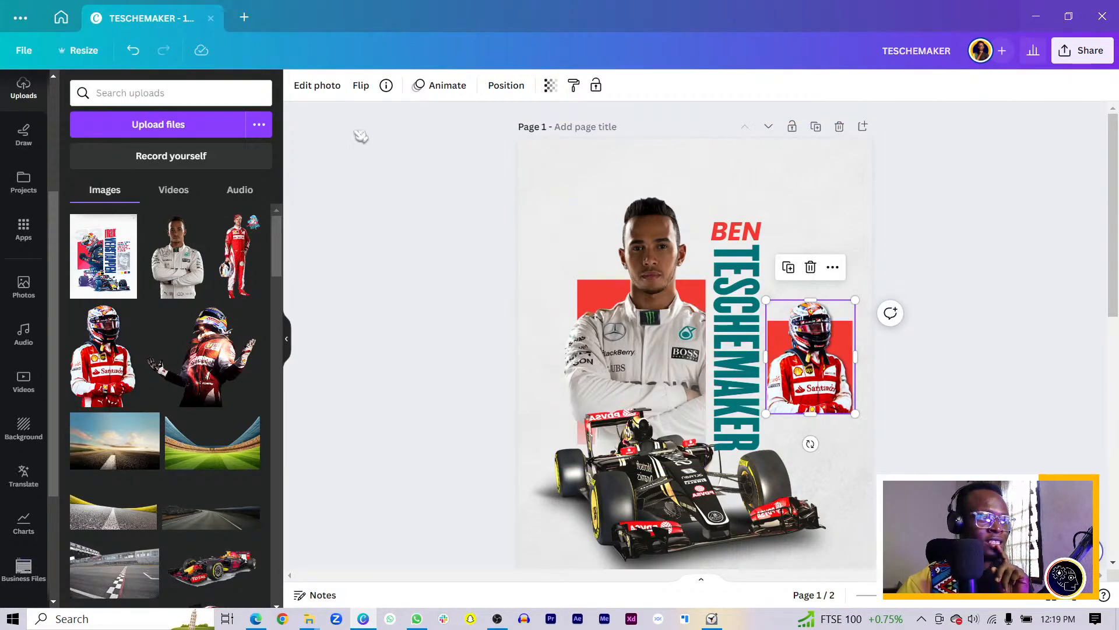
# Remove the white background from the Ferrari driver photo with BG Remover
pyautogui.click(304, 98)
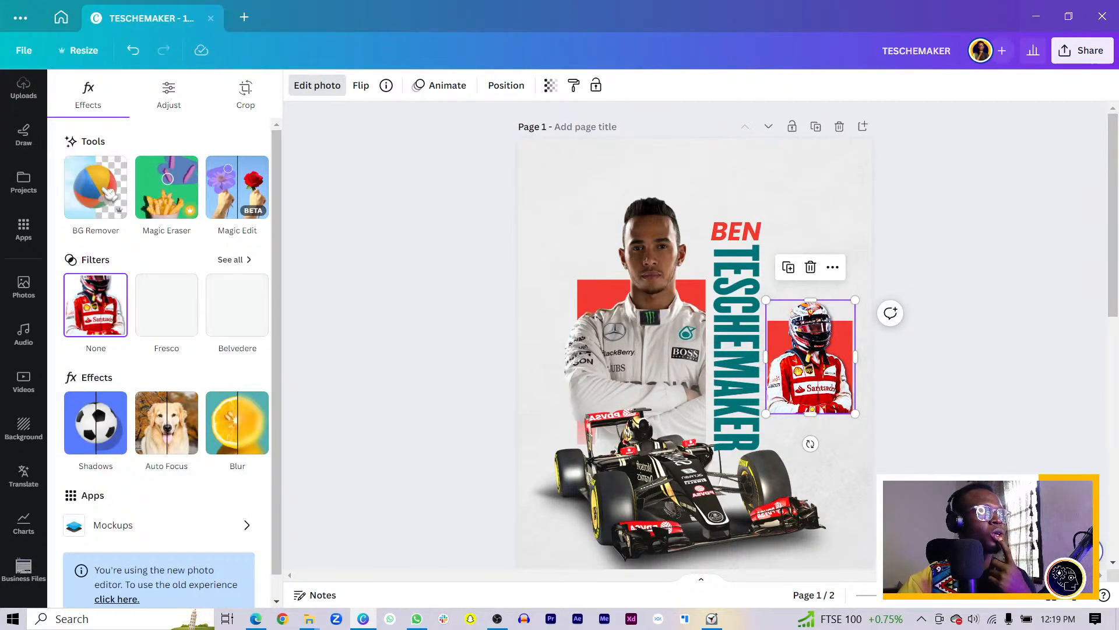
pyautogui.click(95, 198)
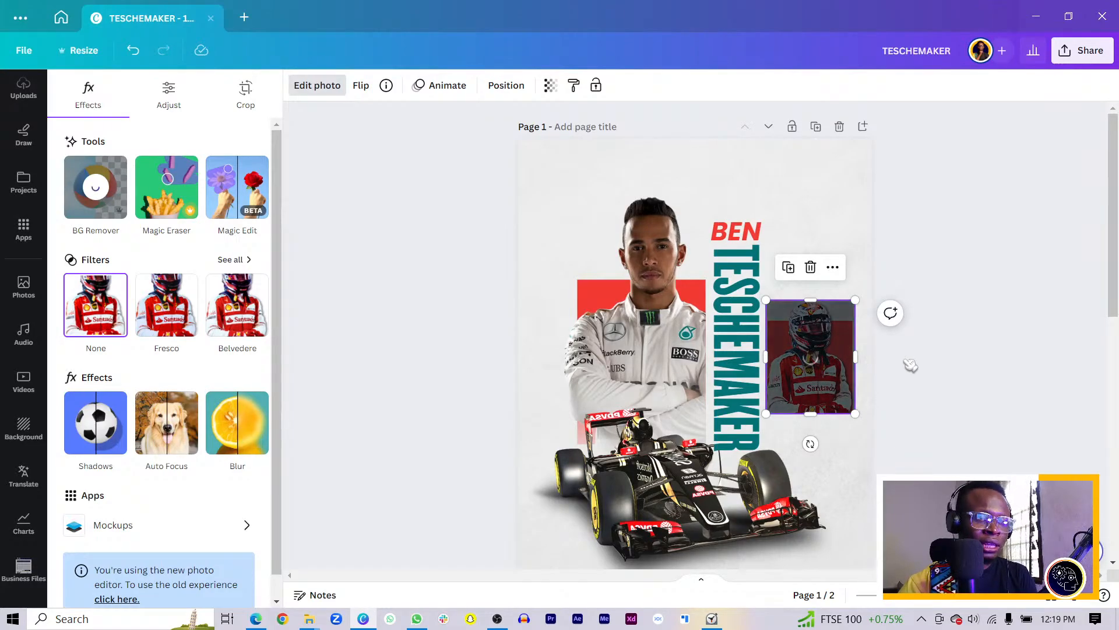
pyautogui.scroll(3, 910, 364)
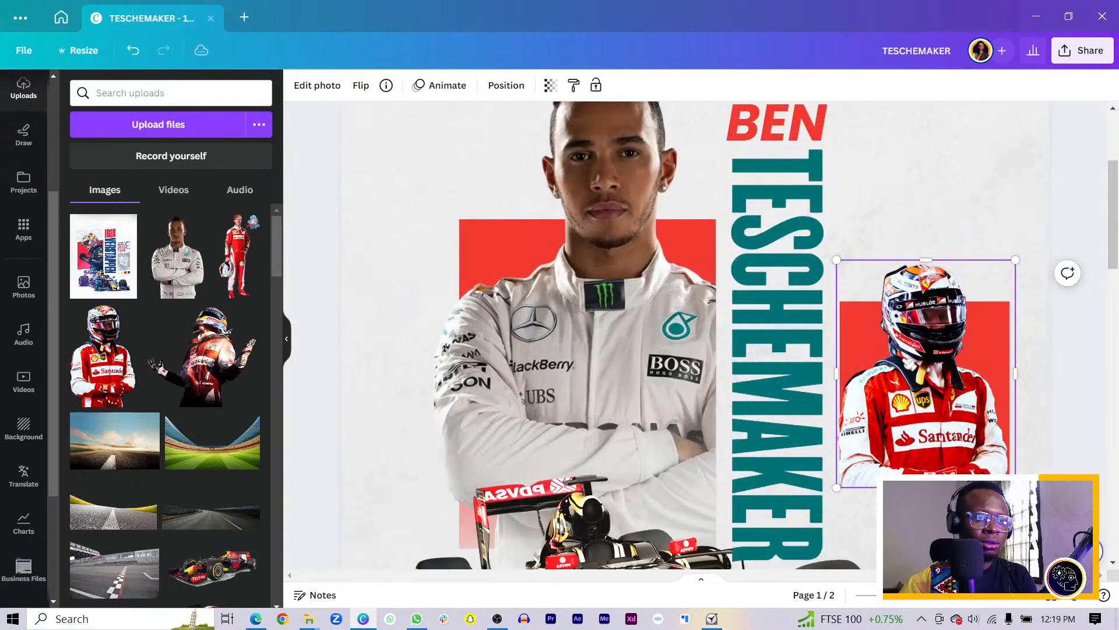
# Stretch the red block behind the Ferrari driver upward to 259 × 340
pyautogui.click(868, 335)
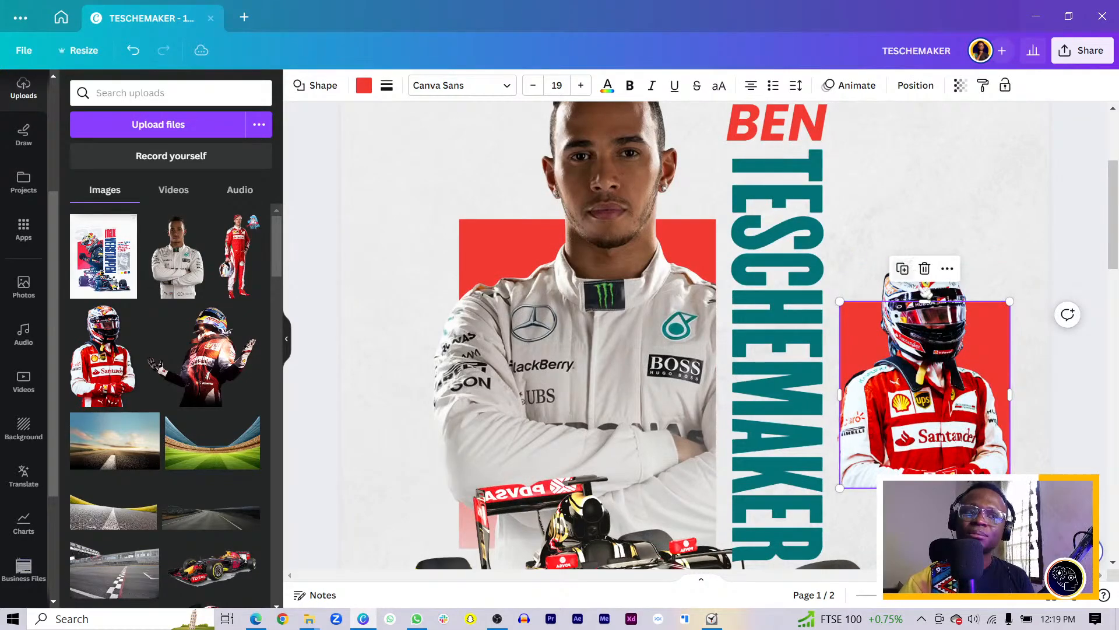
pyautogui.moveTo(924, 299); pyautogui.dragTo(924, 259)
pyautogui.moveTo(348, 190); pyautogui.dragTo(962, 350)
pyautogui.scroll(-1, 365, 179)
# Nudge the selected poster elements slightly right, then shift the invisible shape over the car left
pyautogui.scroll(-1, 369, 184)
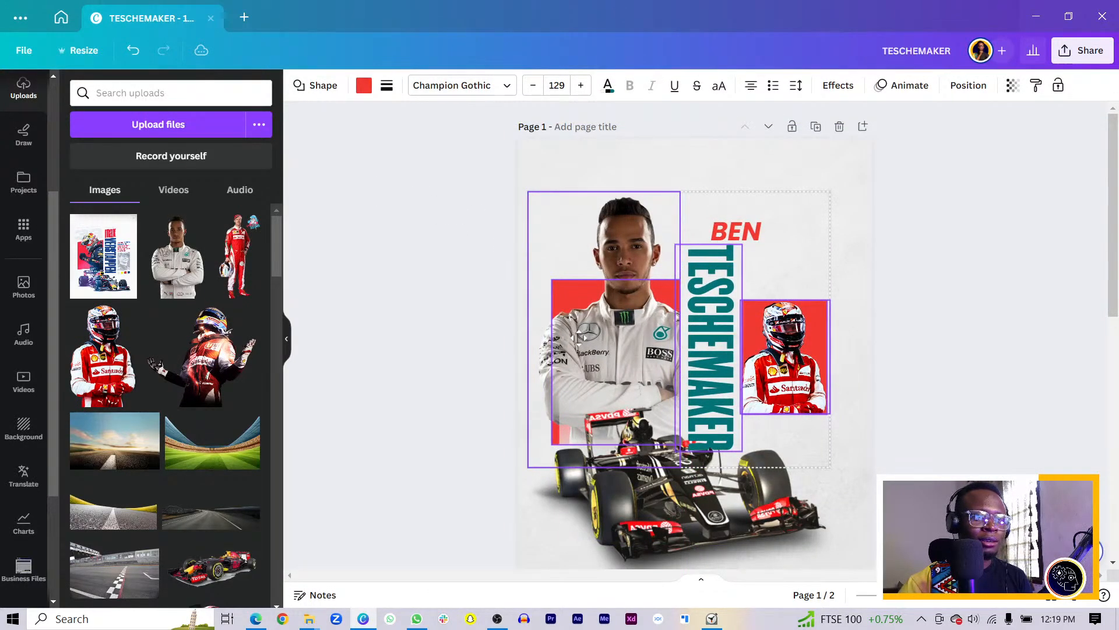
pyautogui.moveTo(579, 338); pyautogui.dragTo(580, 338)
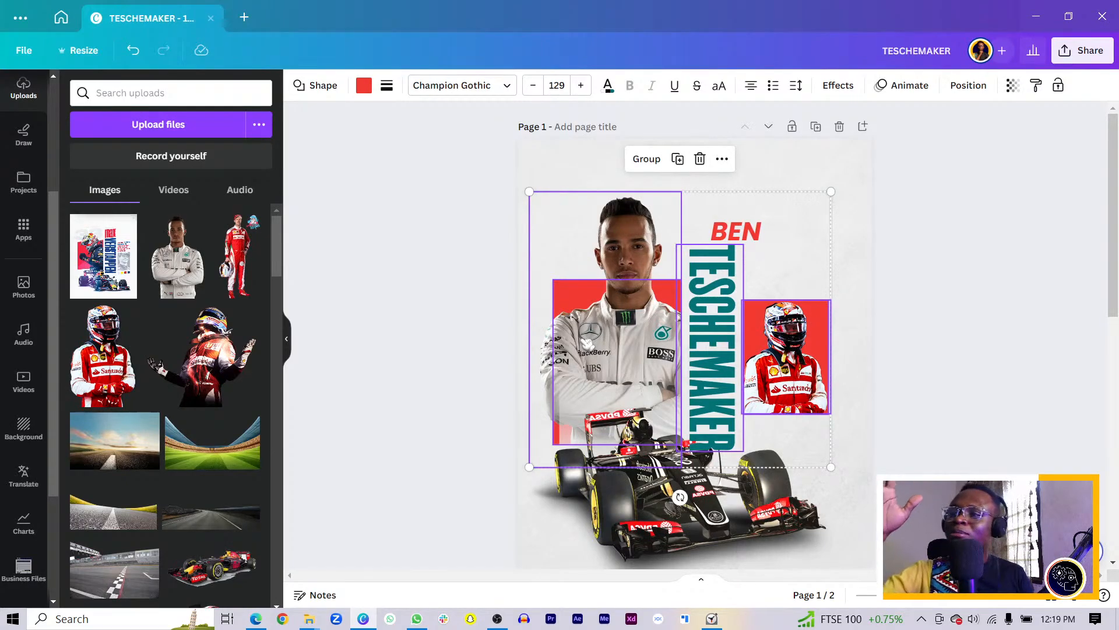
pyautogui.click(500, 420)
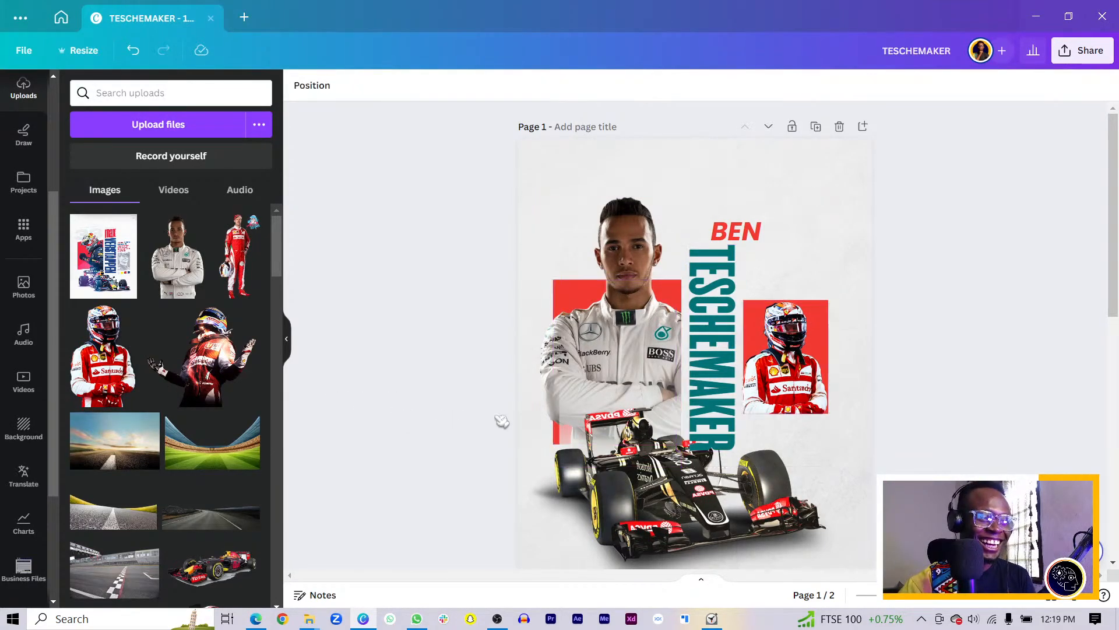
pyautogui.click(585, 375)
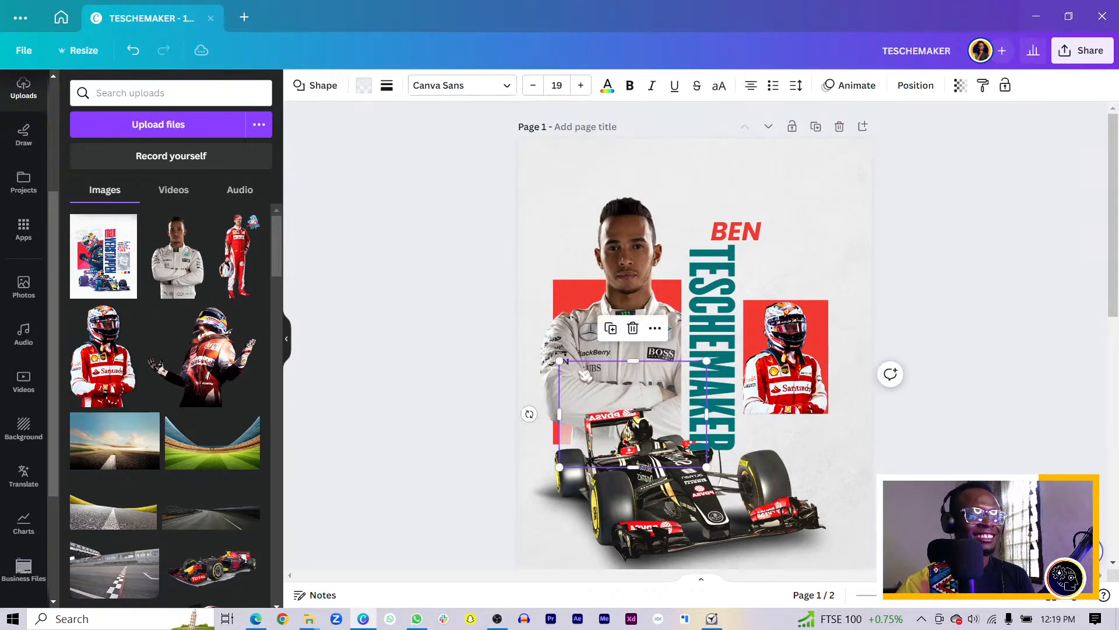
pyautogui.moveTo(584, 375); pyautogui.dragTo(558, 373)
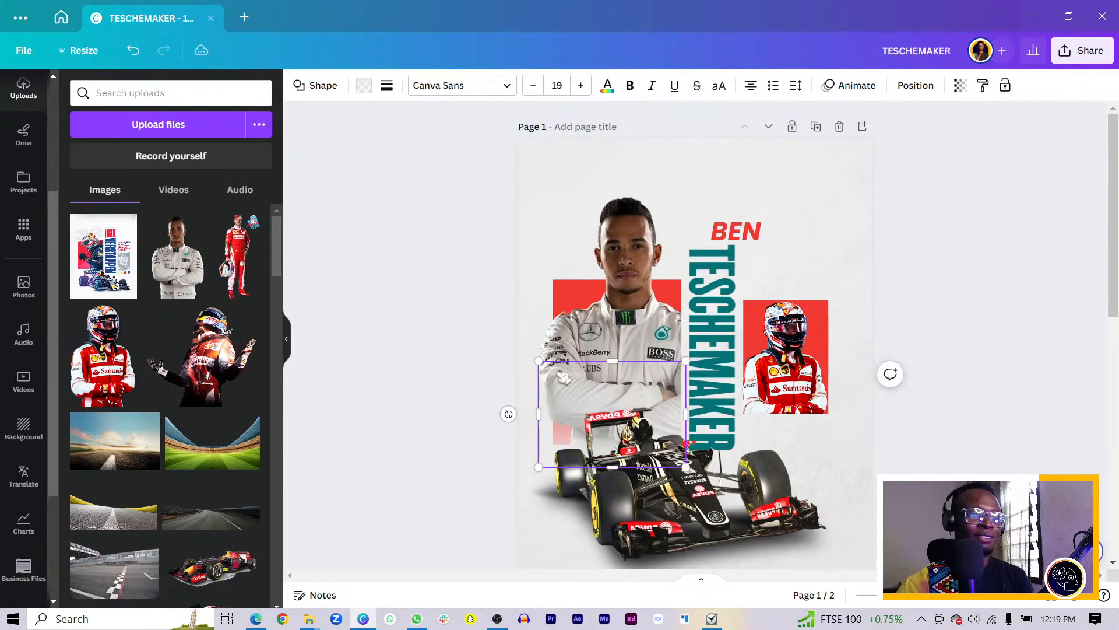
# Delete the stray invisible shape and narrow the Ferrari photo frame from both sides
pyautogui.press('Delete')
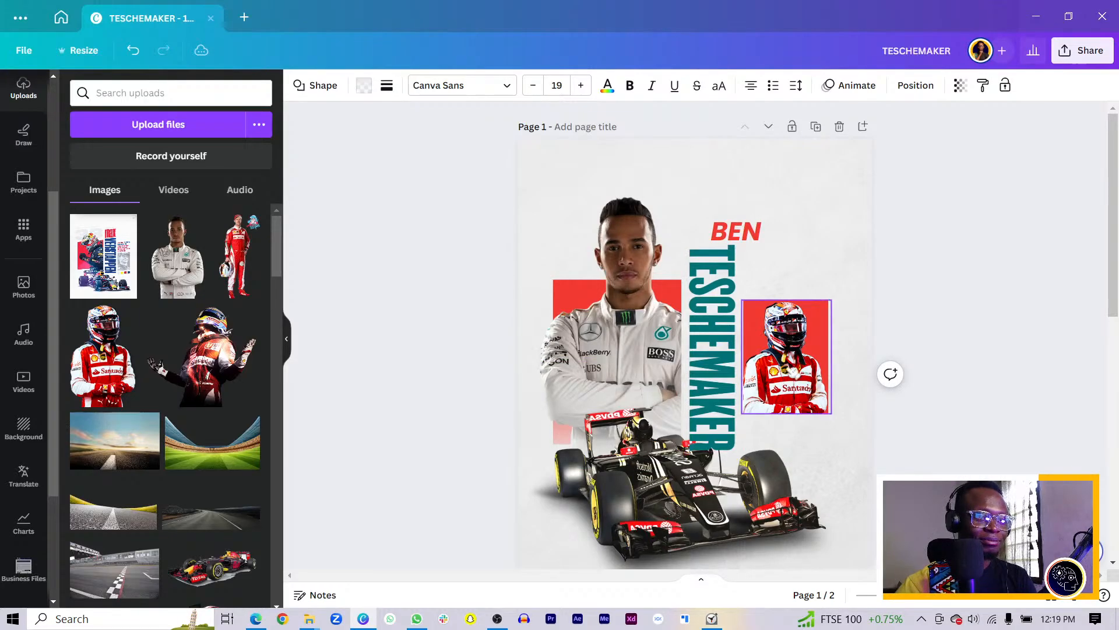
pyautogui.click(820, 370)
pyautogui.scroll(2, 821, 368)
pyautogui.scroll(1, 821, 368)
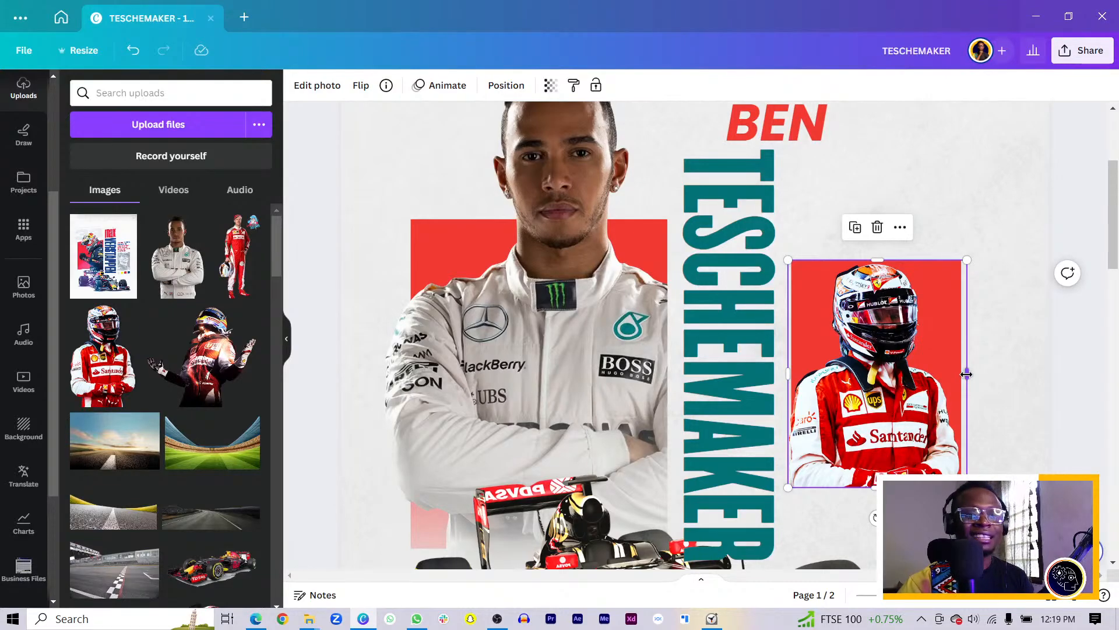
pyautogui.moveTo(967, 374); pyautogui.dragTo(961, 374)
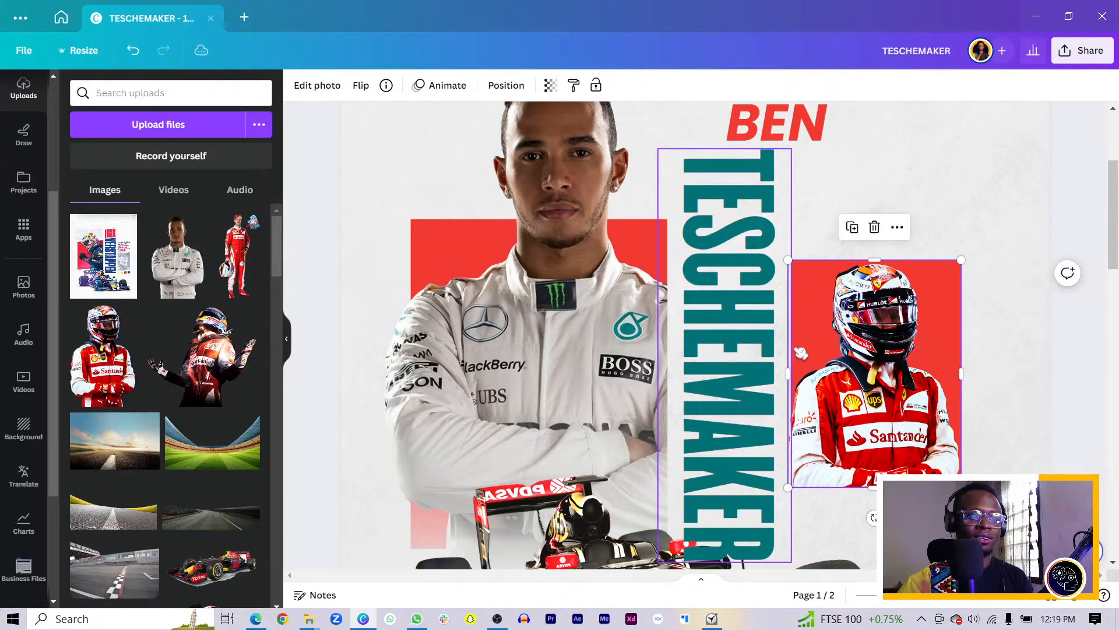
pyautogui.moveTo(791, 347); pyautogui.dragTo(795, 348)
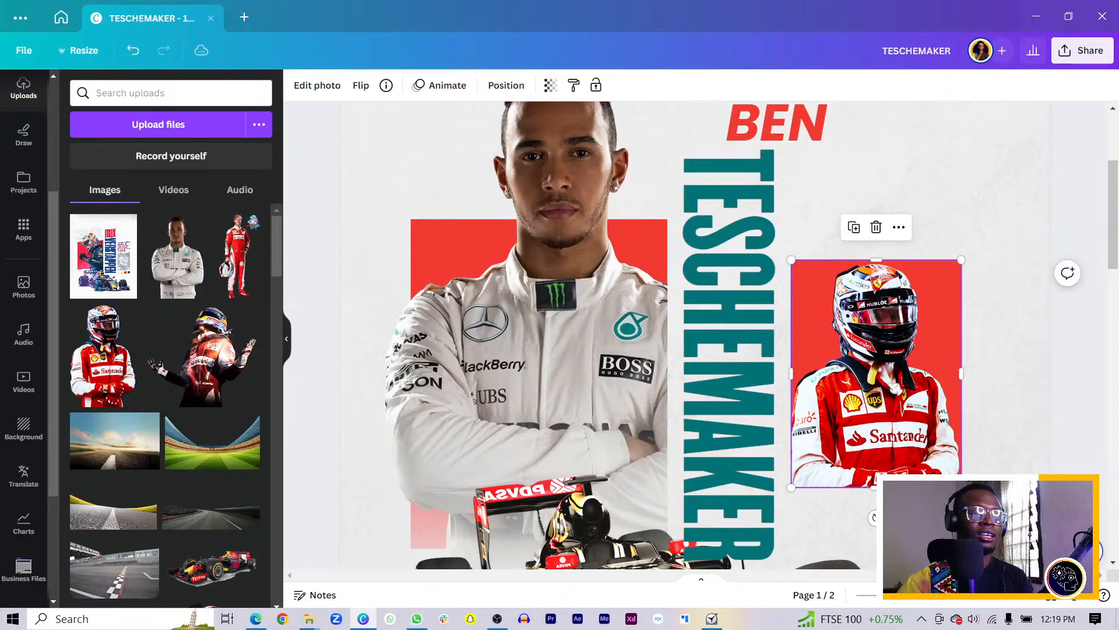
# Move the red frame and Ferrari photo down, then nudge them back up two steps
pyautogui.click(890, 384)
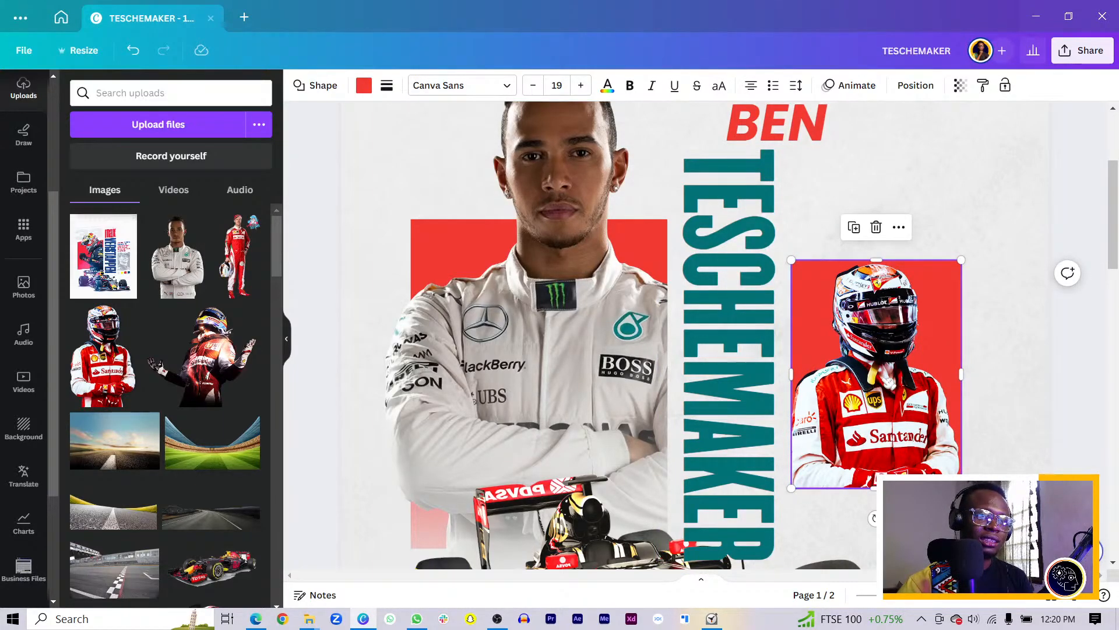
pyautogui.click(905, 304)
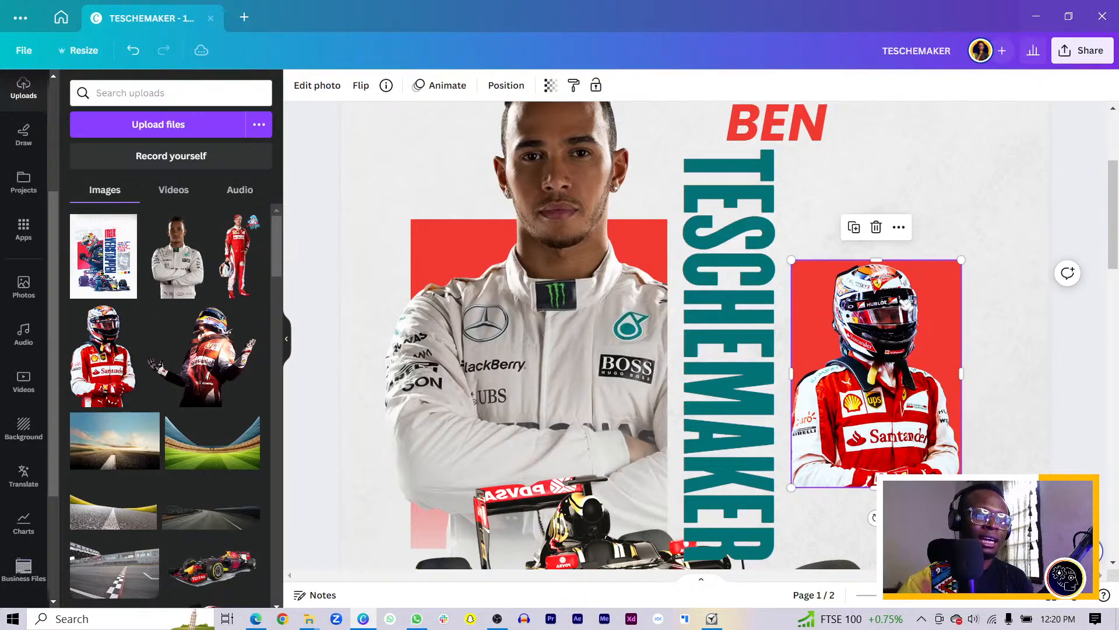
pyautogui.click(905, 306)
pyautogui.moveTo(892, 315); pyautogui.dragTo(894, 366)
pyautogui.scroll(-5, 989, 429)
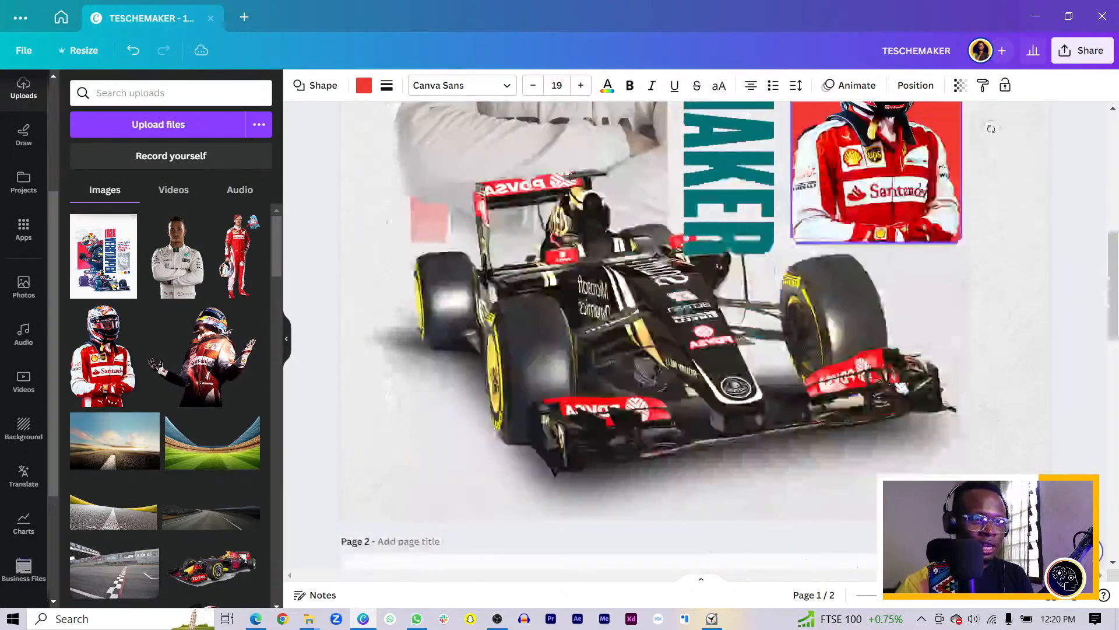
pyautogui.scroll(-5, 901, 385)
pyautogui.scroll(12, 900, 379)
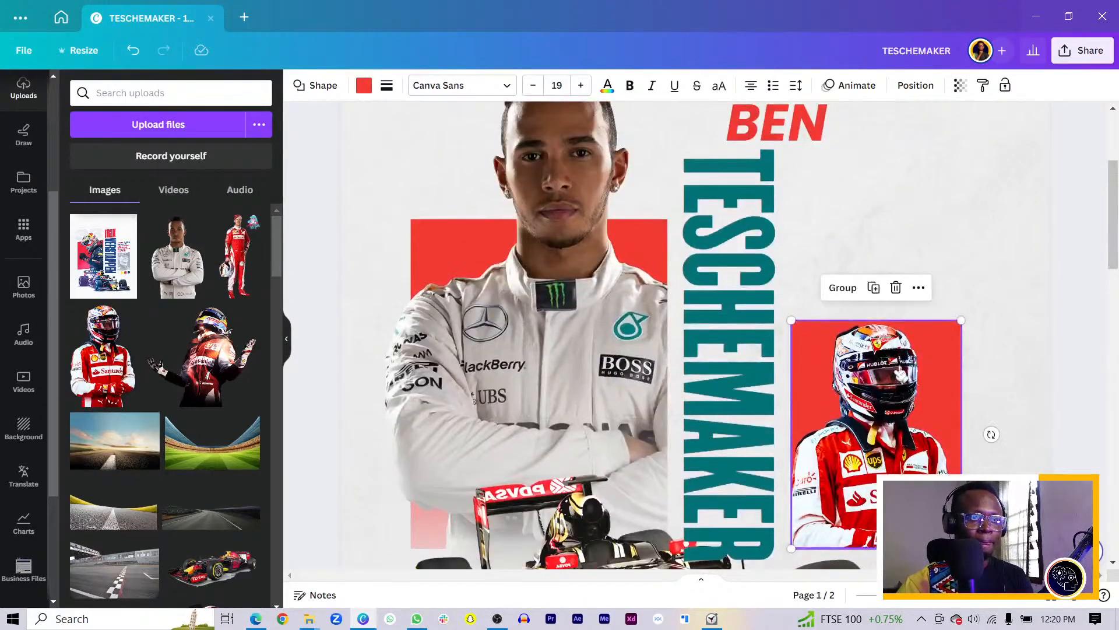
pyautogui.hotkey('shift', 'Up')
pyautogui.hotkey('shift', 'Up')
pyautogui.hotkey('shift', 'Up')
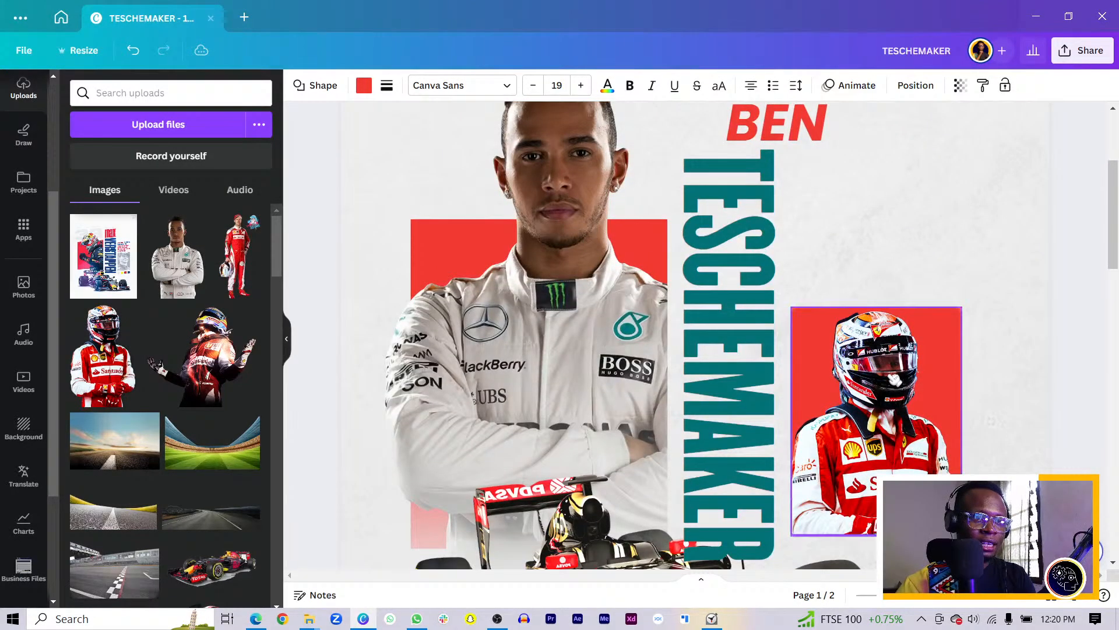
pyautogui.hotkey('shift', 'Up')
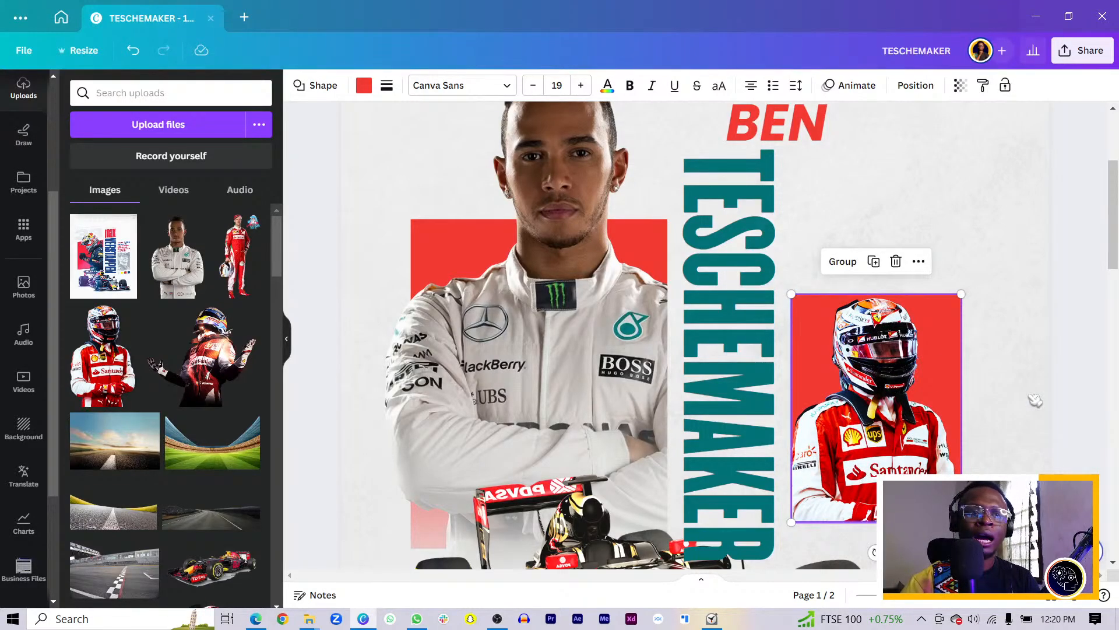
pyautogui.click(1026, 423)
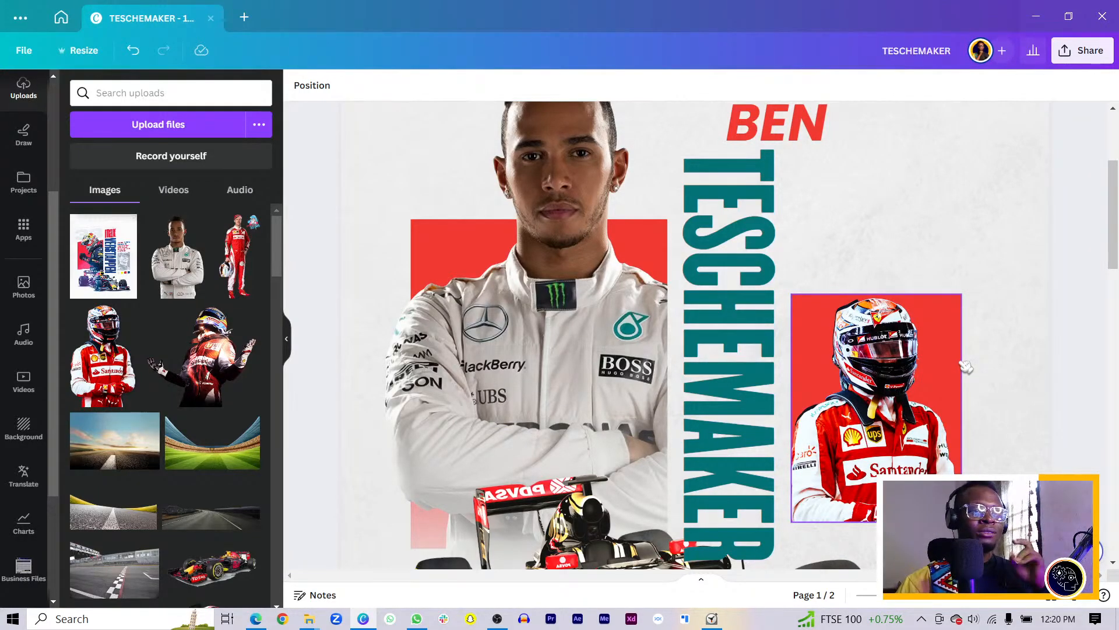
# Drag the red panel's top edge lower behind the Ferrari driver, then zoom out to review
pyautogui.click(940, 380)
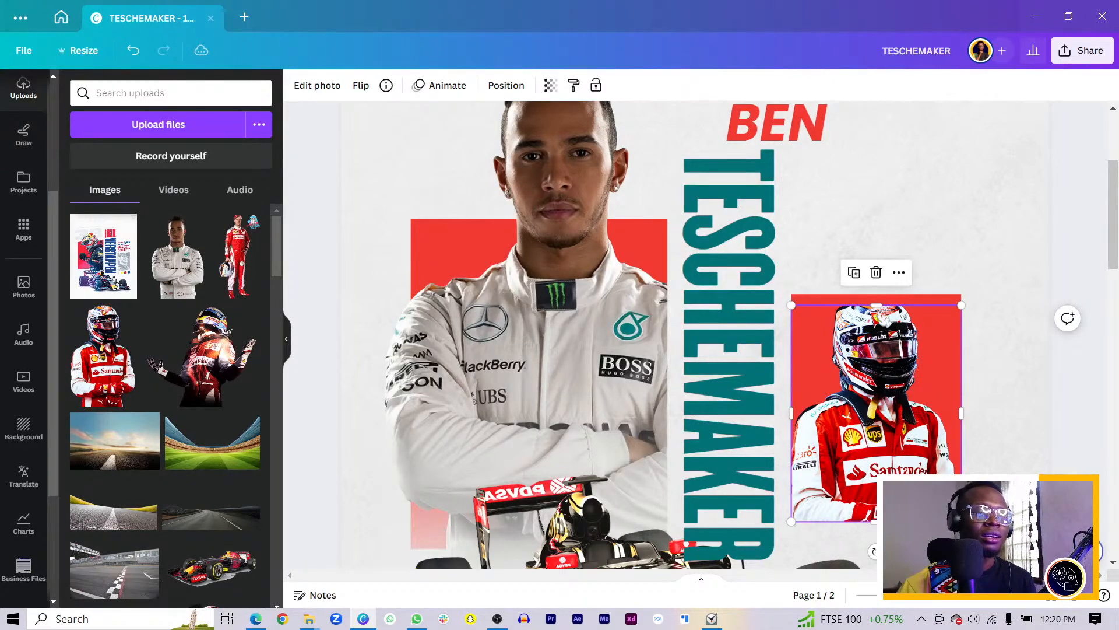
pyautogui.click(885, 318)
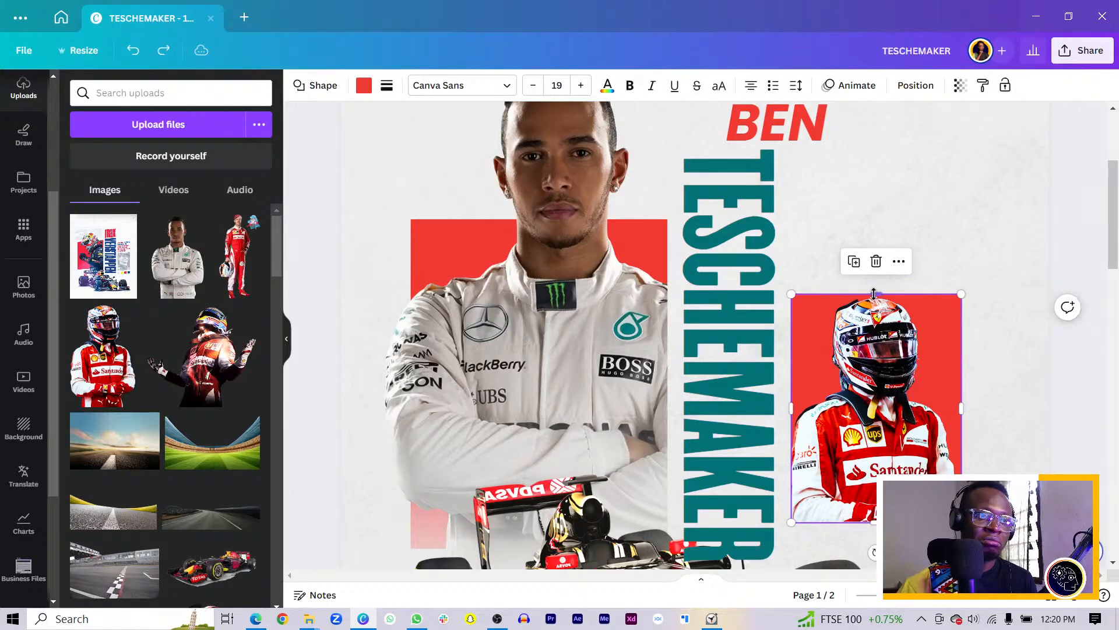
pyautogui.moveTo(874, 294); pyautogui.dragTo(874, 309)
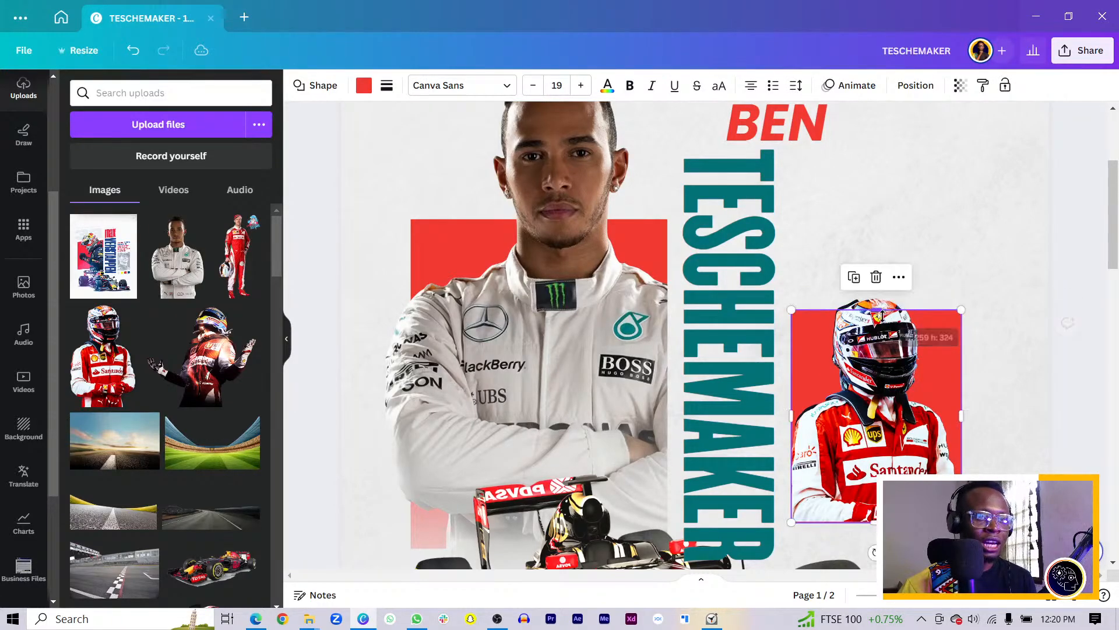
pyautogui.hotkey('ctrl', '-')
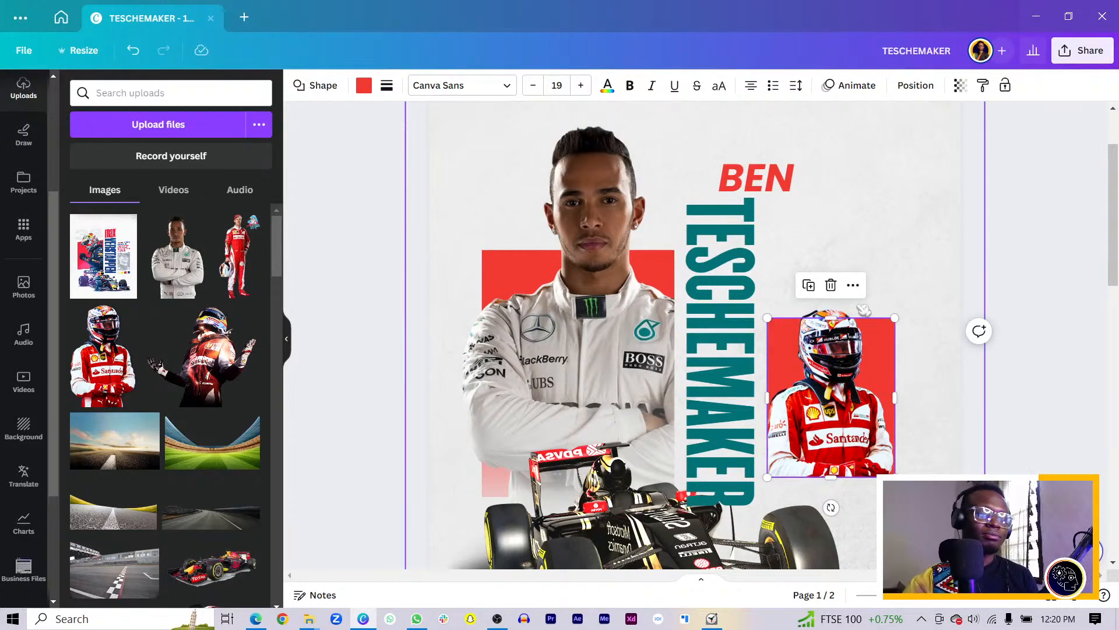
pyautogui.scroll(-10, 864, 309)
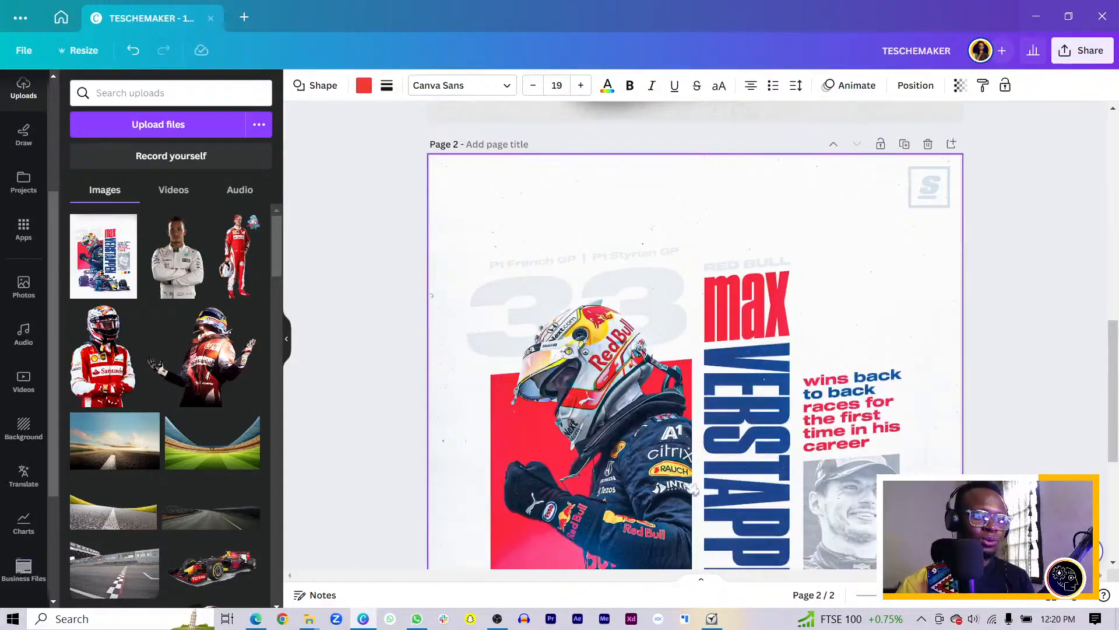
pyautogui.scroll(-5, 865, 415)
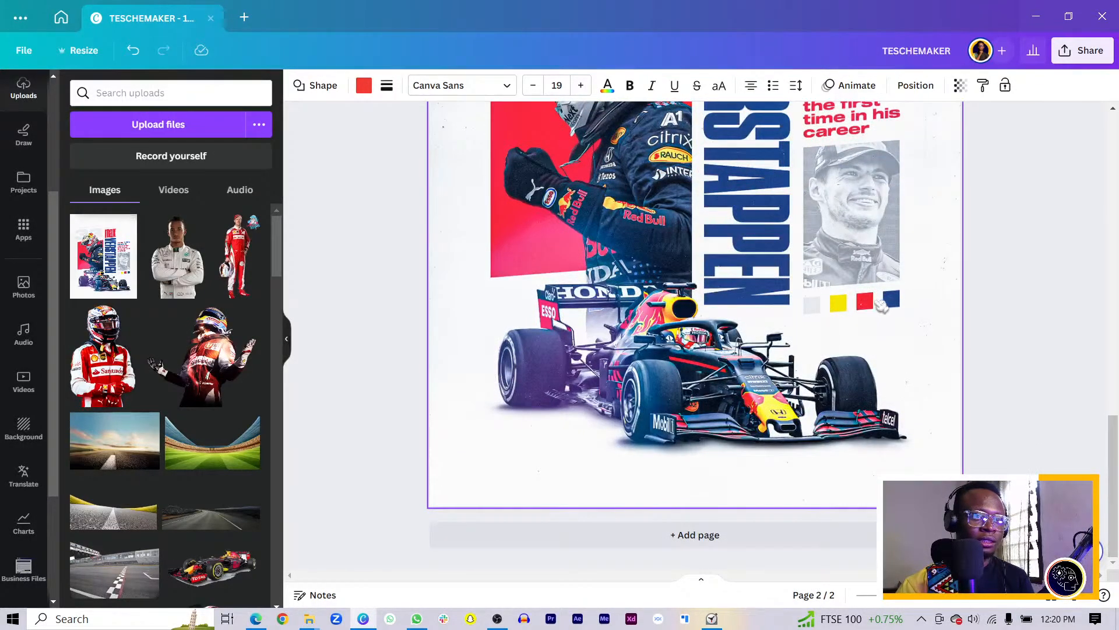
pyautogui.scroll(15, 882, 306)
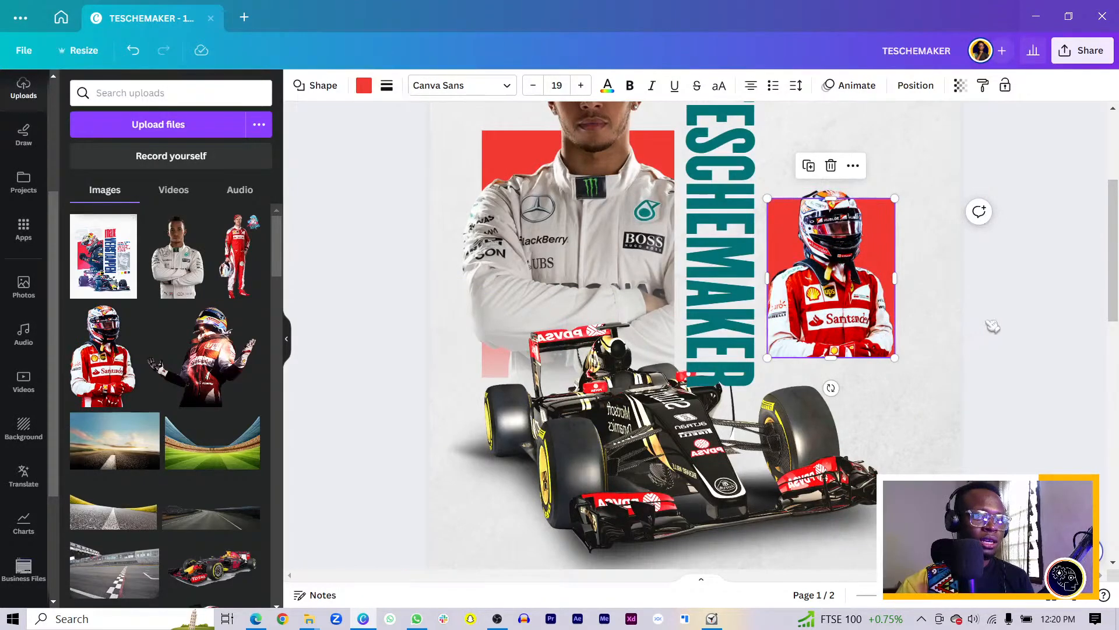
pyautogui.click(992, 327)
# Add a red square with R, shrink it to 57×57, and place it under the Ferrari inset
pyautogui.press('r')
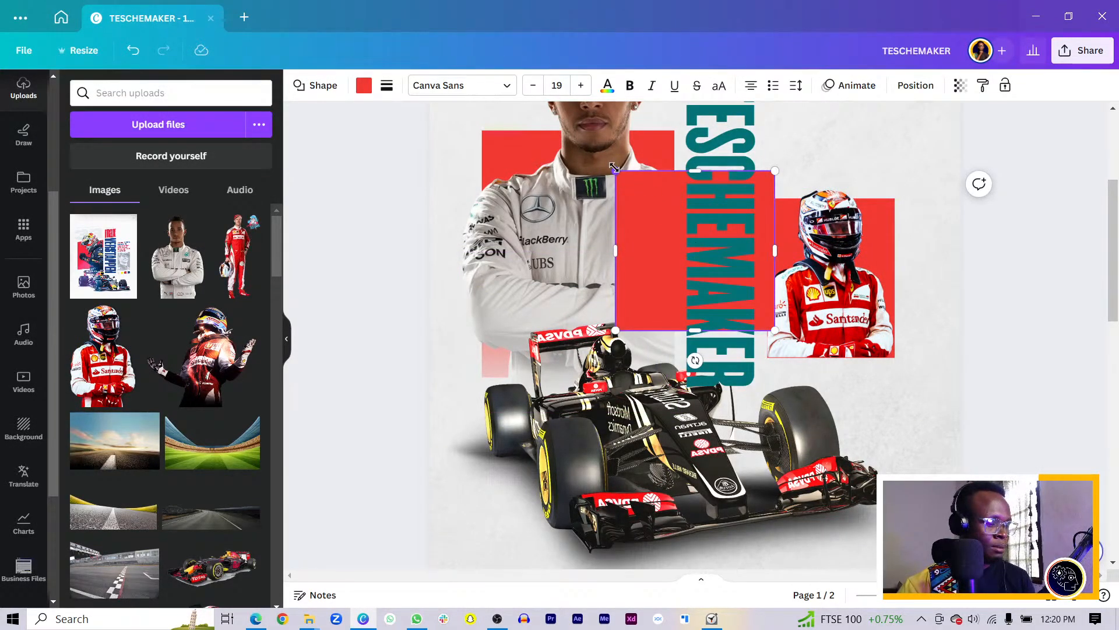
pyautogui.moveTo(614, 168); pyautogui.dragTo(686, 241)
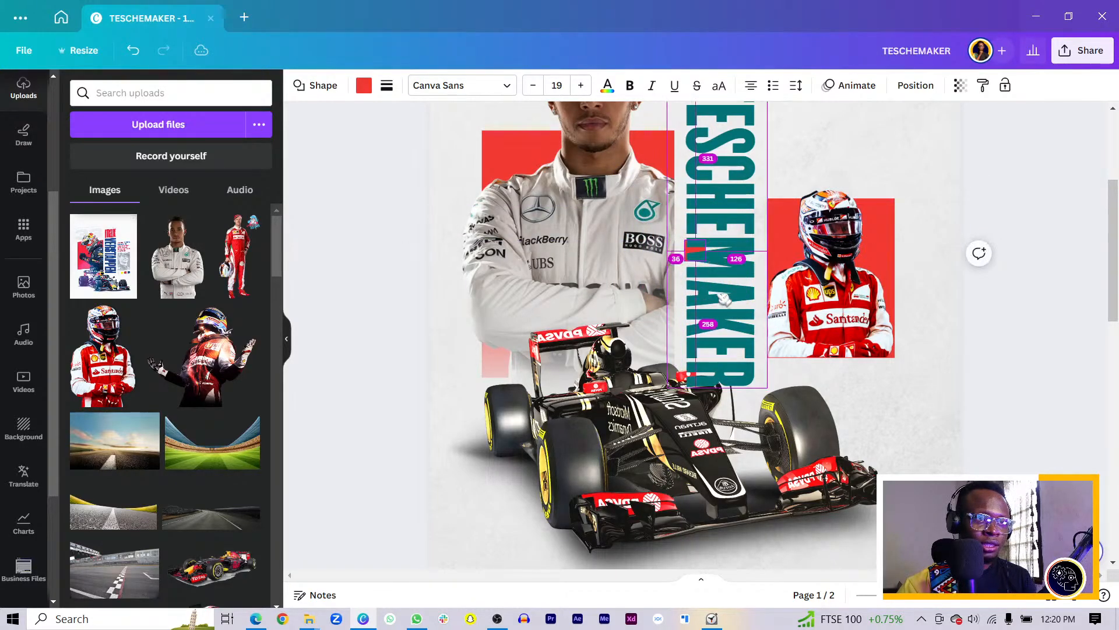
pyautogui.moveTo(707, 291); pyautogui.dragTo(786, 414)
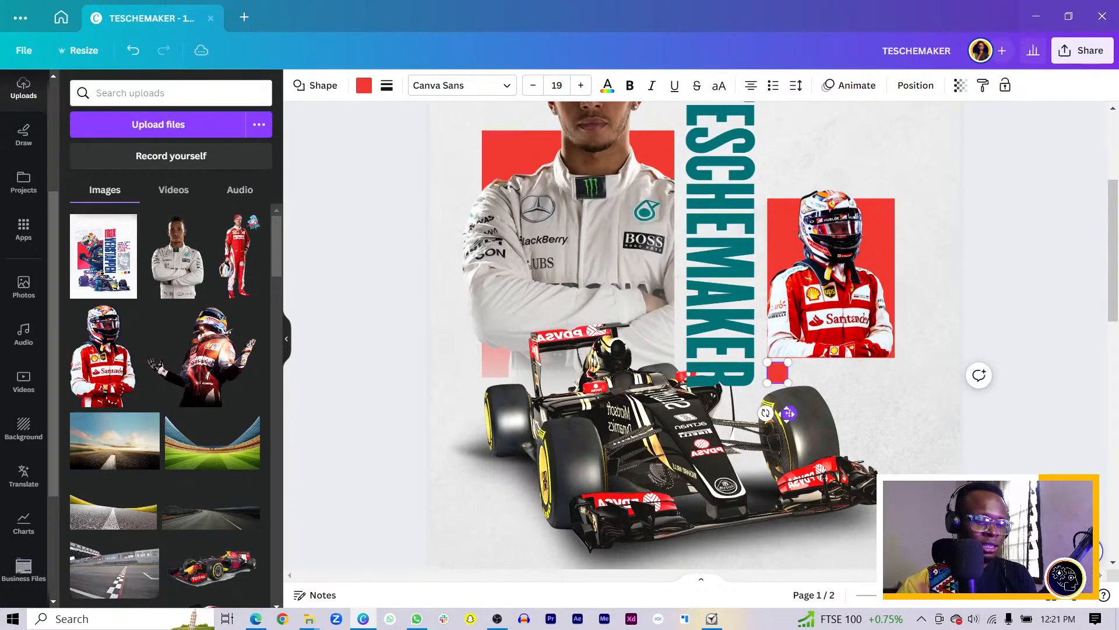
pyautogui.scroll(3, 901, 436)
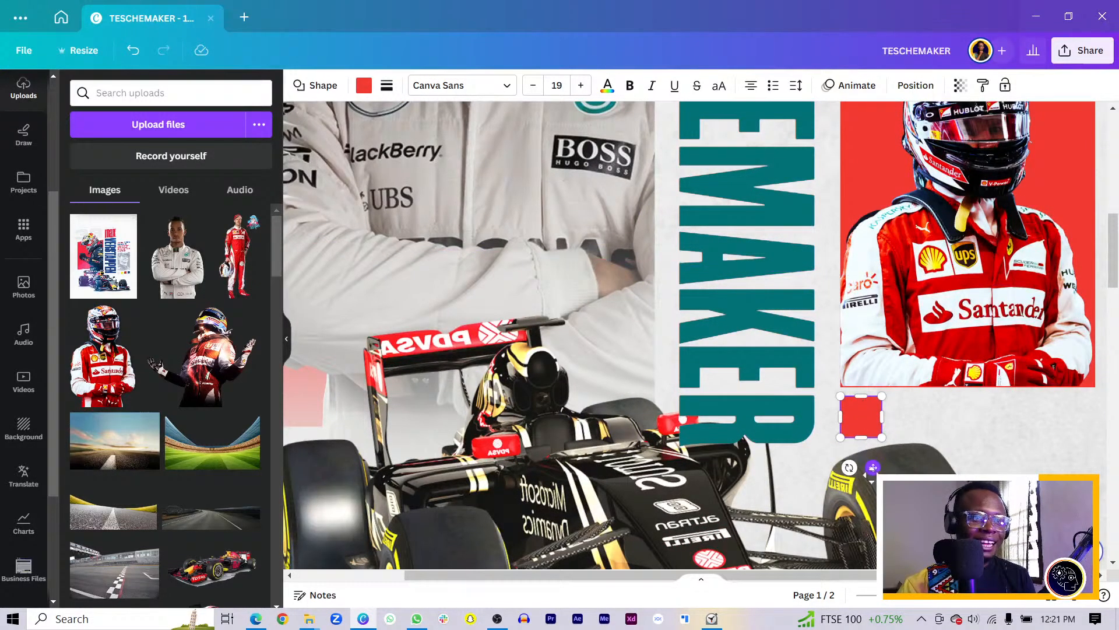
# Recolour the small square yellow and place a duplicate level to its right
pyautogui.click(1018, 440)
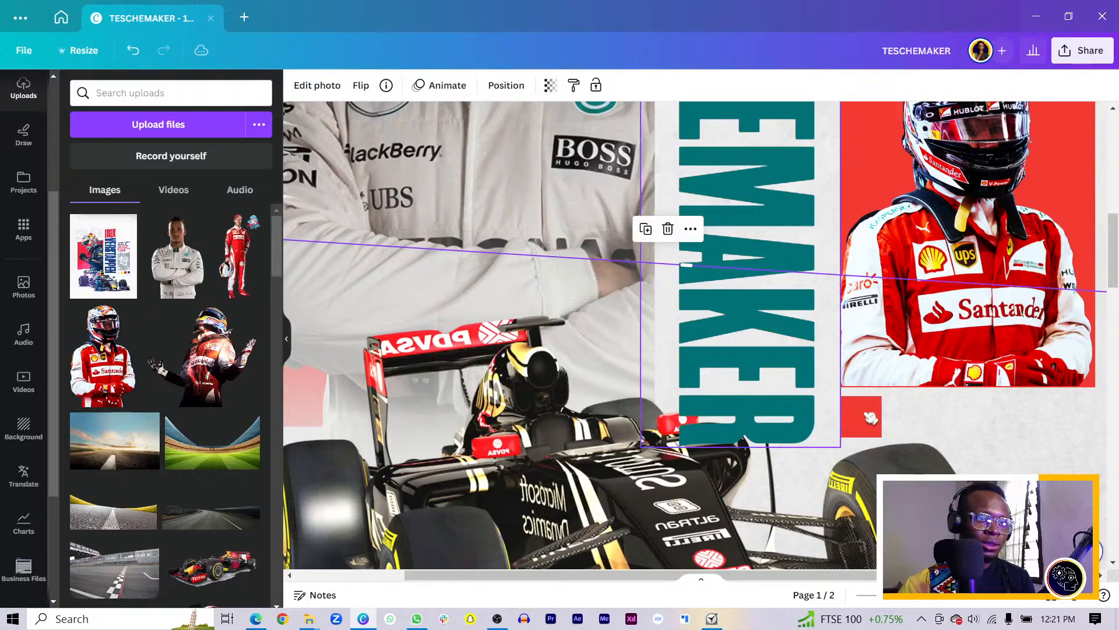
pyautogui.click(834, 421)
pyautogui.click(880, 427)
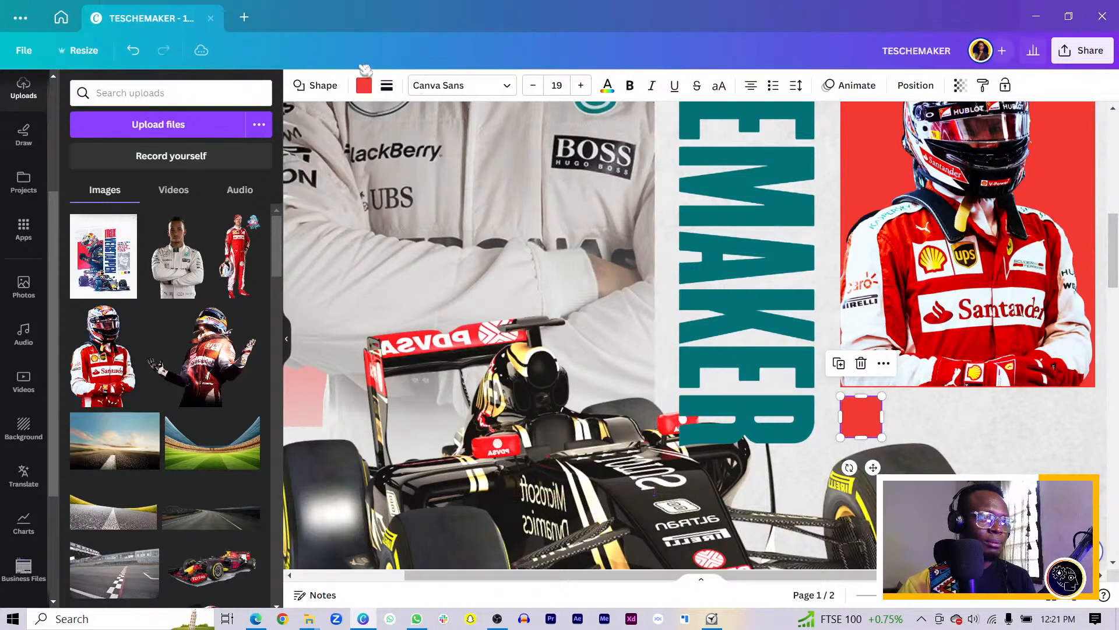
pyautogui.click(366, 87)
pyautogui.scroll(-3, 256, 432)
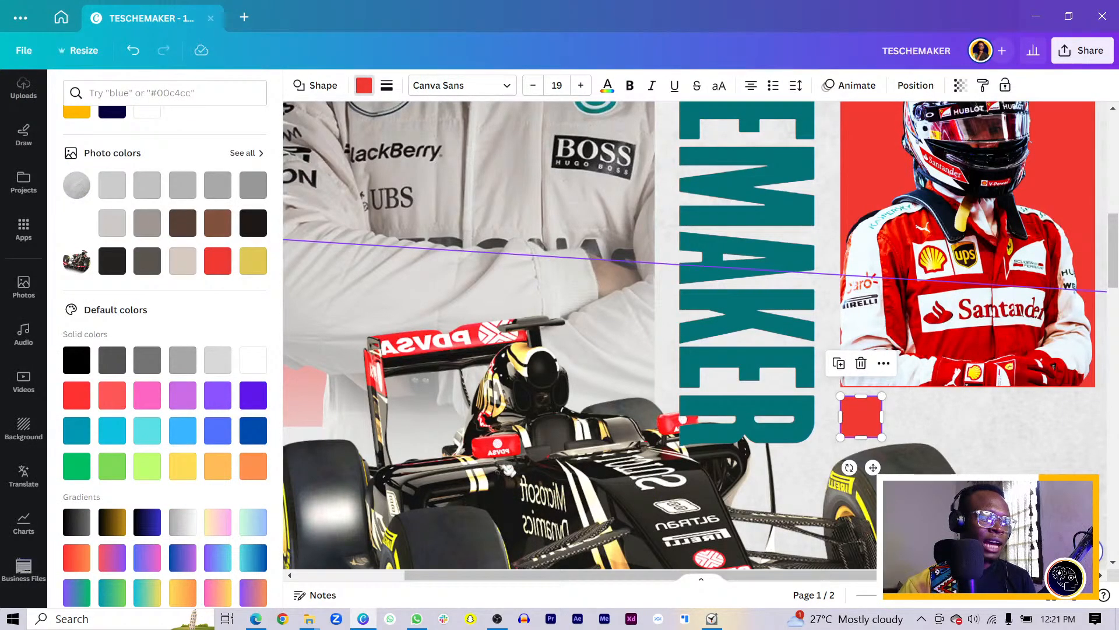
pyautogui.click(253, 261)
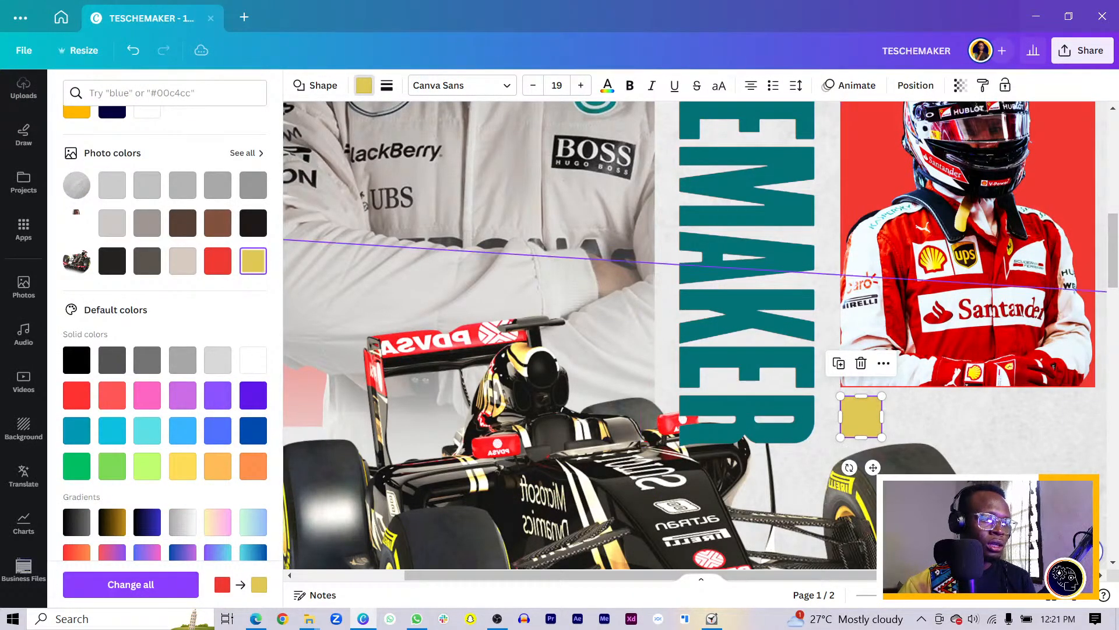
pyautogui.hotkey('ctrl', 'd')
pyautogui.moveTo(874, 443); pyautogui.dragTo(910, 424)
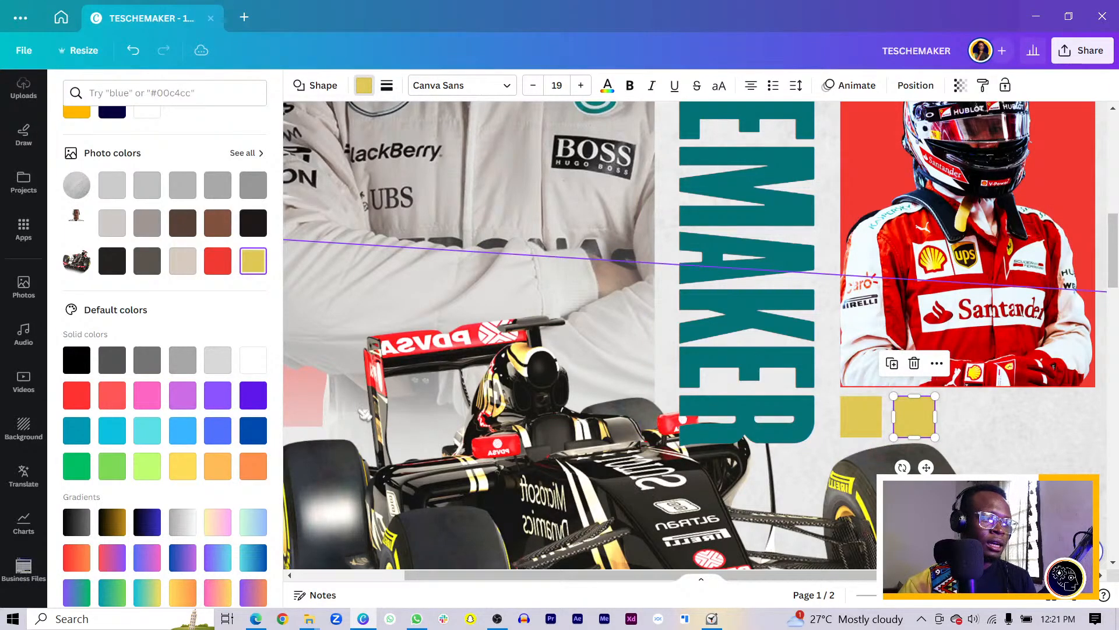
# Turn the second square red and the third copy teal, duplicating each alongside
pyautogui.click(217, 261)
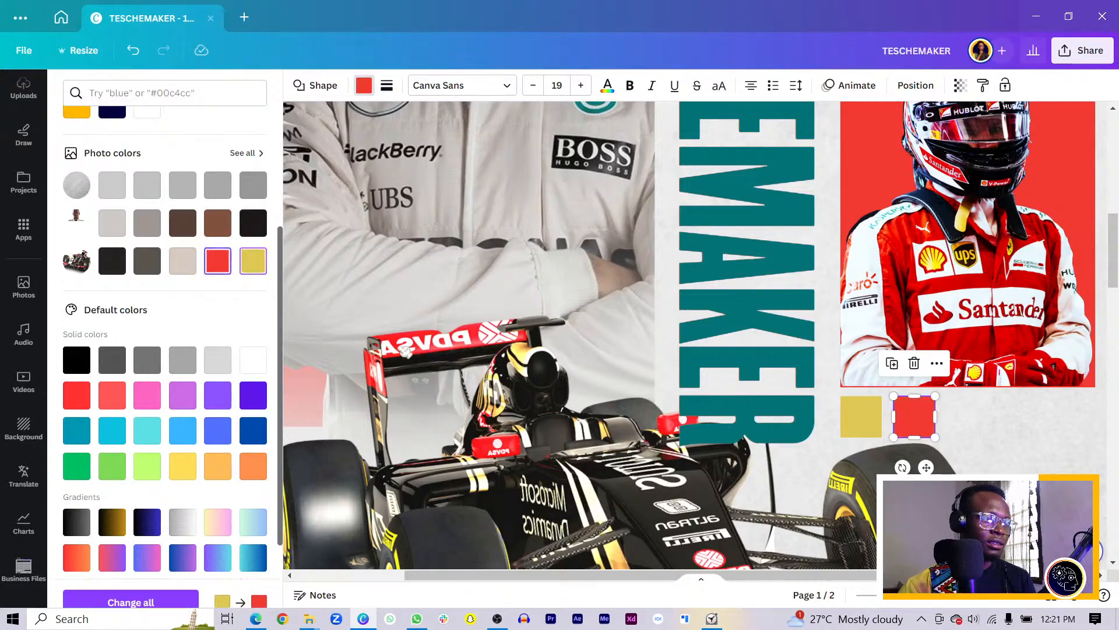
pyautogui.hotkey('ctrl', 'd')
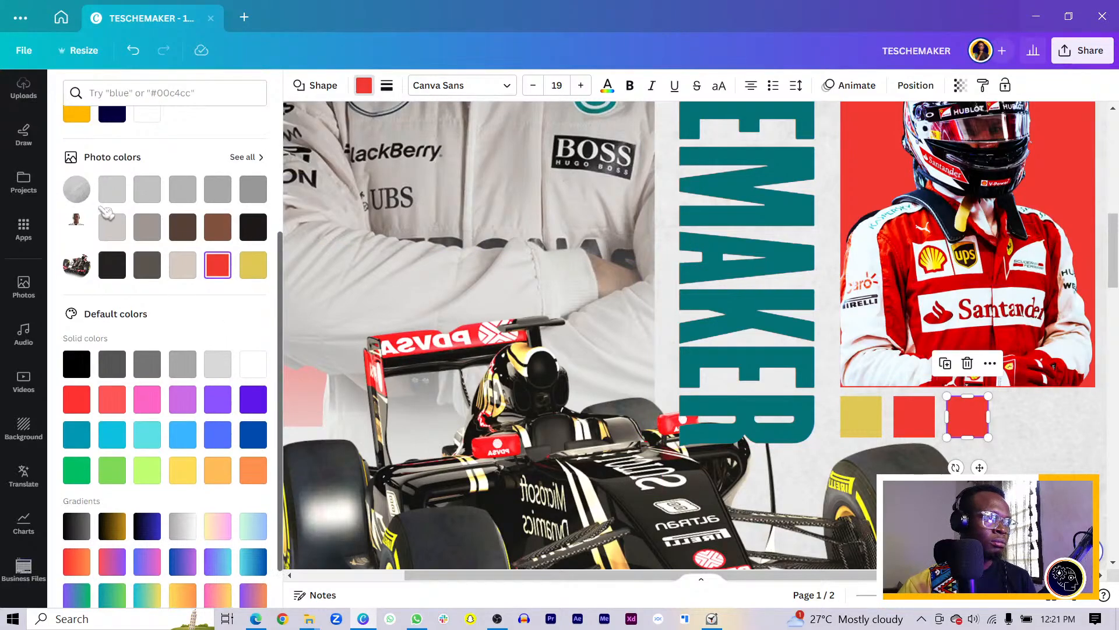
pyautogui.scroll(3, 198, 187)
pyautogui.click(197, 178)
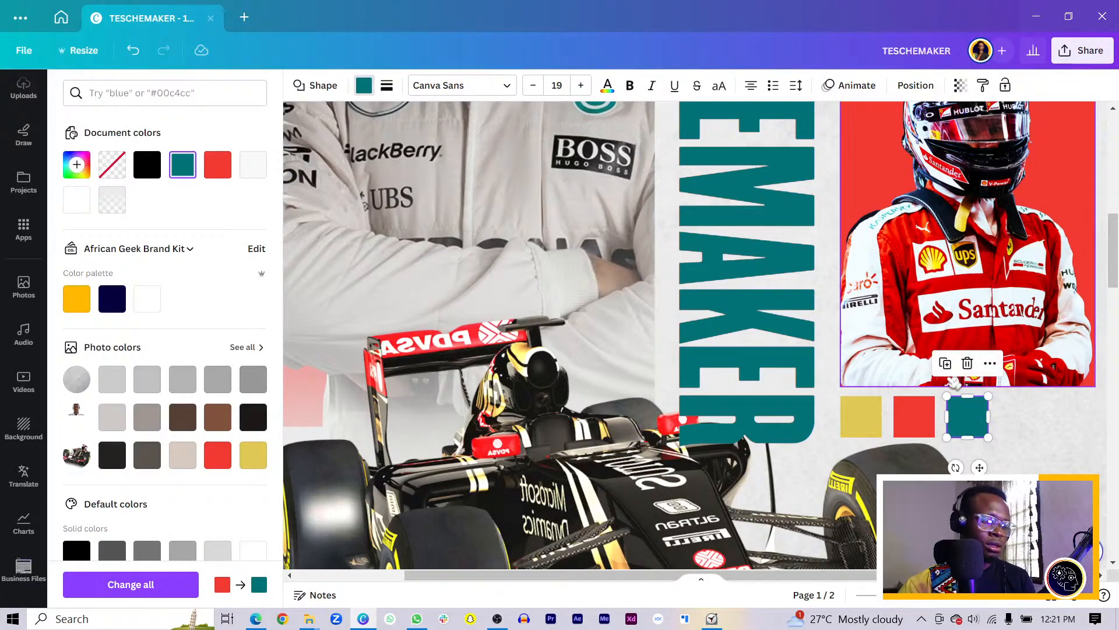
pyautogui.hotkey('ctrl', 'd')
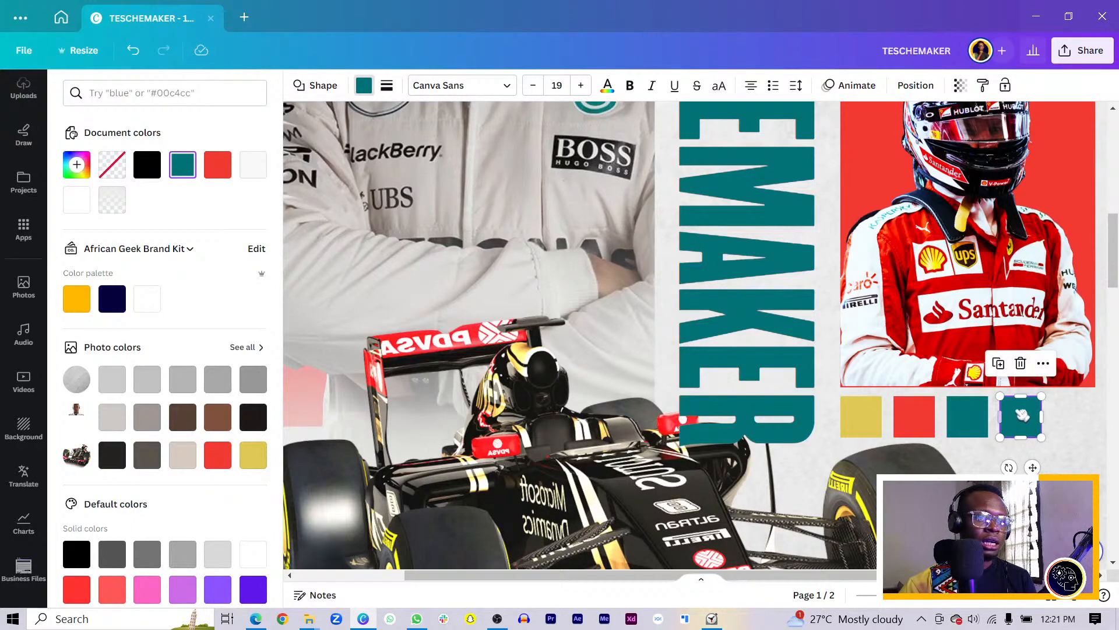
# Make the fourth square dark grey-black and the fifth duplicate red, then close the colour panel
pyautogui.scroll(1, 521, 301)
pyautogui.scroll(3, 520, 302)
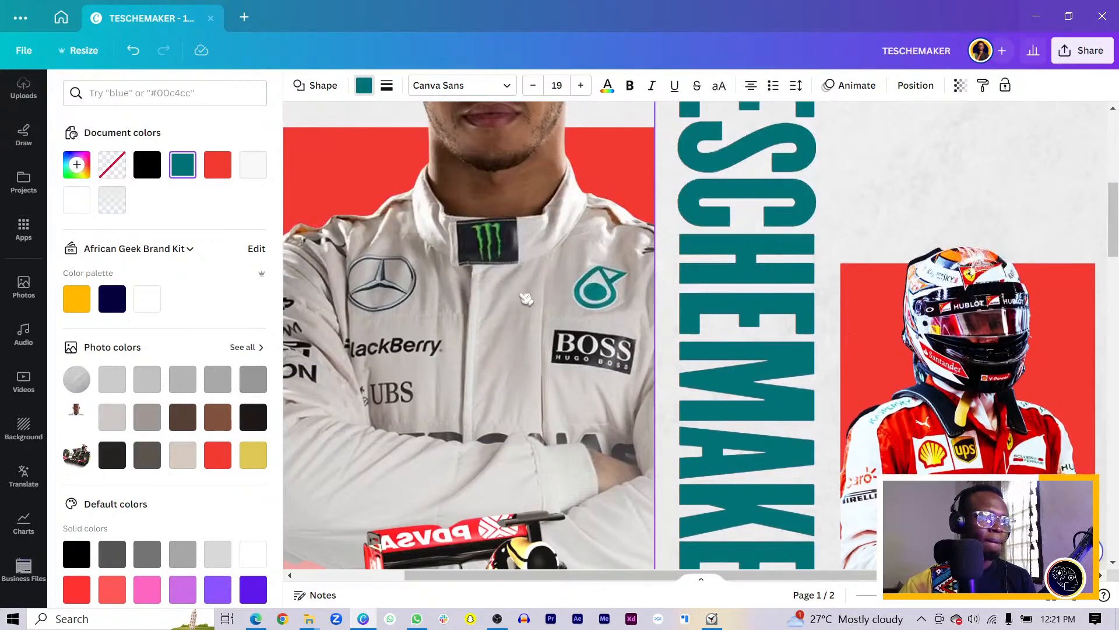
pyautogui.scroll(-7, 455, 175)
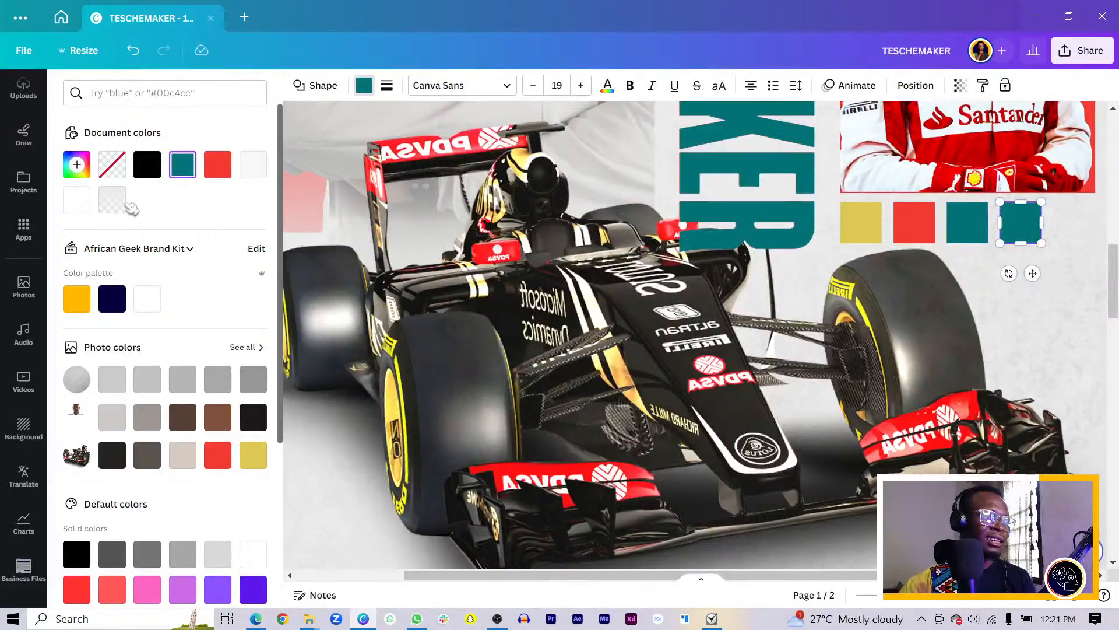
pyautogui.click(187, 425)
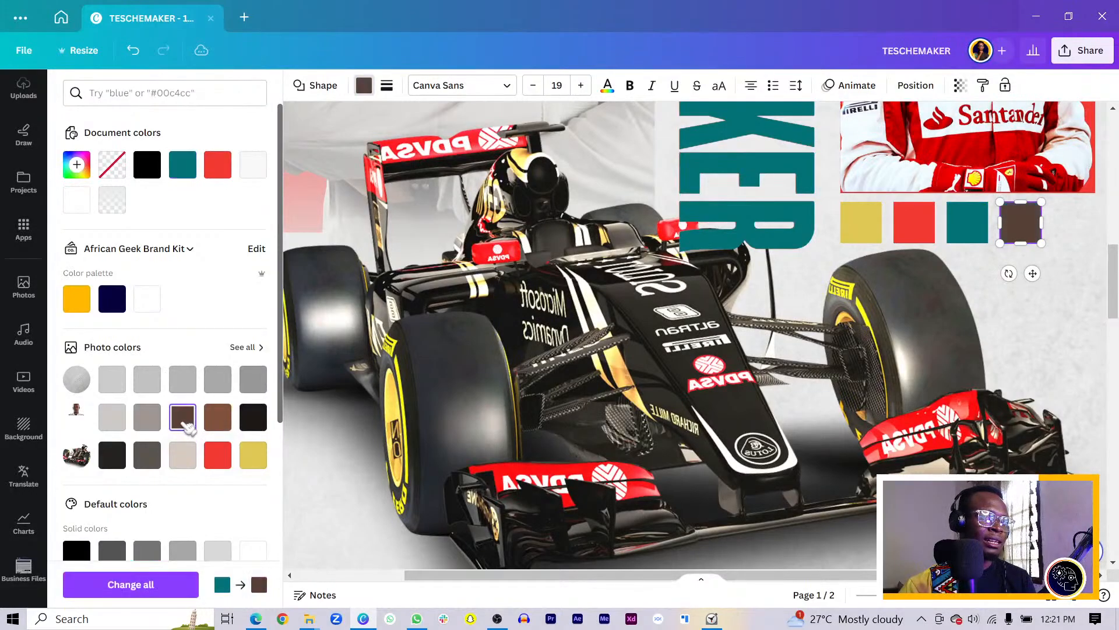
pyautogui.click(252, 420)
pyautogui.click(115, 456)
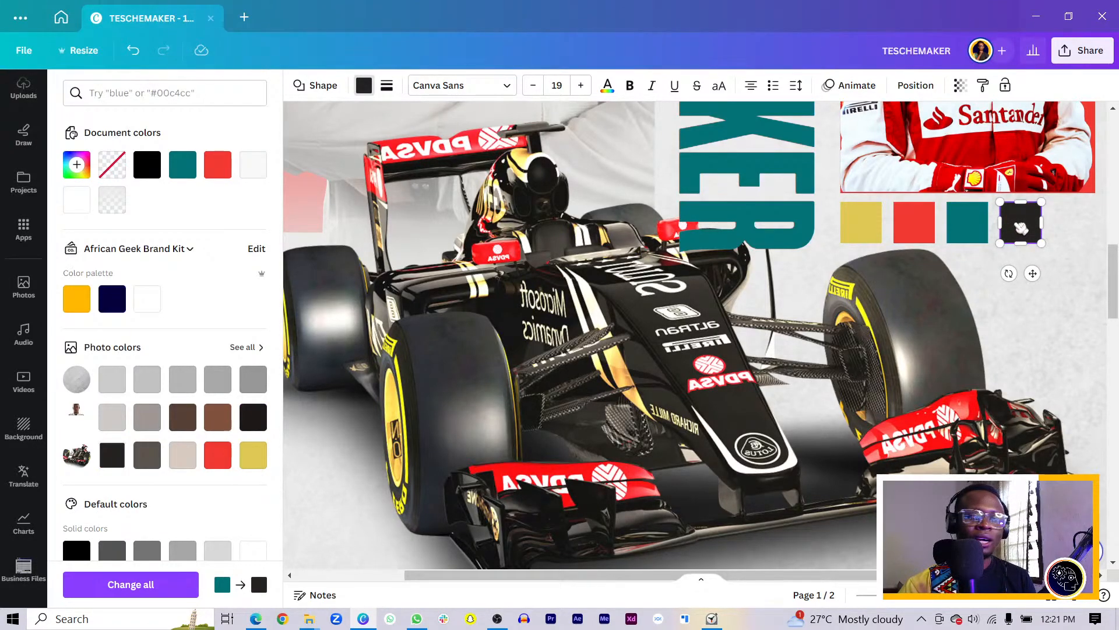
pyautogui.hotkey('ctrl', 'd')
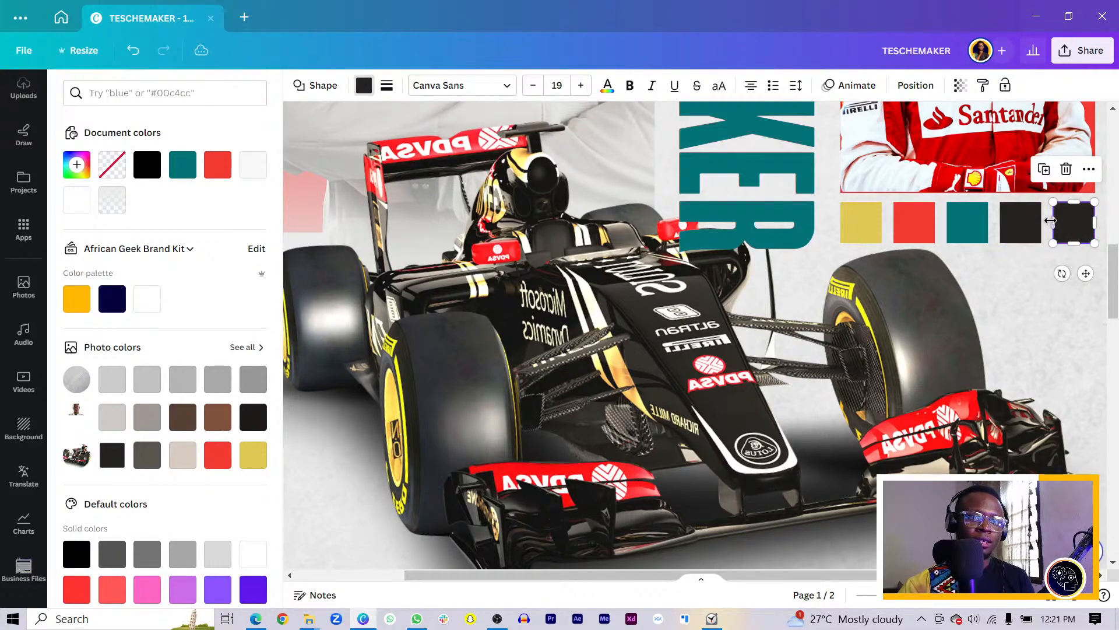
pyautogui.click(217, 165)
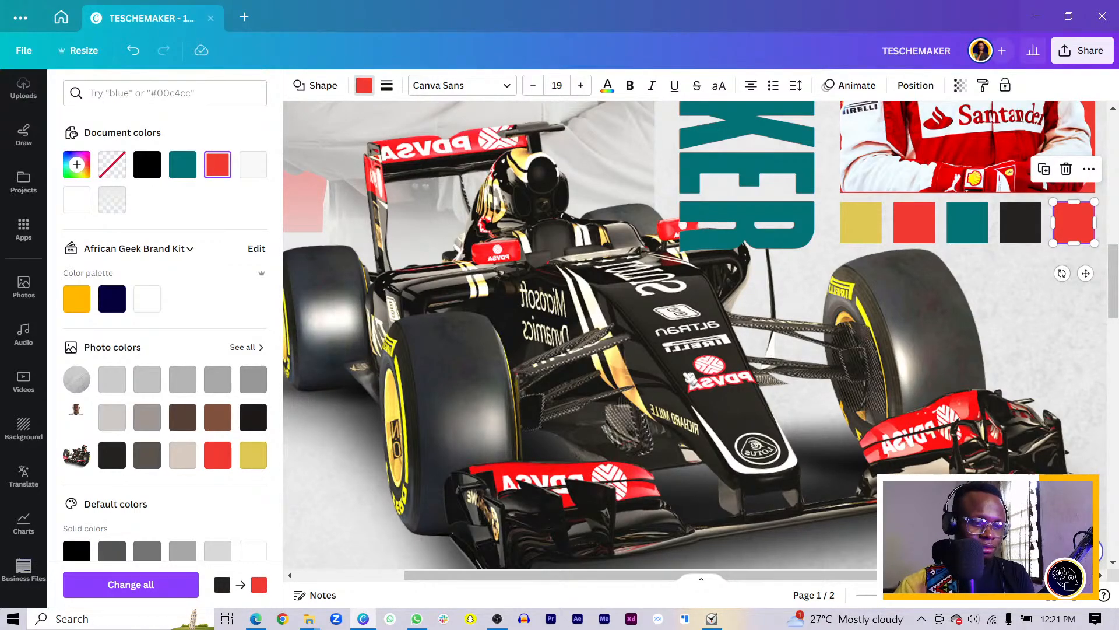
pyautogui.click(690, 377)
pyautogui.keyDown('ctrl'); pyautogui.scroll(-2, 690, 377); pyautogui.keyUp('ctrl')
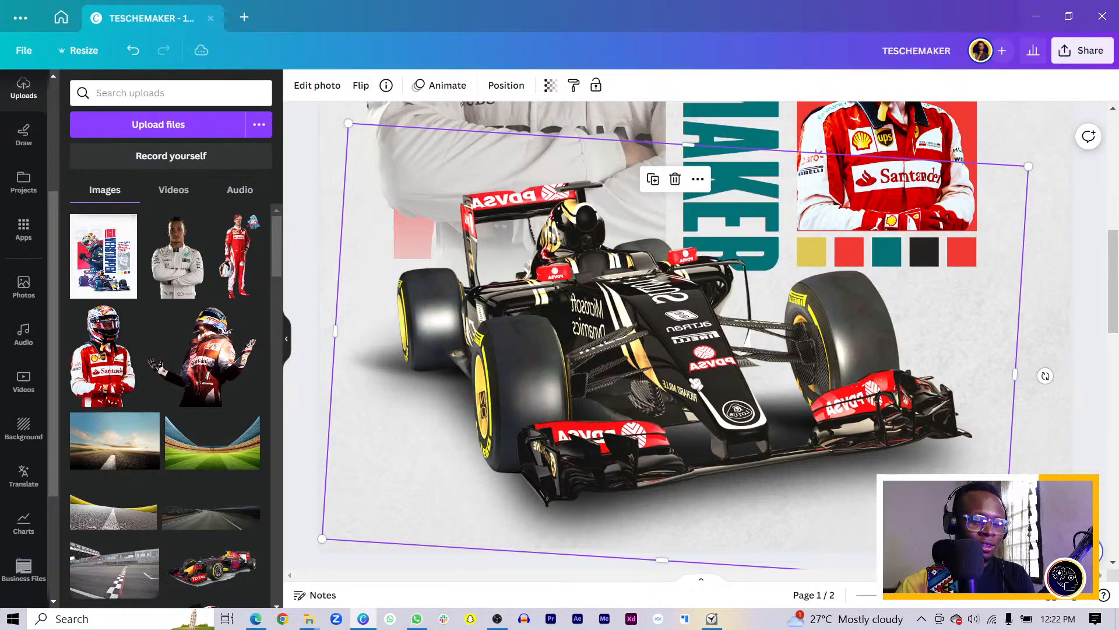
pyautogui.click(1103, 389)
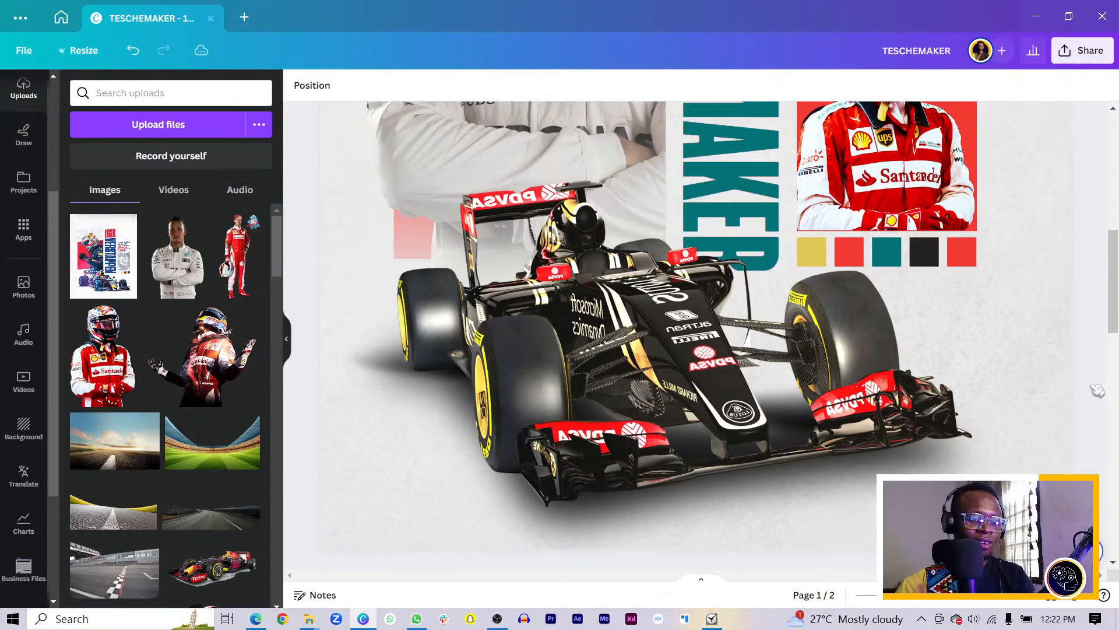
pyautogui.keyDown('ctrl'); pyautogui.scroll(-3, 1098, 389); pyautogui.keyUp('ctrl')
pyautogui.scroll(3, 985, 374)
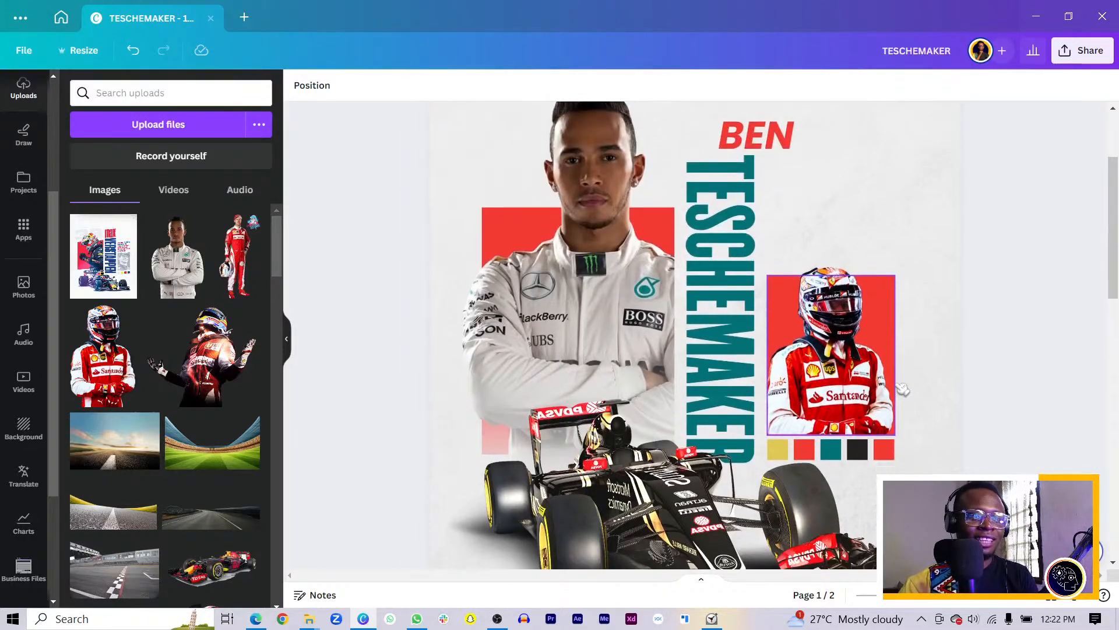
pyautogui.scroll(-3, 902, 389)
pyautogui.scroll(4, 894, 325)
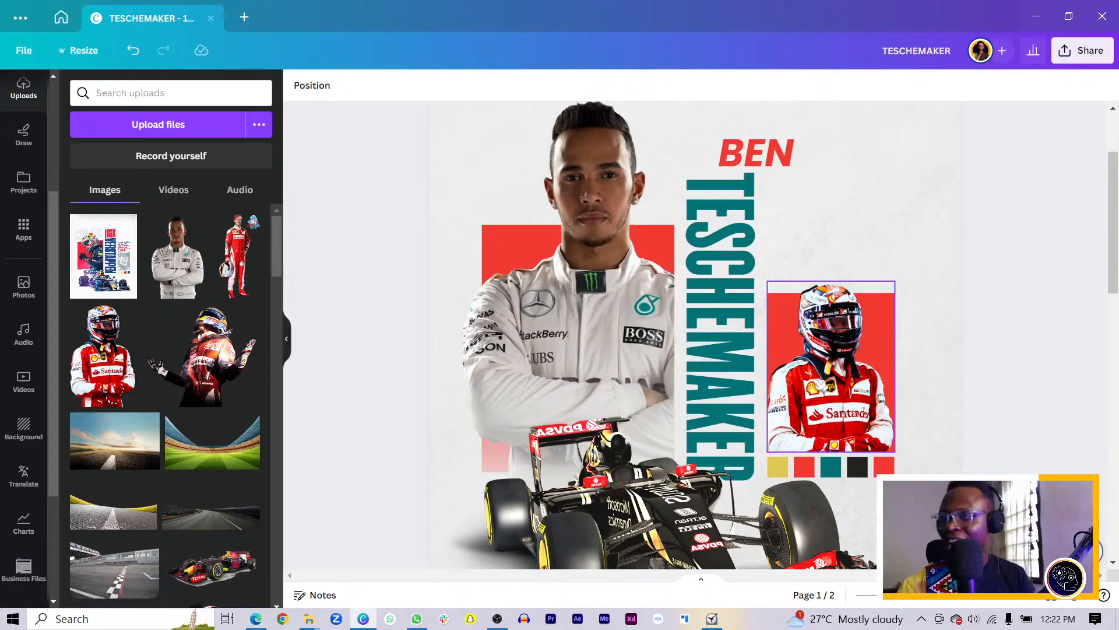
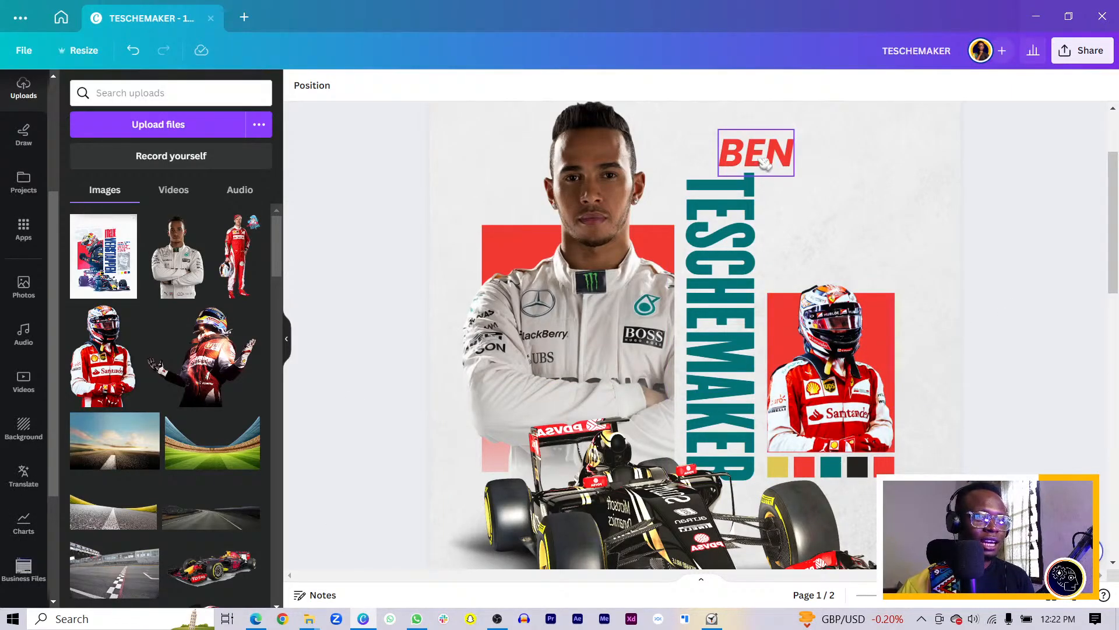
pyautogui.click(724, 157)
pyautogui.moveTo(724, 157); pyautogui.dragTo(721, 156)
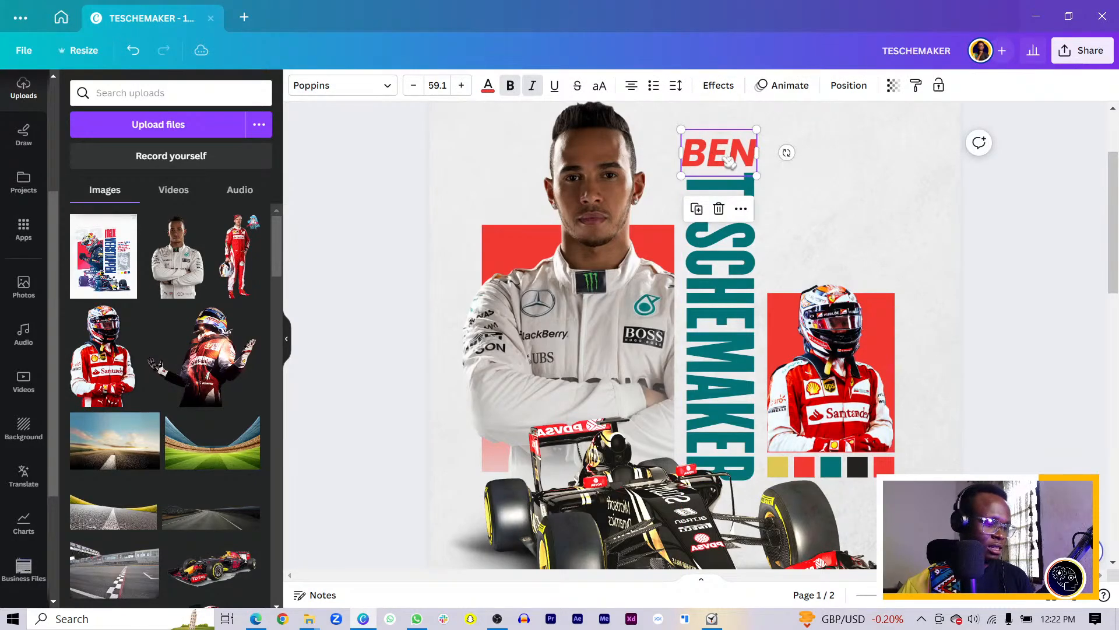
pyautogui.hotkey('ctrl', 'd')
pyautogui.moveTo(729, 158); pyautogui.dragTo(809, 252)
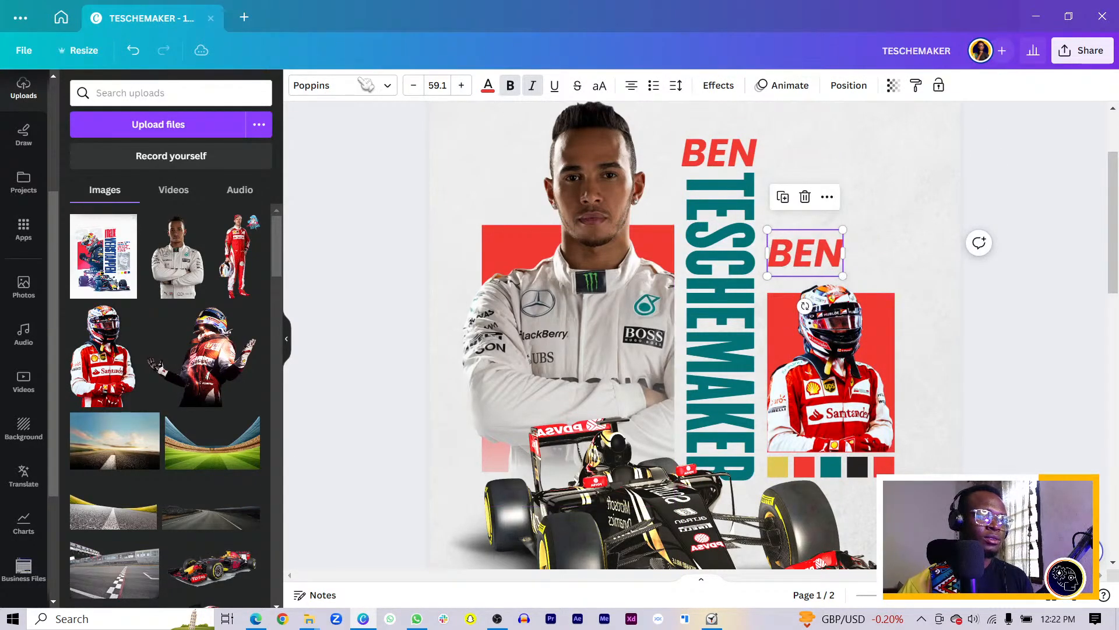
# Retype the copy as the two-line quote 'Sometimes its / better to run than to fly' and move it up
pyautogui.doubleClick(819, 250)
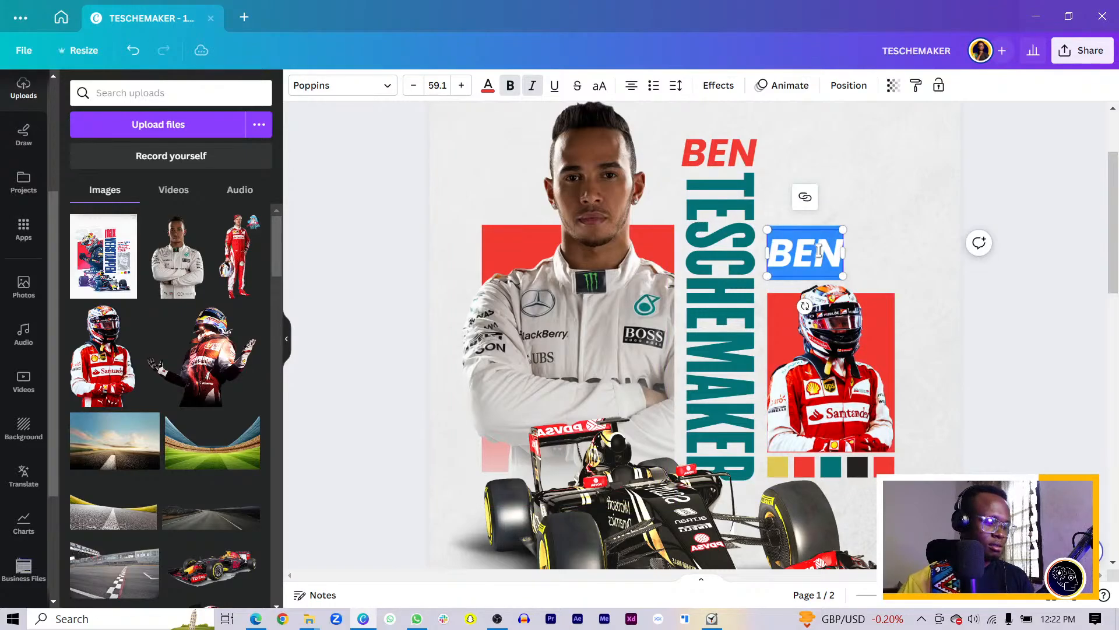
pyautogui.press('capslock')
pyautogui.write('Some')
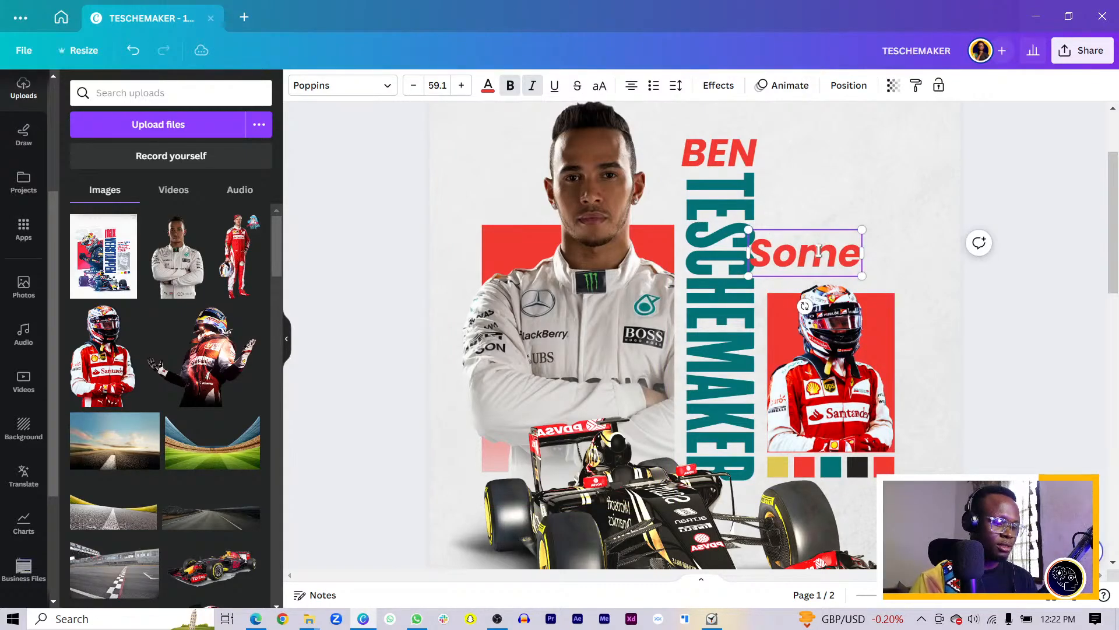
pyautogui.write('times its')
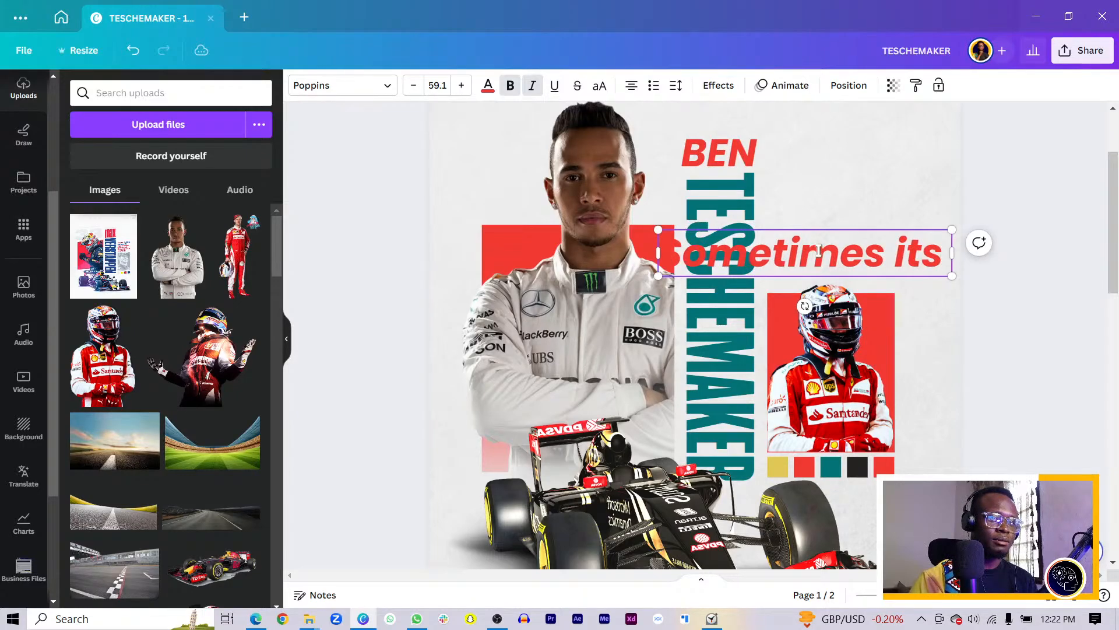
pyautogui.press('Return')
pyautogui.write('bet')
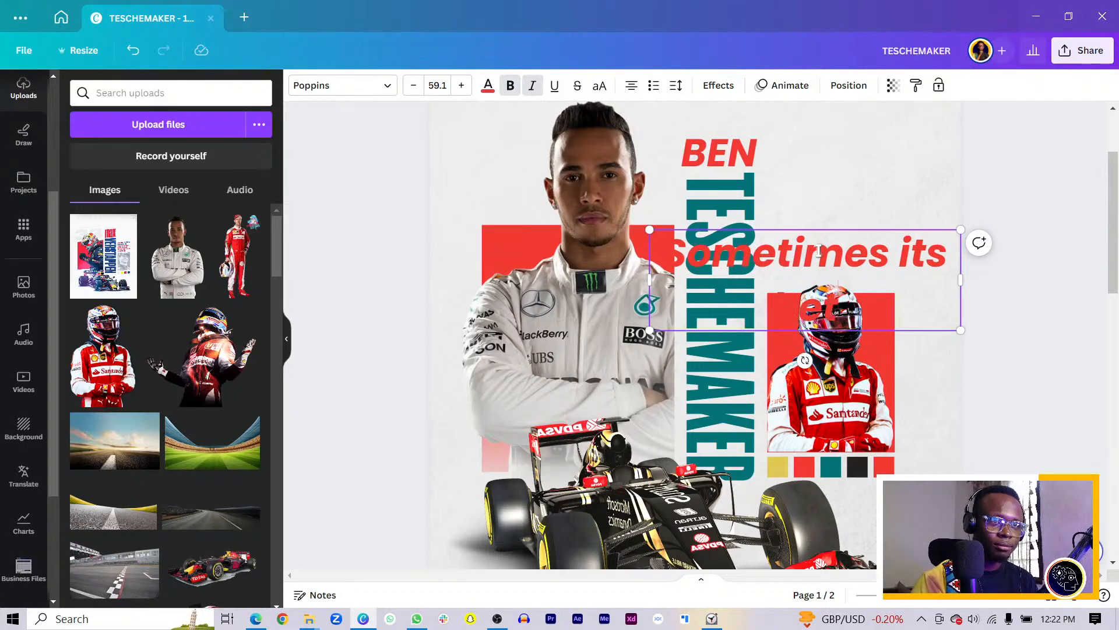
pyautogui.write('ter to')
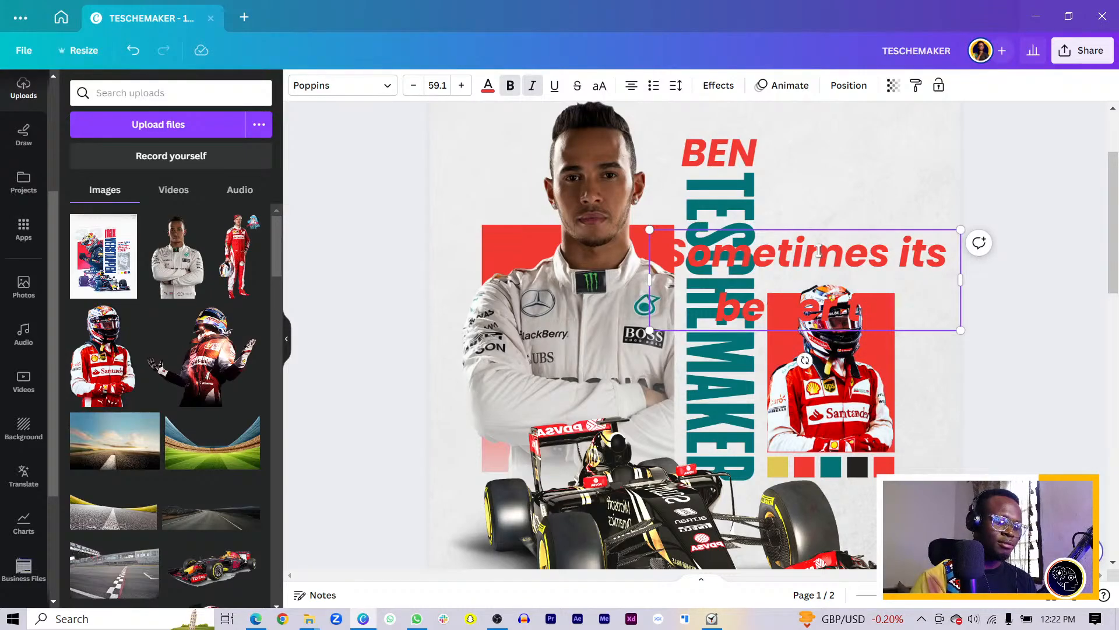
pyautogui.write(' run than to')
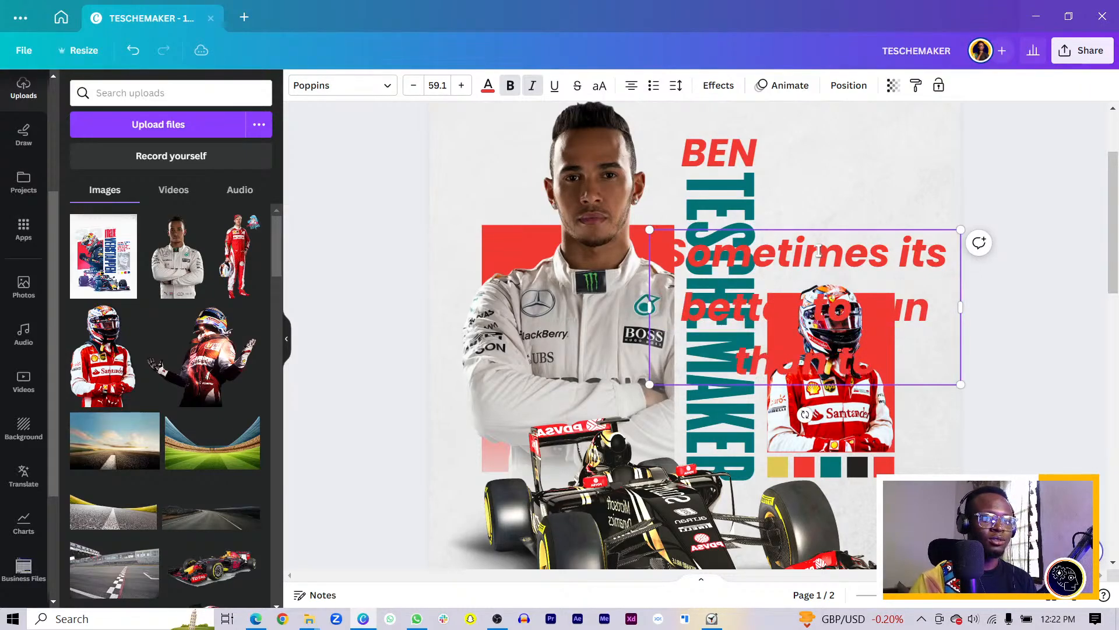
pyautogui.write(' fly')
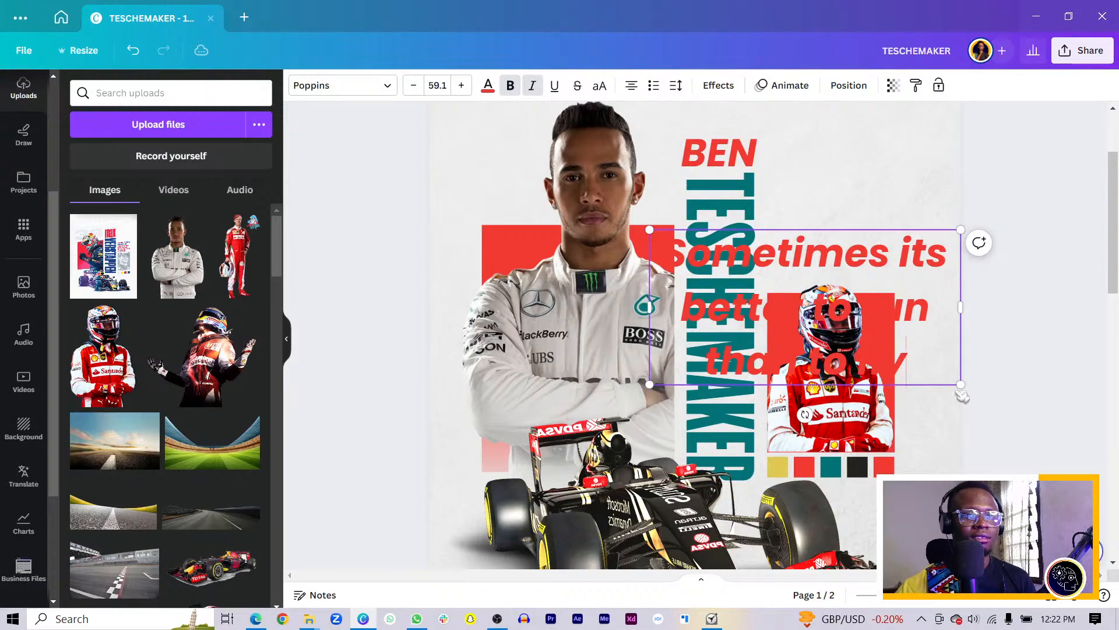
pyautogui.click(1005, 370)
pyautogui.moveTo(923, 286); pyautogui.dragTo(906, 177)
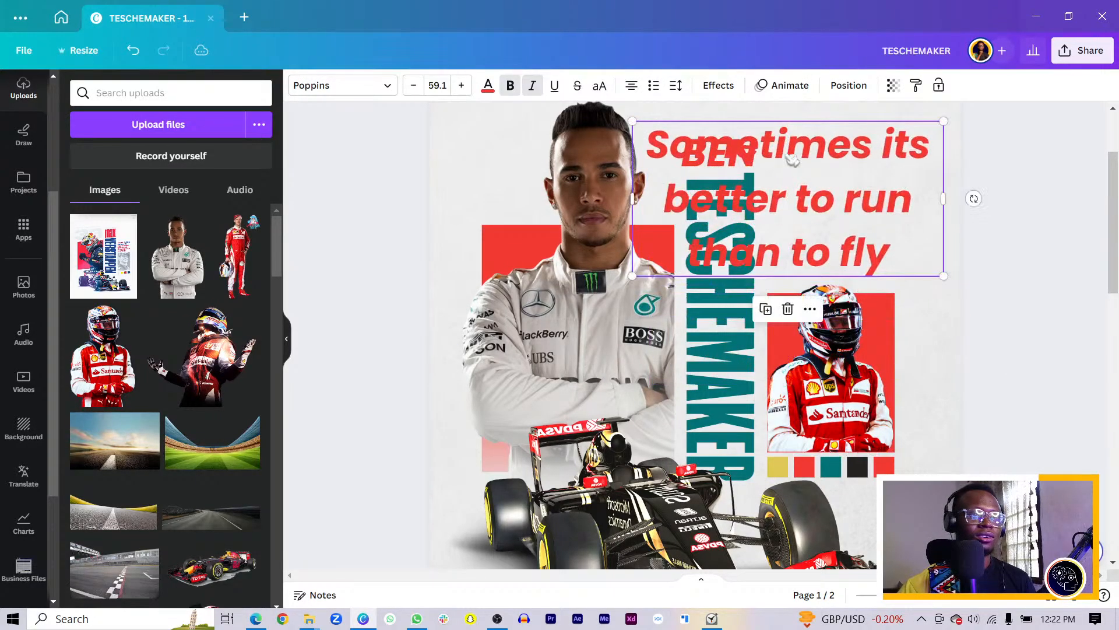
# Set the quote's line spacing to 1.05, shrink it to size 33.1, and left-align it
pyautogui.click(676, 85)
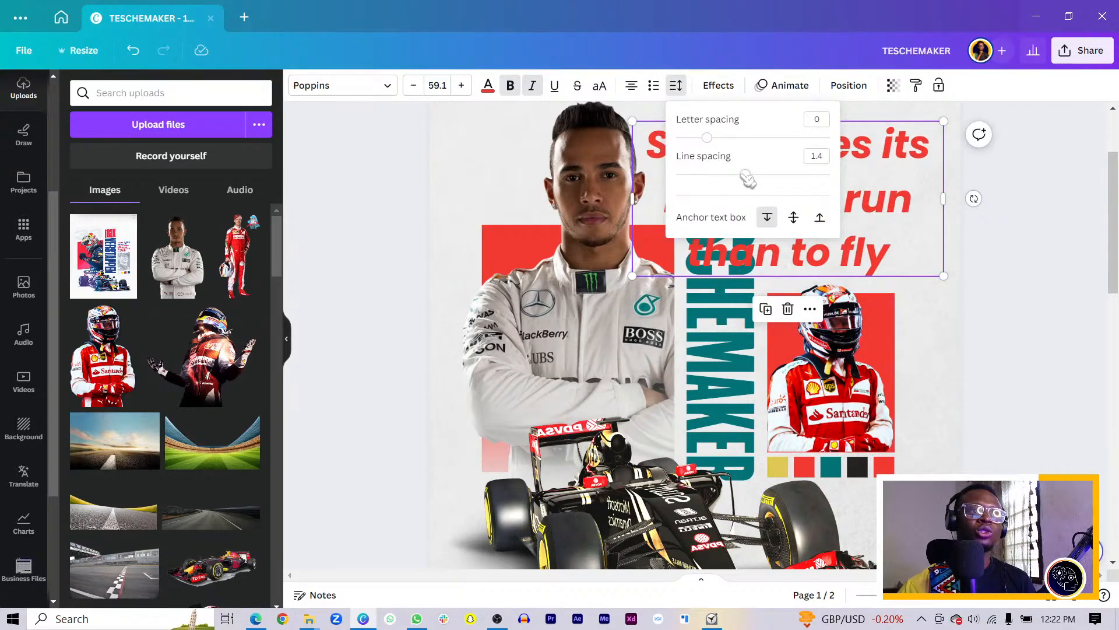
pyautogui.moveTo(747, 178); pyautogui.dragTo(718, 174)
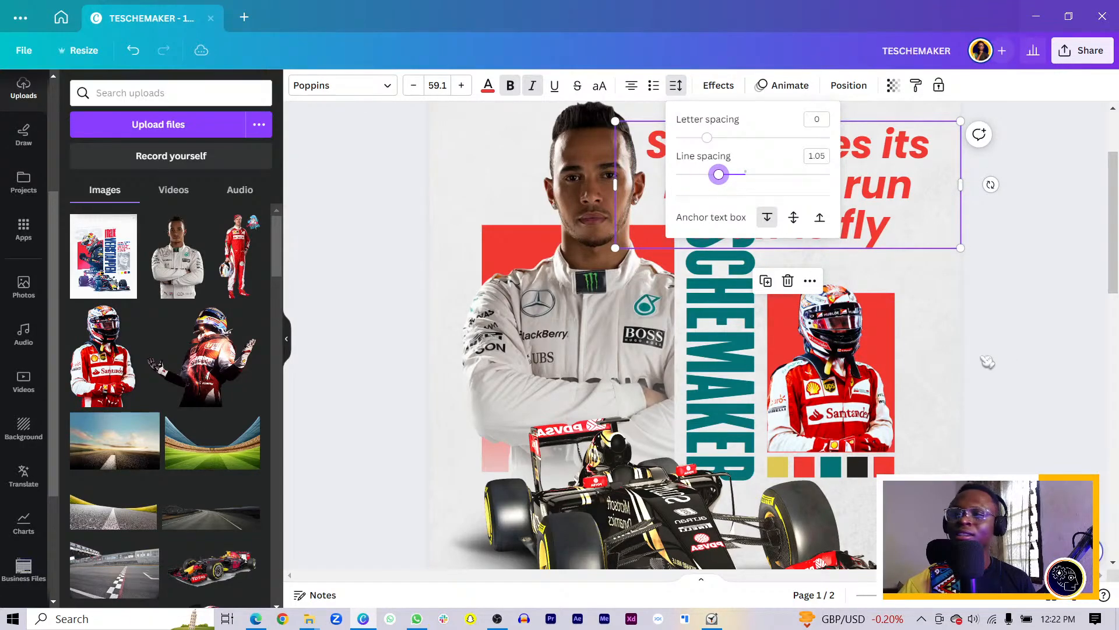
pyautogui.click(1030, 339)
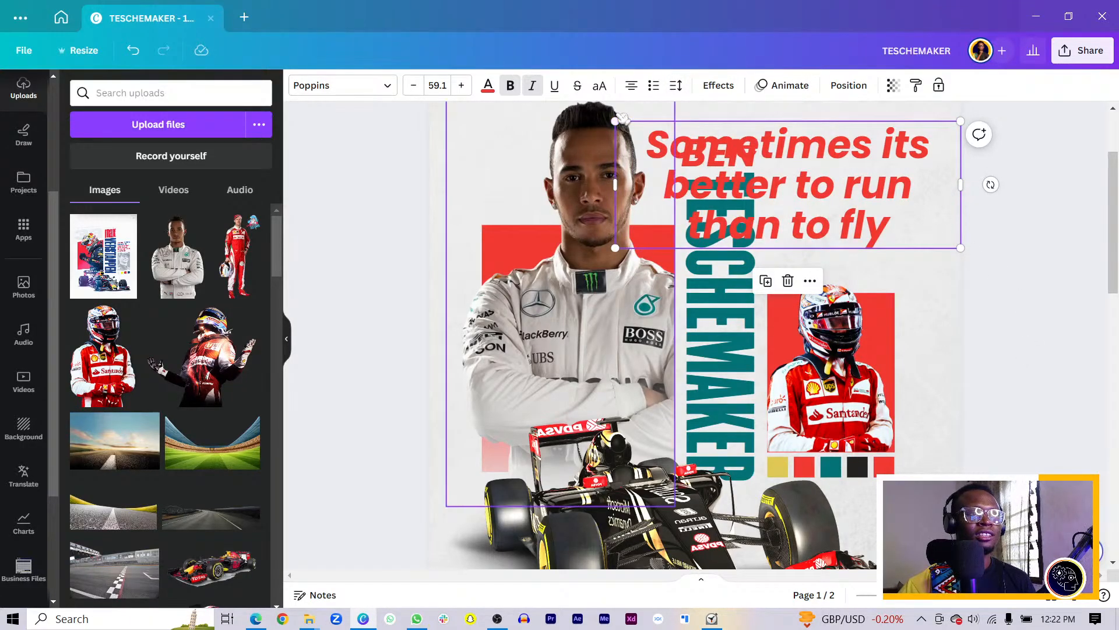
pyautogui.moveTo(613, 120); pyautogui.dragTo(758, 200)
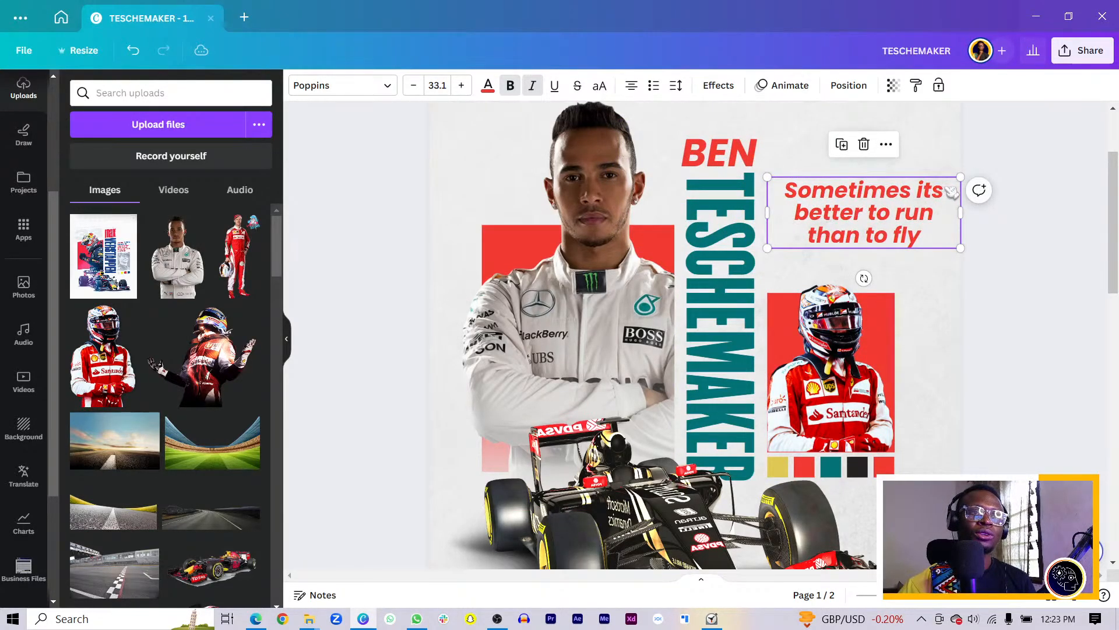
pyautogui.click(632, 86)
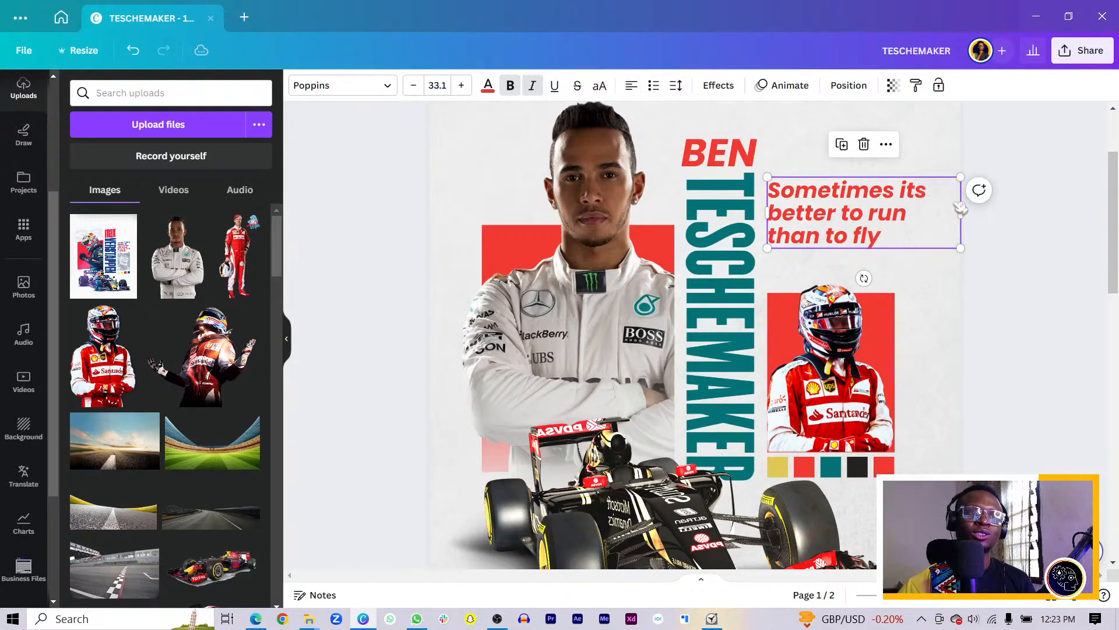
# Shrink the quote to 25.5, narrow its box, place it above the Ferrari driver photo, then bring up Edge
pyautogui.moveTo(960, 251); pyautogui.dragTo(898, 205)
pyautogui.click(840, 241)
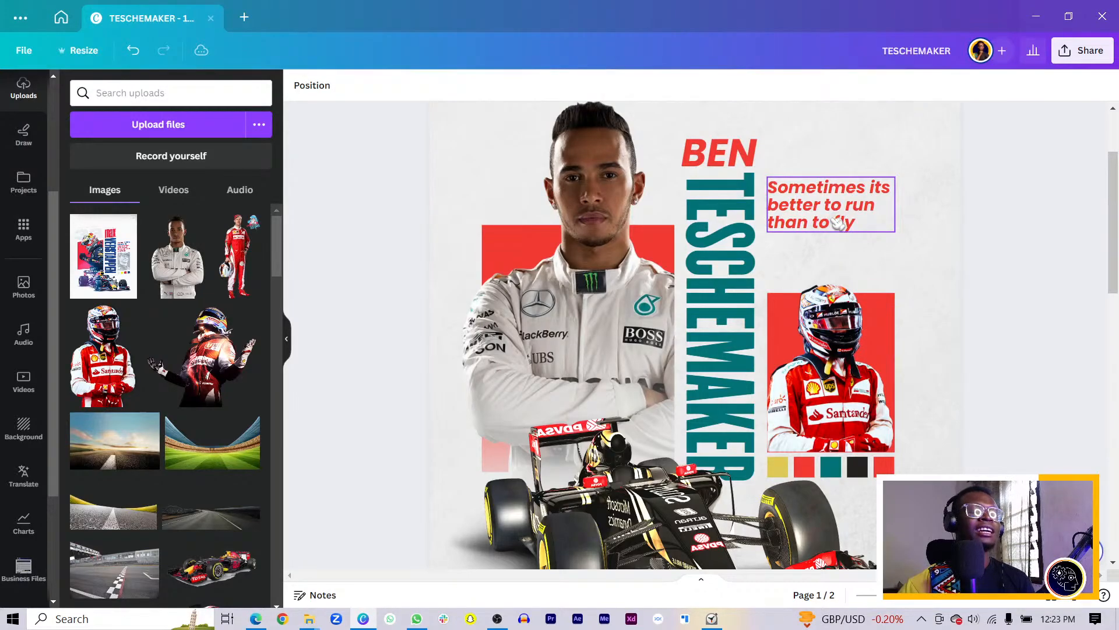
pyautogui.moveTo(838, 223); pyautogui.dragTo(848, 267)
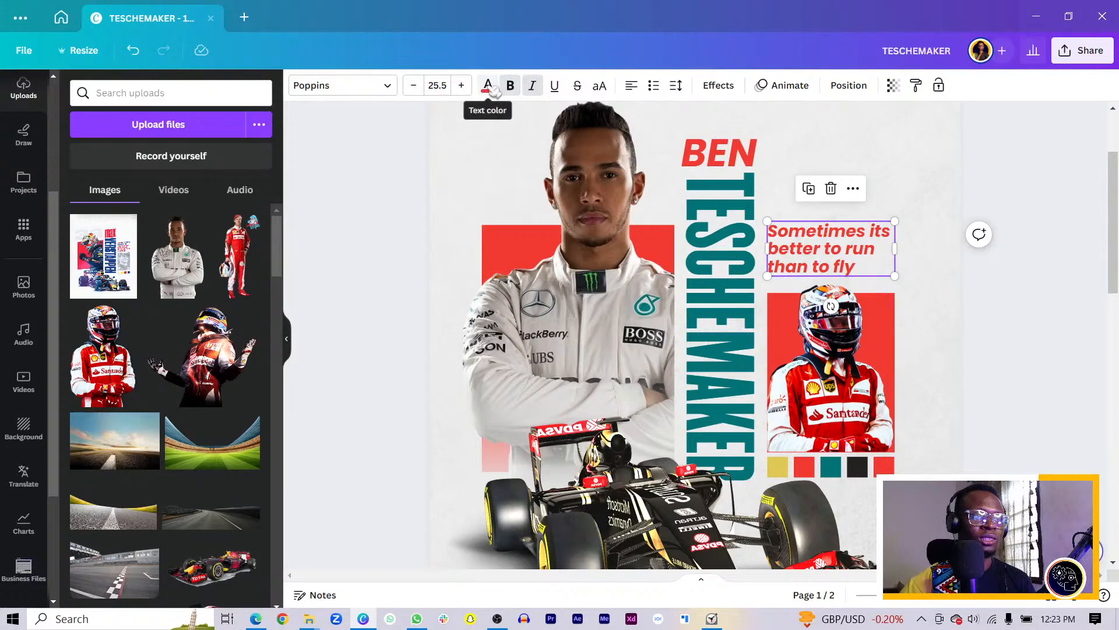
pyautogui.click(249, 625)
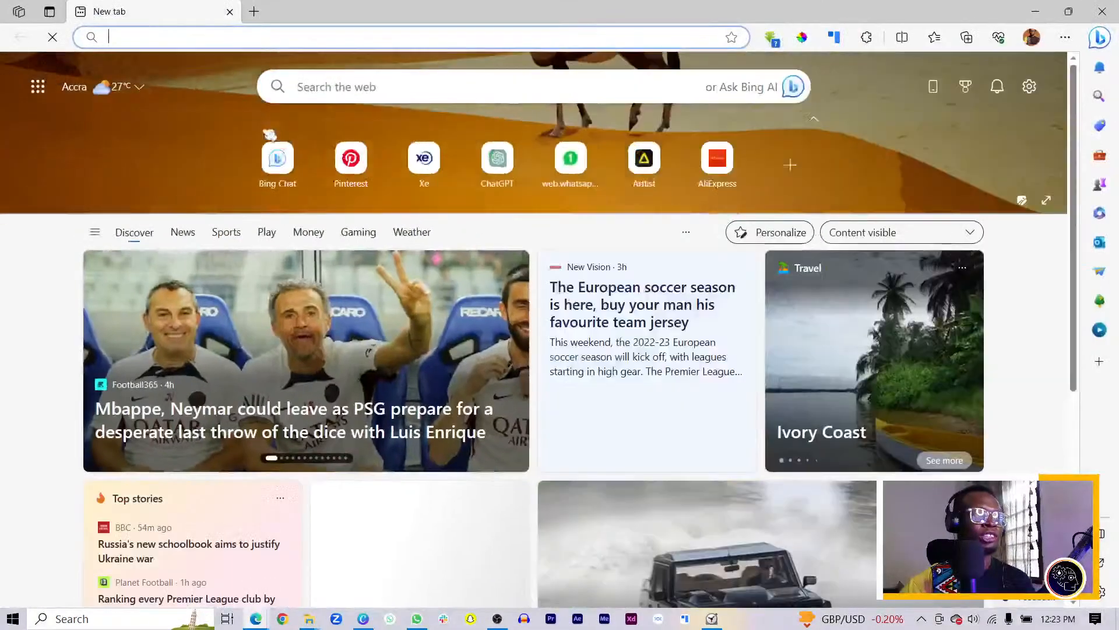
# Search 'google earth' in Edge, open Google Earth from the results, and close the results tab
pyautogui.click(292, 41)
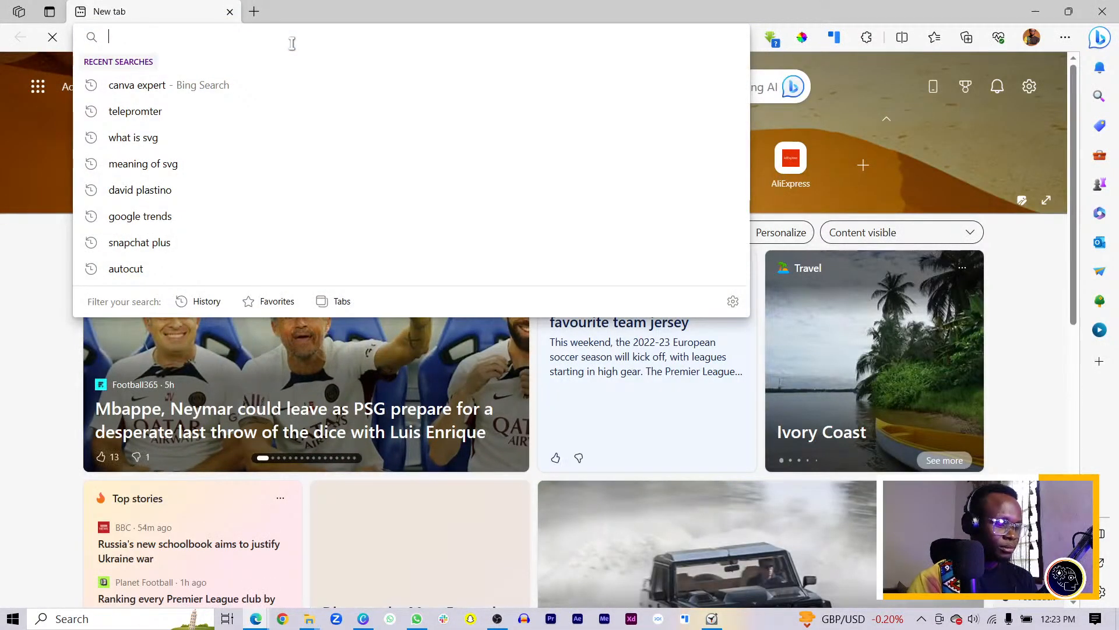
pyautogui.write('world')
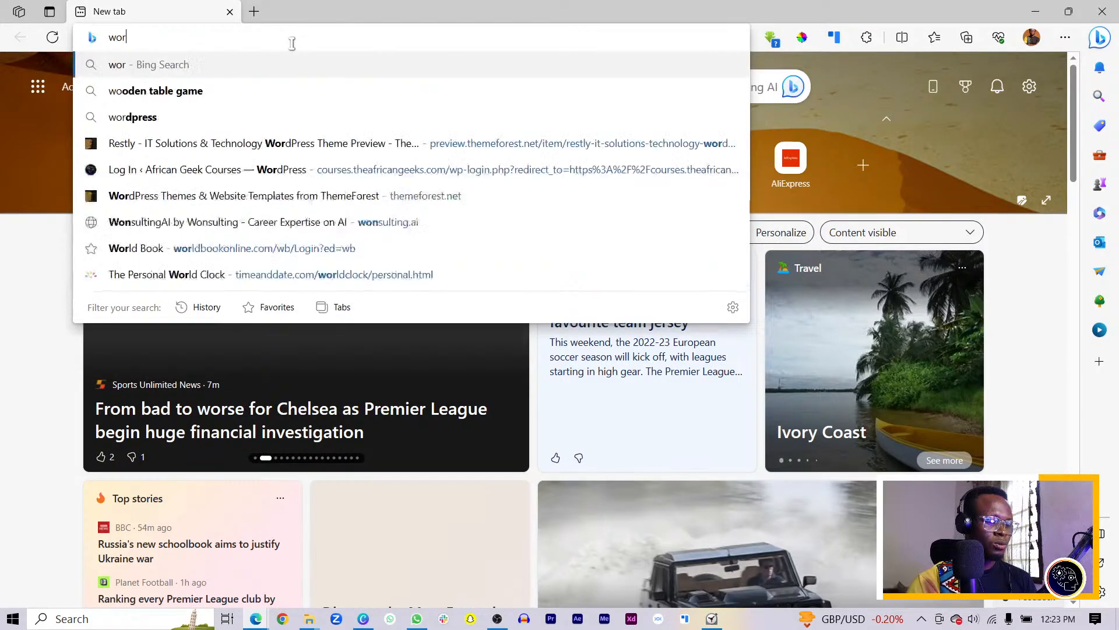
pyautogui.press('BackSpace')
pyautogui.press('BackSpace')
pyautogui.press('BackSpace')
pyautogui.press('BackSpace')
pyautogui.press('BackSpace')
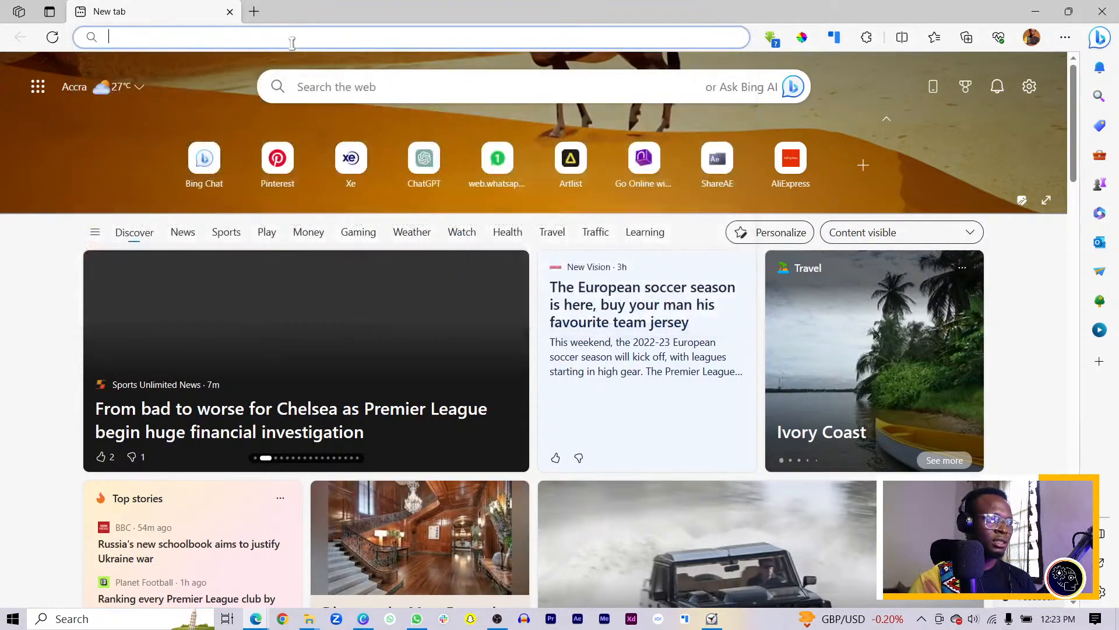
pyautogui.write('goog')
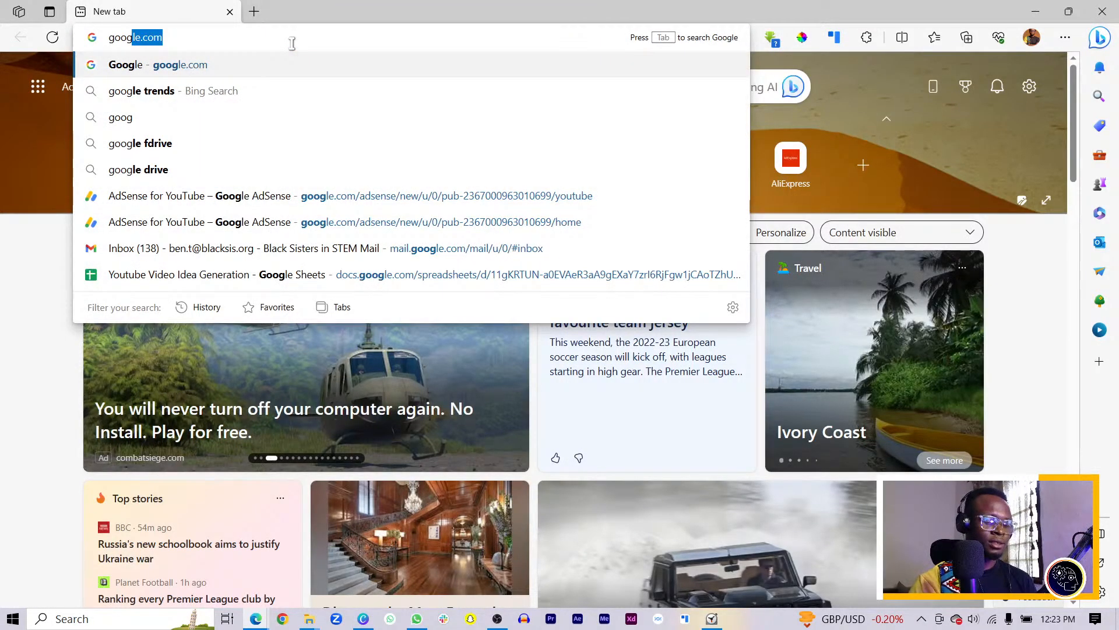
pyautogui.write('le.com')
pyautogui.write('/')
pyautogui.press('BackSpace')
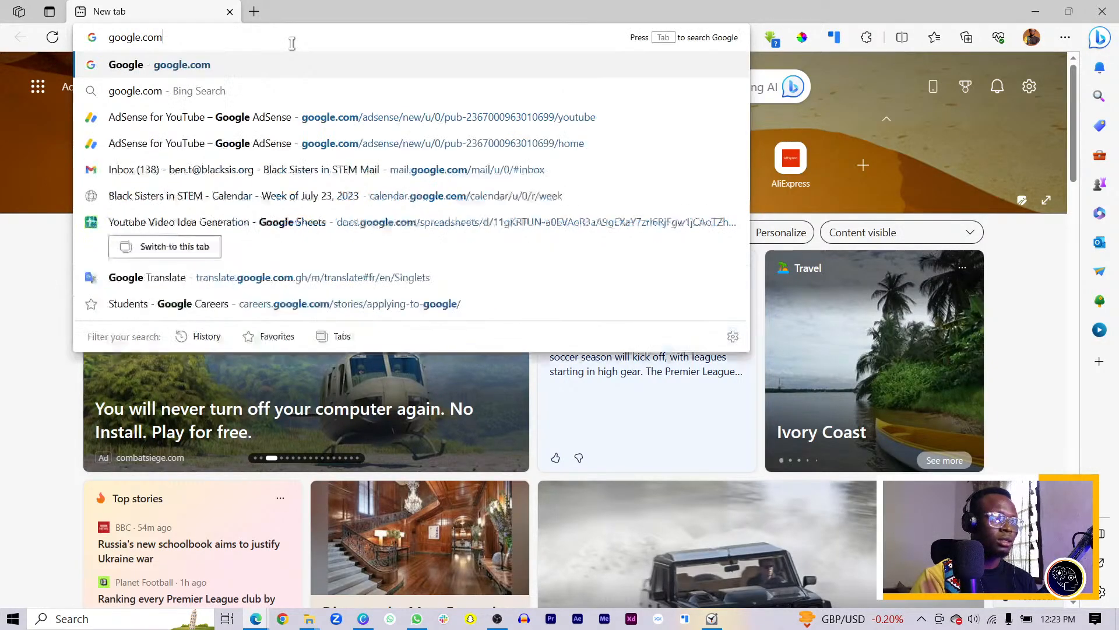
pyautogui.press('BackSpace')
pyautogui.press('BackSpace')
pyautogui.press('BackSpace')
pyautogui.press('BackSpace')
pyautogui.write('ear')
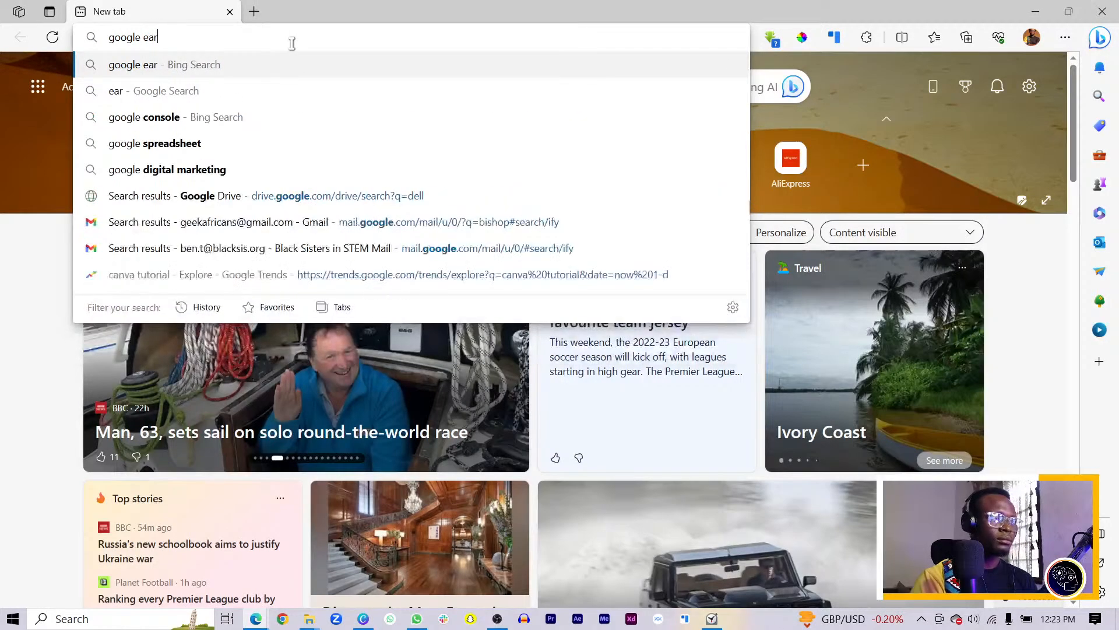
pyautogui.write('th')
pyautogui.press('Return')
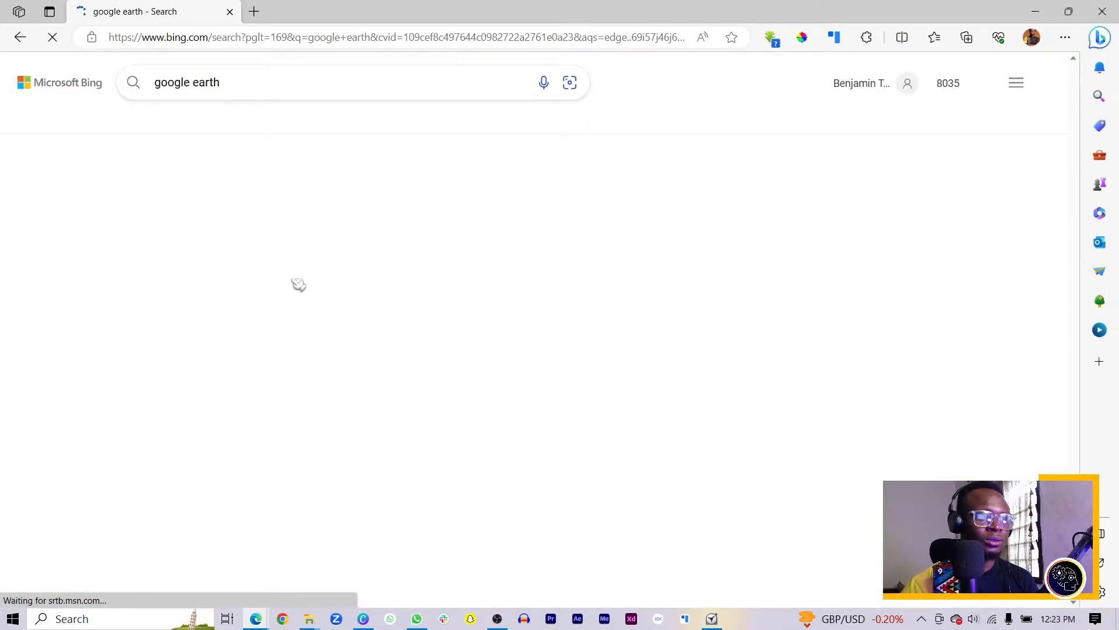
pyautogui.click(178, 308)
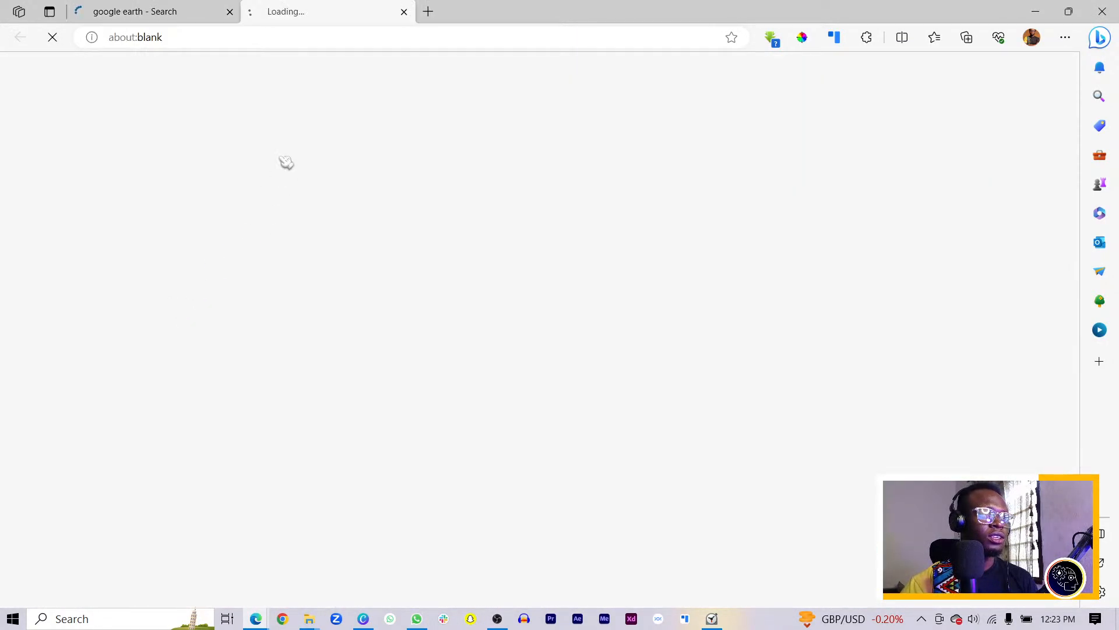
pyautogui.click(231, 11)
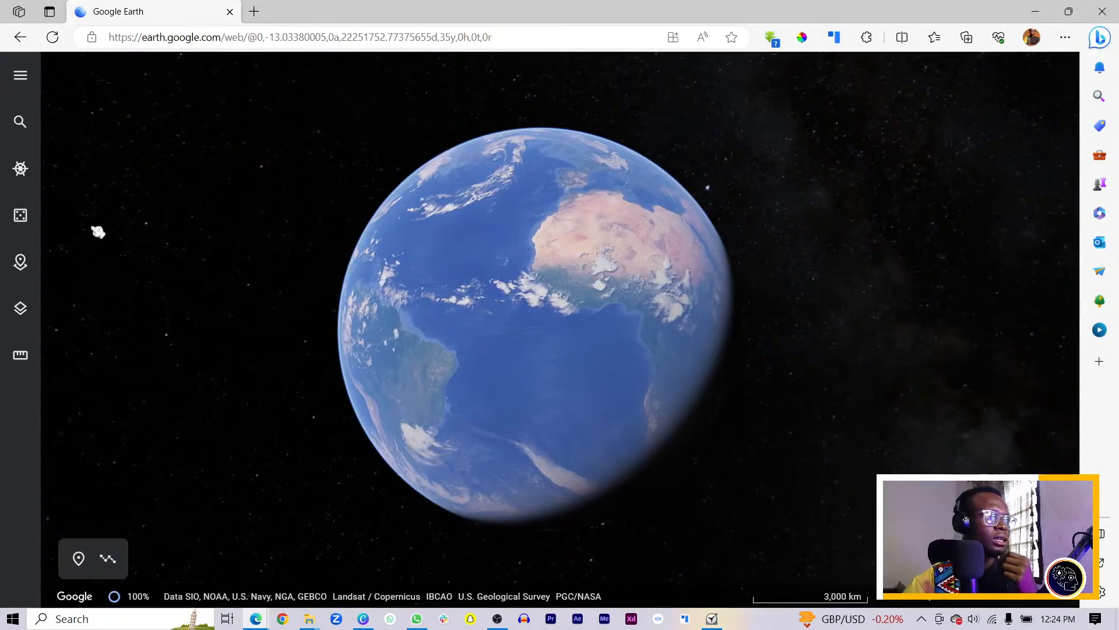
# Search Google Earth for 'ghana' to fly the globe there
pyautogui.click(21, 122)
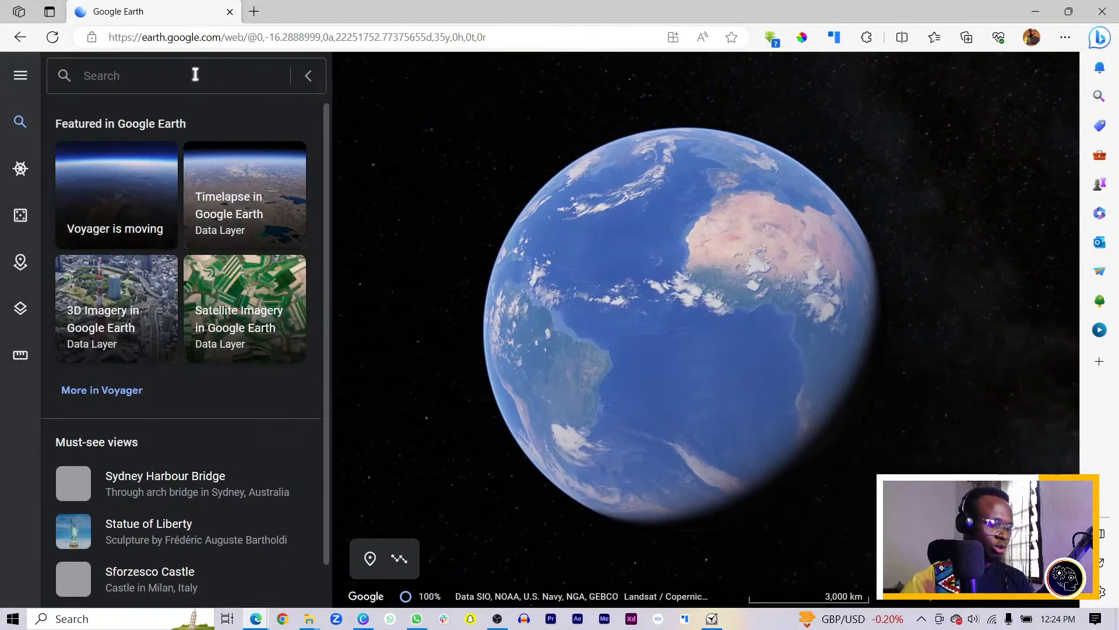
pyautogui.click(195, 76)
pyautogui.write('ghana')
pyautogui.press('Return')
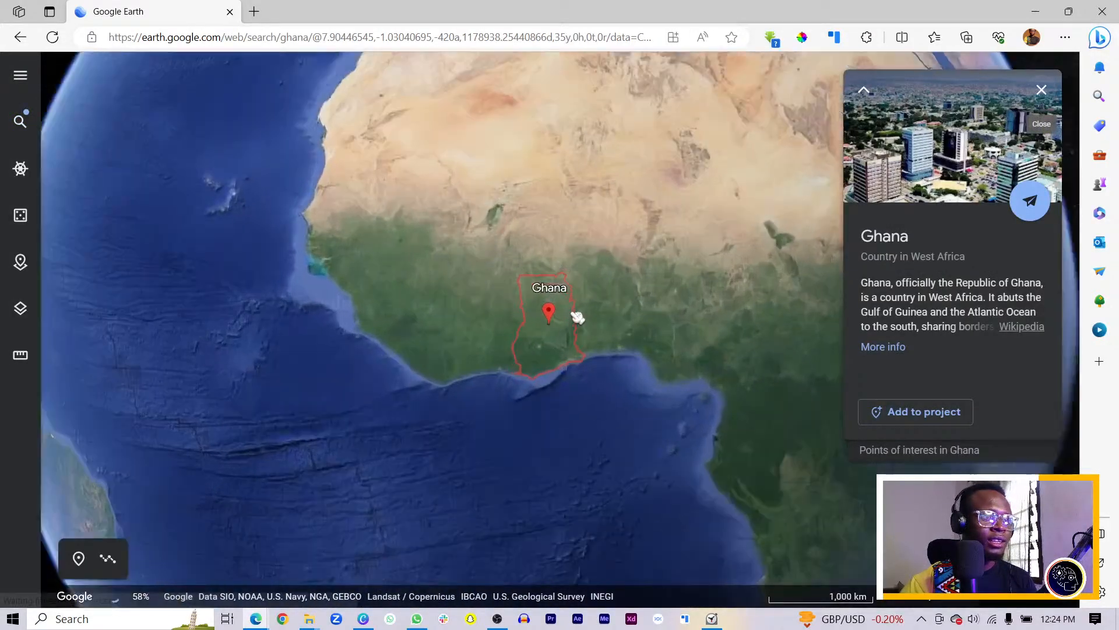
# Zoom out and pan north over the Sahara to Europe and Scandinavia, then close the Google Earth tab
pyautogui.scroll(-5, 579, 302)
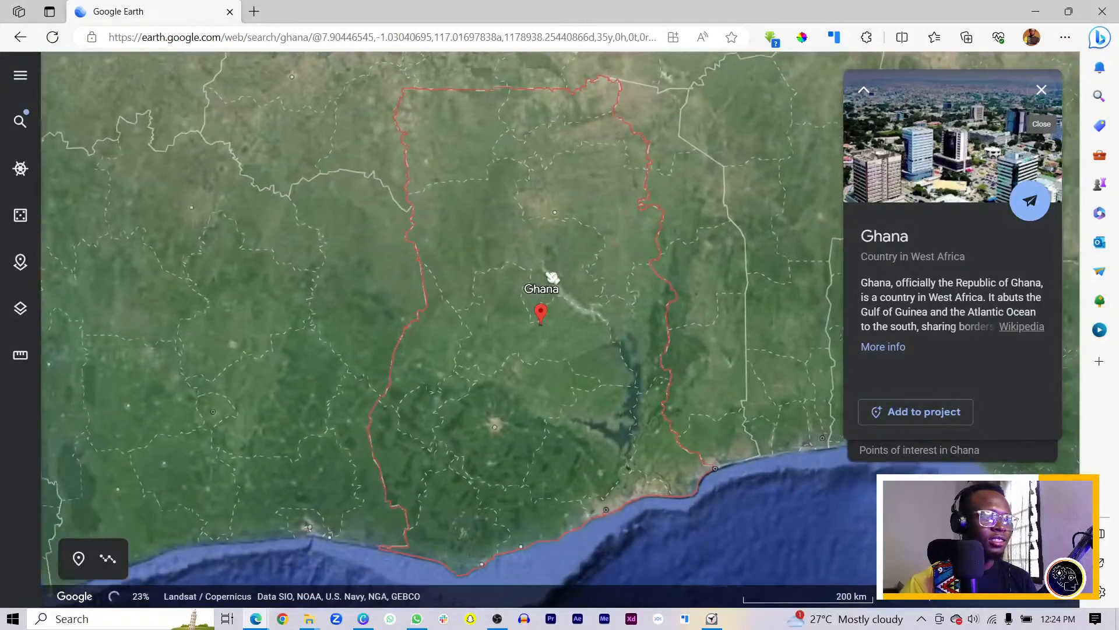
pyautogui.scroll(-3, 552, 284)
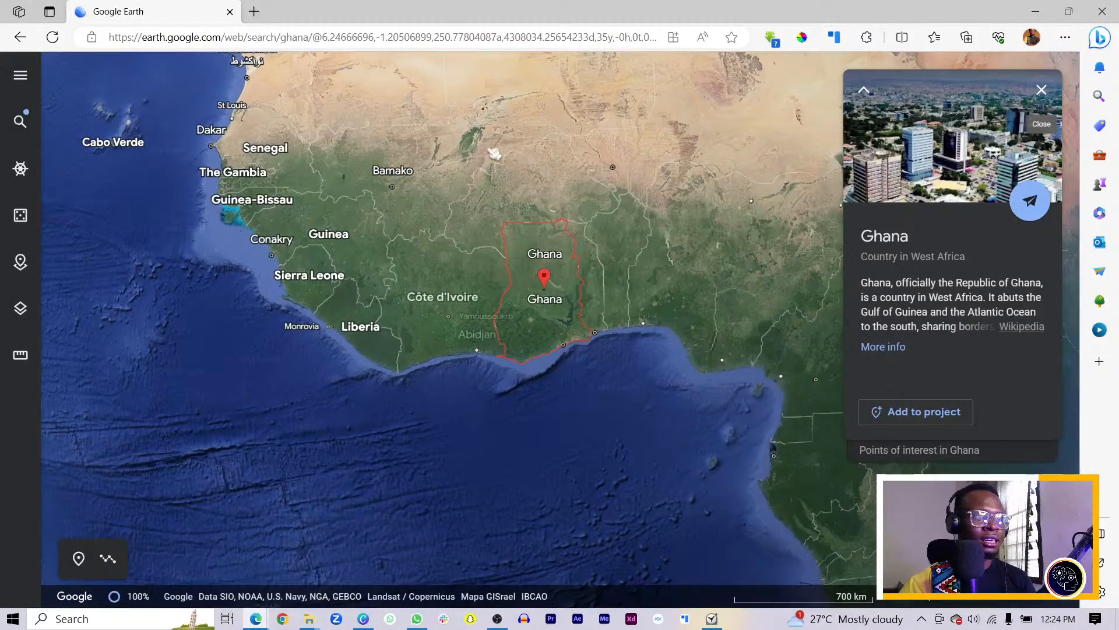
pyautogui.moveTo(452, 167); pyautogui.dragTo(628, 478)
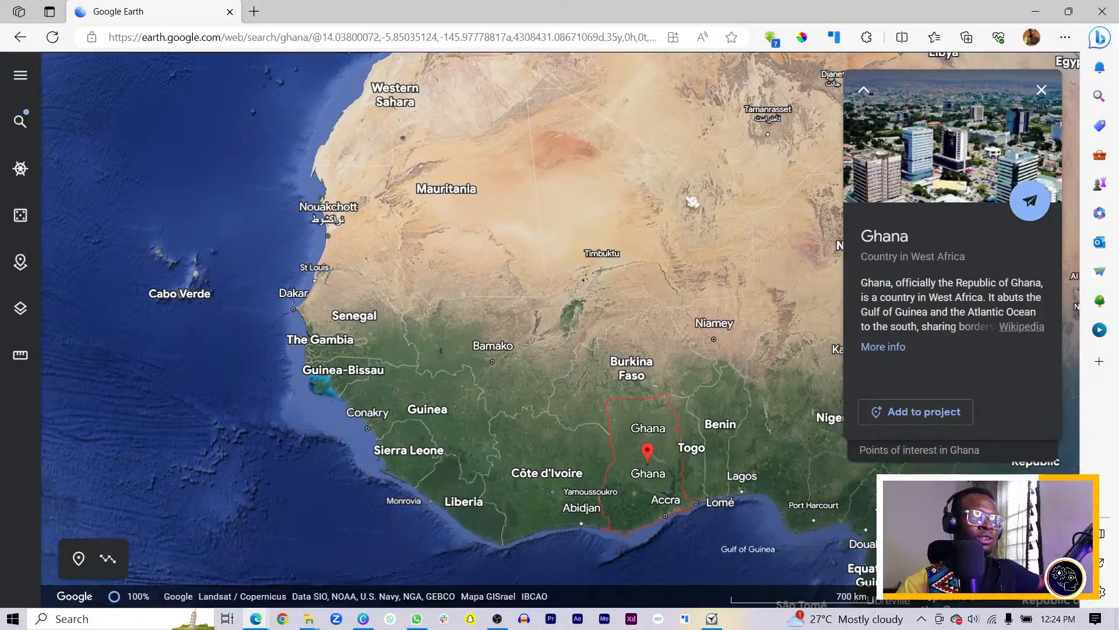
pyautogui.moveTo(692, 201); pyautogui.dragTo(272, 392)
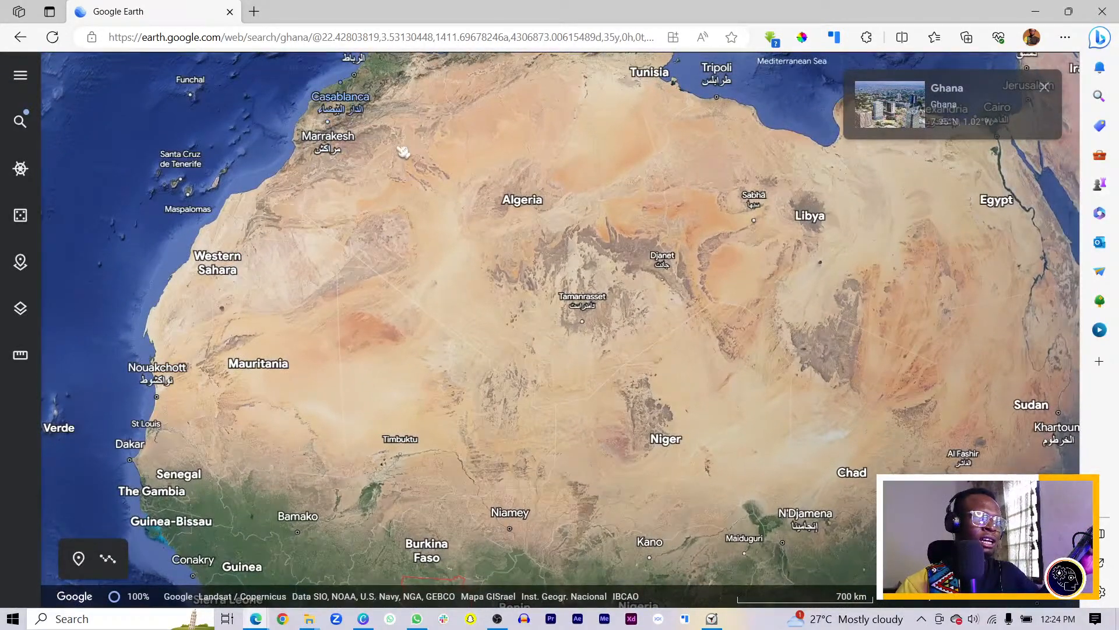
pyautogui.moveTo(404, 151); pyautogui.dragTo(475, 474)
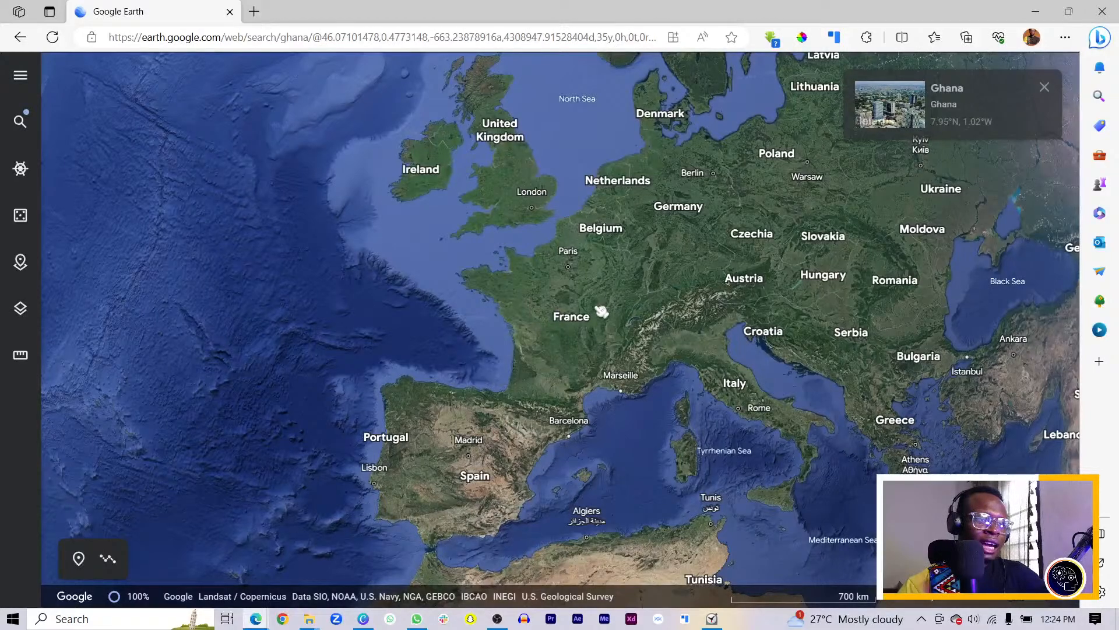
pyautogui.moveTo(602, 262); pyautogui.dragTo(598, 332)
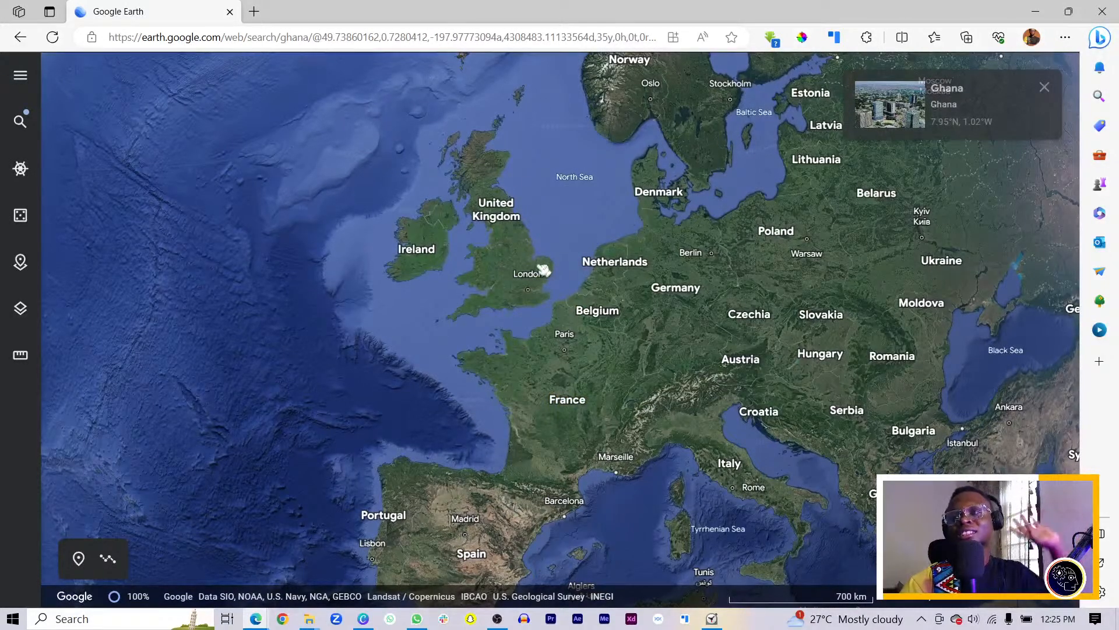
pyautogui.click(230, 12)
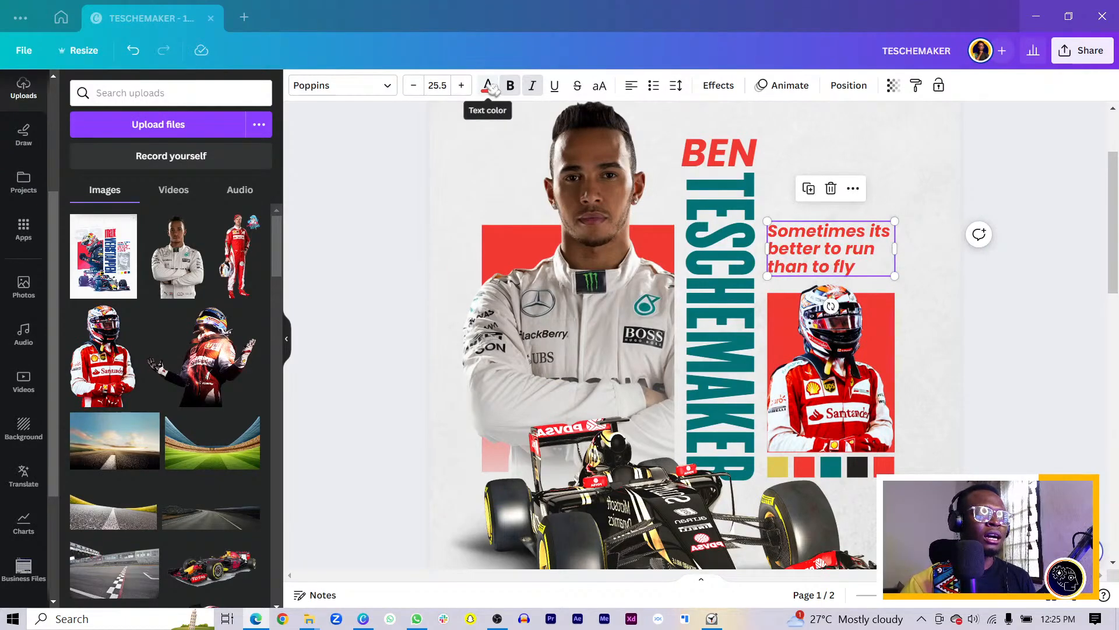
# Recolour the quote text black using the document-colour swatch, then select the TESCHEMAKER lettering
pyautogui.click(488, 87)
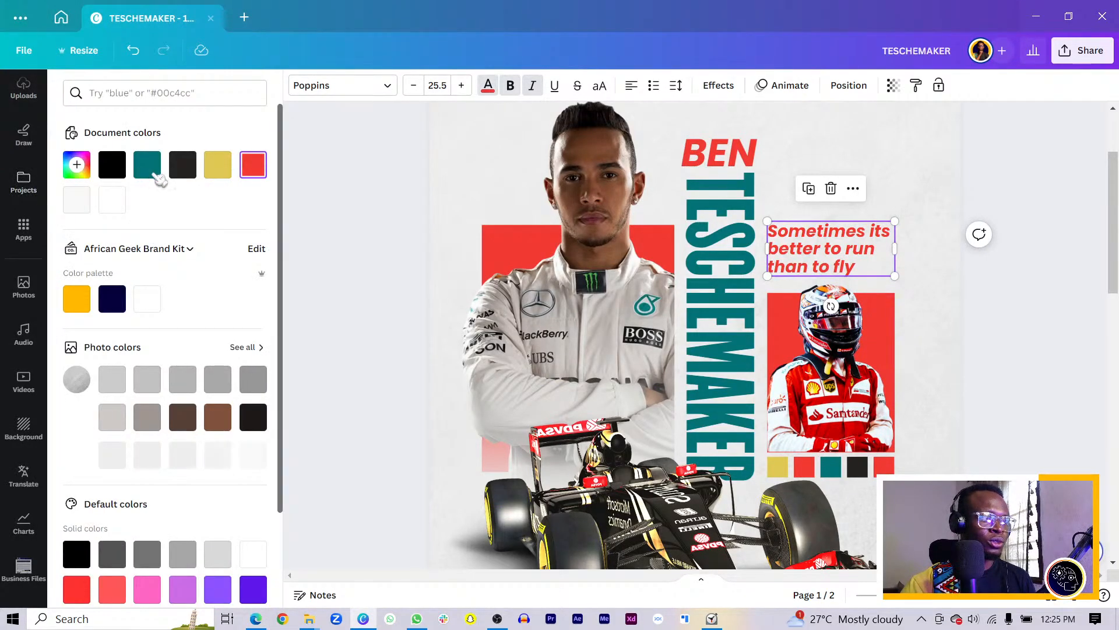
pyautogui.click(182, 165)
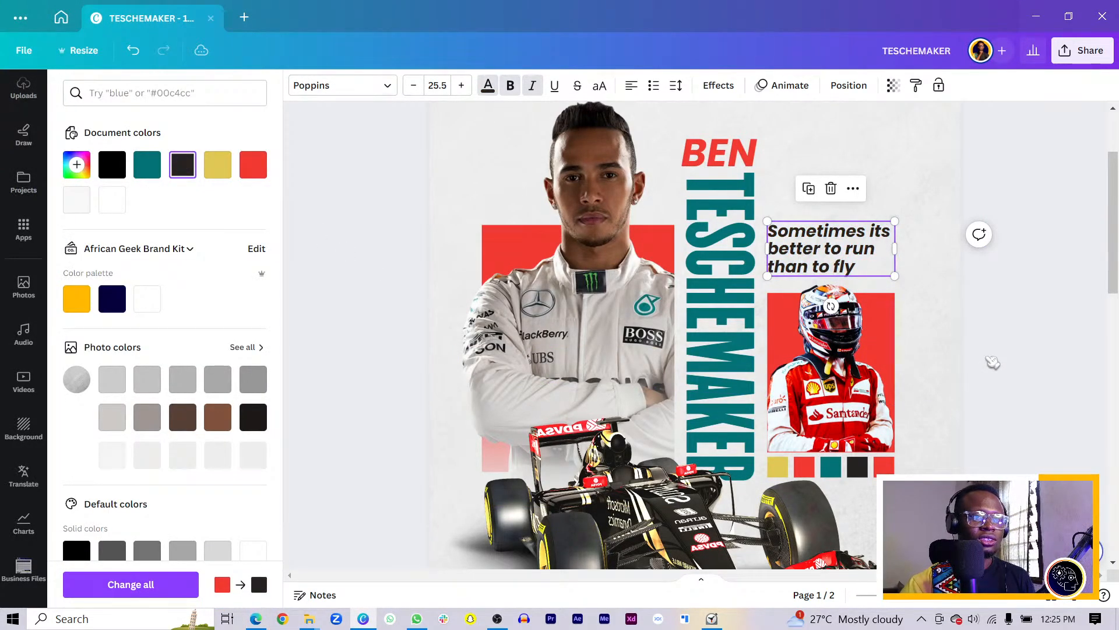
pyautogui.press('Escape')
pyautogui.scroll(-3, 991, 364)
pyautogui.scroll(-5, 867, 392)
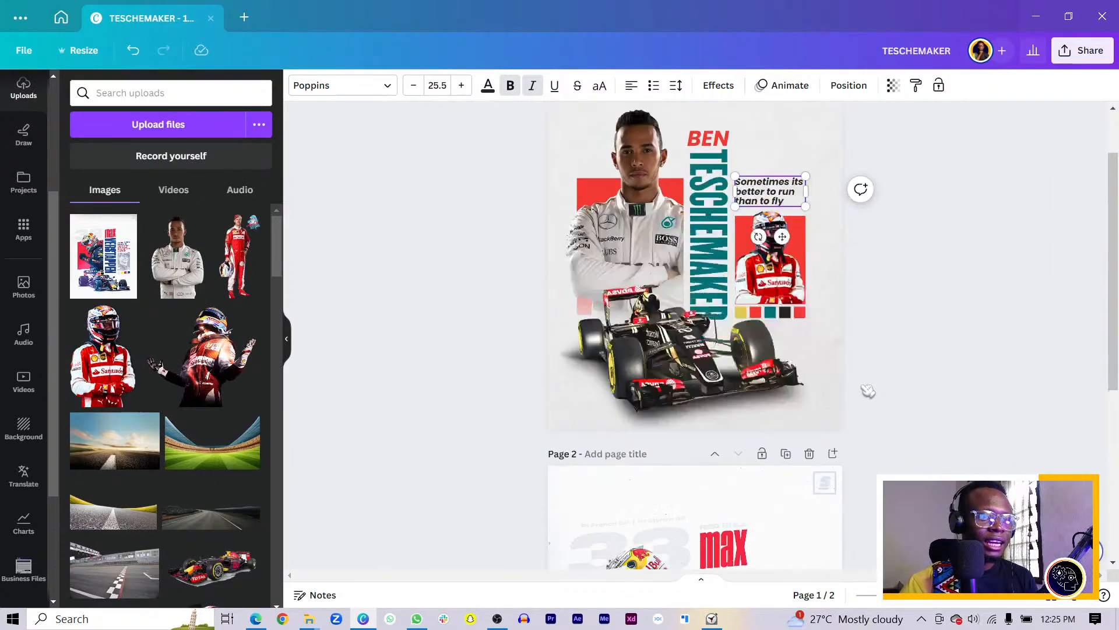
pyautogui.scroll(-3, 867, 390)
pyautogui.scroll(6, 867, 393)
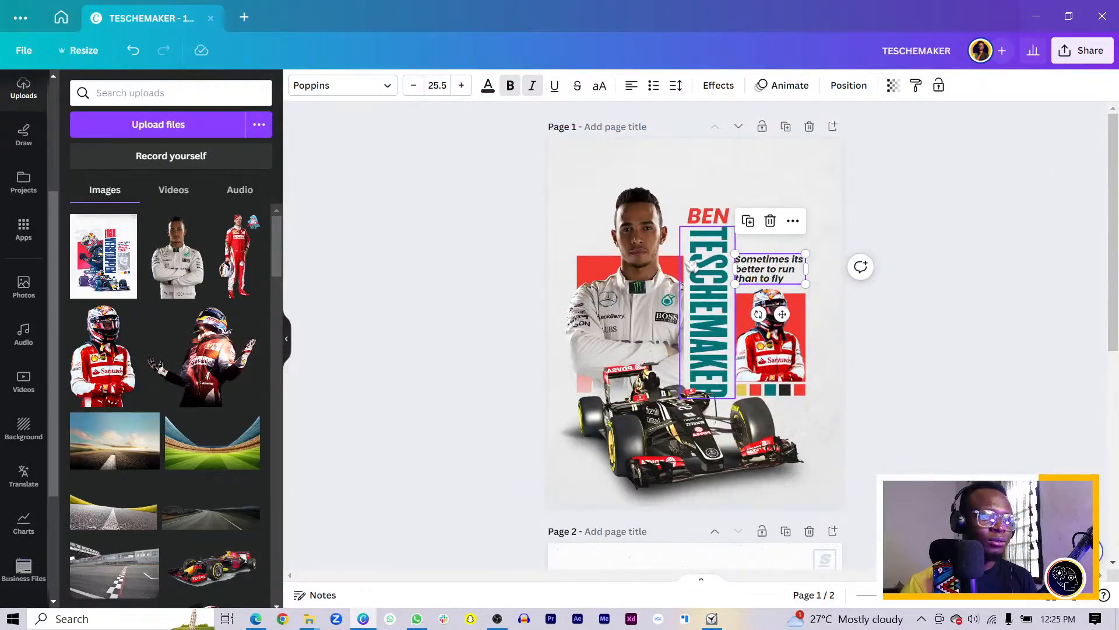
pyautogui.click(708, 269)
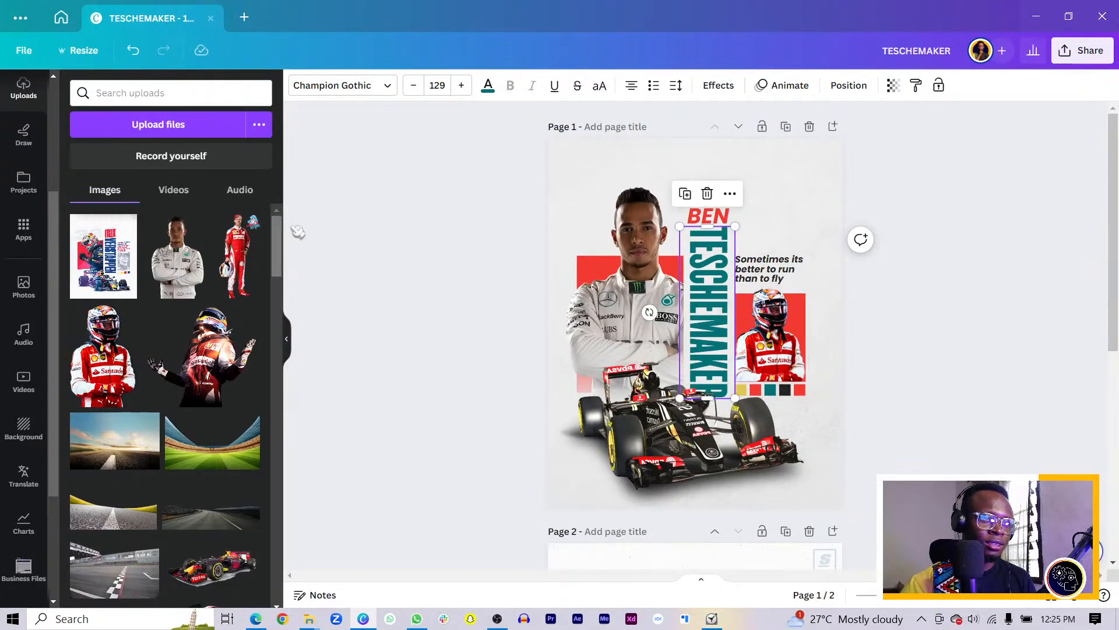
# Duplicate the TESCHEMAKER text, move the copy over the driver's face, and retype it as 45
pyautogui.click(442, 268)
pyautogui.click(699, 321)
pyautogui.hotkey('ctrl', 'd')
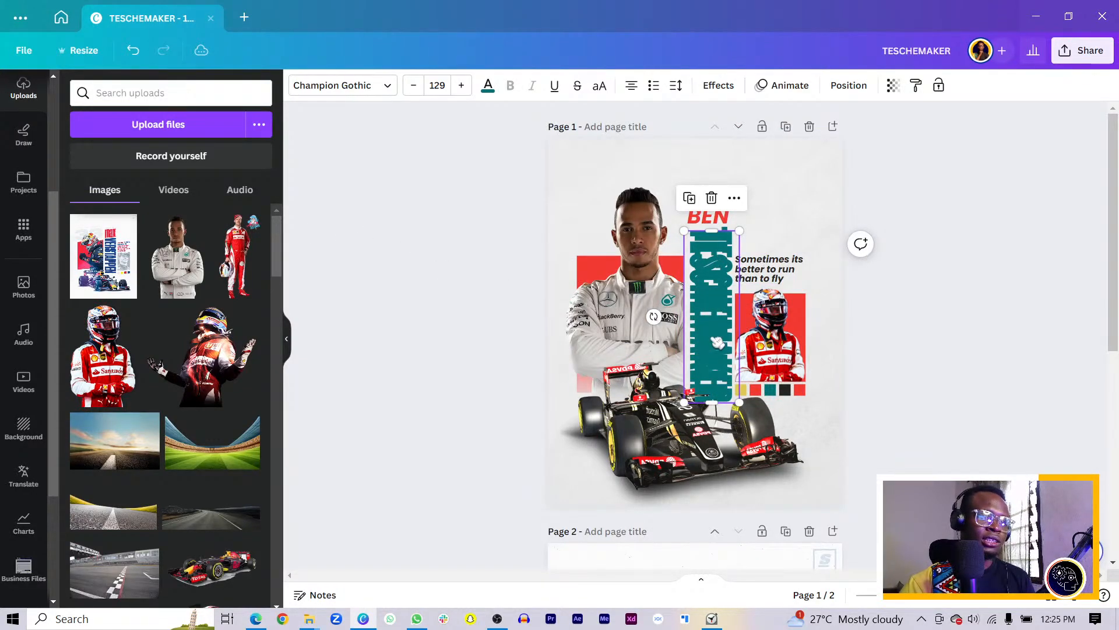
pyautogui.moveTo(717, 343); pyautogui.dragTo(604, 222)
pyautogui.doubleClick(606, 233)
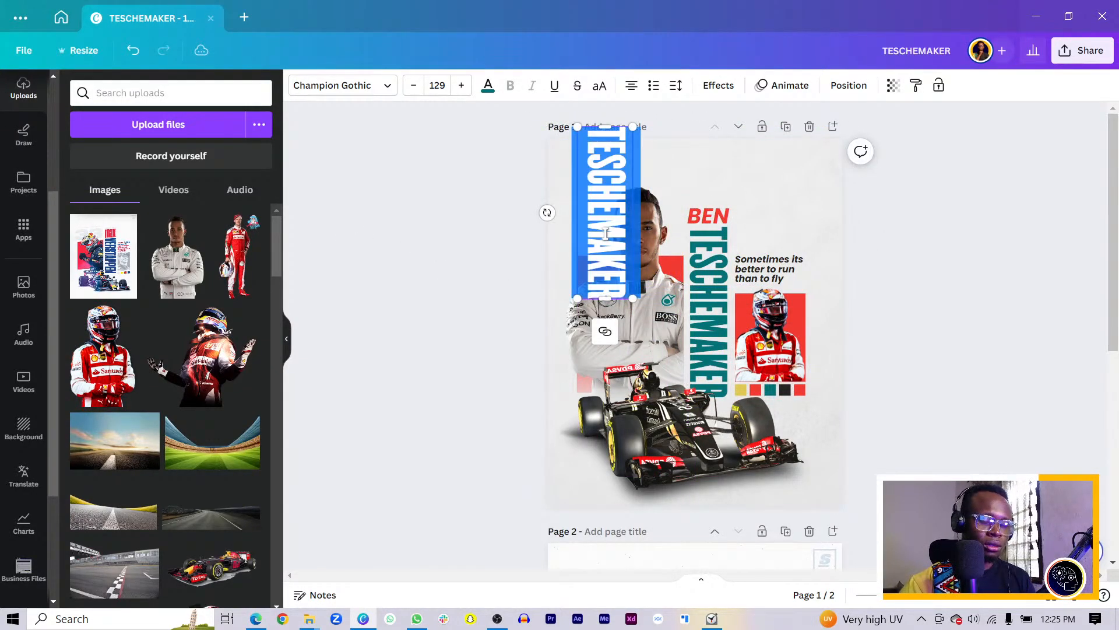
pyautogui.write('5')
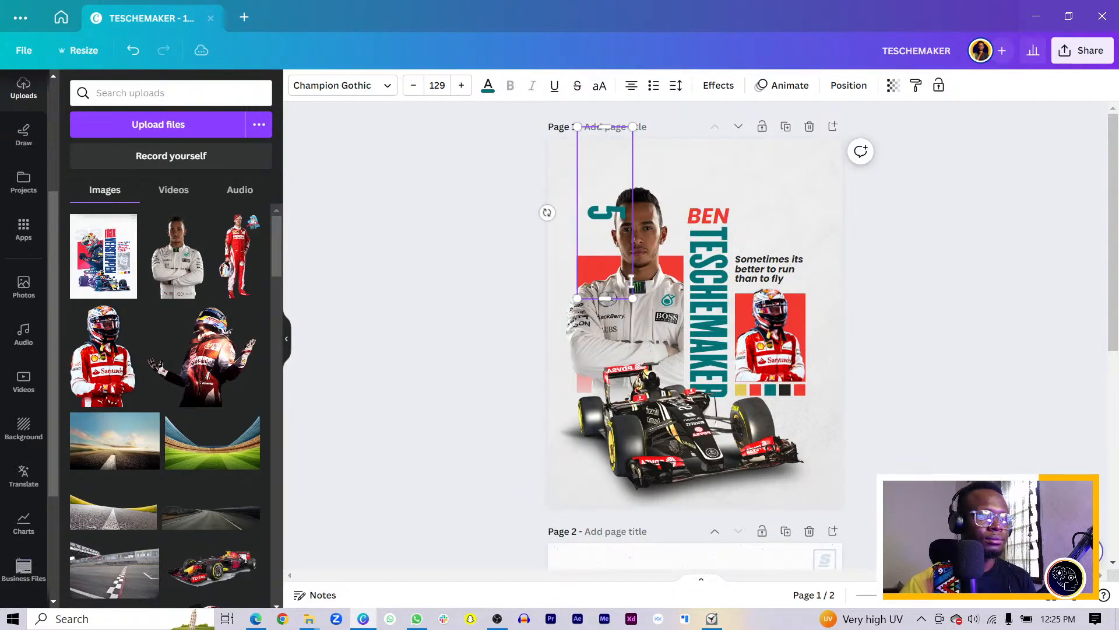
pyautogui.write('45')
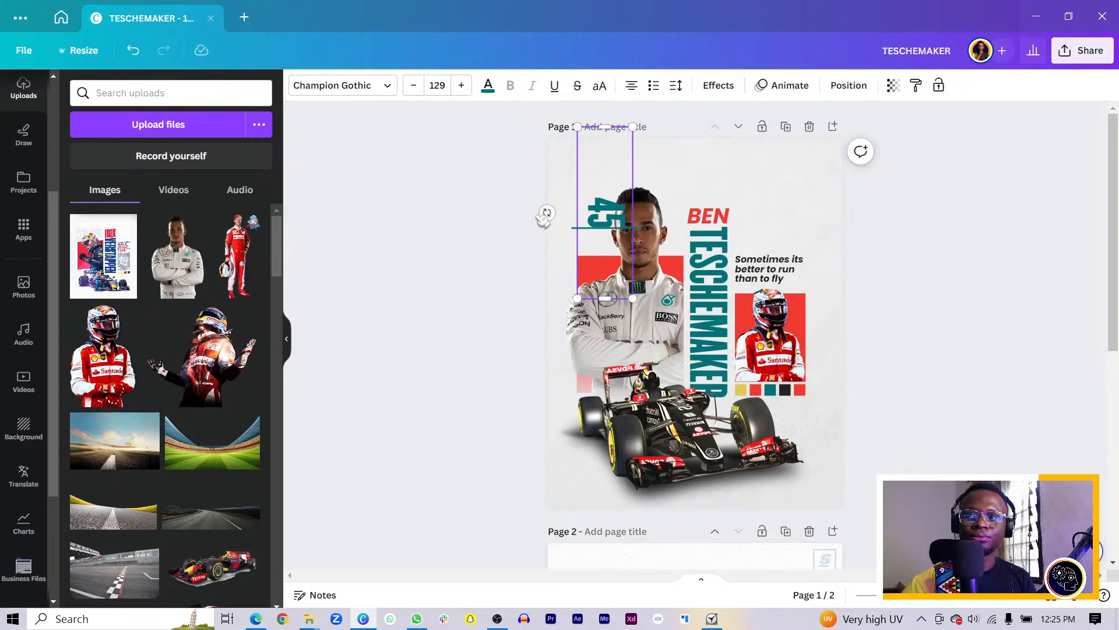
# Rotate the 45 level, enlarge it to size 376 above the driver, and send it behind the photo
pyautogui.moveTo(546, 213); pyautogui.dragTo(605, 231)
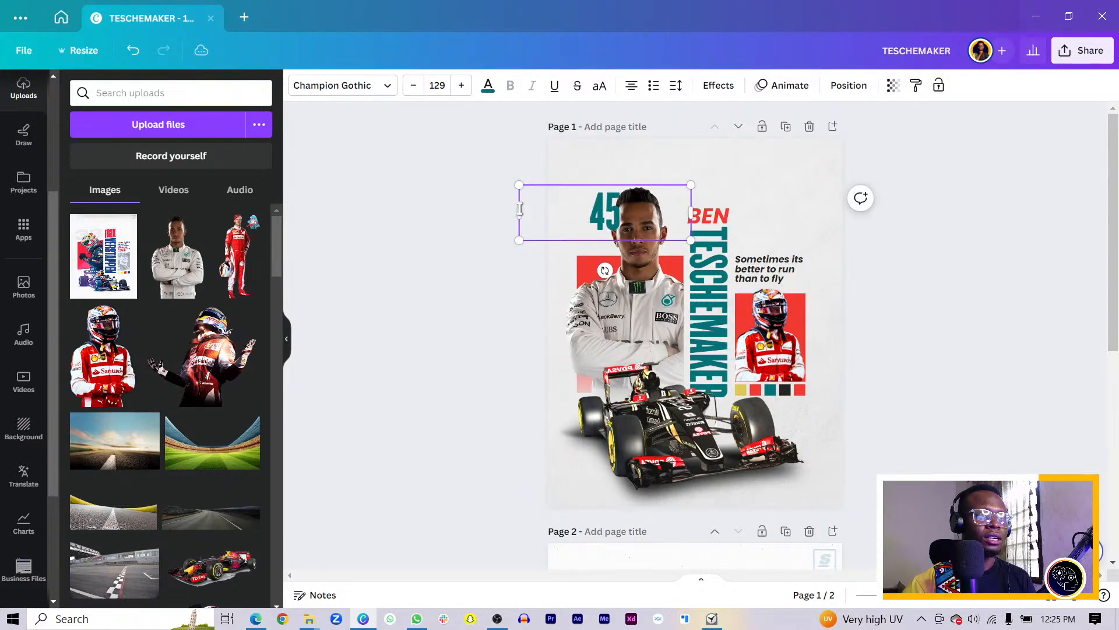
pyautogui.moveTo(517, 208); pyautogui.dragTo(649, 240)
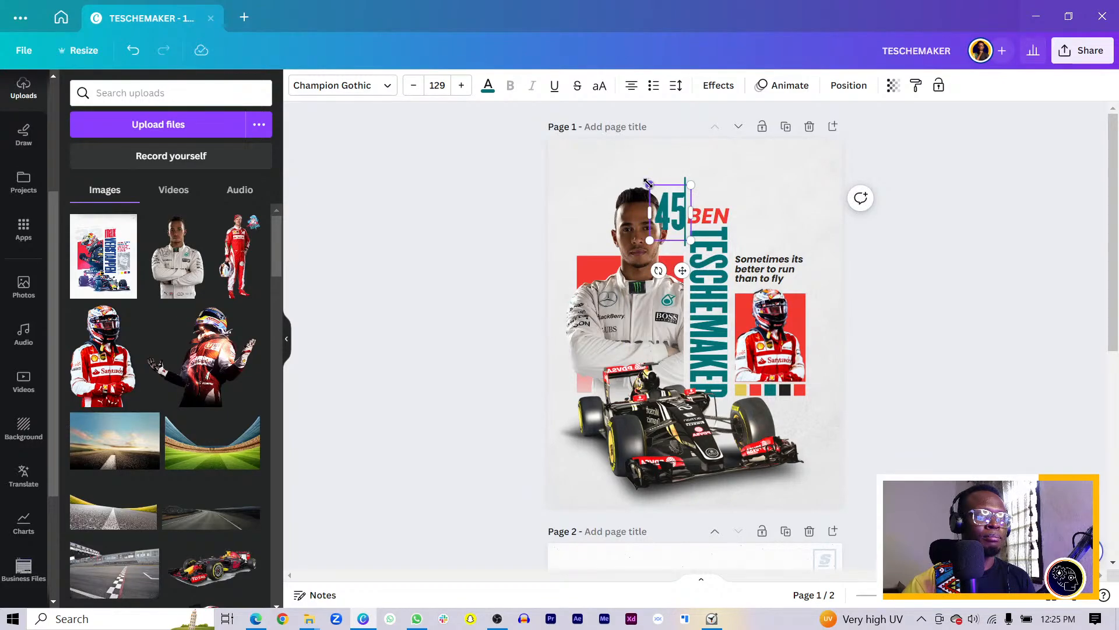
pyautogui.moveTo(649, 184); pyautogui.dragTo(423, 195)
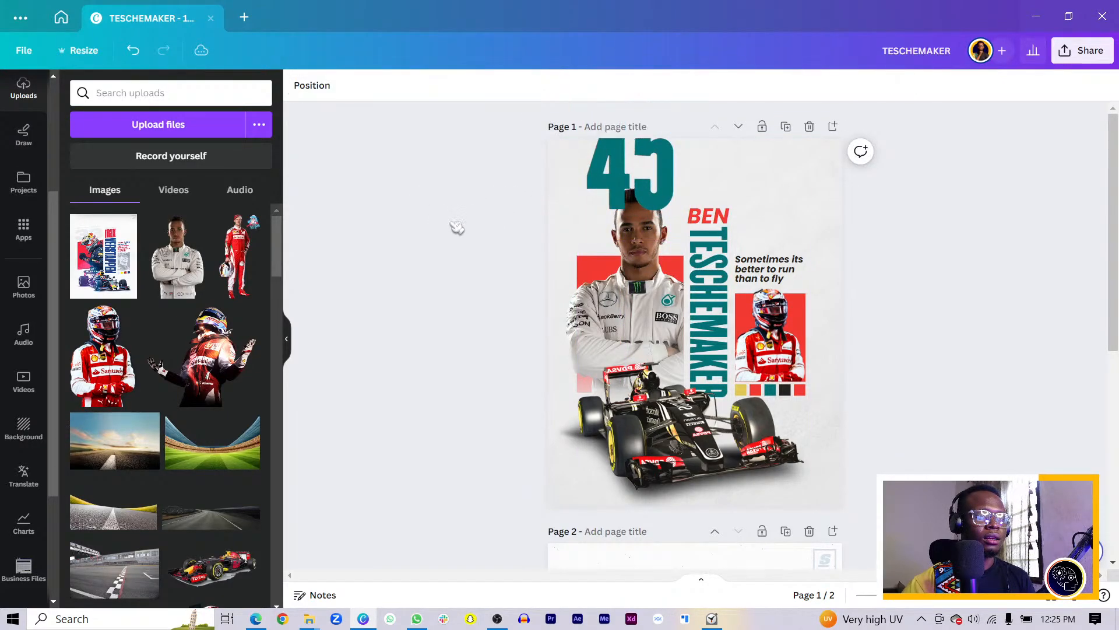
pyautogui.moveTo(611, 181); pyautogui.dragTo(613, 250)
pyautogui.hotkey('ctrl', '[')
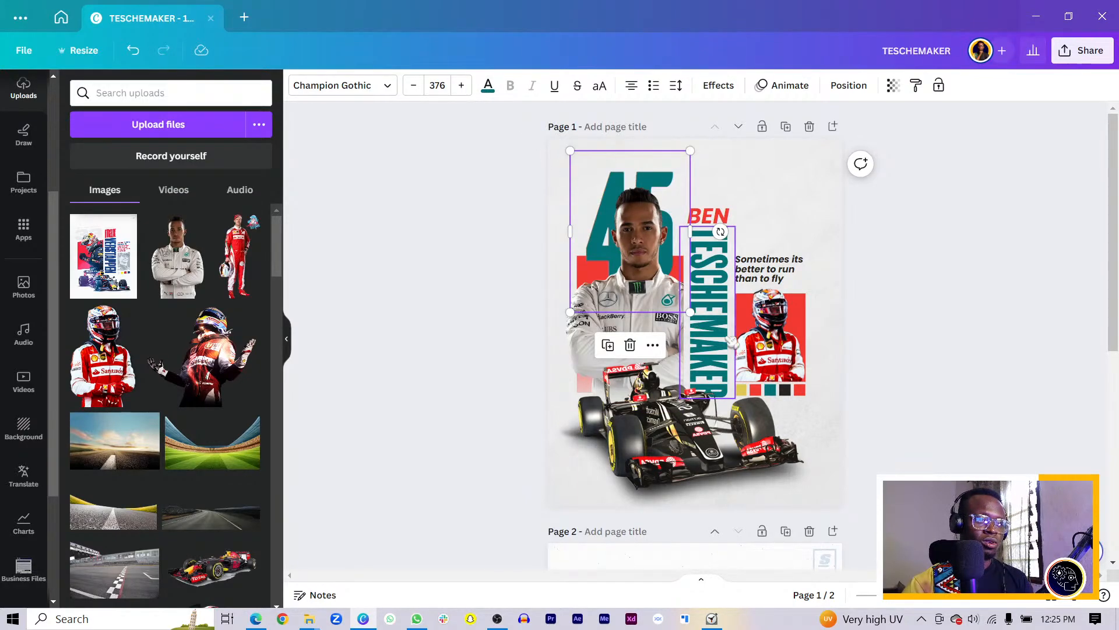
# Rotate the racing car image to about 6 degrees and deselect it
pyautogui.click(727, 493)
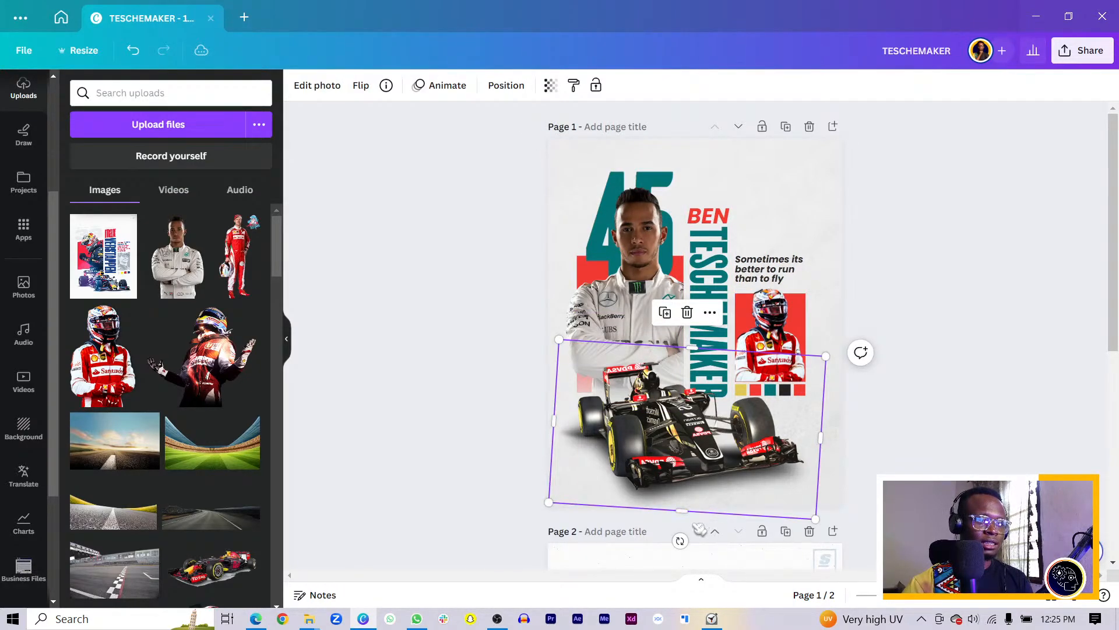
pyautogui.moveTo(681, 541); pyautogui.dragTo(676, 546)
pyautogui.click(991, 360)
pyautogui.scroll(-7, 775, 404)
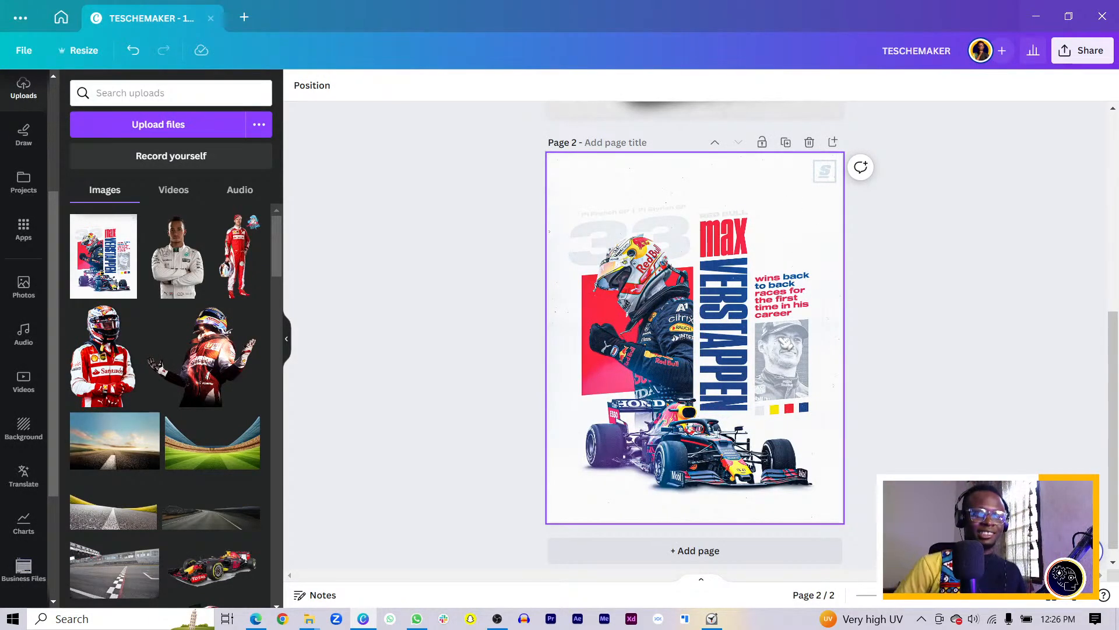
pyautogui.scroll(6, 616, 506)
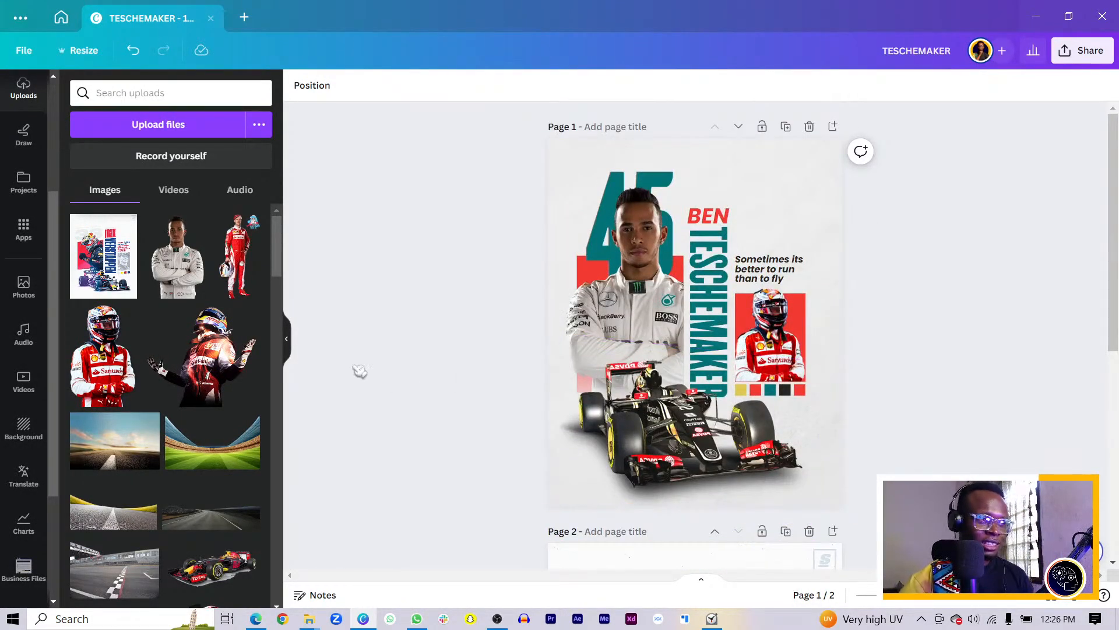
pyautogui.scroll(-1, 192, 370)
pyautogui.scroll(-6, 194, 370)
pyautogui.scroll(3, 135, 302)
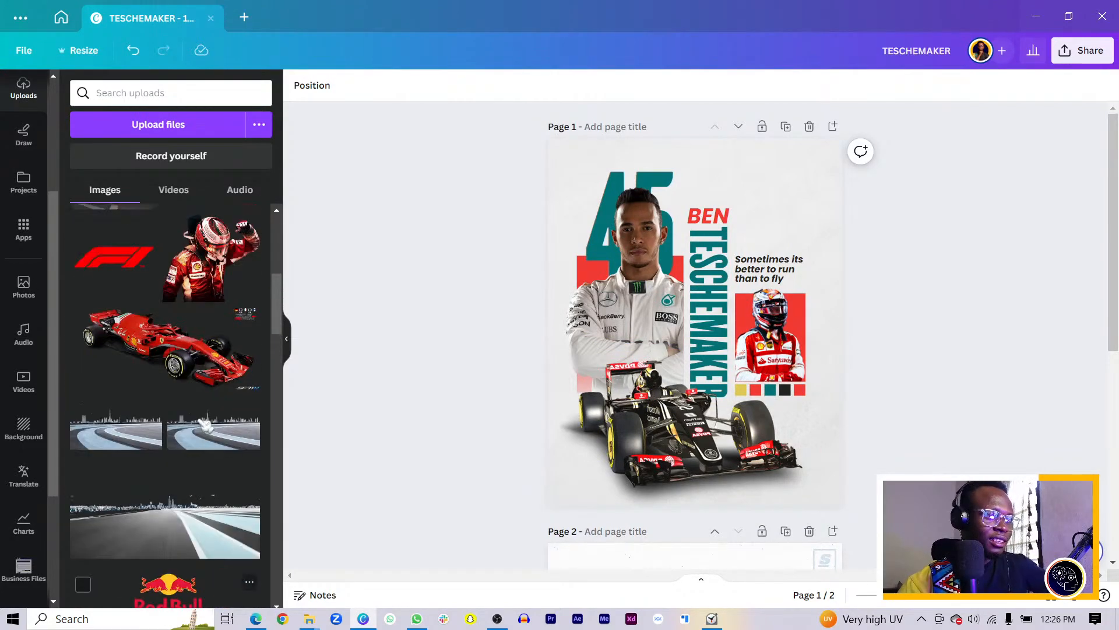
# Add the F1 logo from Uploads, enlarge it across the page top, and send it backward
pyautogui.click(136, 302)
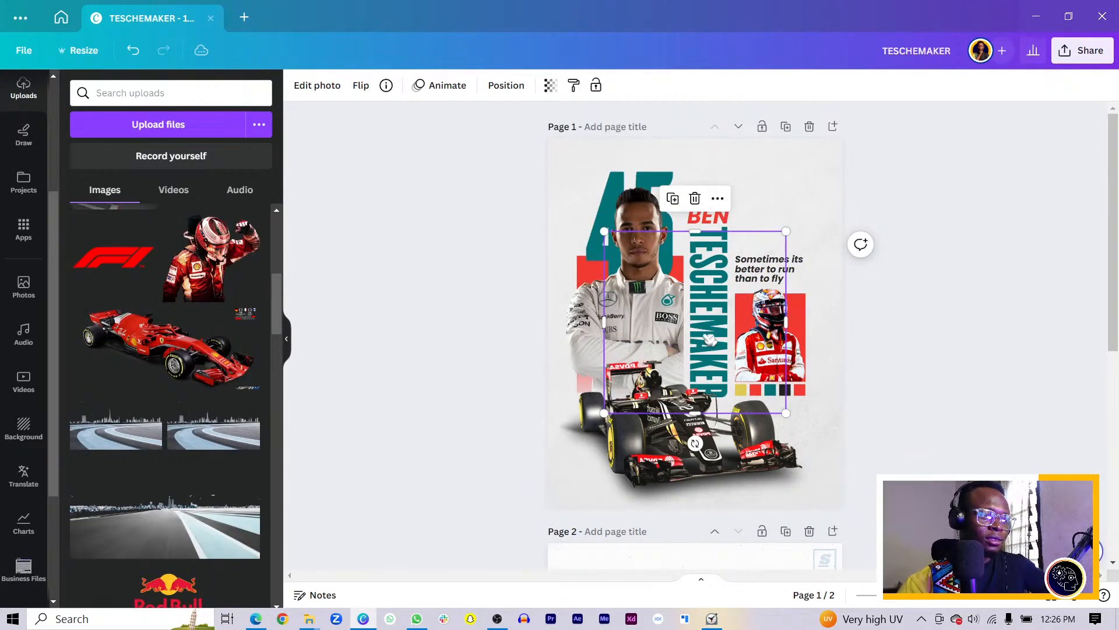
pyautogui.moveTo(711, 338); pyautogui.dragTo(607, 219)
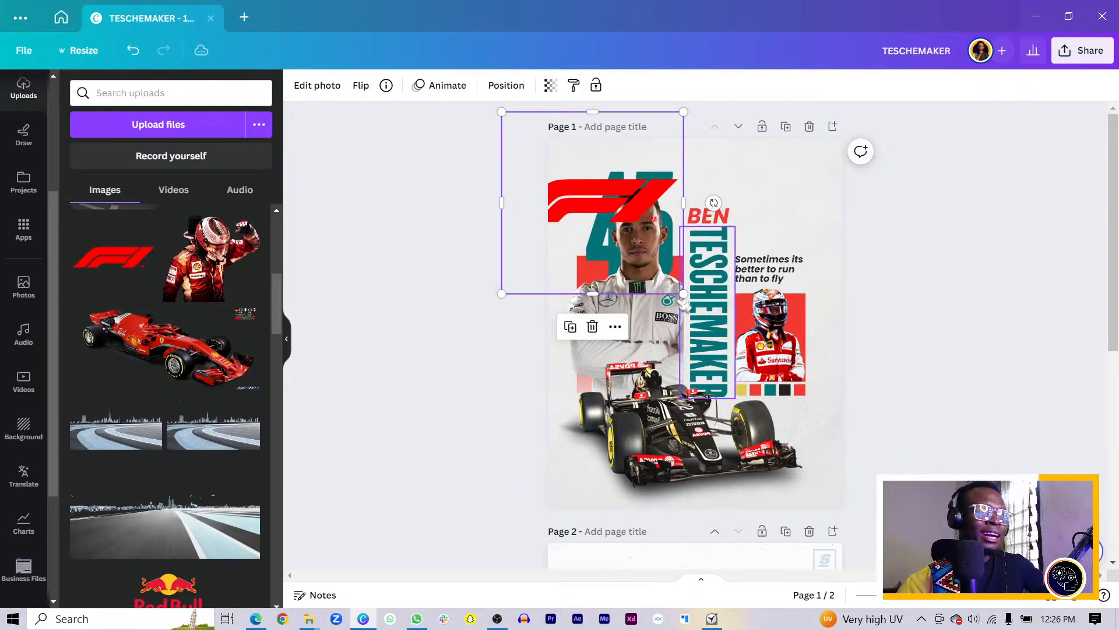
pyautogui.moveTo(683, 294); pyautogui.dragTo(1061, 624)
pyautogui.moveTo(733, 356); pyautogui.dragTo(602, 175)
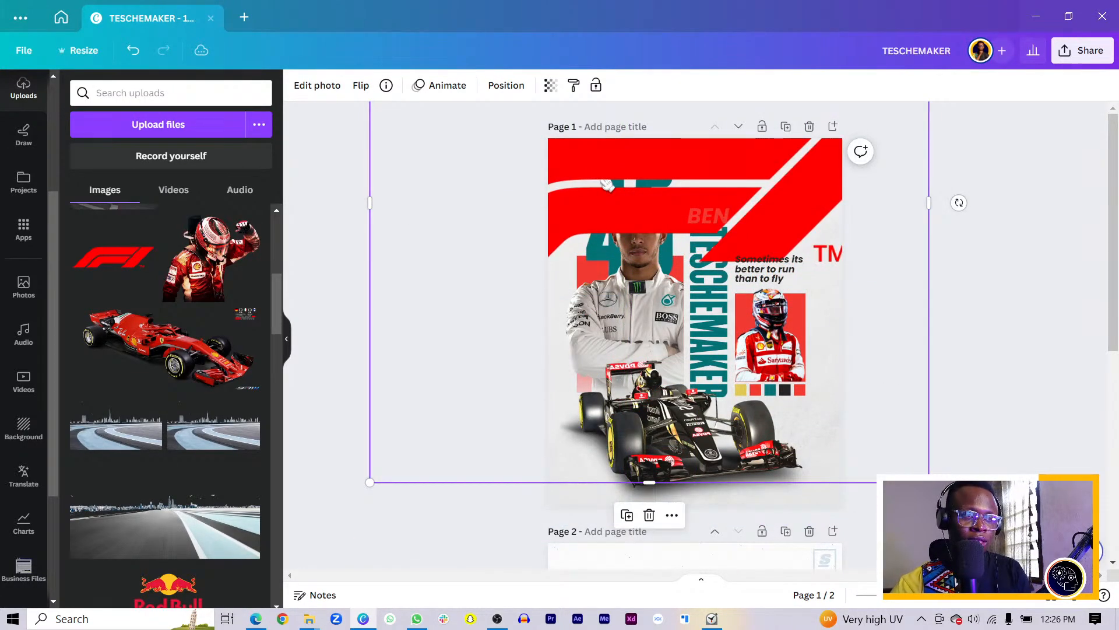
pyautogui.hotkey('ctrl', '[')
pyautogui.hotkey('ctrl', '[')
pyautogui.hotkey('ctrl', '[')
pyautogui.hotkey('ctrl', '[')
pyautogui.hotkey('ctrl', '[')
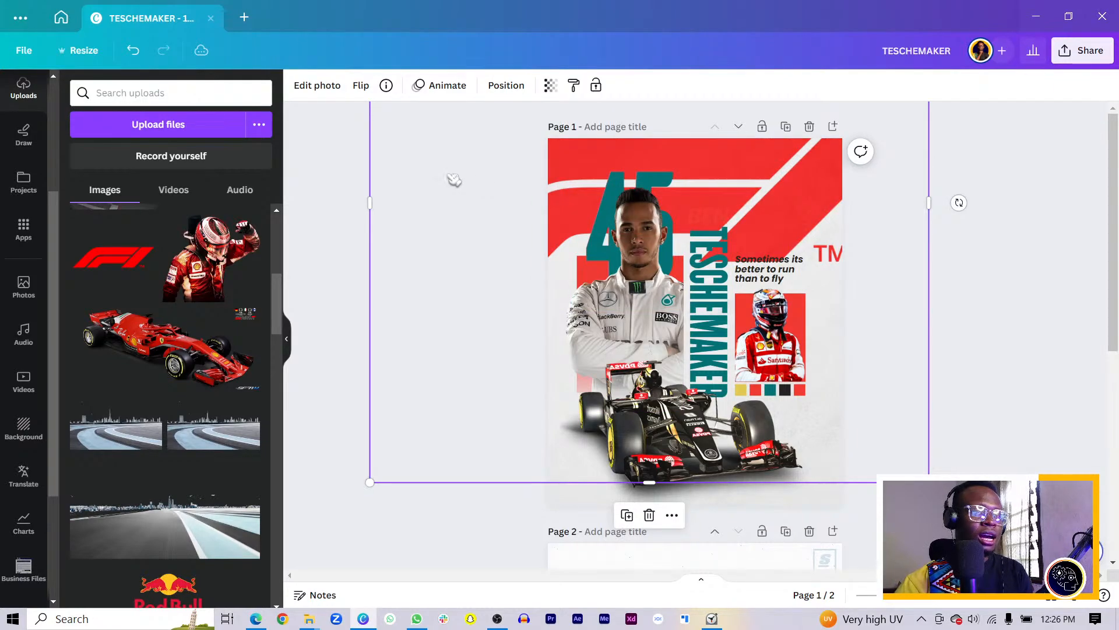
# Apply a custom grey Duotone effect to the F1 logo
pyautogui.click(307, 88)
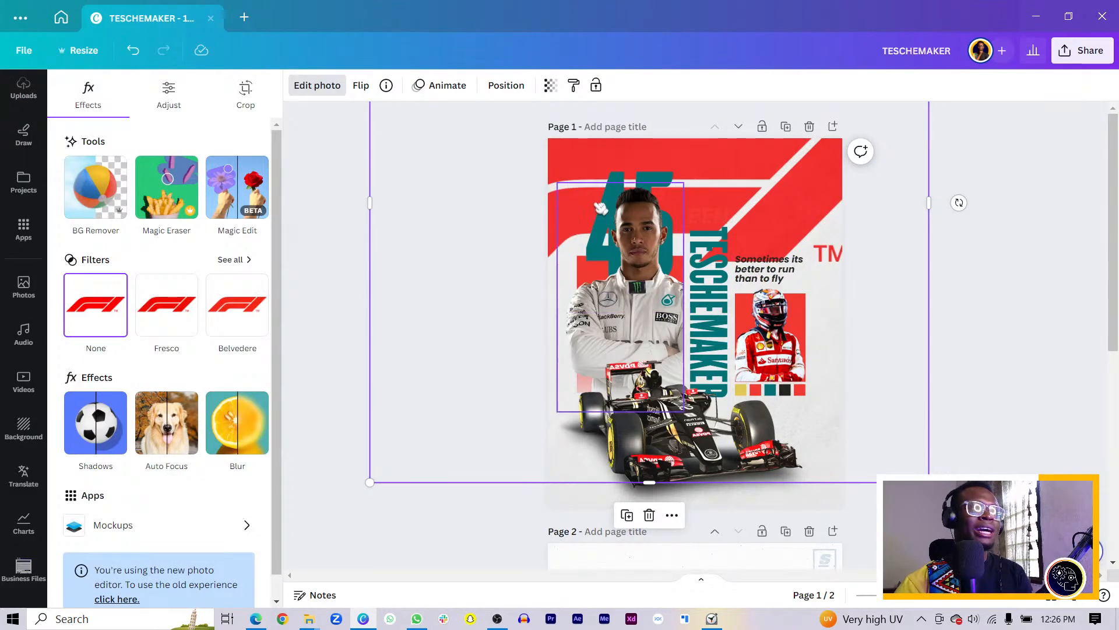
pyautogui.click(251, 422)
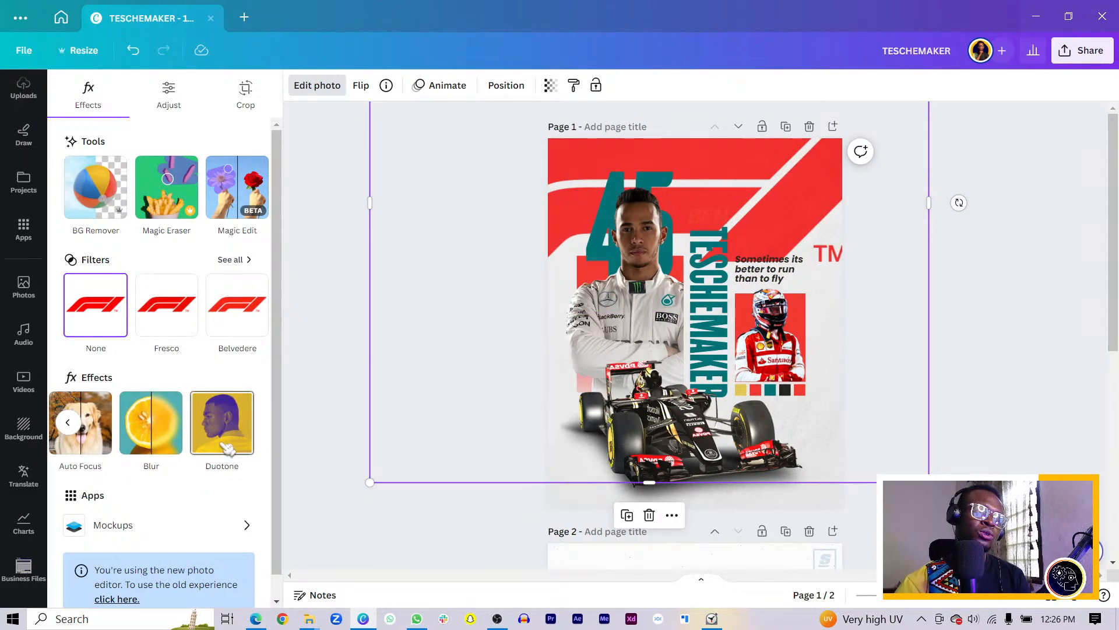
pyautogui.click(223, 446)
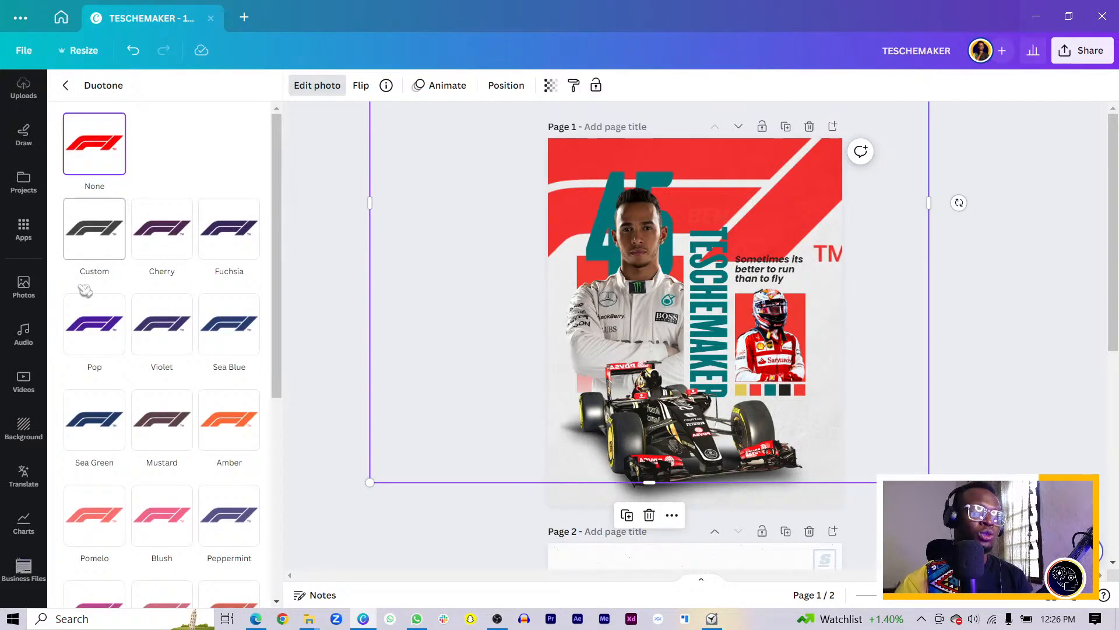
pyautogui.click(110, 236)
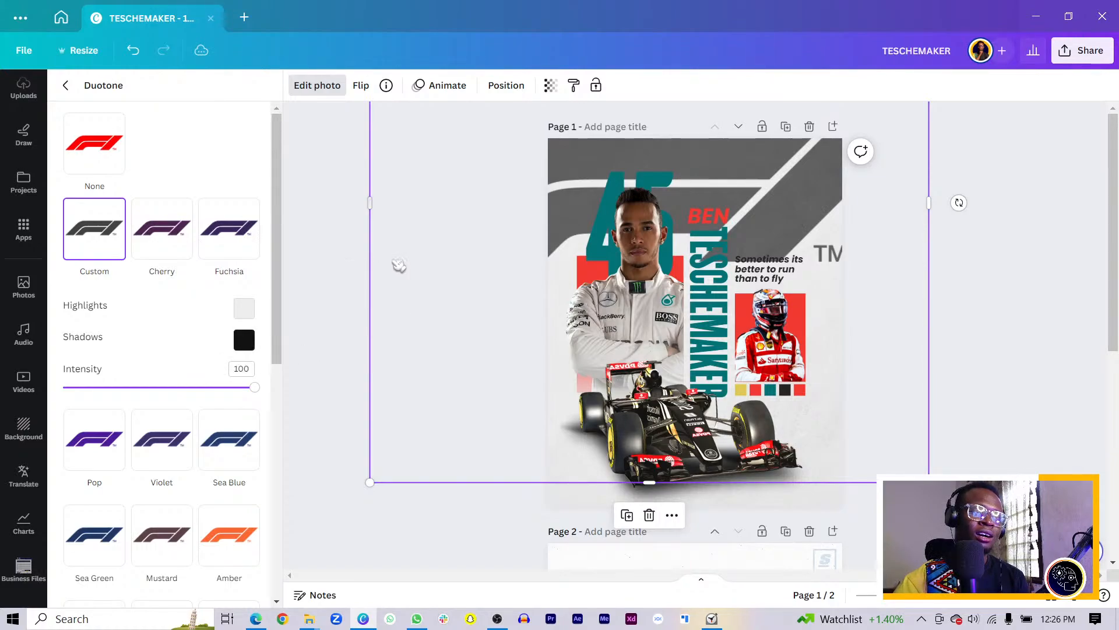
# Shift, resize and move the grey F1 logo down to fill the top of page 1
pyautogui.moveTo(420, 260); pyautogui.dragTo(429, 255)
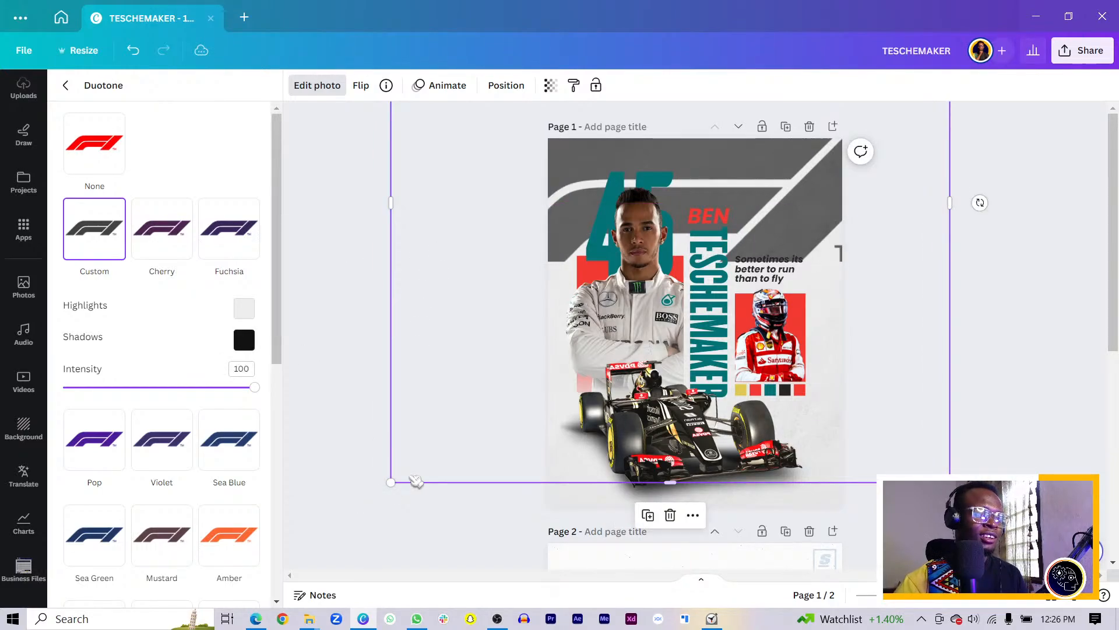
pyautogui.moveTo(387, 483); pyautogui.dragTo(475, 398)
pyautogui.moveTo(565, 170); pyautogui.dragTo(555, 221)
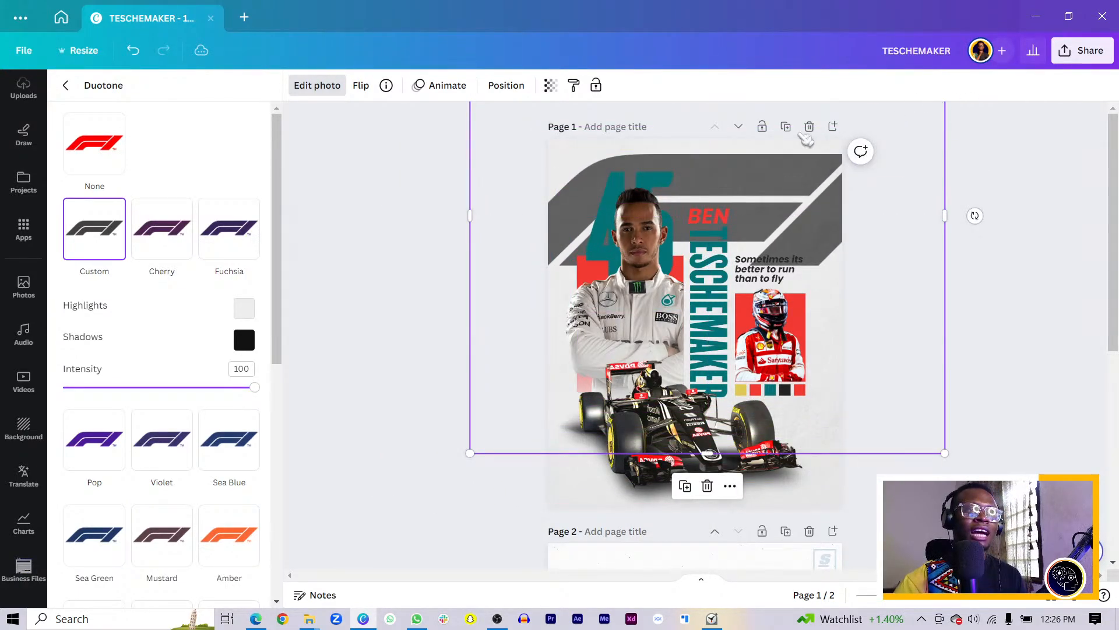
# Lower the F1 logo's transparency to about 20 and crop it from the bottom, top and left
pyautogui.click(549, 87)
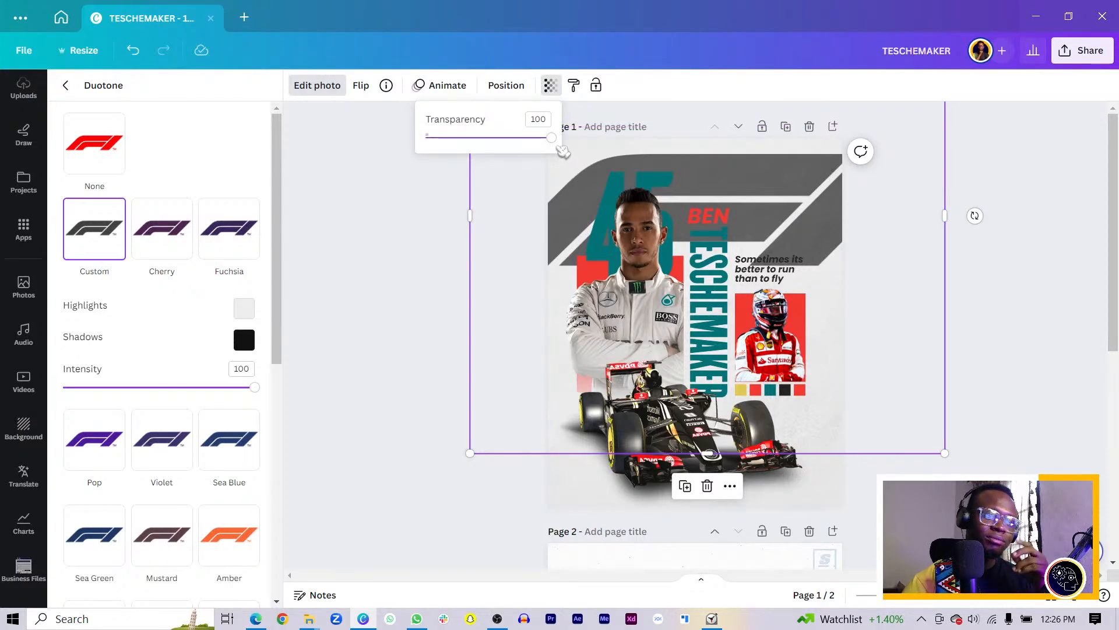
pyautogui.moveTo(561, 140); pyautogui.dragTo(462, 141)
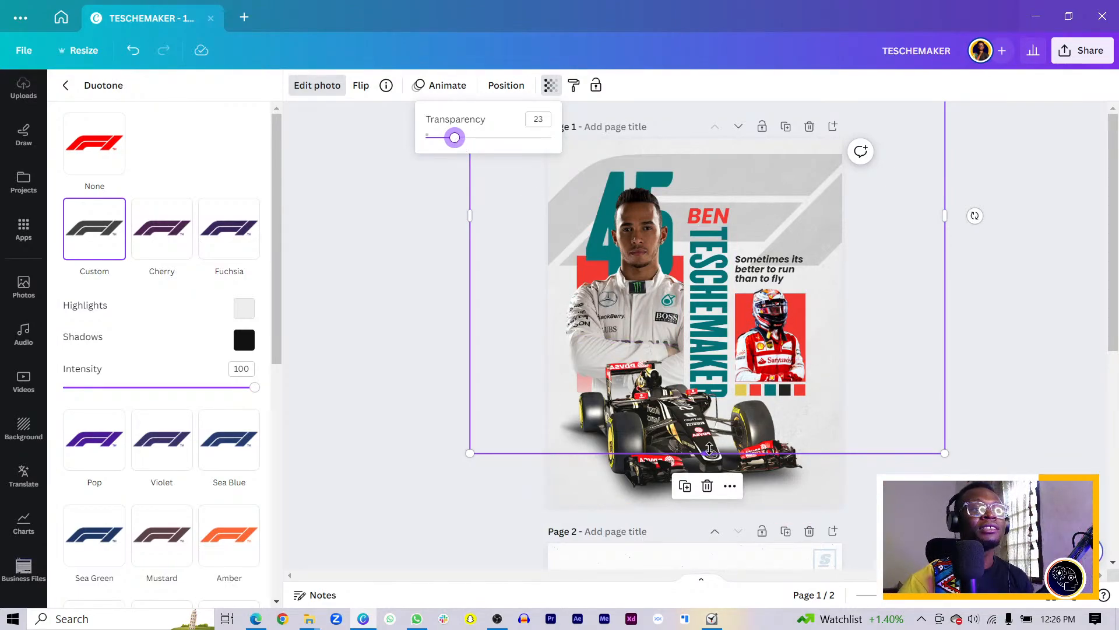
pyautogui.moveTo(708, 453); pyautogui.dragTo(707, 285)
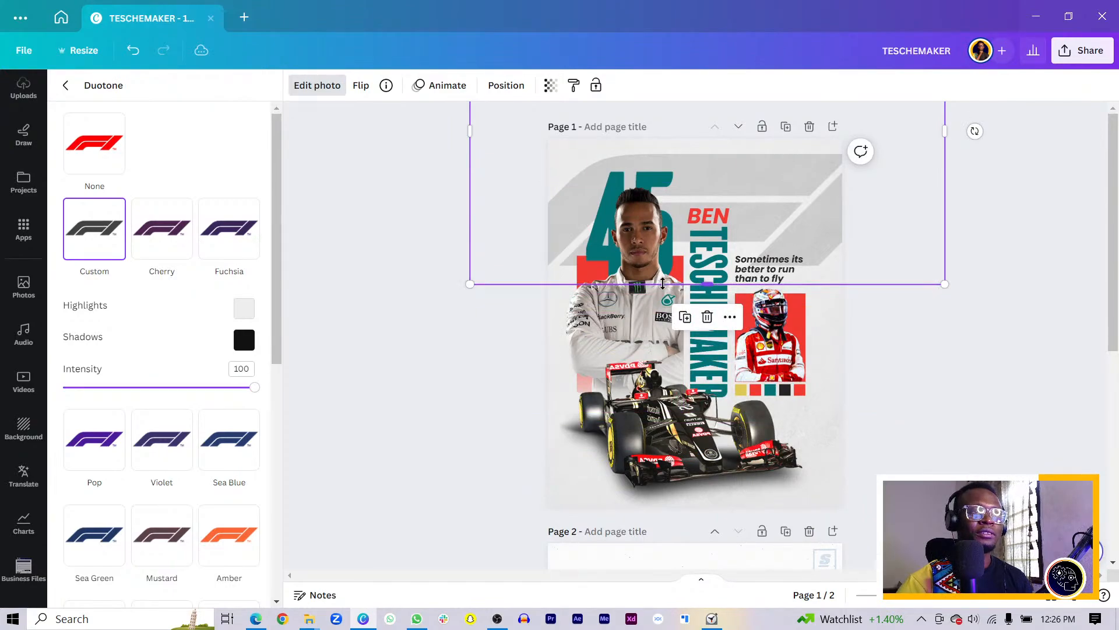
pyautogui.scroll(-5, 710, 231)
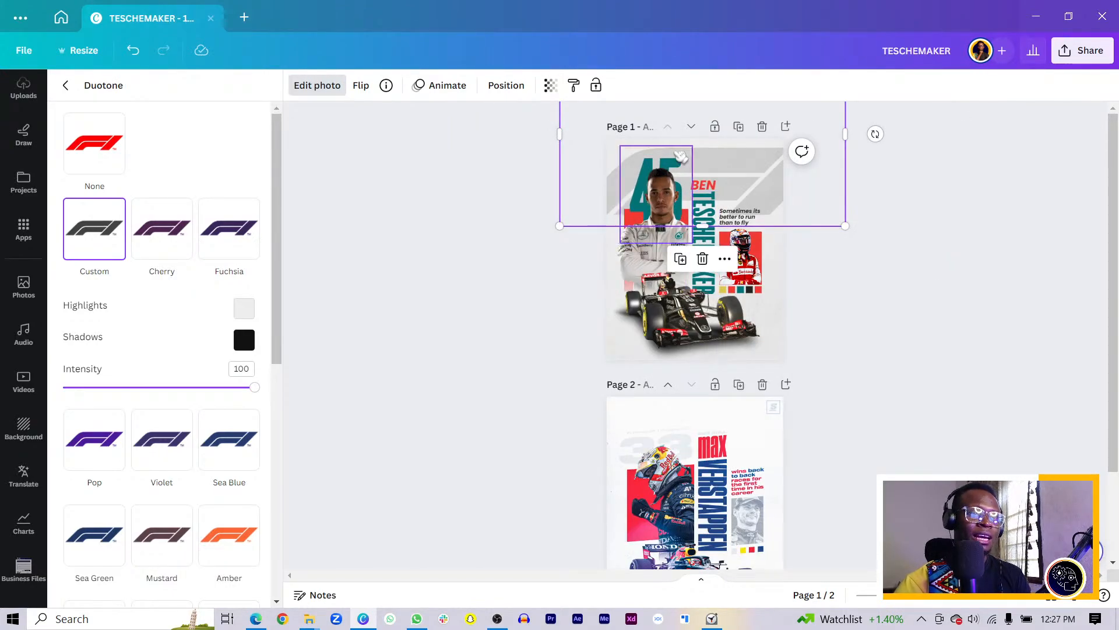
pyautogui.moveTo(689, 176); pyautogui.dragTo(705, 215)
pyautogui.scroll(5, 652, 233)
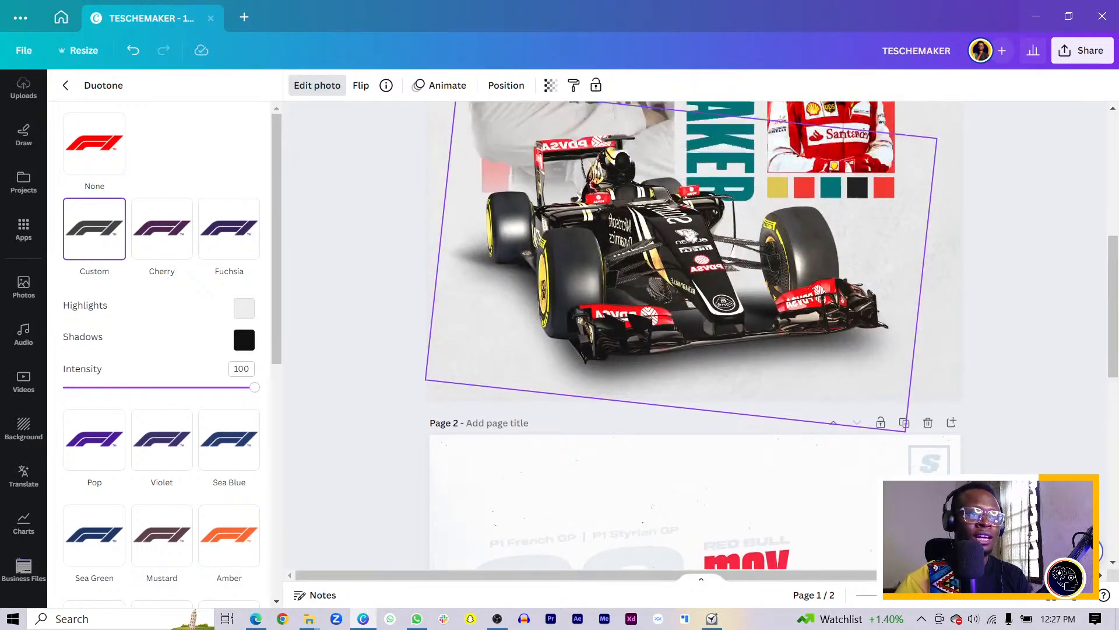
pyautogui.scroll(2, 652, 232)
pyautogui.scroll(-3, 520, 231)
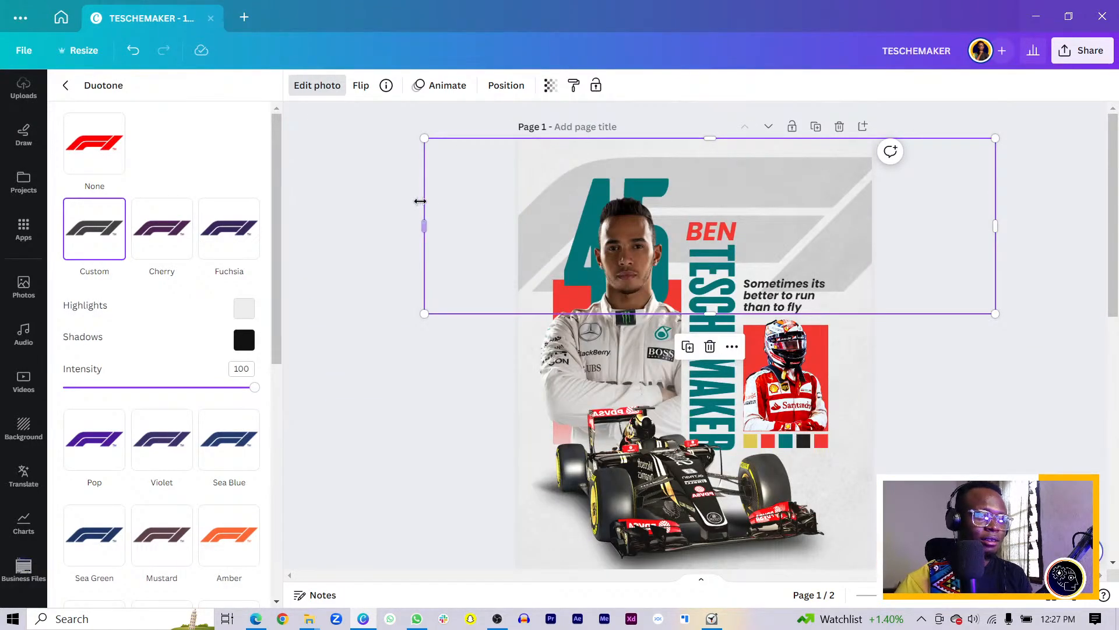
pyautogui.moveTo(419, 202); pyautogui.dragTo(470, 210)
# Fade the grey F1 banner further to 10 transparency, then drag the Red Bull logo onto the poster
pyautogui.click(374, 333)
pyautogui.click(583, 326)
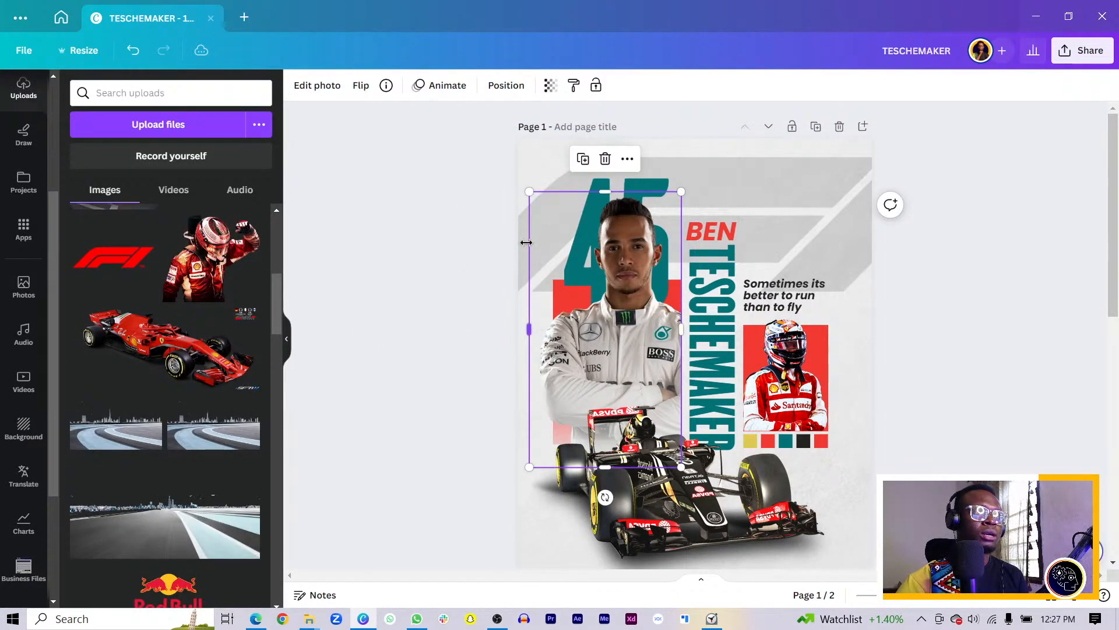
pyautogui.click(864, 201)
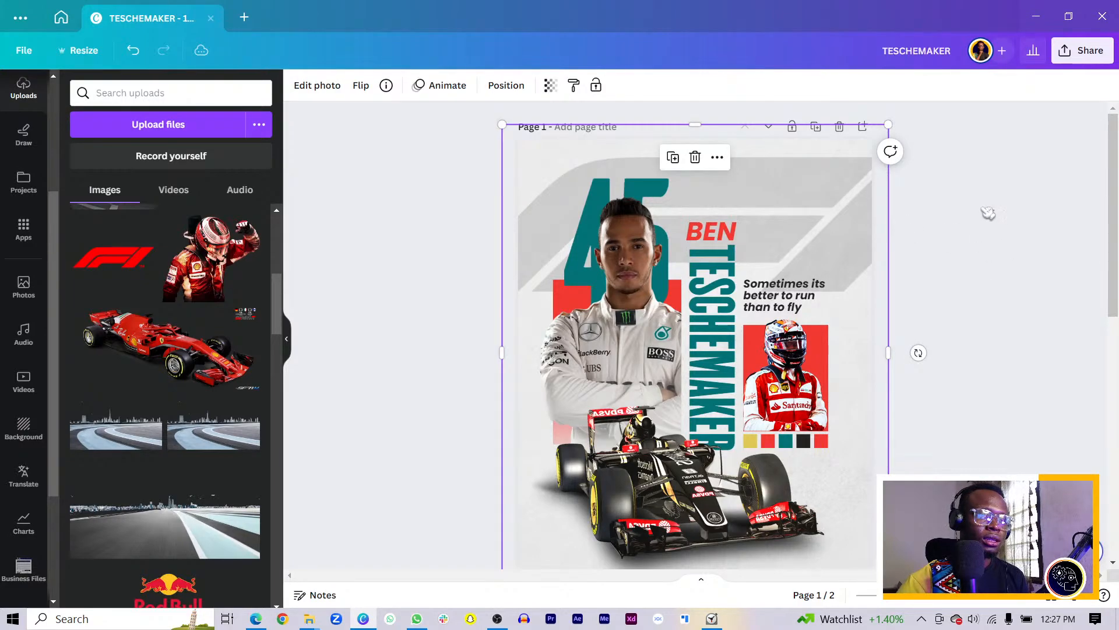
pyautogui.click(867, 209)
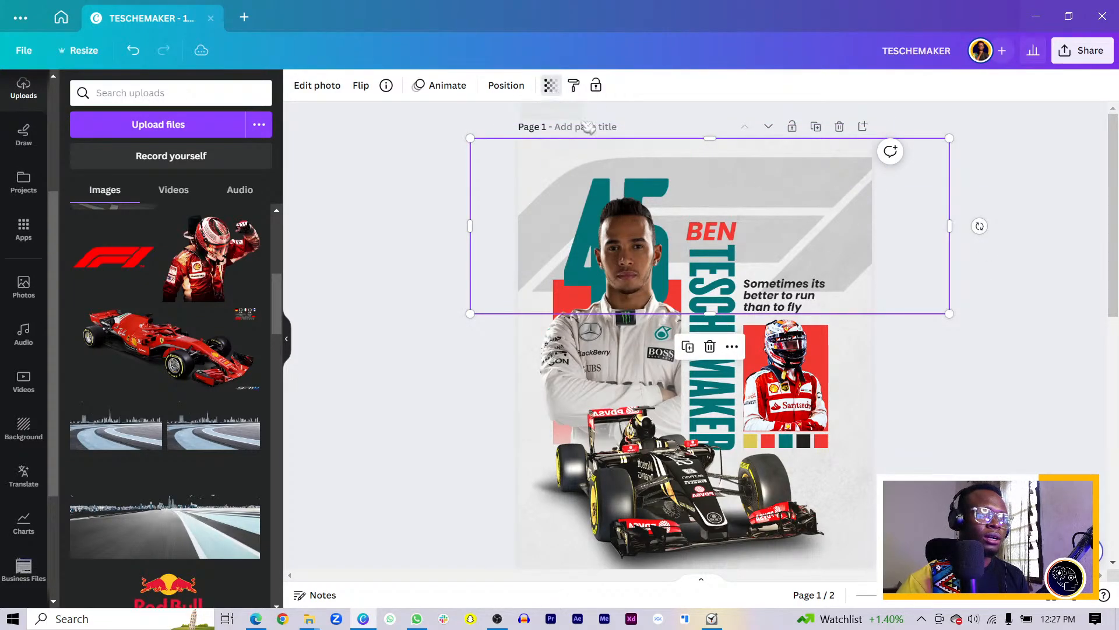
pyautogui.moveTo(457, 140); pyautogui.dragTo(451, 138)
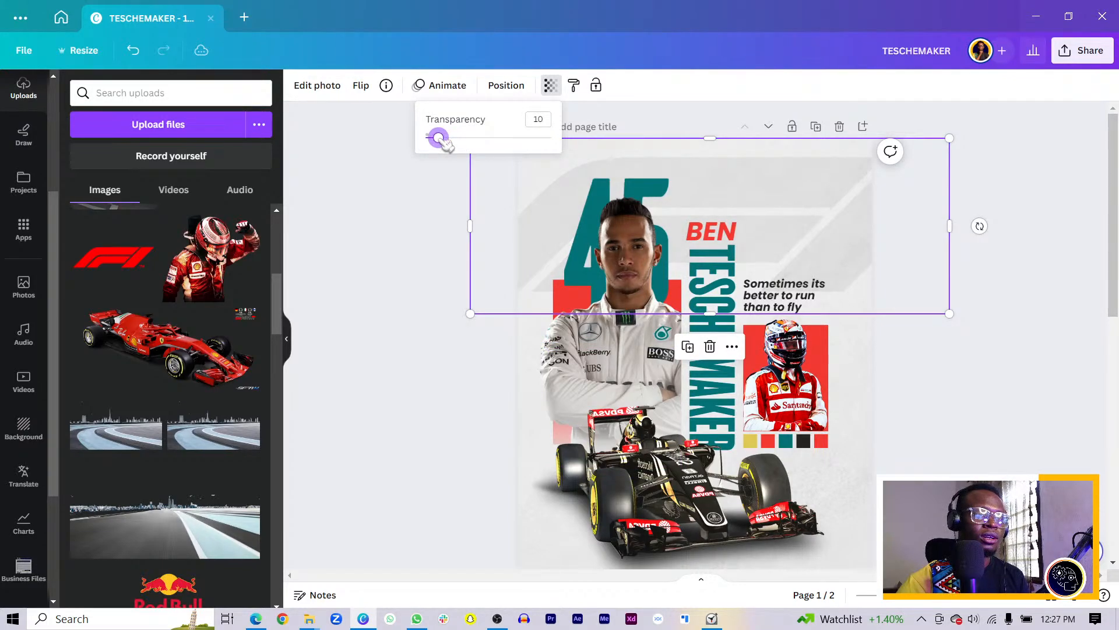
pyautogui.click(367, 257)
pyautogui.click(367, 257)
pyautogui.scroll(-3, 169, 388)
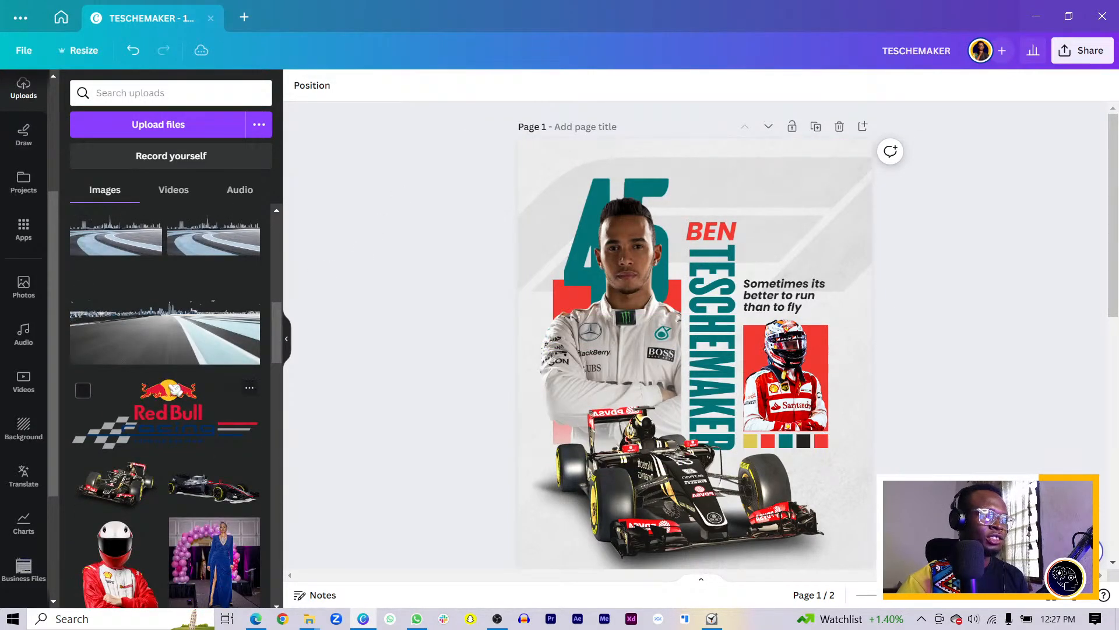
pyautogui.moveTo(174, 389); pyautogui.dragTo(717, 213)
# Shrink the Red Bull logo to fit beside BEN and move it down just above the quote
pyautogui.moveTo(610, 157); pyautogui.dragTo(736, 229)
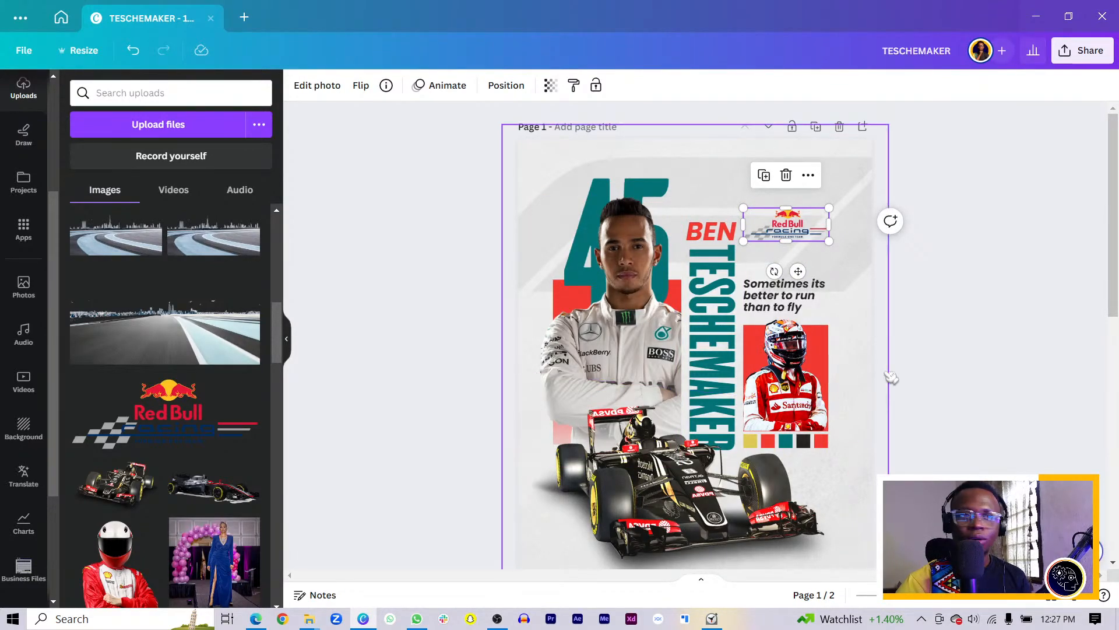
pyautogui.click(907, 363)
pyautogui.moveTo(804, 227); pyautogui.dragTo(805, 260)
pyautogui.click(949, 347)
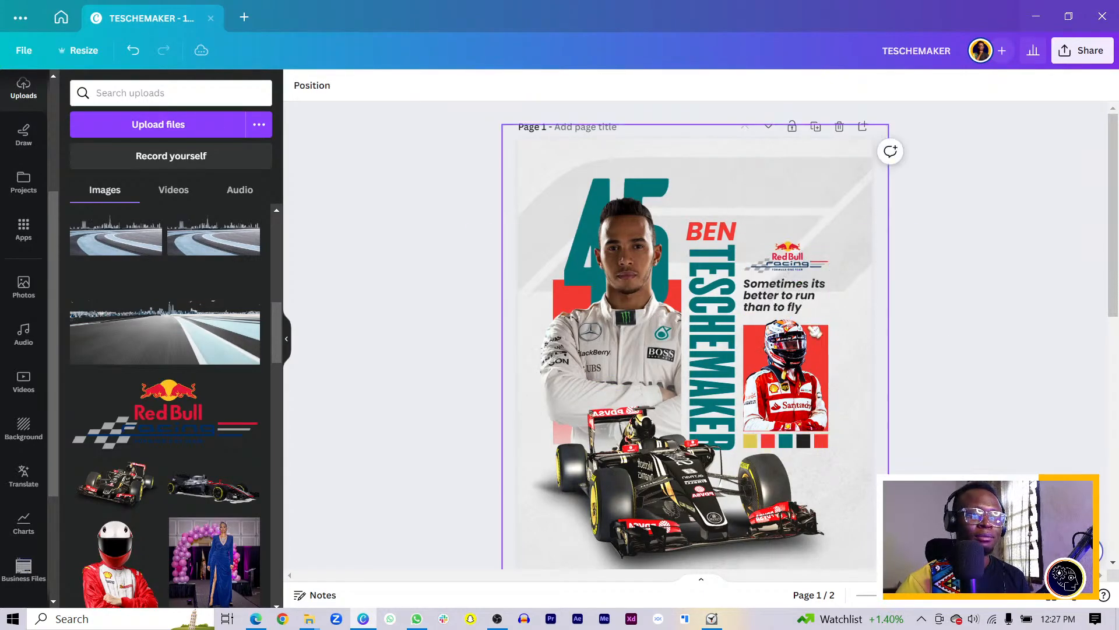
# Deselect the logo and scroll over the poster to review its placement
pyautogui.click(794, 264)
pyautogui.click(474, 309)
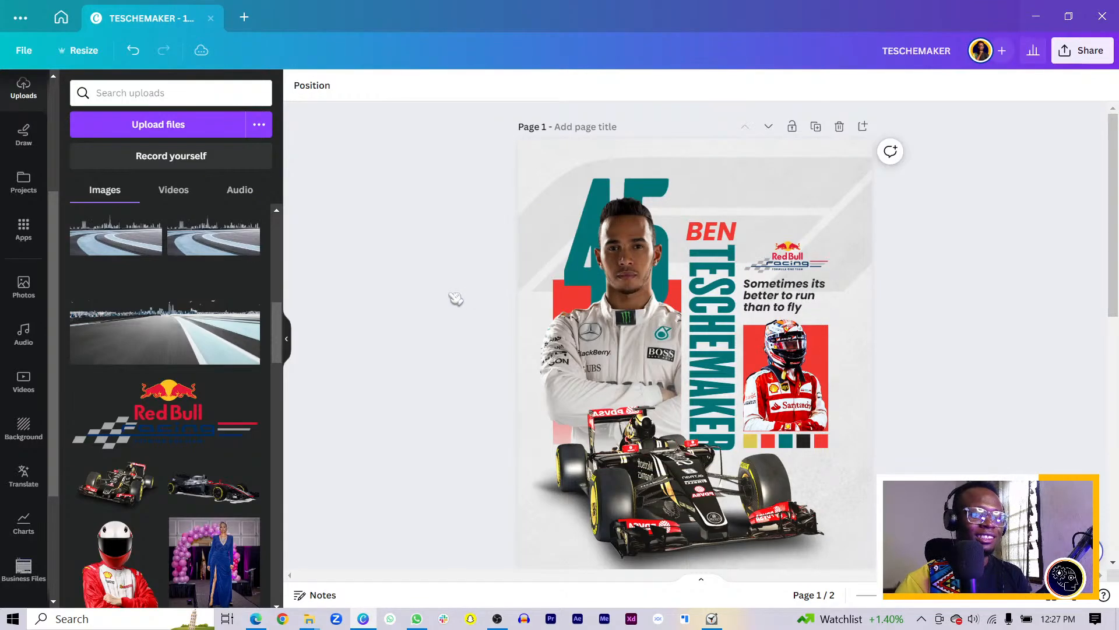
pyautogui.scroll(-3, 466, 303)
pyautogui.scroll(-2, 456, 298)
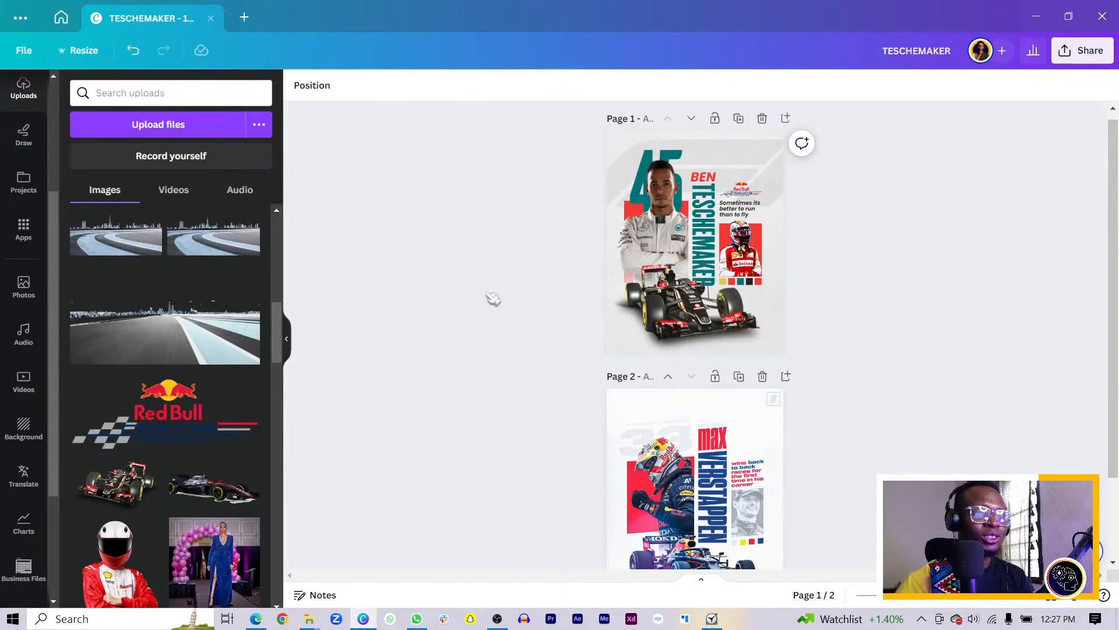
pyautogui.scroll(-2, 564, 361)
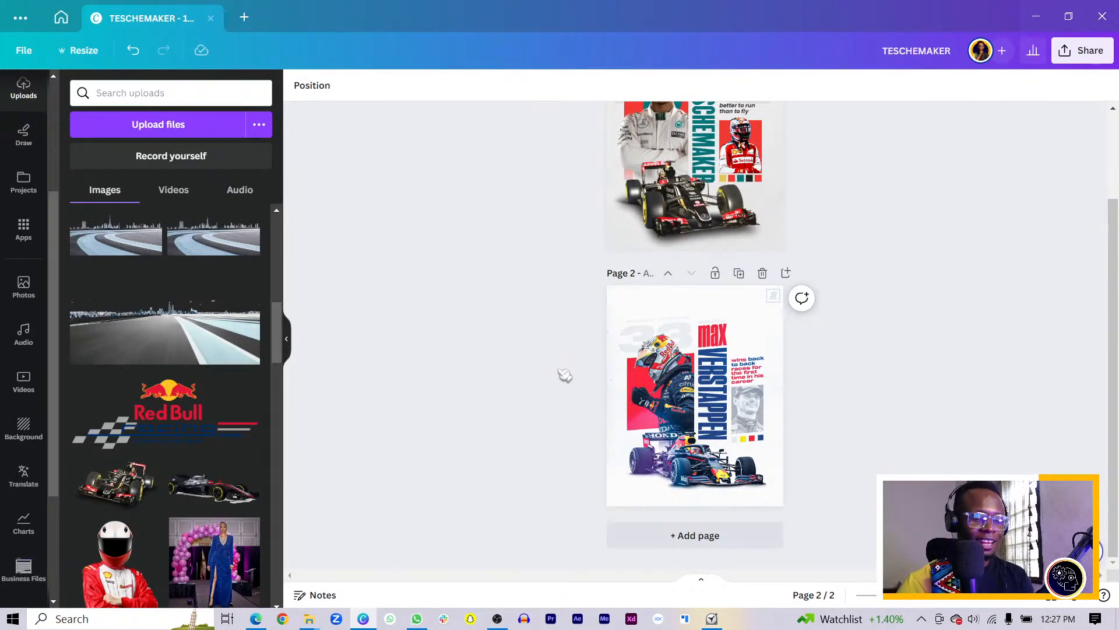
pyautogui.scroll(2, 534, 389)
pyautogui.scroll(6, 466, 350)
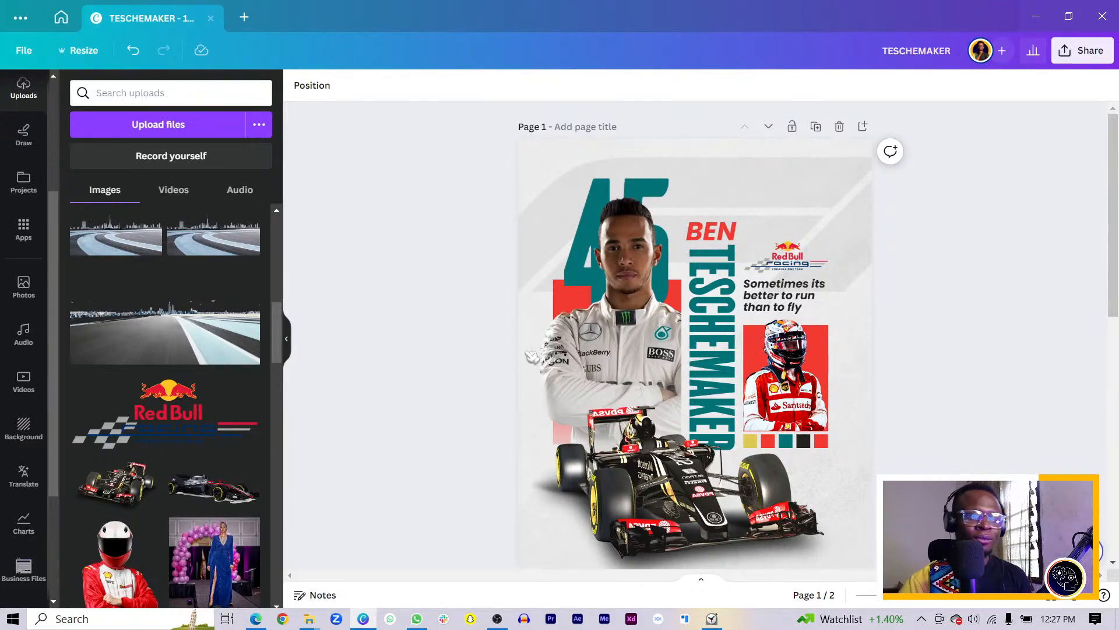
pyautogui.scroll(-10, 532, 356)
pyautogui.scroll(7, 810, 399)
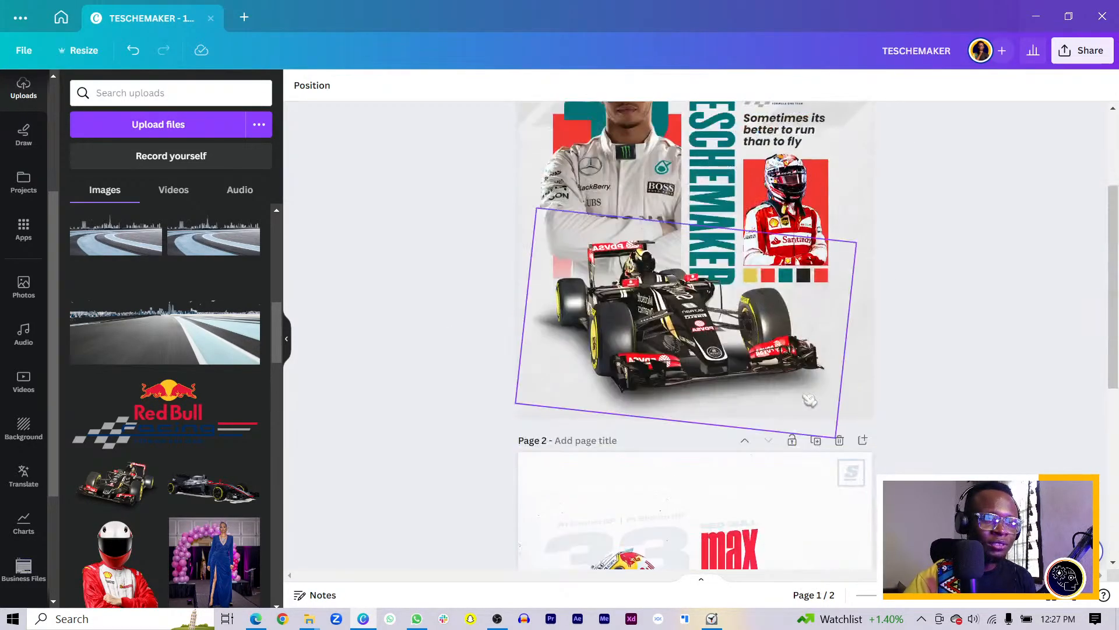
pyautogui.scroll(3, 809, 399)
# Select the red-suited driver photo and browse its full list of photo filters
pyautogui.click(787, 402)
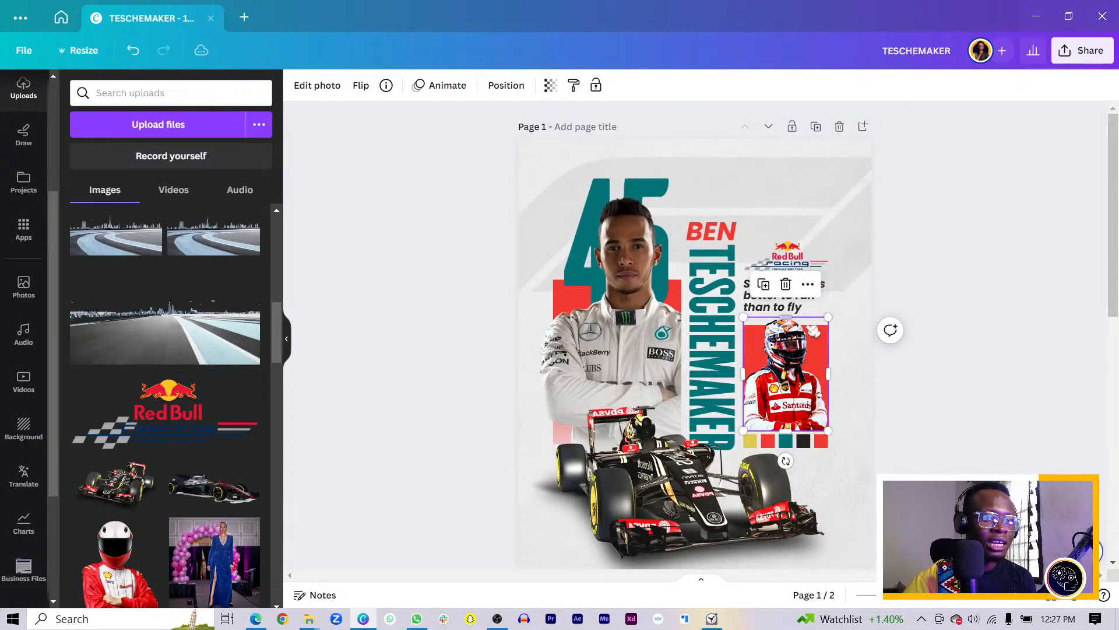
pyautogui.click(330, 86)
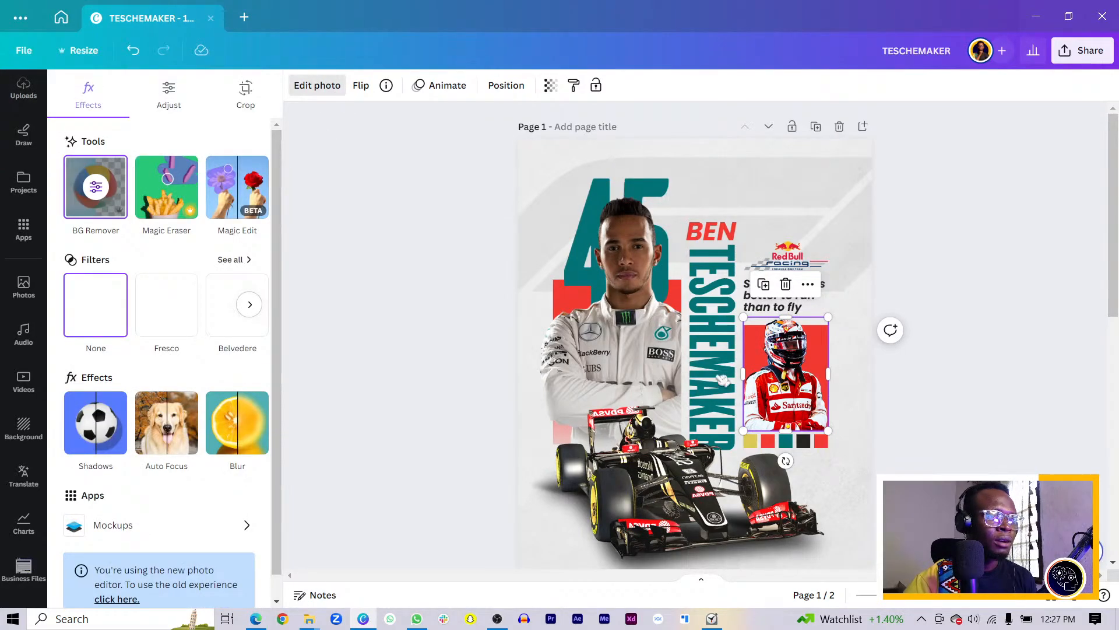
pyautogui.scroll(-1, 175, 401)
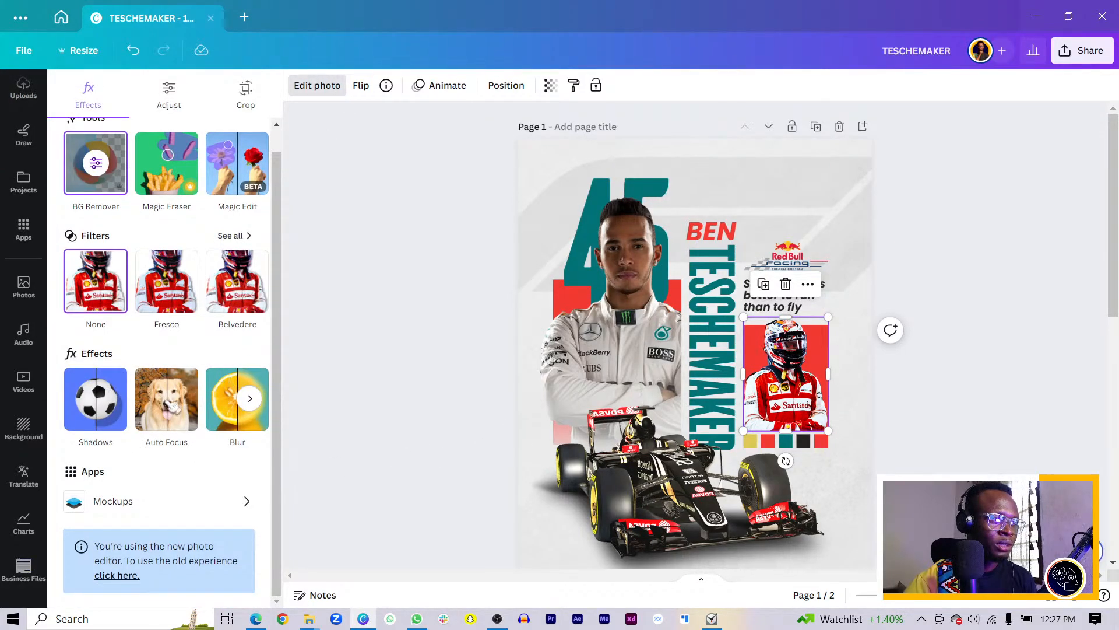
pyautogui.click(230, 235)
pyautogui.scroll(-8, 175, 402)
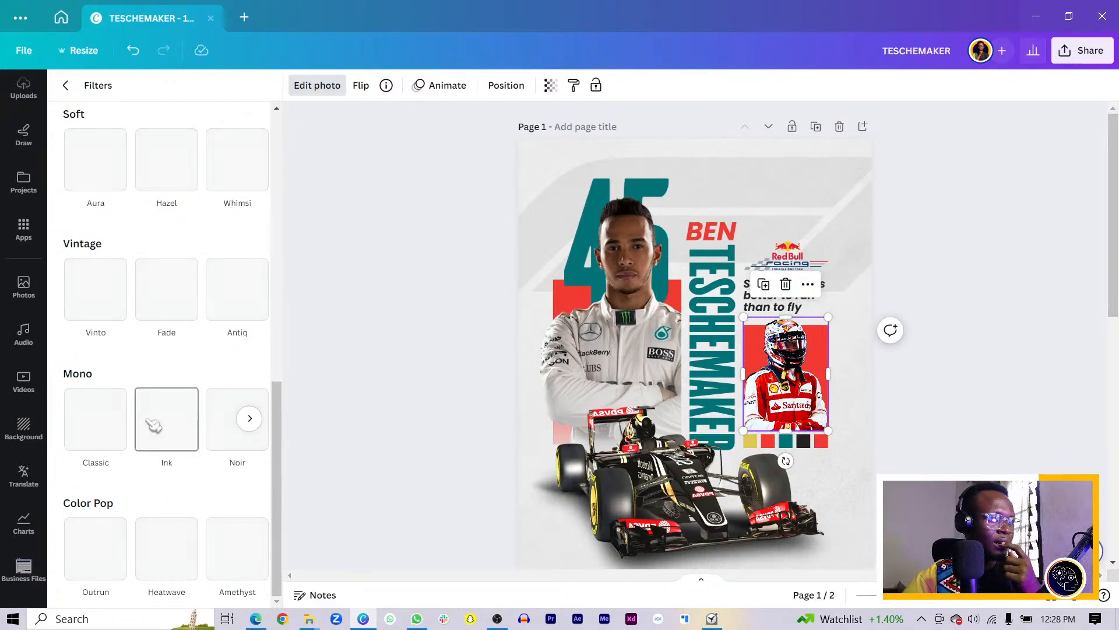
pyautogui.scroll(6, 158, 420)
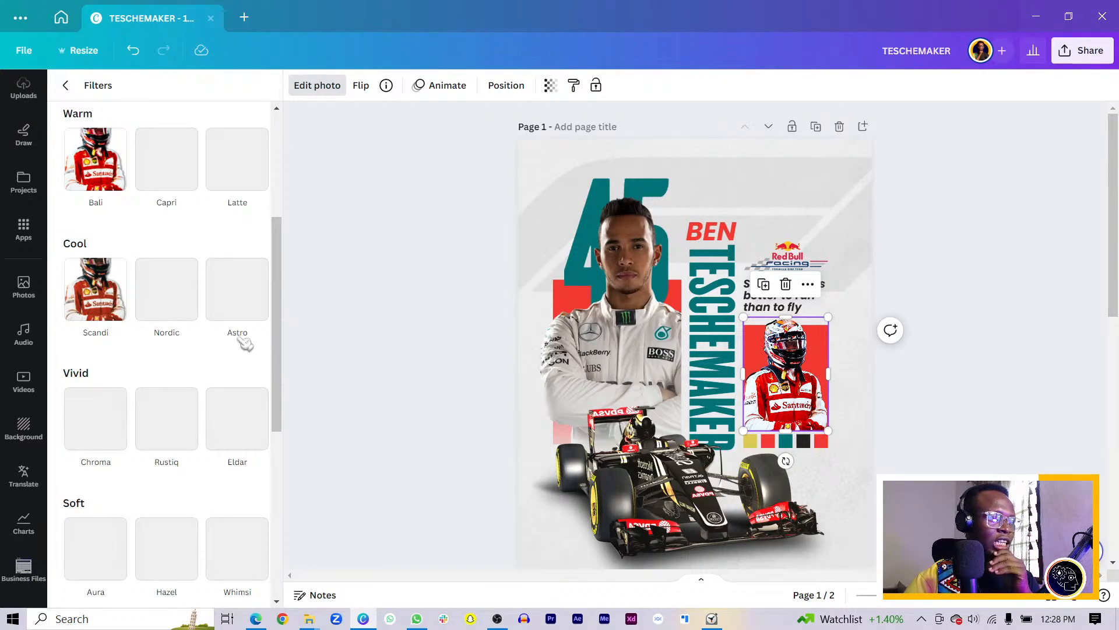
pyautogui.scroll(-1, 282, 337)
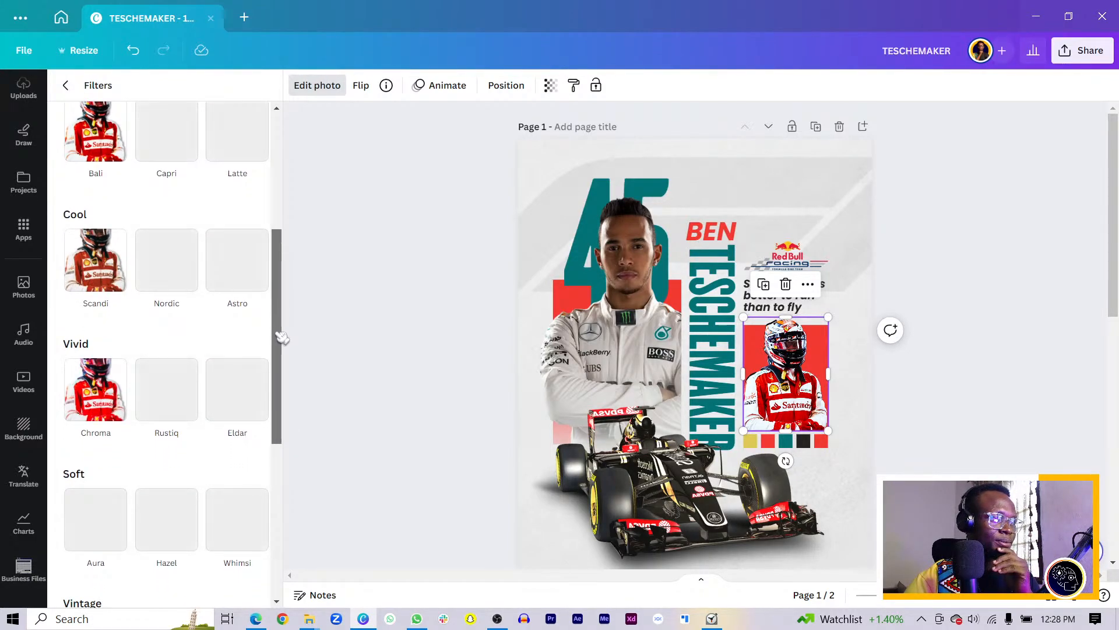
pyautogui.moveTo(282, 337); pyautogui.dragTo(292, 507)
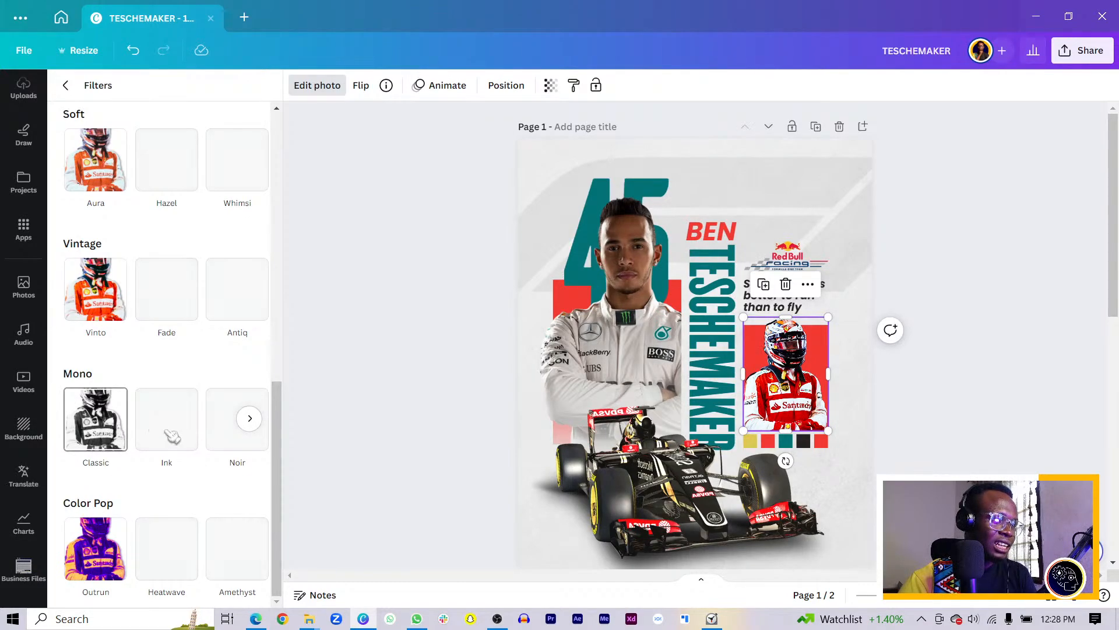
# Try the Noir filter at lower intensity, then apply the black-and-white Ink filter
pyautogui.click(239, 441)
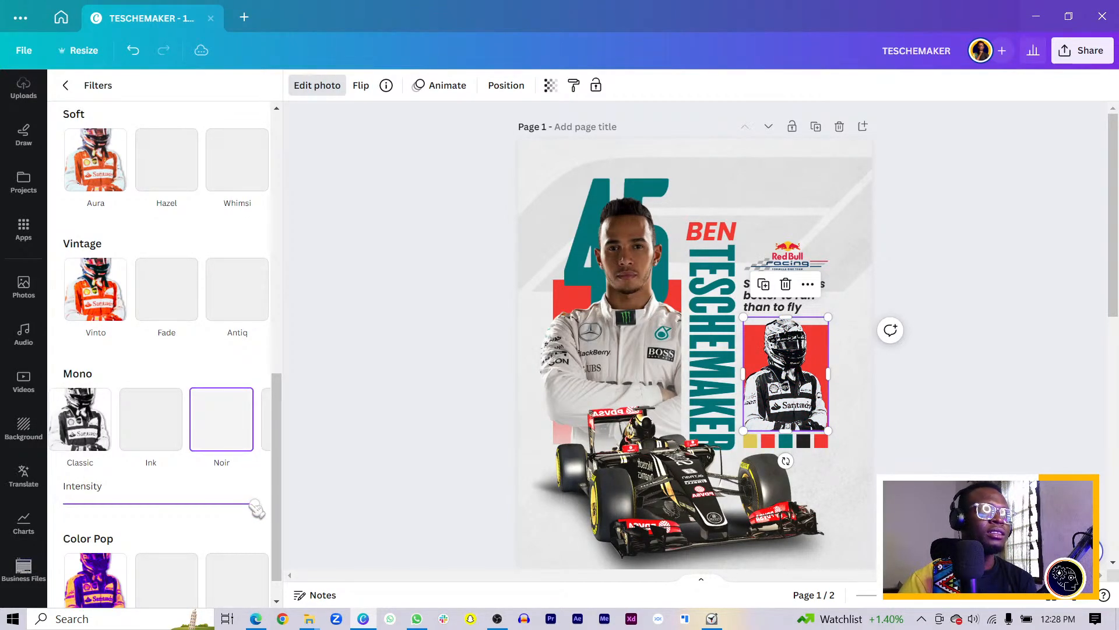
pyautogui.moveTo(261, 504); pyautogui.dragTo(223, 504)
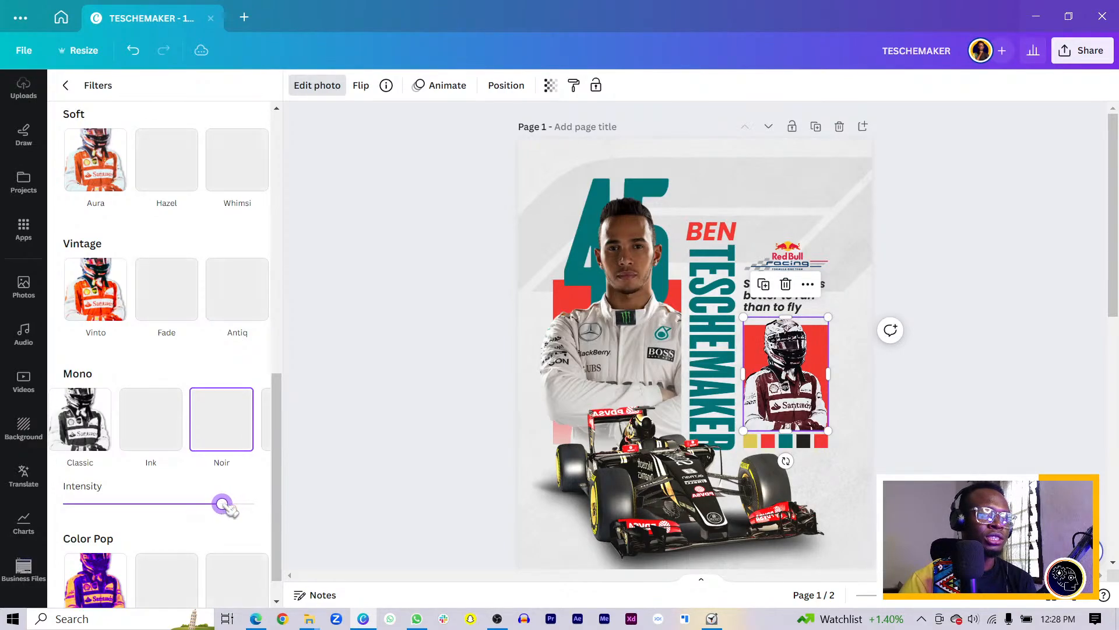
pyautogui.click(153, 441)
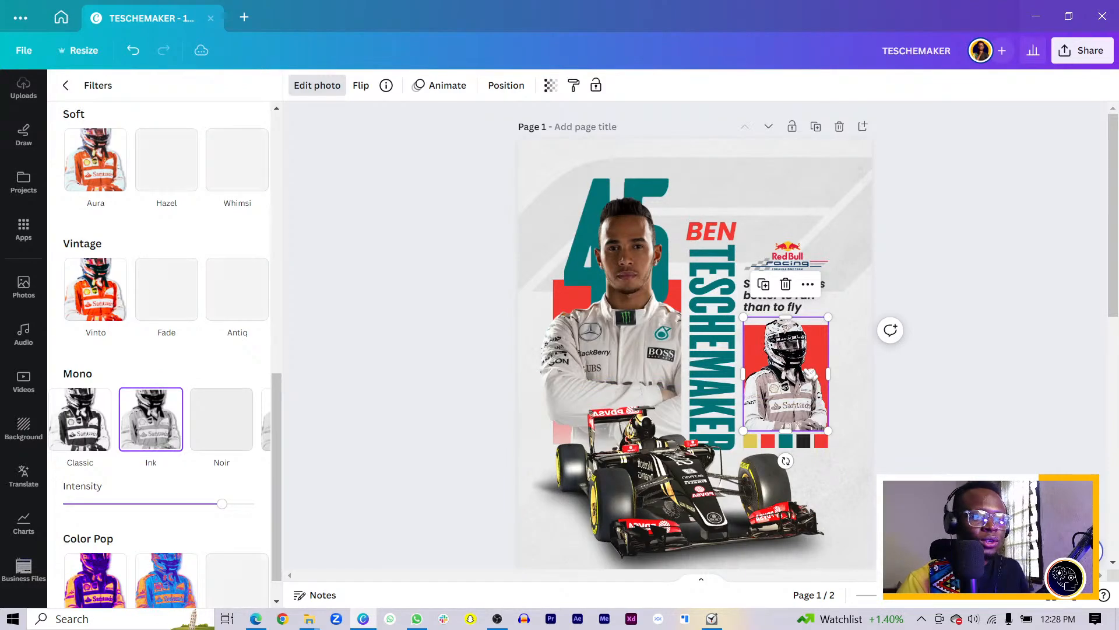
pyautogui.click(810, 372)
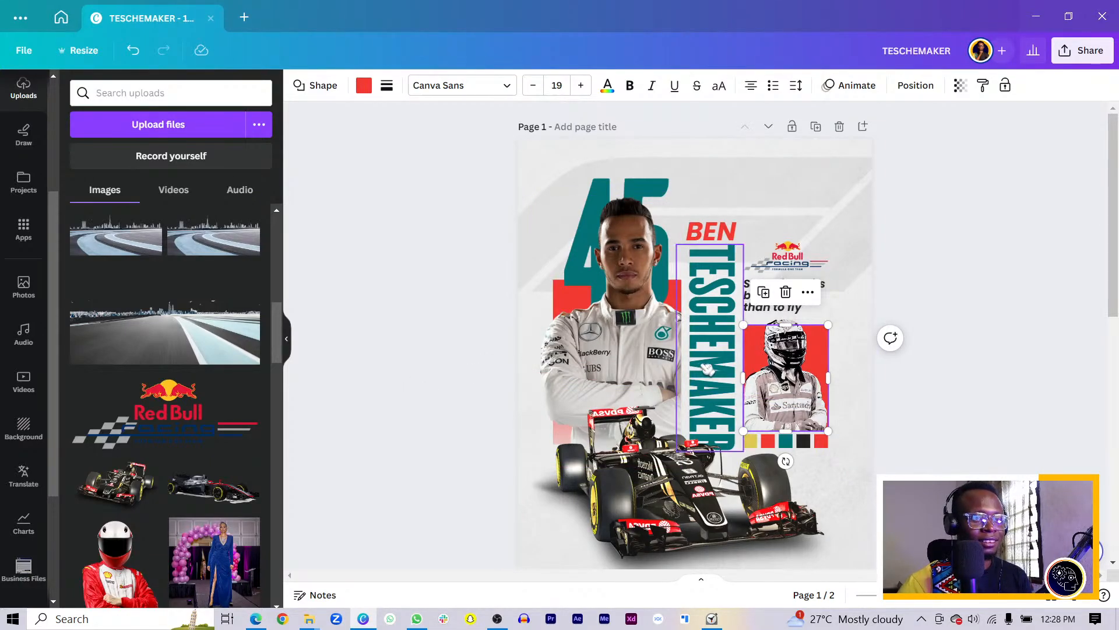
# Recolour the red square behind the helmet photo to a grey from the photo colours
pyautogui.click(371, 89)
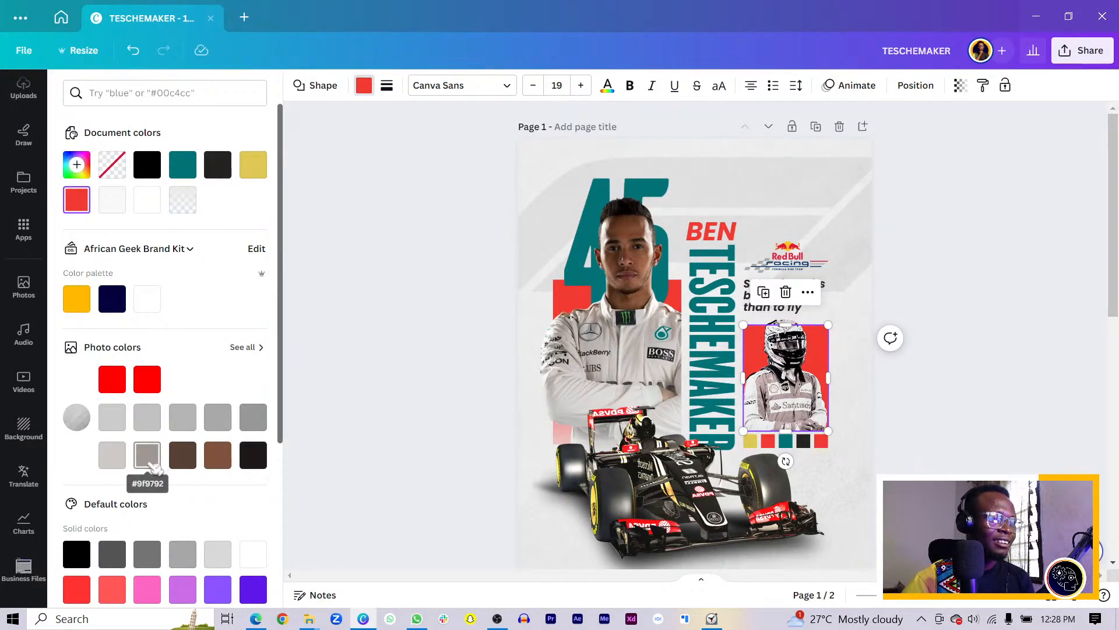
pyautogui.click(150, 463)
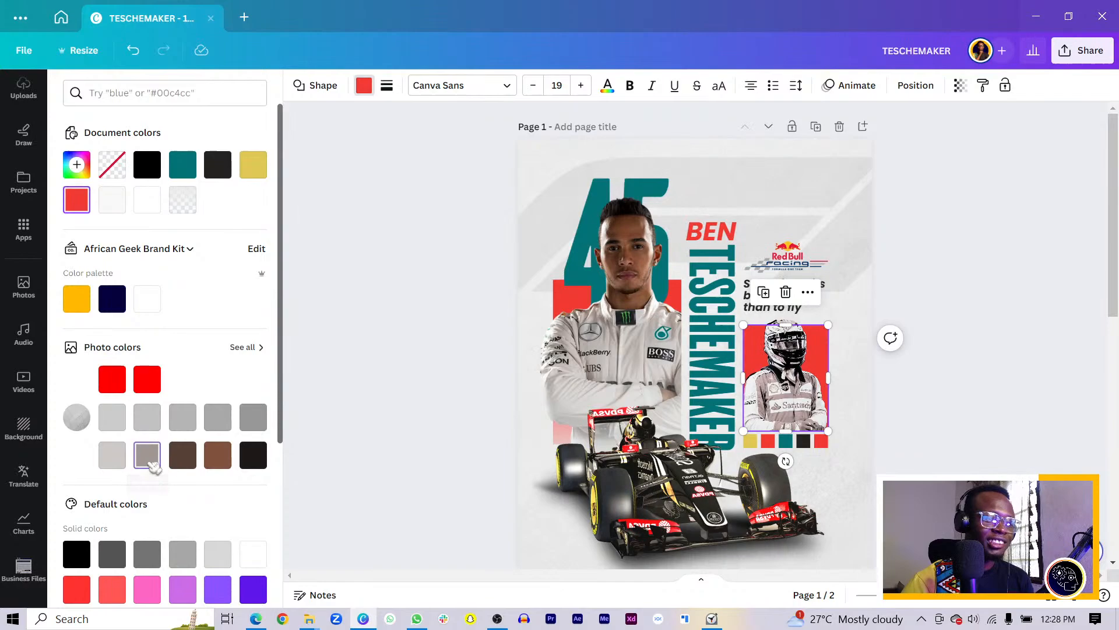
pyautogui.click(260, 425)
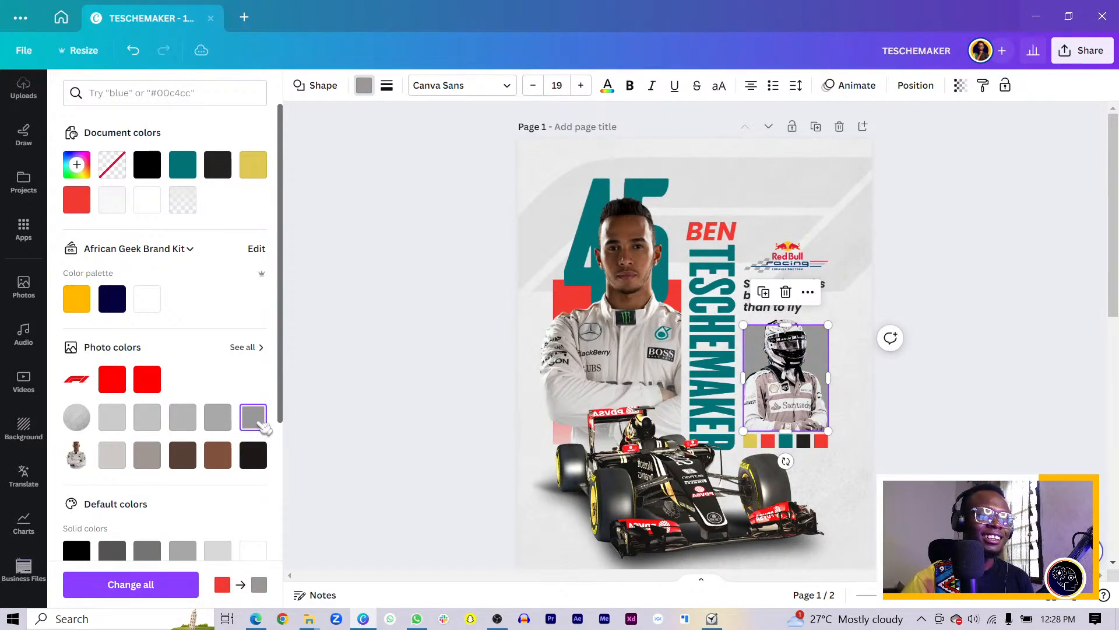
pyautogui.click(965, 421)
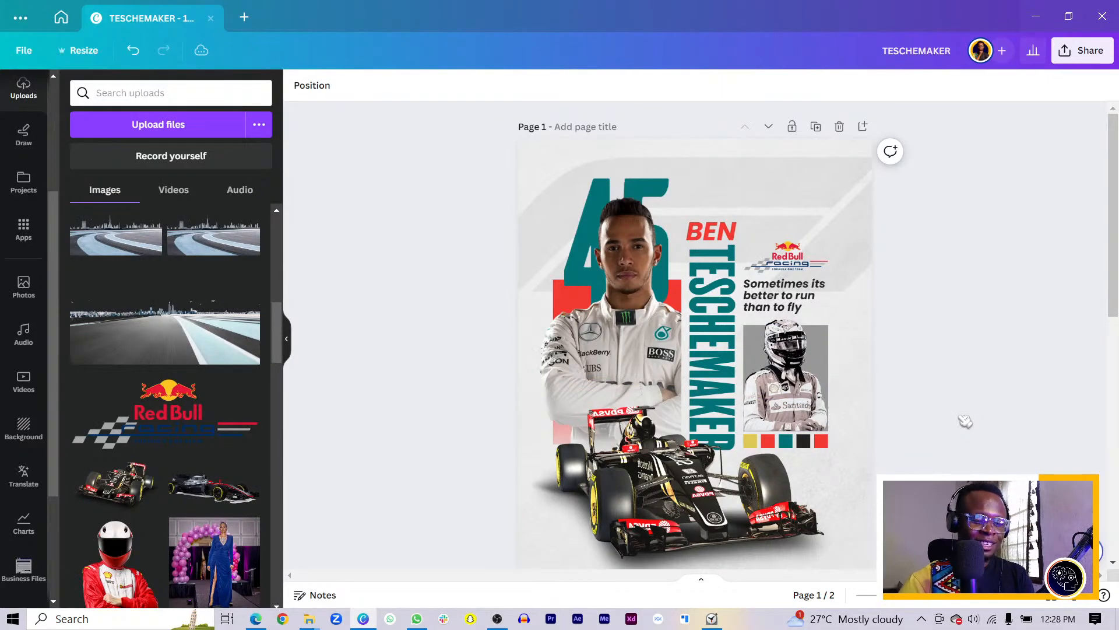
pyautogui.scroll(3, 965, 421)
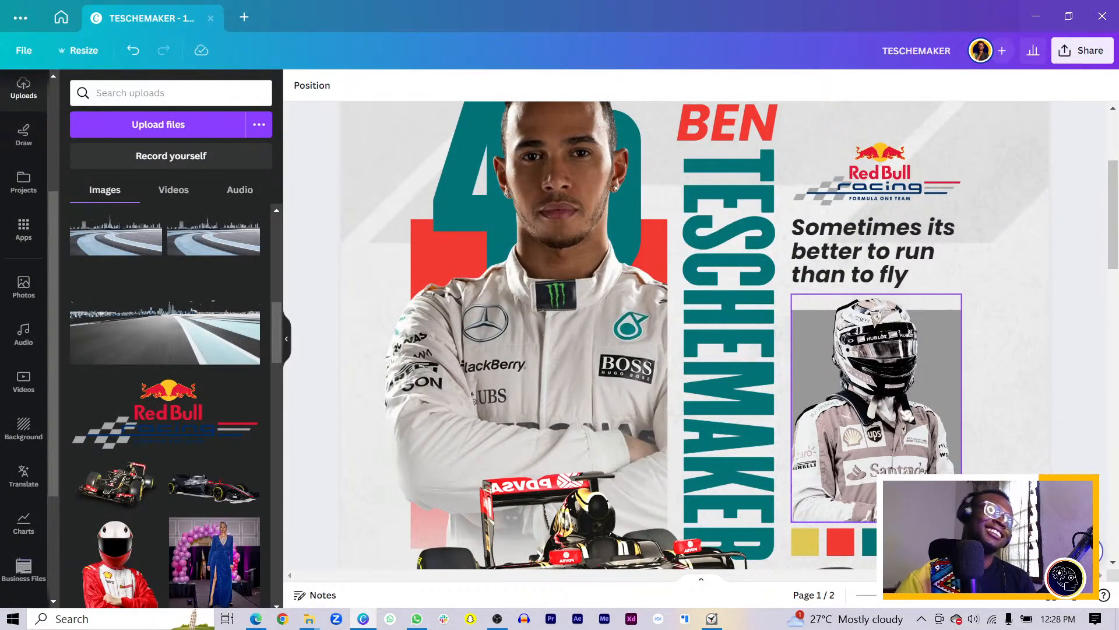
# Make only the words 'run' and 'fly' red in the quote, leaving the rest black
pyautogui.doubleClick(876, 256)
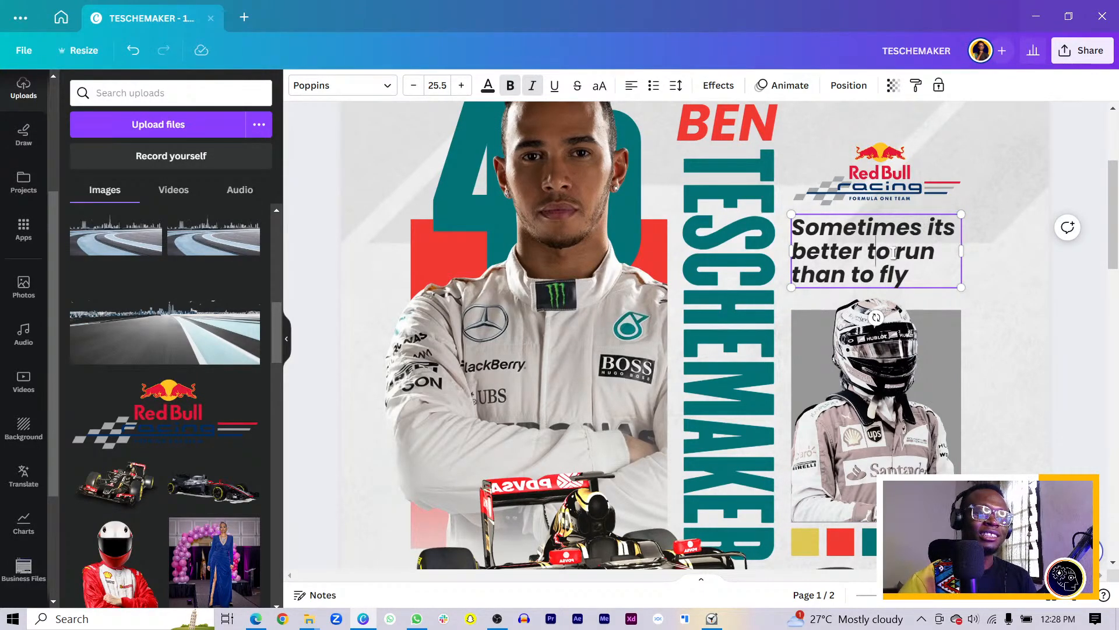
pyautogui.moveTo(893, 253)
pyautogui.mouseDown()
pyautogui.moveTo(911, 269)
pyautogui.moveTo(896, 253)
pyautogui.mouseUp()
pyautogui.click(920, 252)
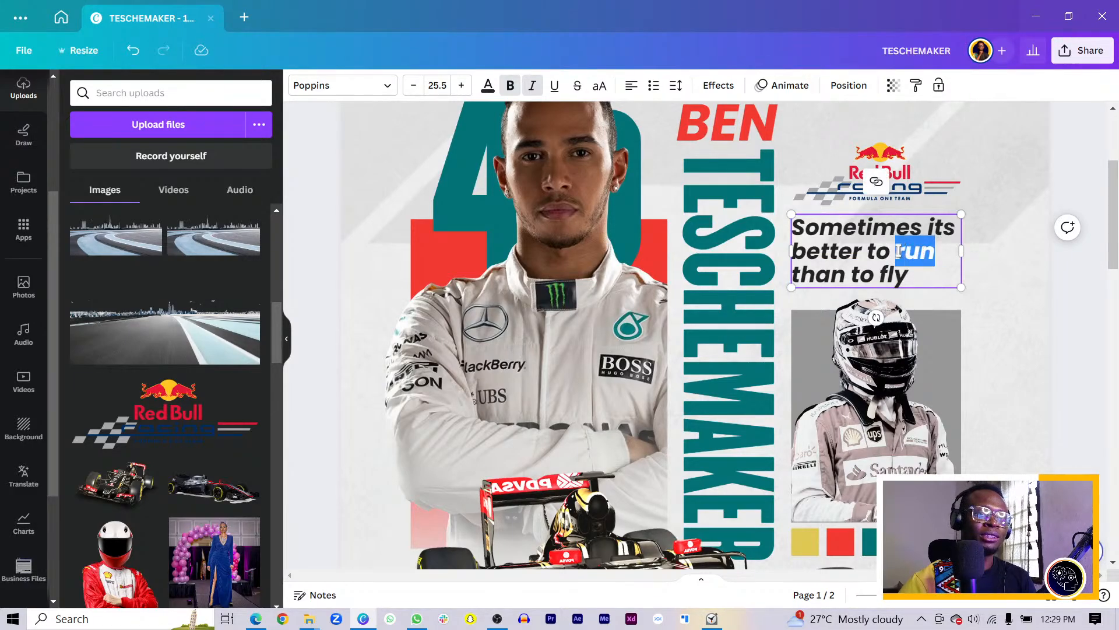
pyautogui.click(488, 87)
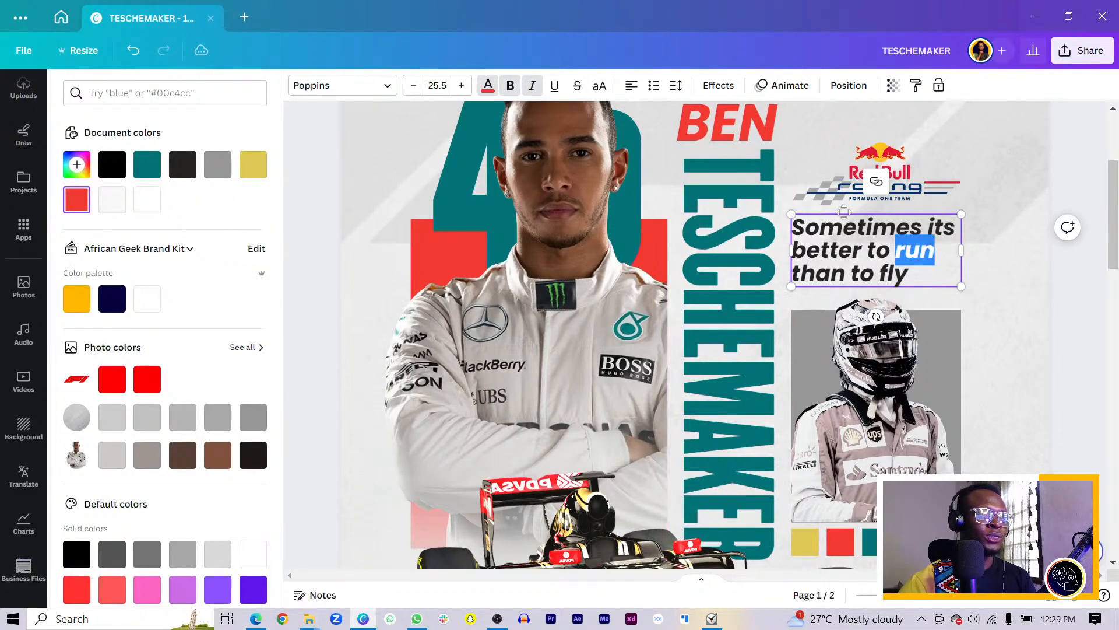
pyautogui.moveTo(907, 271); pyautogui.dragTo(879, 273)
pyautogui.click(182, 164)
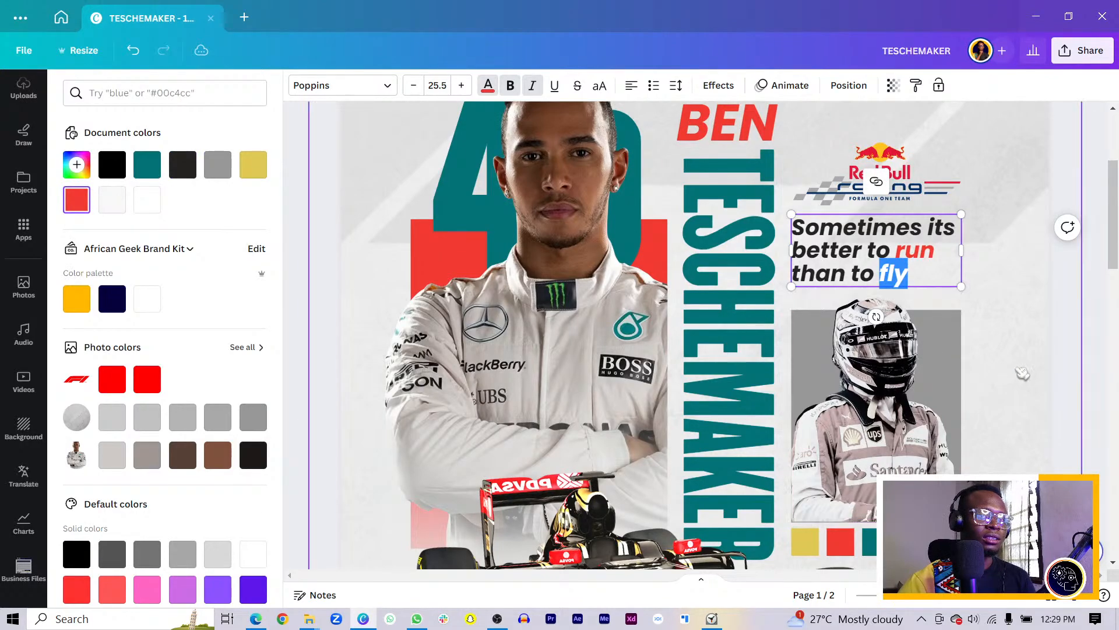
pyautogui.click(1078, 370)
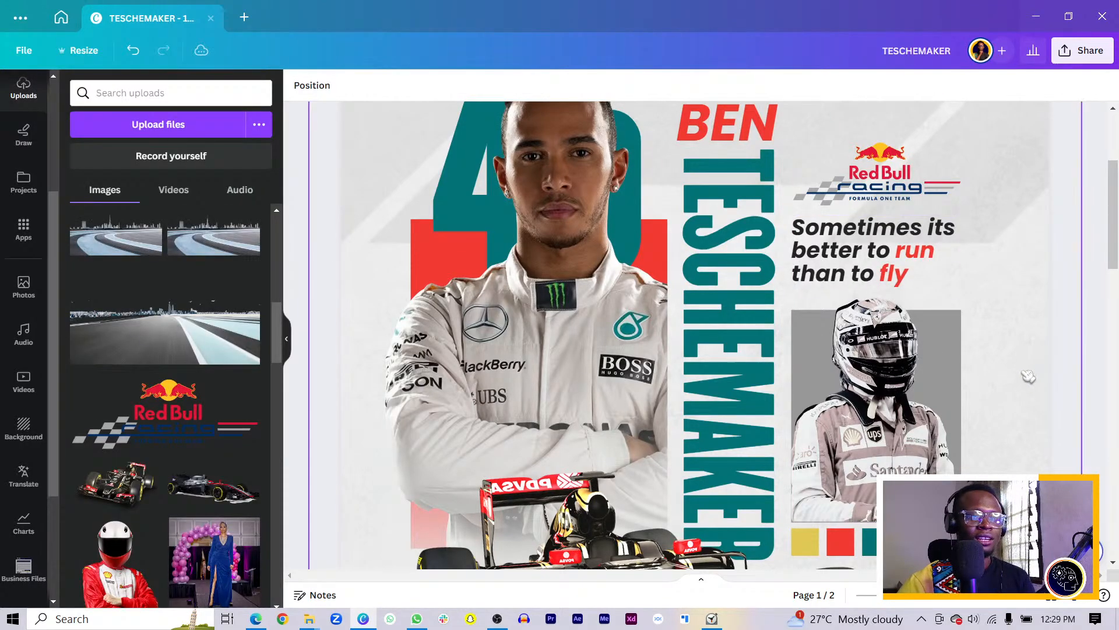
pyautogui.scroll(-3, 1023, 379)
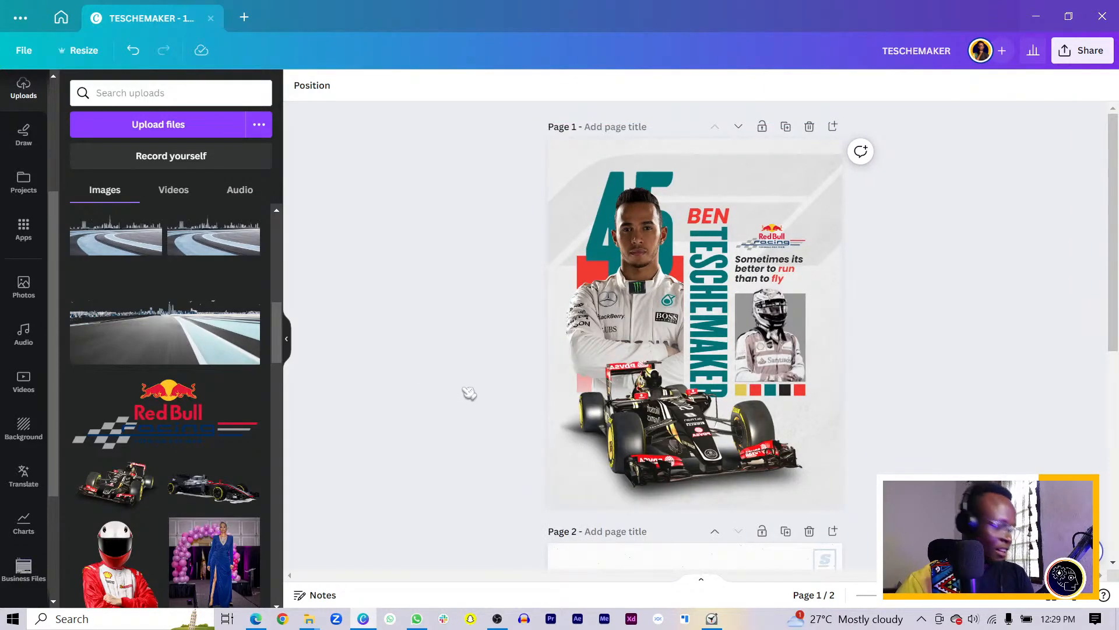
pyautogui.scroll(-5, 495, 387)
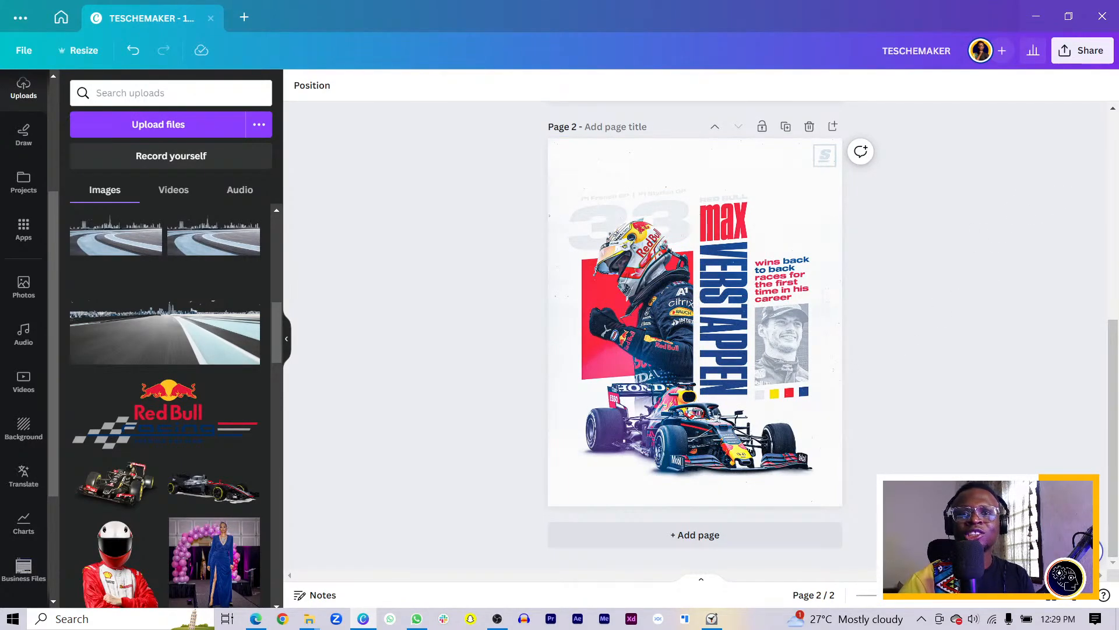
pyautogui.hotkey('alt', 'Tab')
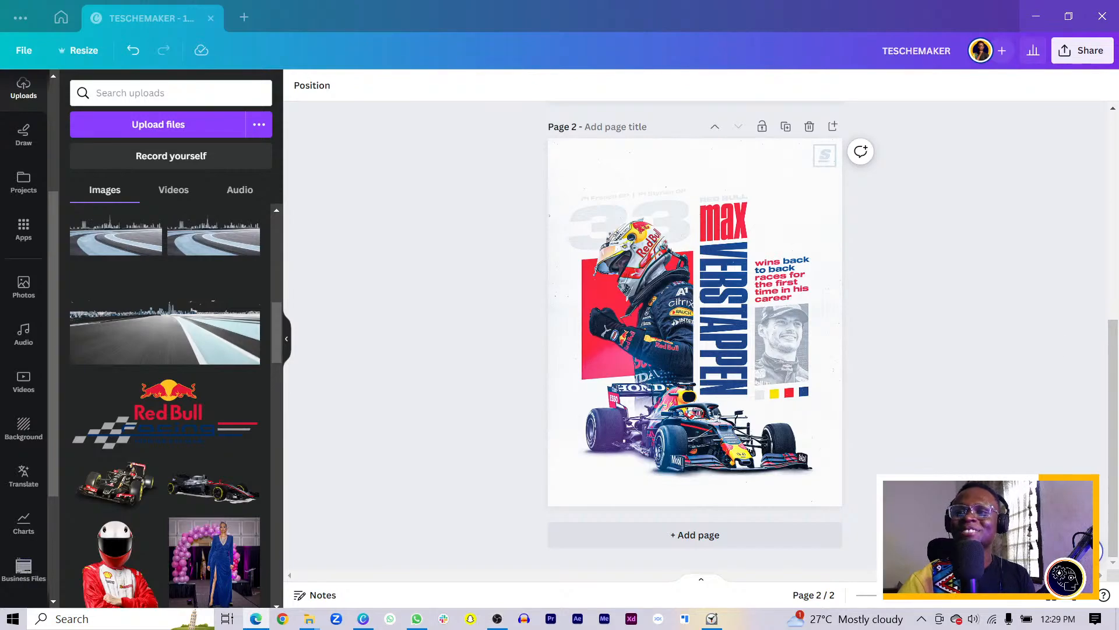
pyautogui.click(902, 330)
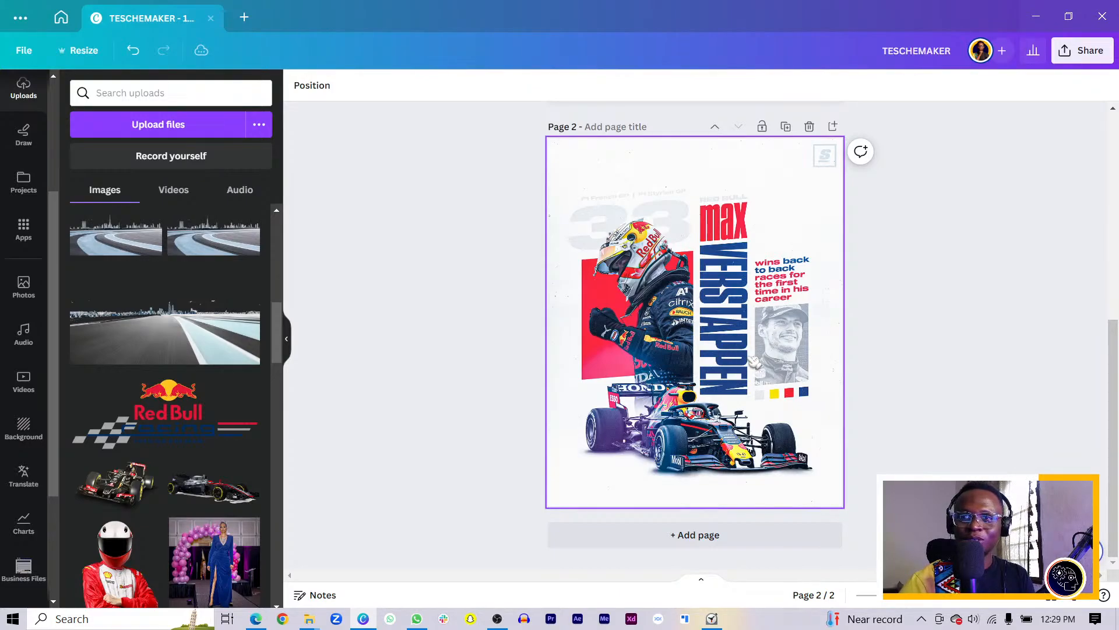
pyautogui.scroll(6, 754, 363)
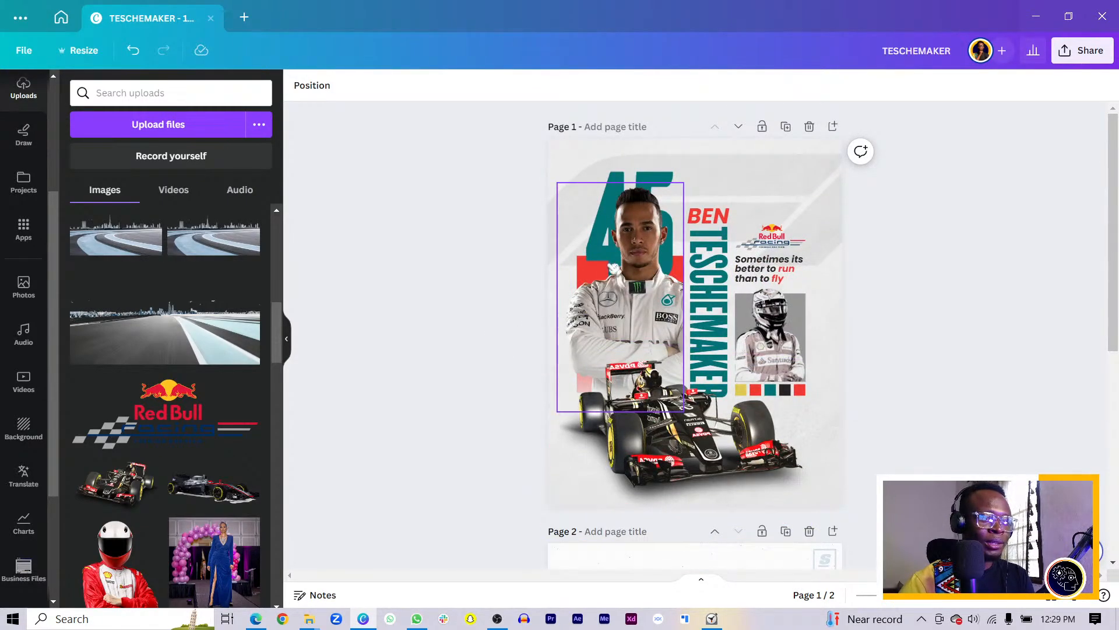
pyautogui.click(651, 179)
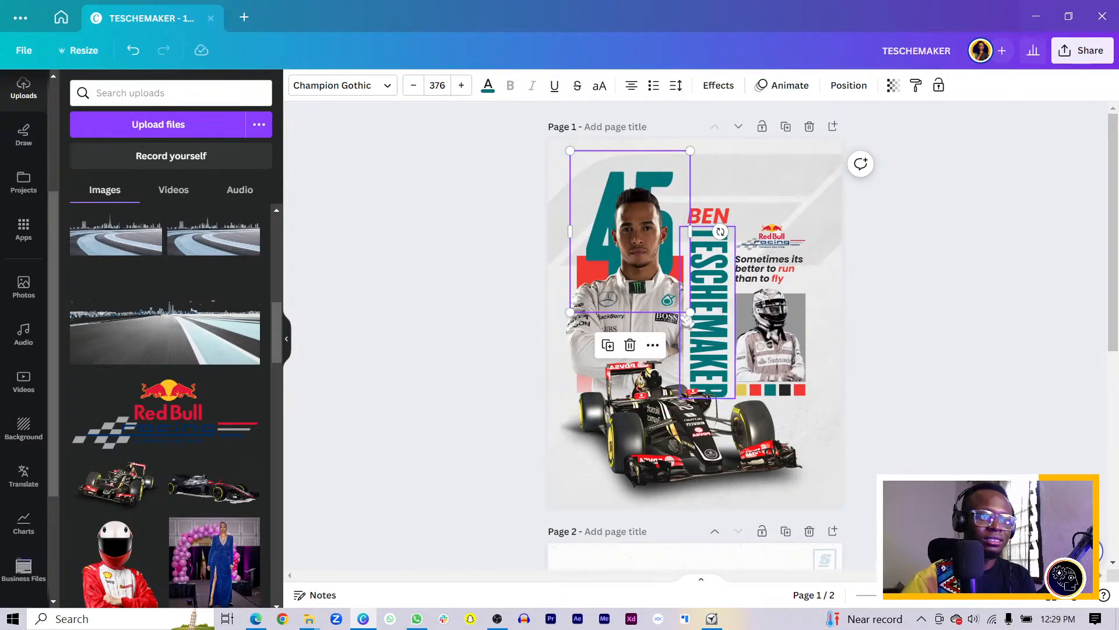
pyautogui.scroll(-5, 694, 348)
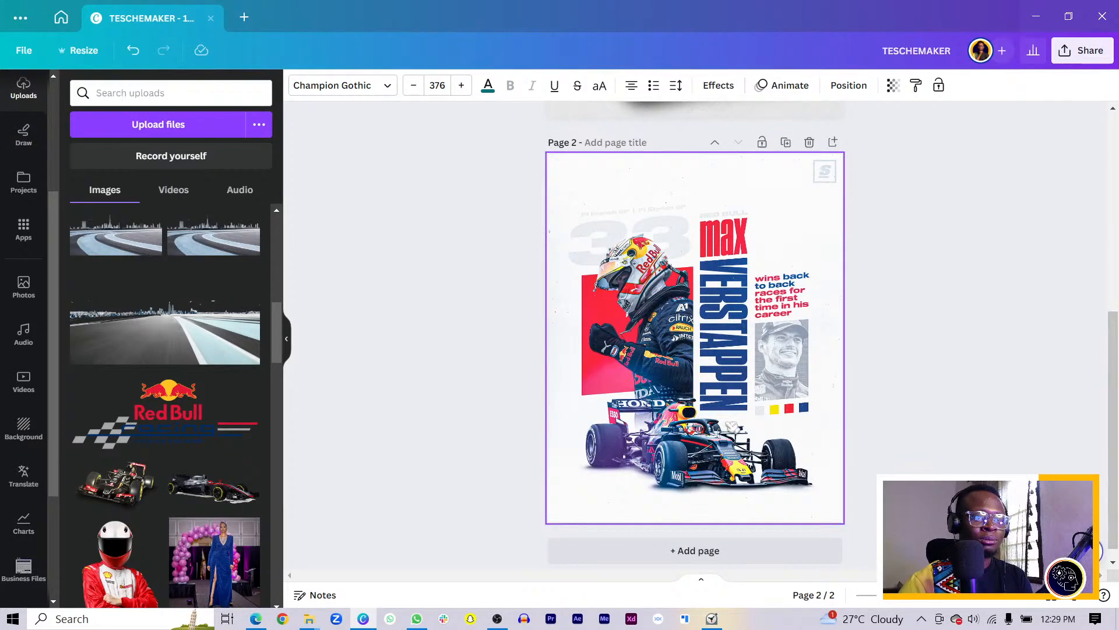
pyautogui.scroll(5, 752, 317)
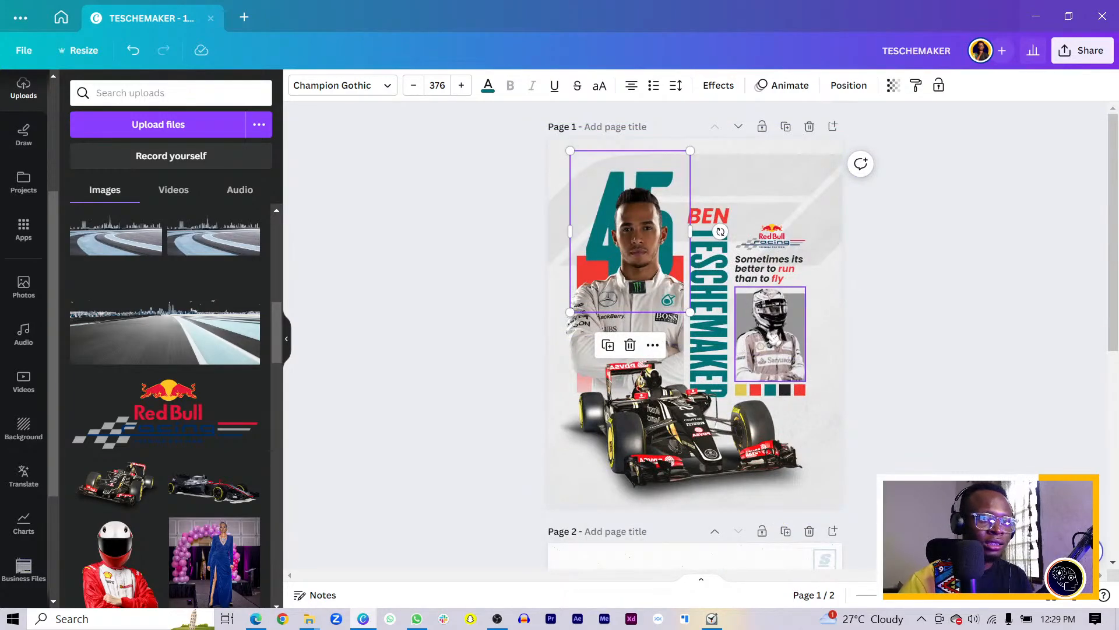
pyautogui.moveTo(929, 233); pyautogui.dragTo(748, 393)
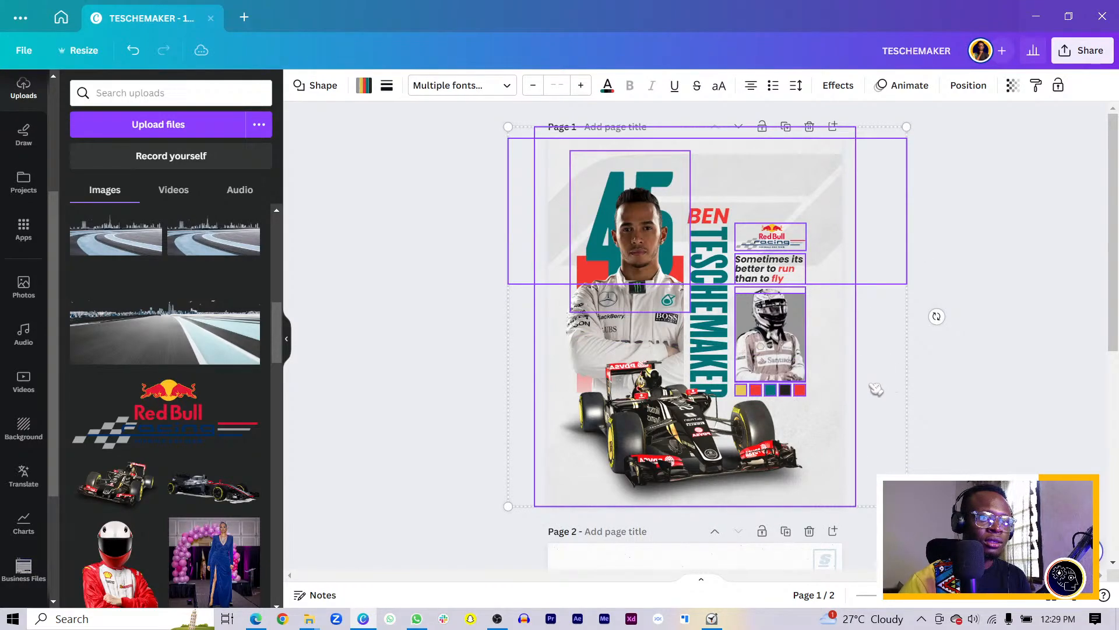
# Move the logo, quote, helmet inset, swatches and car up together, then lower the car slightly
pyautogui.click(484, 201)
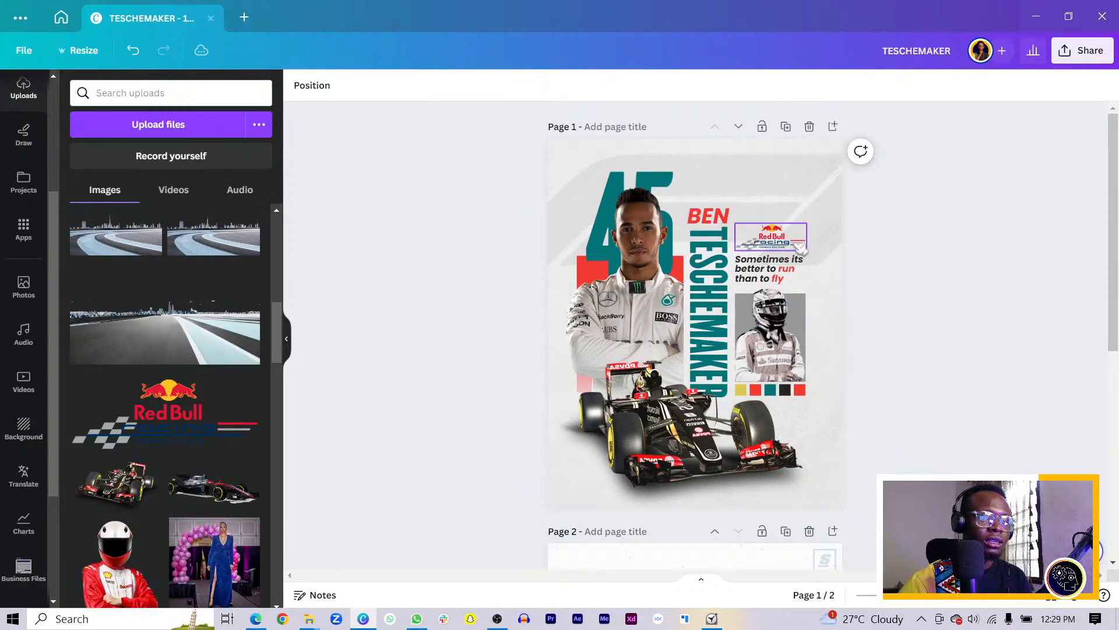
pyautogui.click(779, 240)
pyautogui.keyDown('shift'); pyautogui.click(770, 269); pyautogui.keyUp('shift')
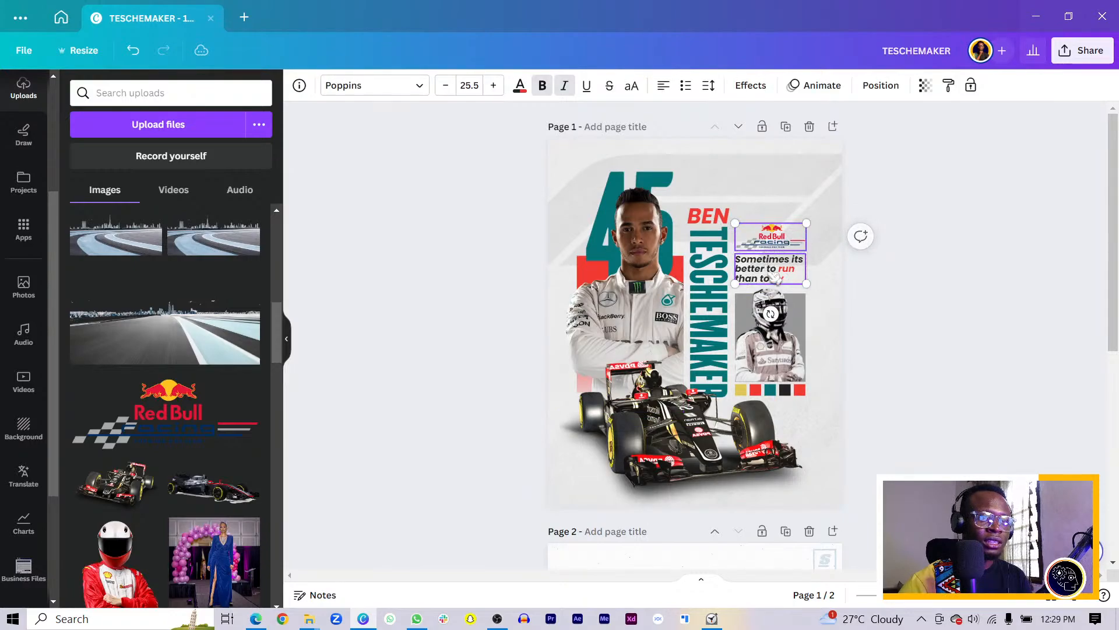
pyautogui.keyDown('shift'); pyautogui.click(787, 344); pyautogui.keyUp('shift')
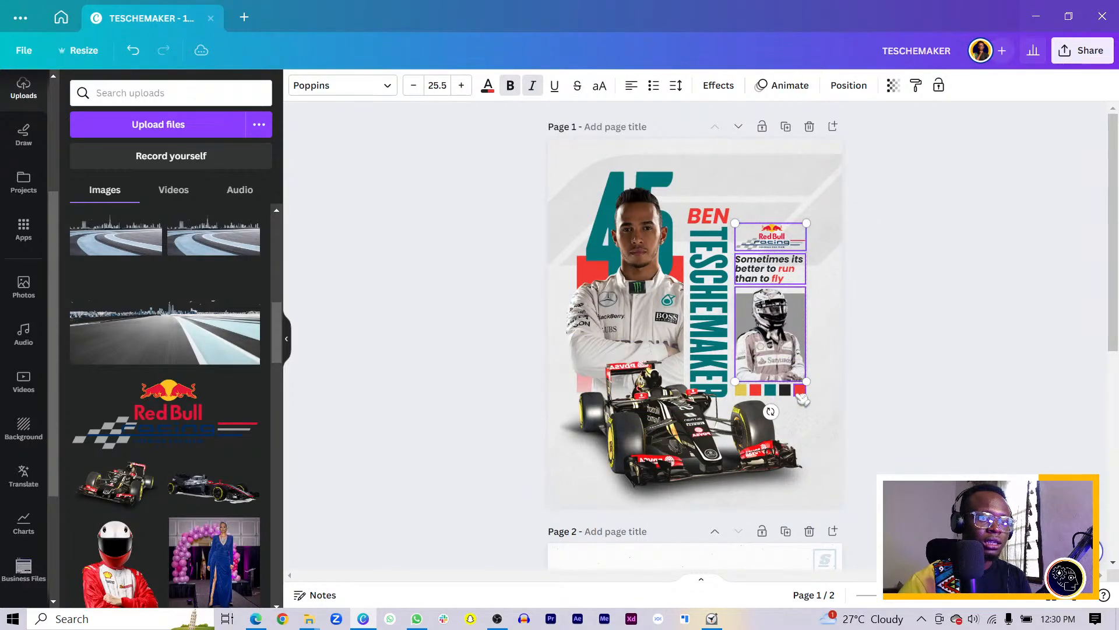
pyautogui.keyDown('shift'); pyautogui.click(800, 391); pyautogui.keyUp('shift')
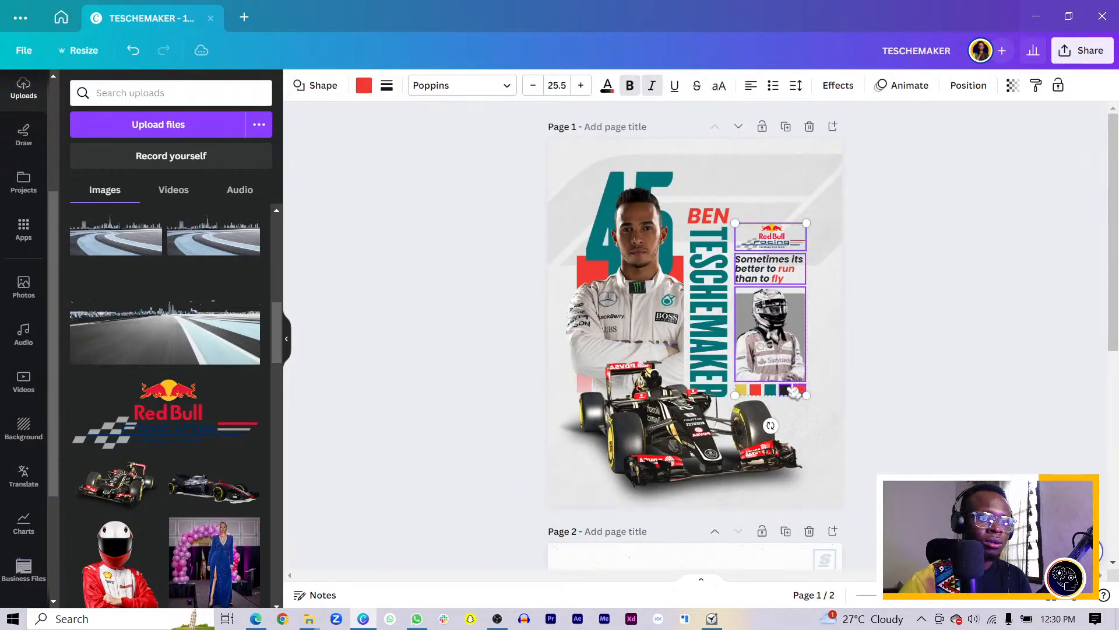
pyautogui.keyDown('shift'); pyautogui.click(752, 394); pyautogui.keyUp('shift')
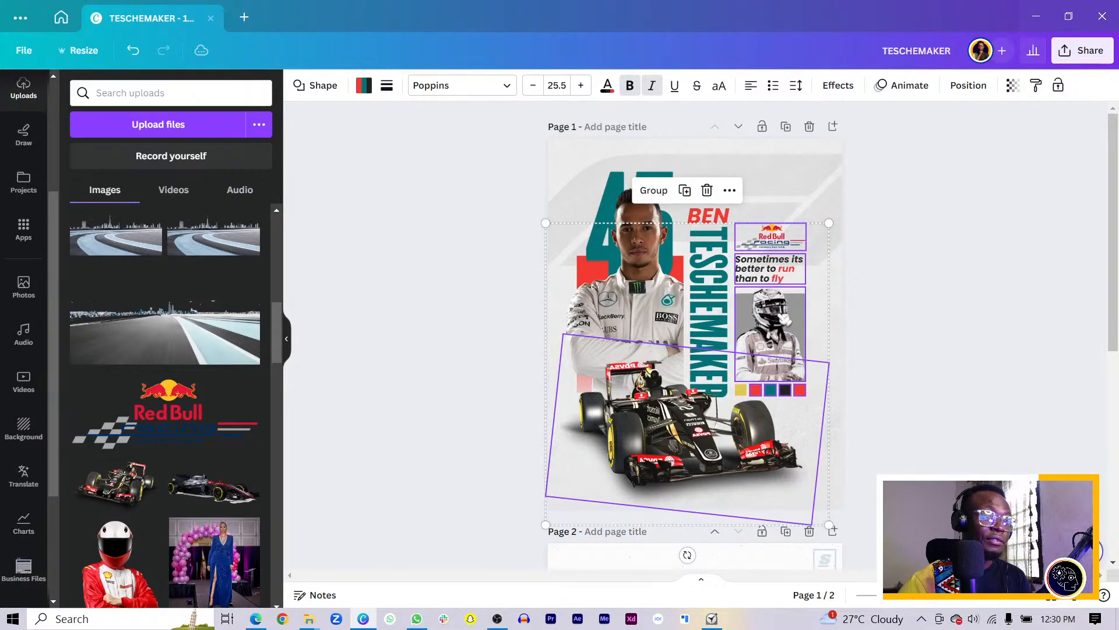
pyautogui.moveTo(785, 321); pyautogui.dragTo(781, 301)
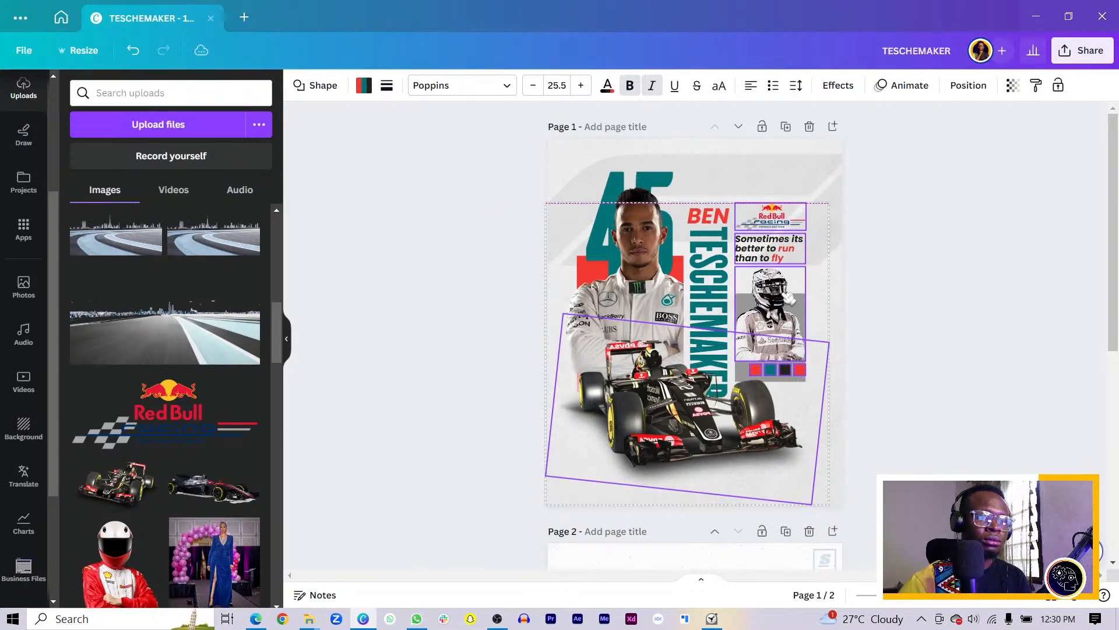
pyautogui.click(656, 432)
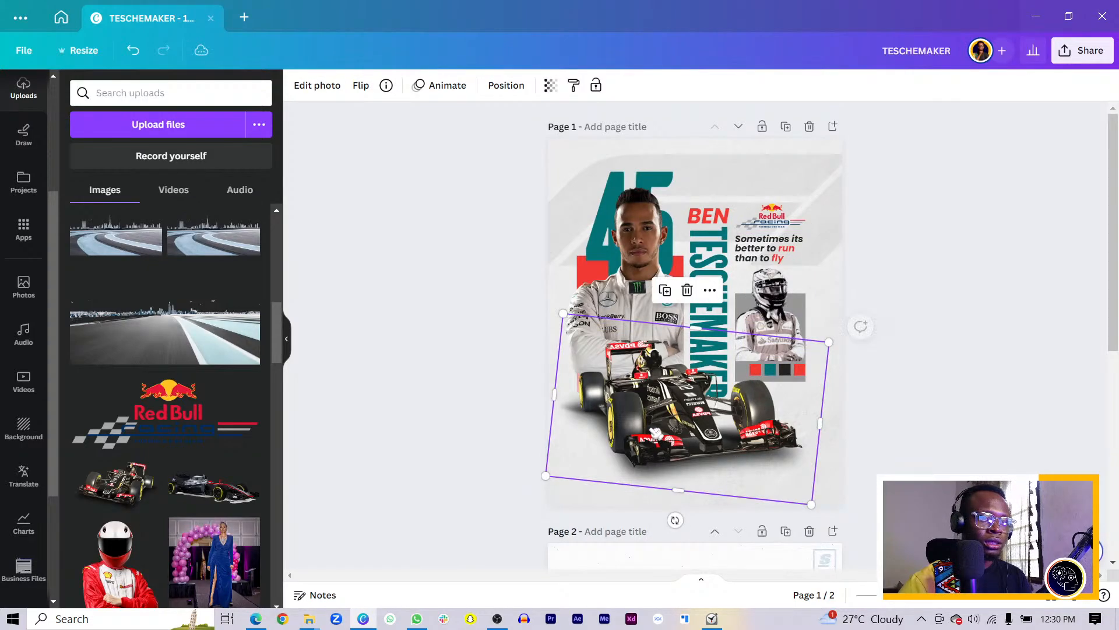
pyautogui.moveTo(656, 432); pyautogui.dragTo(654, 449)
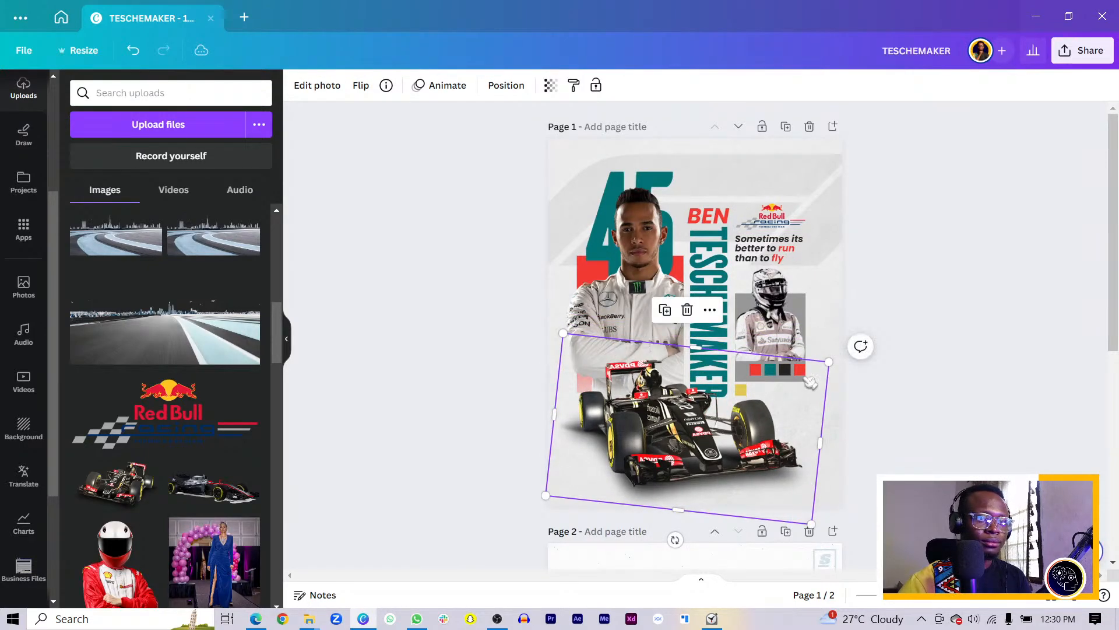
# Nudge the grey backdrop up behind the helmet photo and move the yellow square into the swatch row
pyautogui.click(805, 320)
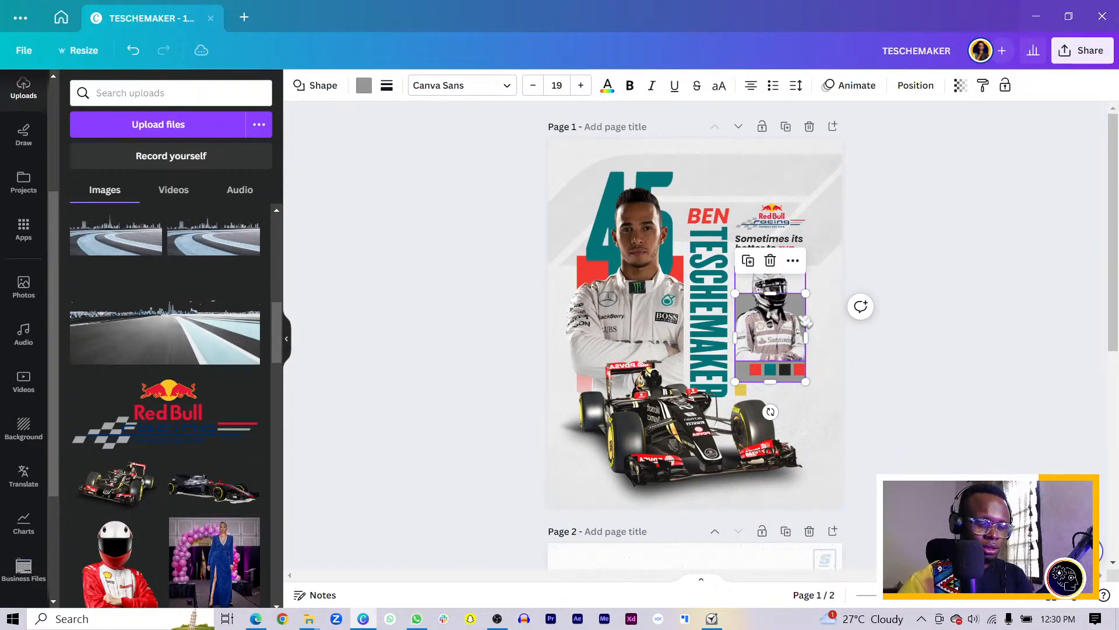
pyautogui.hotkey('shift', 'Up')
pyautogui.hotkey('shift', 'Up')
pyautogui.hotkey('shift', 'Up')
pyautogui.hotkey('shift', 'Up')
pyautogui.hotkey('shift', 'Up')
pyautogui.hotkey('shift', 'Up')
pyautogui.hotkey('shift', 'Up')
pyautogui.hotkey('shift', 'Up')
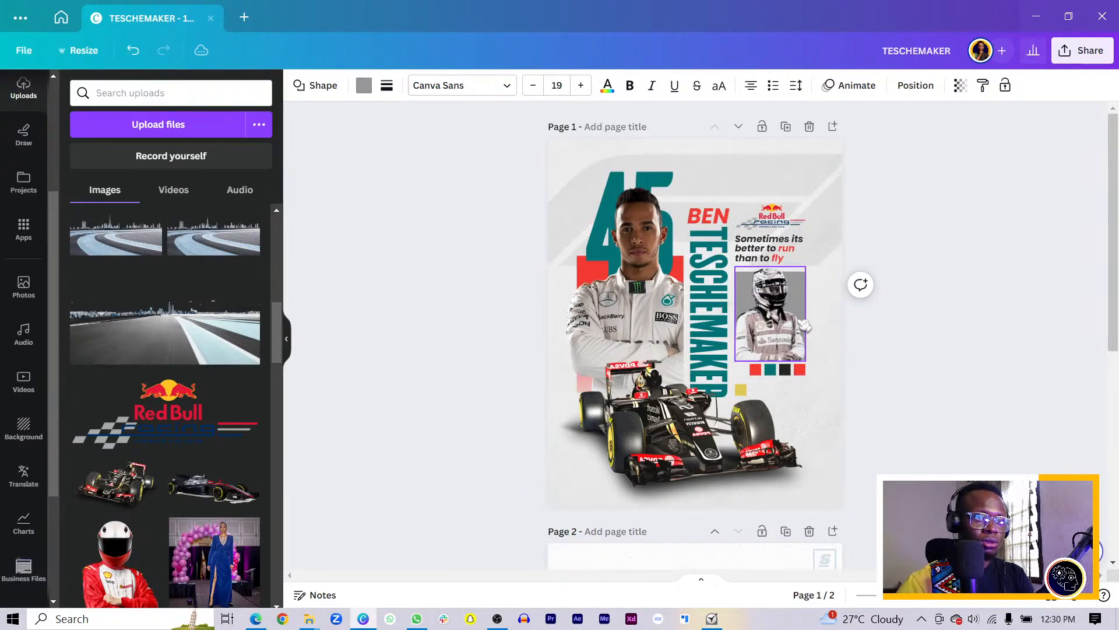
pyautogui.scroll(5, 804, 333)
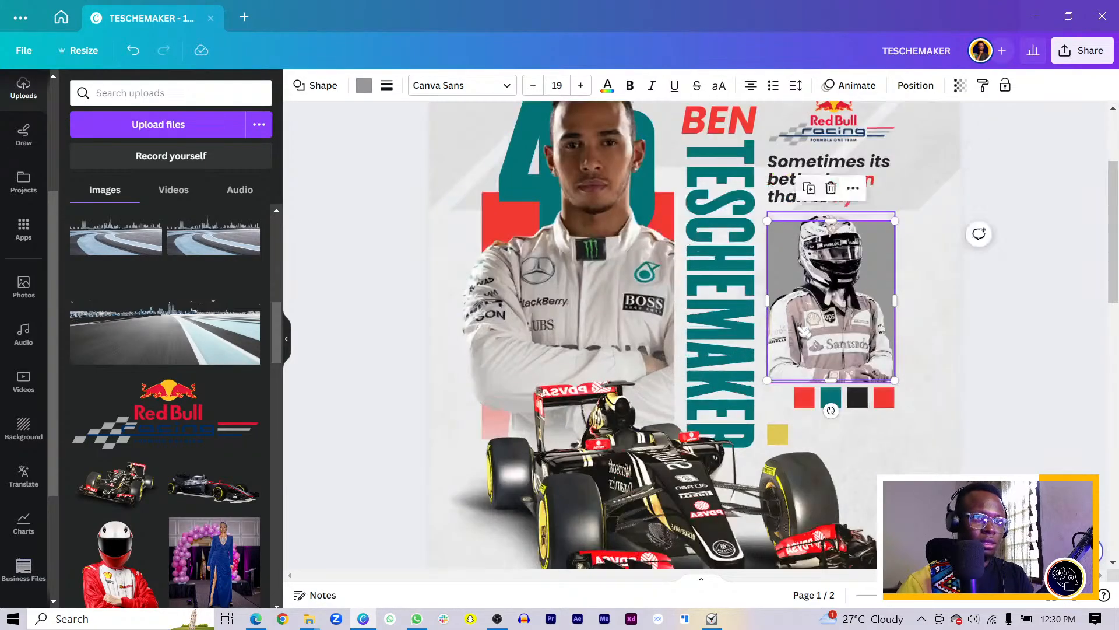
pyautogui.click(816, 454)
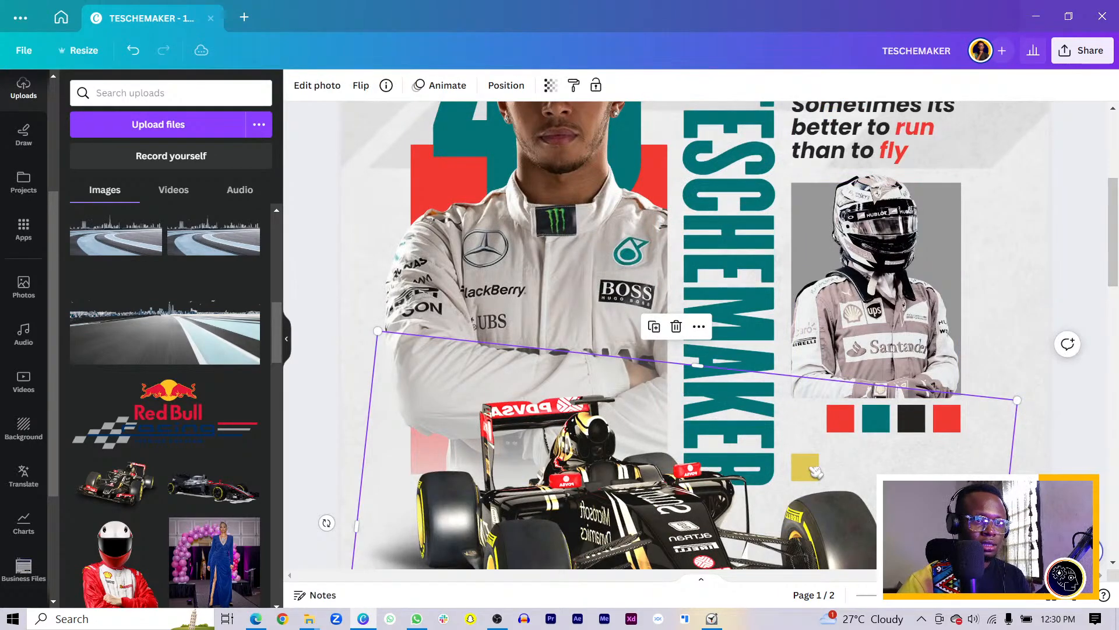
pyautogui.click(814, 470)
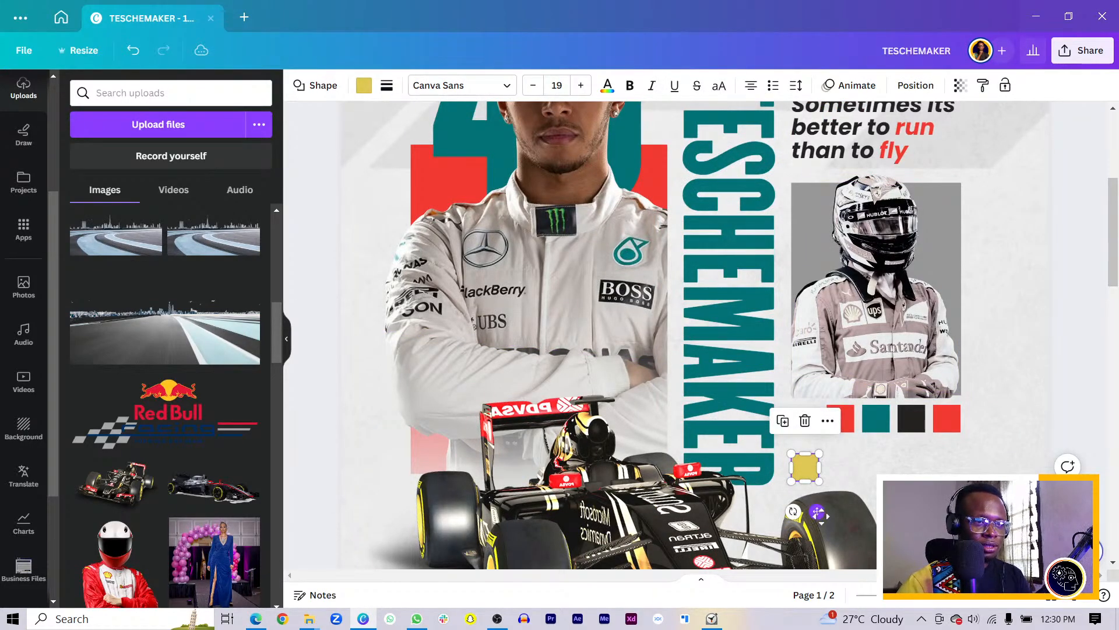
pyautogui.moveTo(819, 512); pyautogui.dragTo(817, 464)
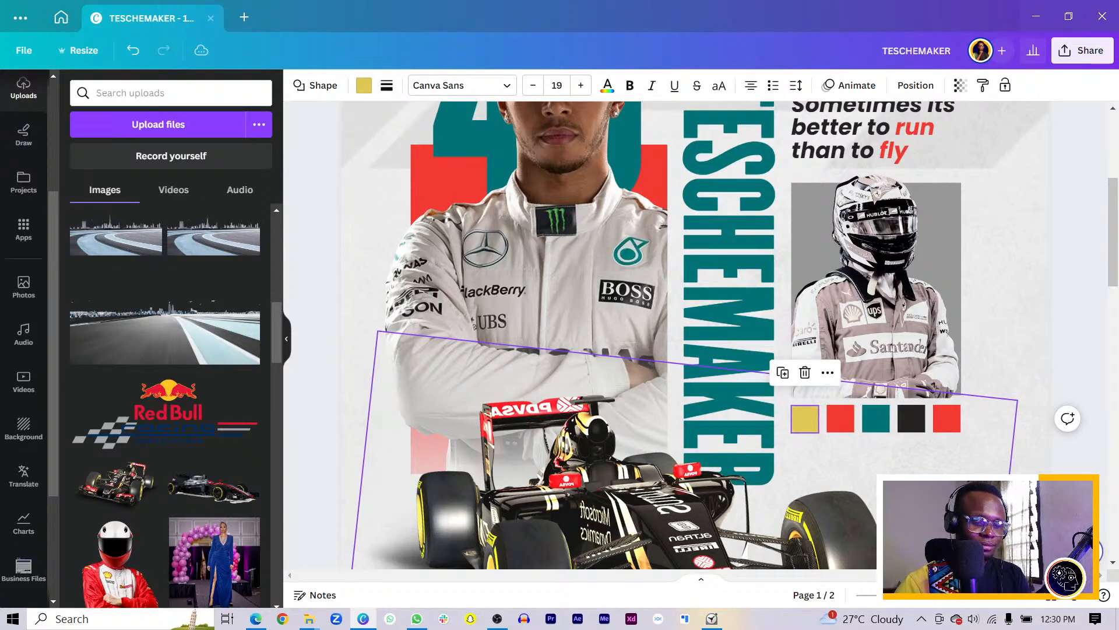
pyautogui.scroll(-5, 818, 463)
pyautogui.click(1017, 350)
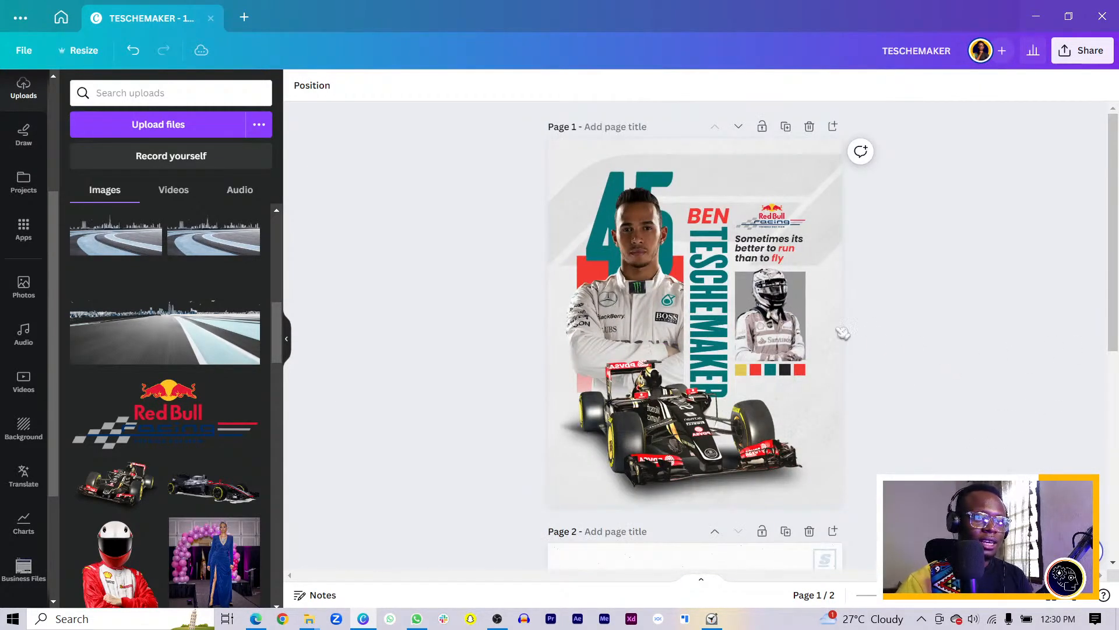
# Select every element on the poster and shift the whole design slightly lower
pyautogui.moveTo(487, 189); pyautogui.dragTo(1002, 451)
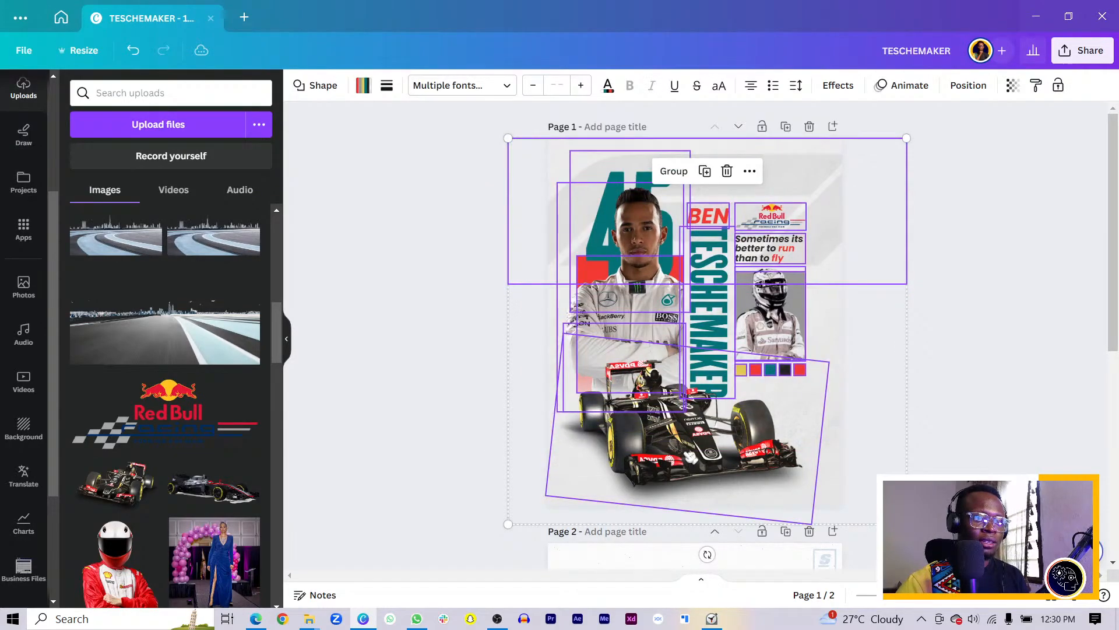
pyautogui.moveTo(689, 456); pyautogui.dragTo(688, 463)
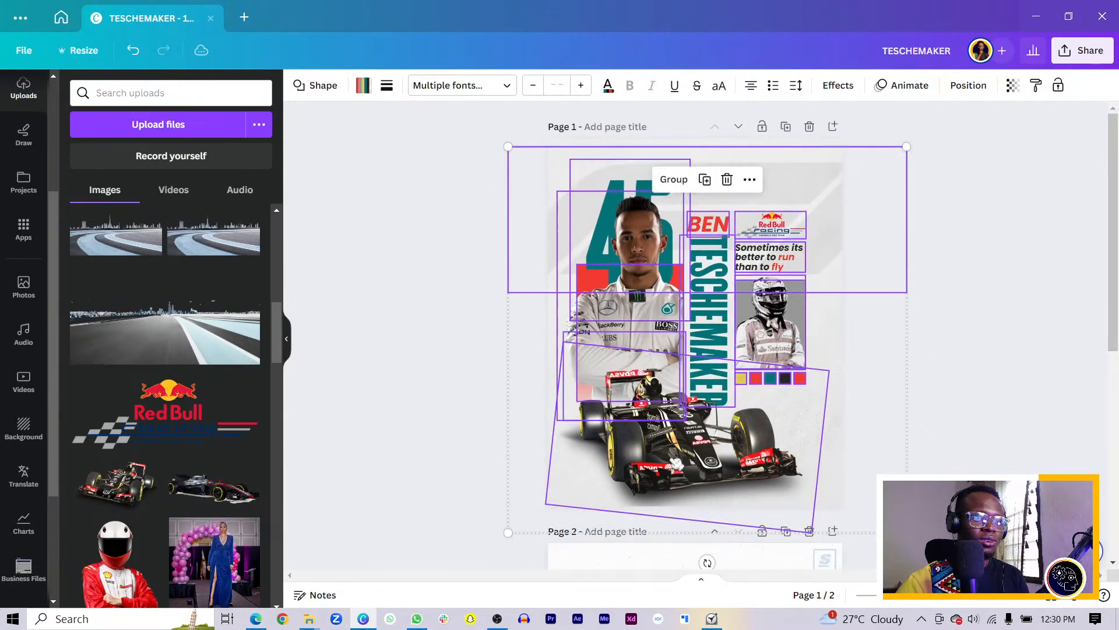
pyautogui.click(473, 437)
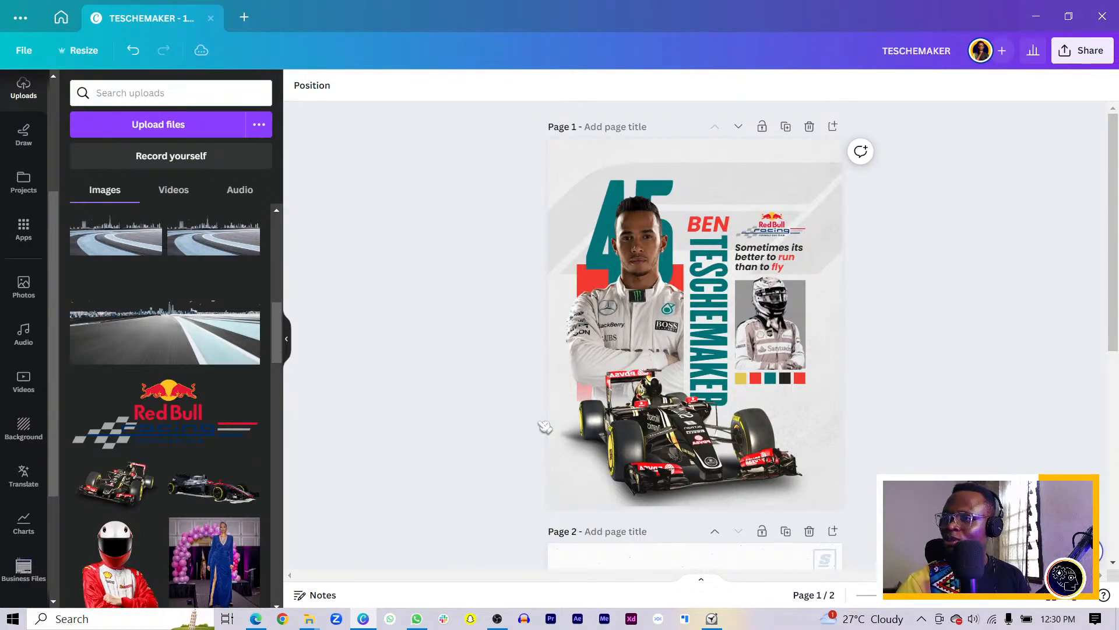
# Delete Page 2 with the Verstappen reference poster, leaving only the Hamilton poster
pyautogui.scroll(-3, 488, 418)
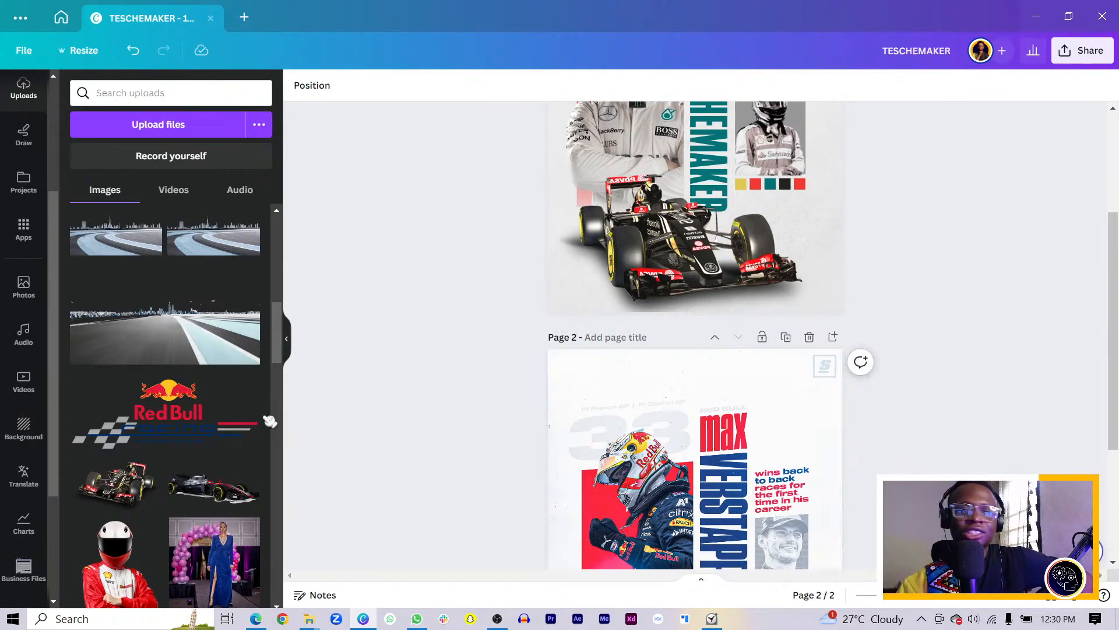
pyautogui.scroll(3, 761, 389)
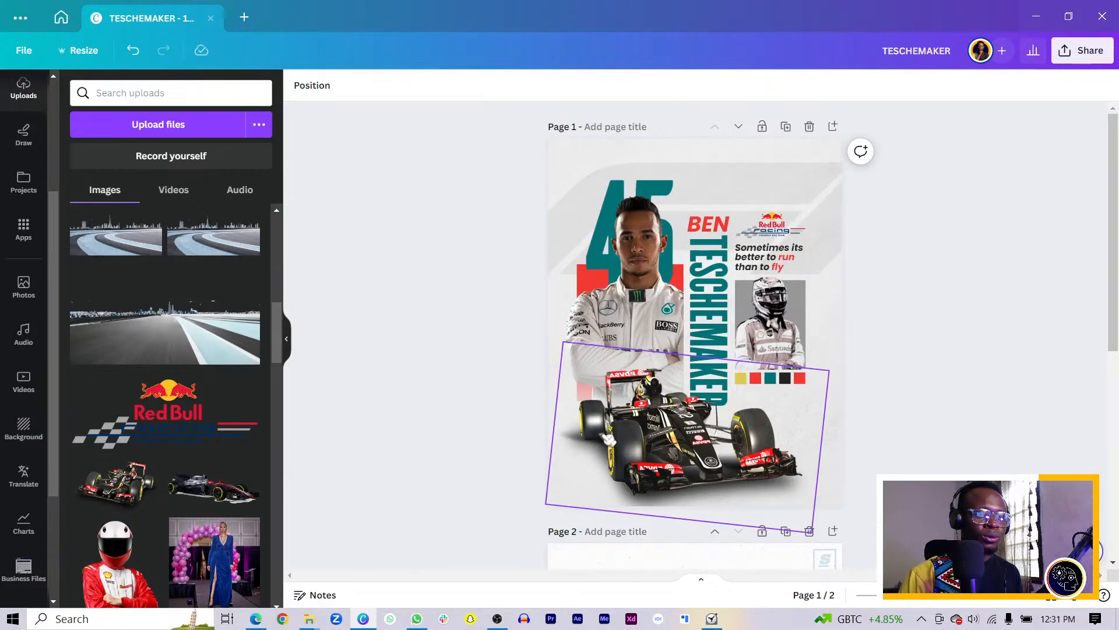
pyautogui.scroll(-6, 608, 438)
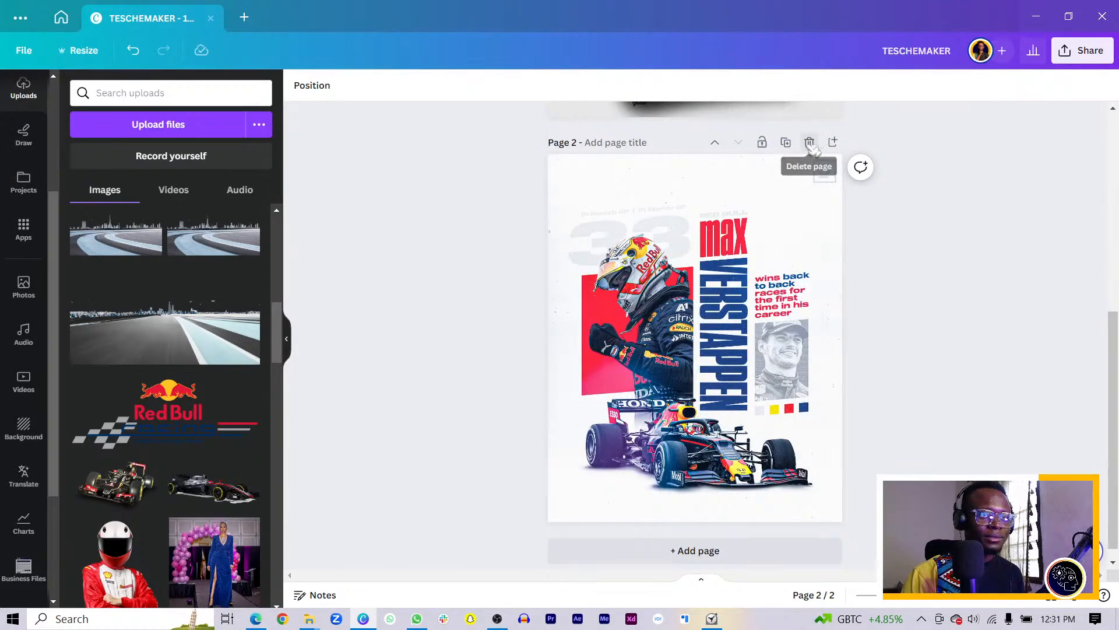
pyautogui.click(809, 143)
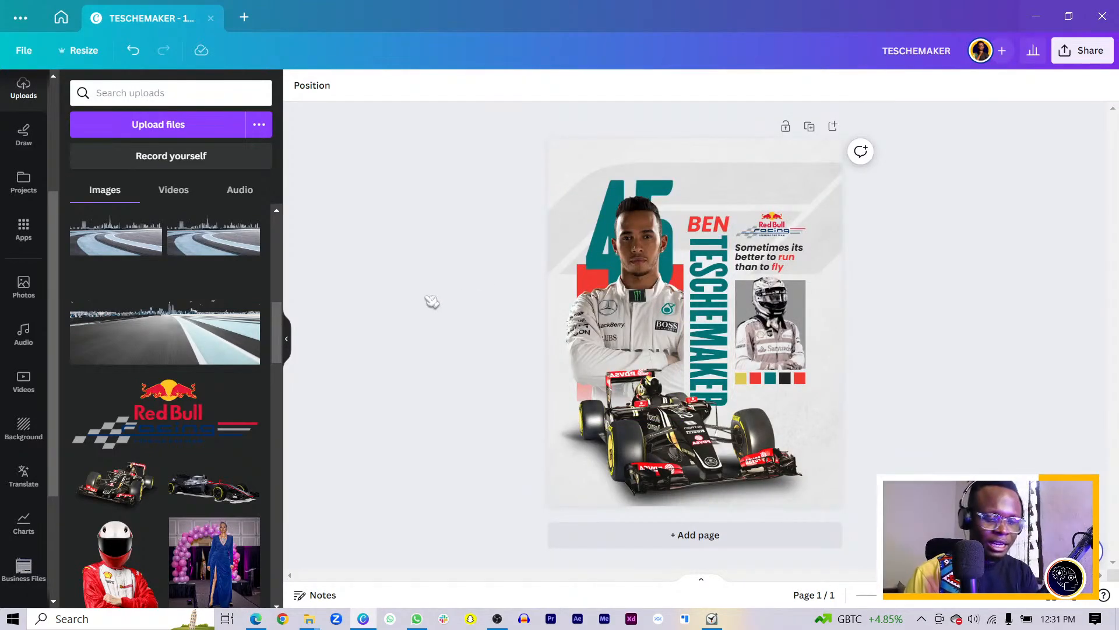
pyautogui.scroll(5, 431, 301)
# Adjust the Hamilton photo to temperature 33, brightness 14 and contrast 31
pyautogui.click(579, 219)
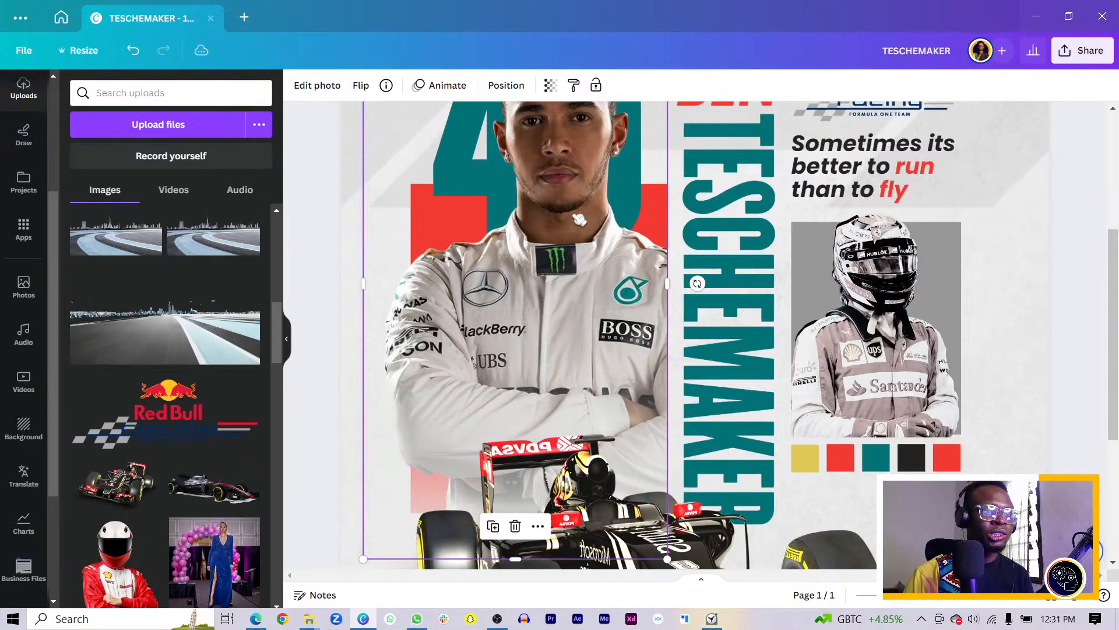
pyautogui.click(309, 85)
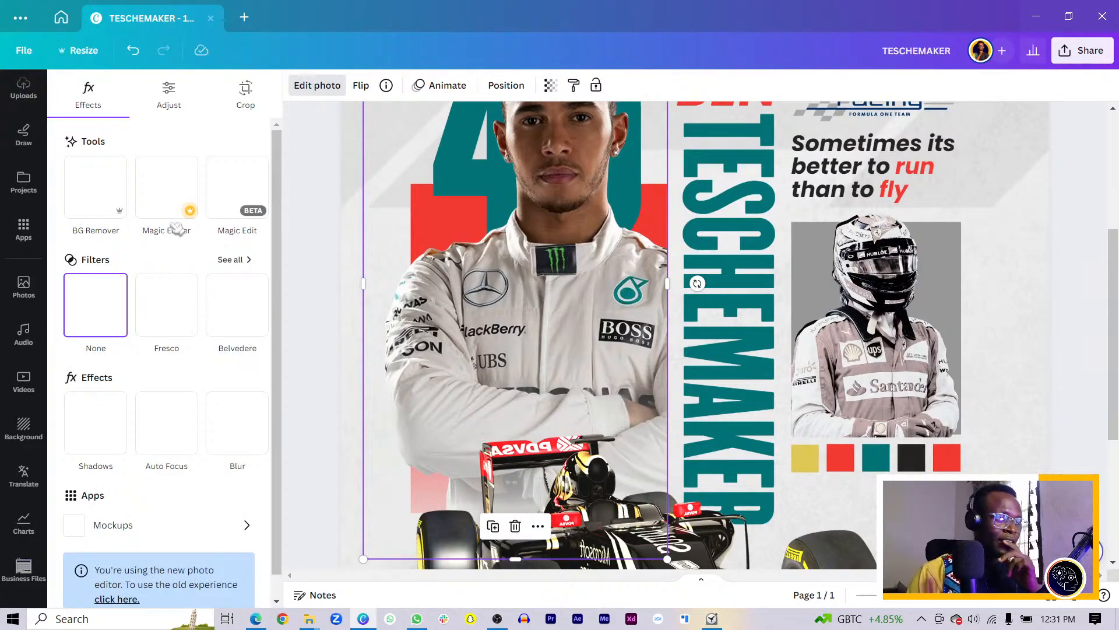
pyautogui.click(169, 106)
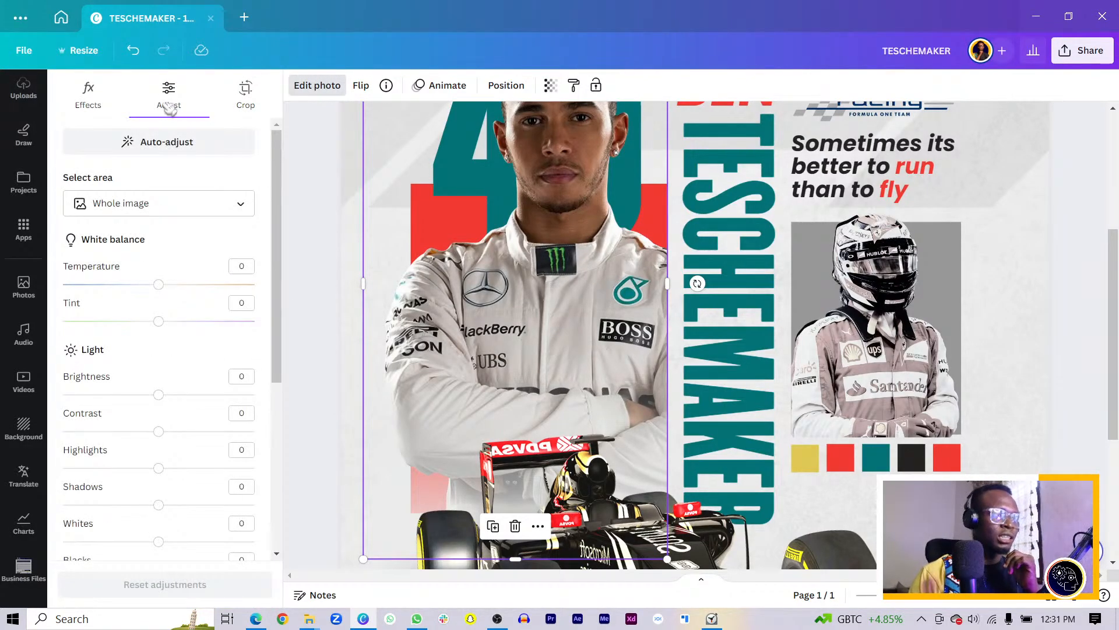
pyautogui.moveTo(158, 285); pyautogui.dragTo(191, 285)
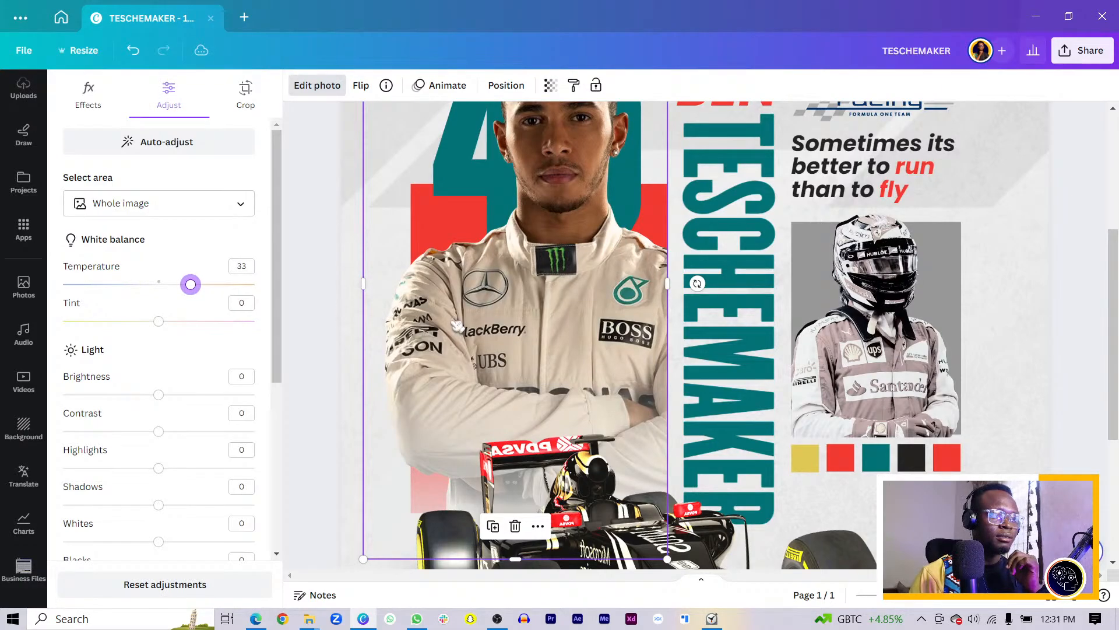
pyautogui.scroll(3, 459, 328)
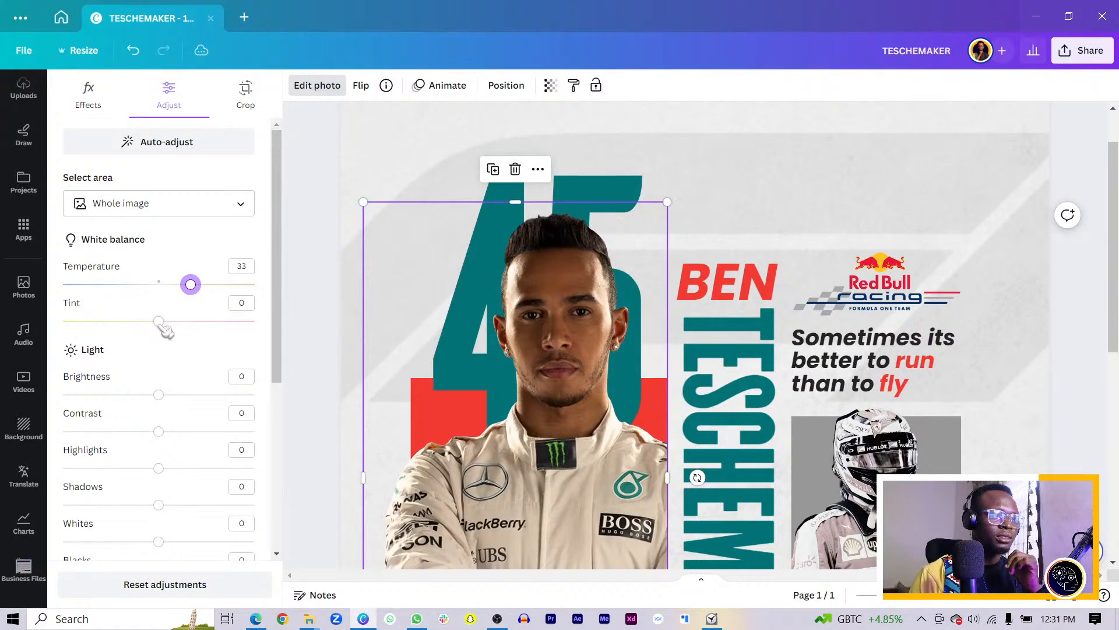
pyautogui.moveTo(161, 396); pyautogui.dragTo(171, 395)
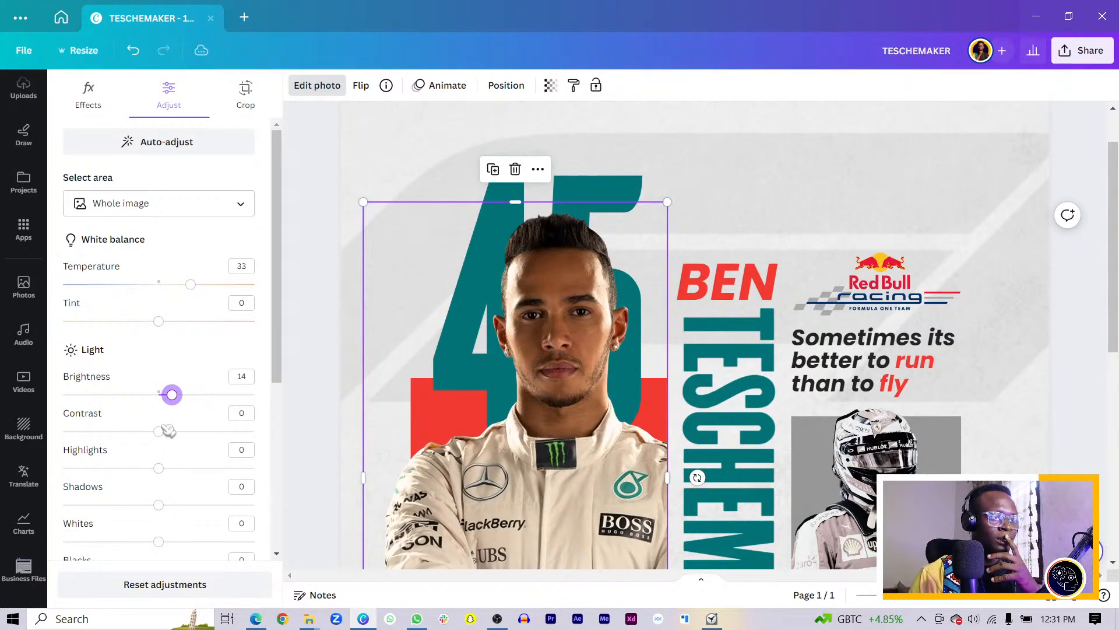
pyautogui.moveTo(158, 432); pyautogui.dragTo(196, 443)
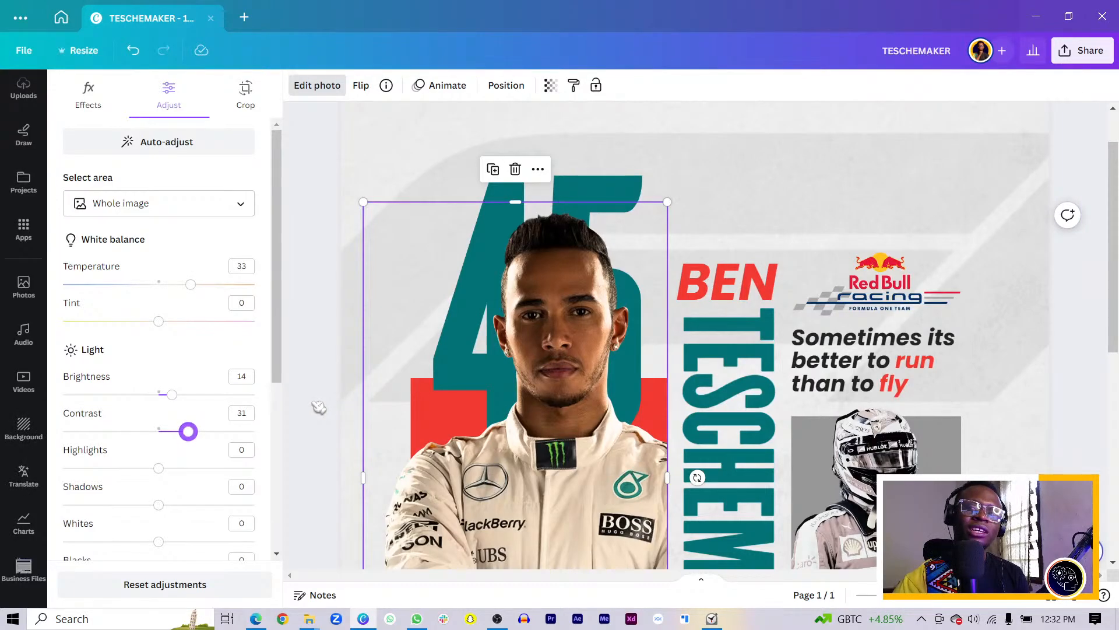
pyautogui.click(454, 393)
pyautogui.scroll(-3, 474, 398)
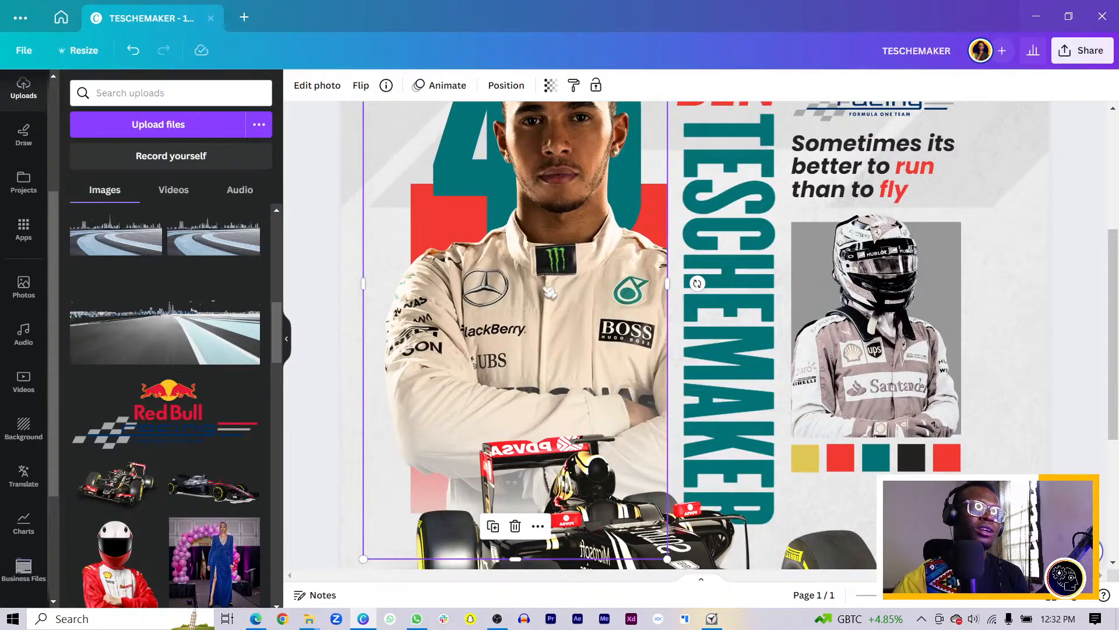
# Reopen the Hamilton photo's adjustments and raise its blacks to 20
pyautogui.click(317, 87)
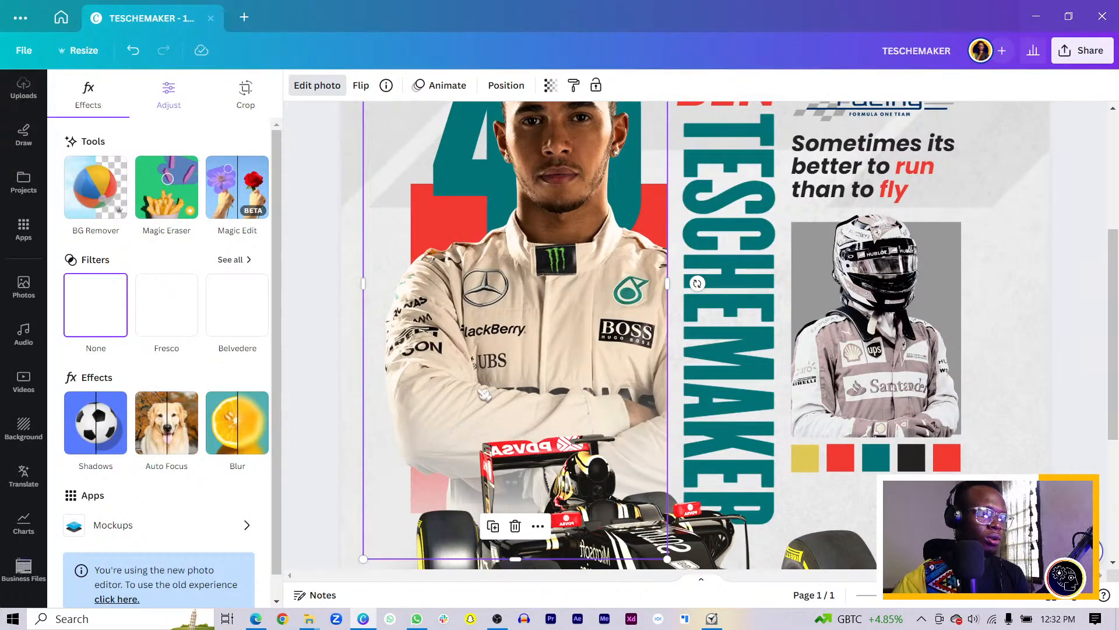
pyautogui.scroll(2, 484, 394)
pyautogui.scroll(-6, 401, 385)
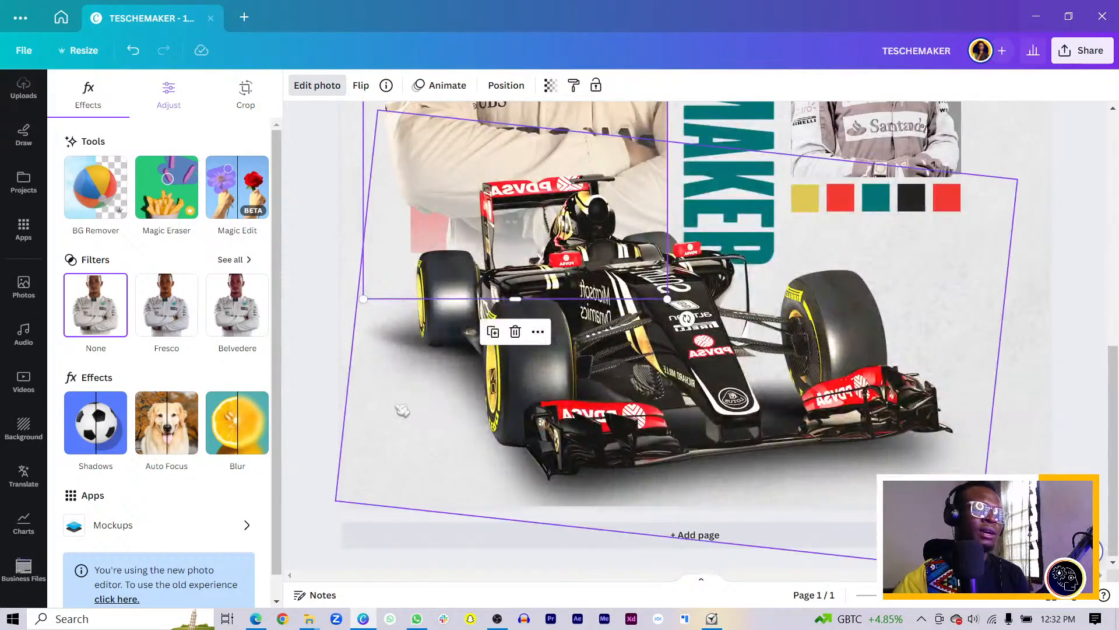
pyautogui.click(182, 106)
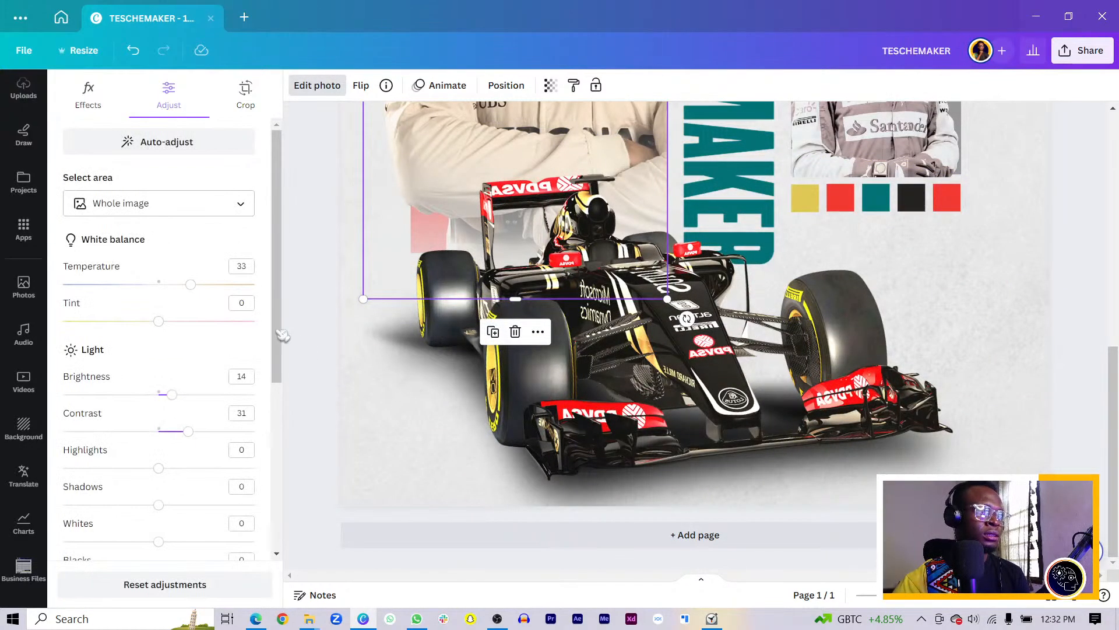
pyautogui.scroll(6, 504, 368)
pyautogui.scroll(-3, 223, 467)
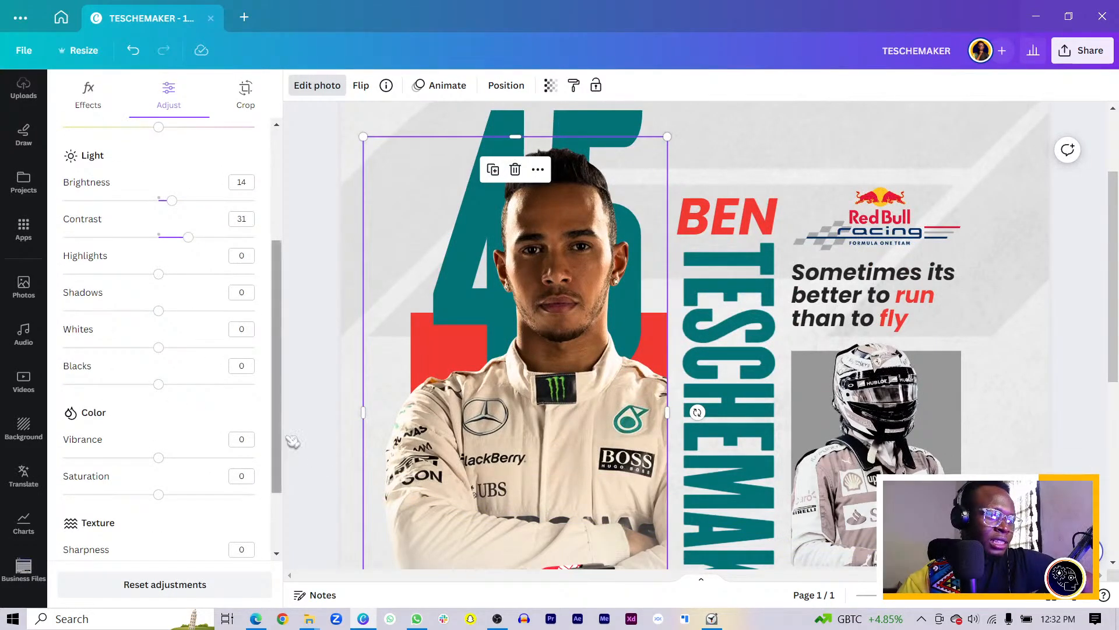
pyautogui.moveTo(160, 384); pyautogui.dragTo(178, 385)
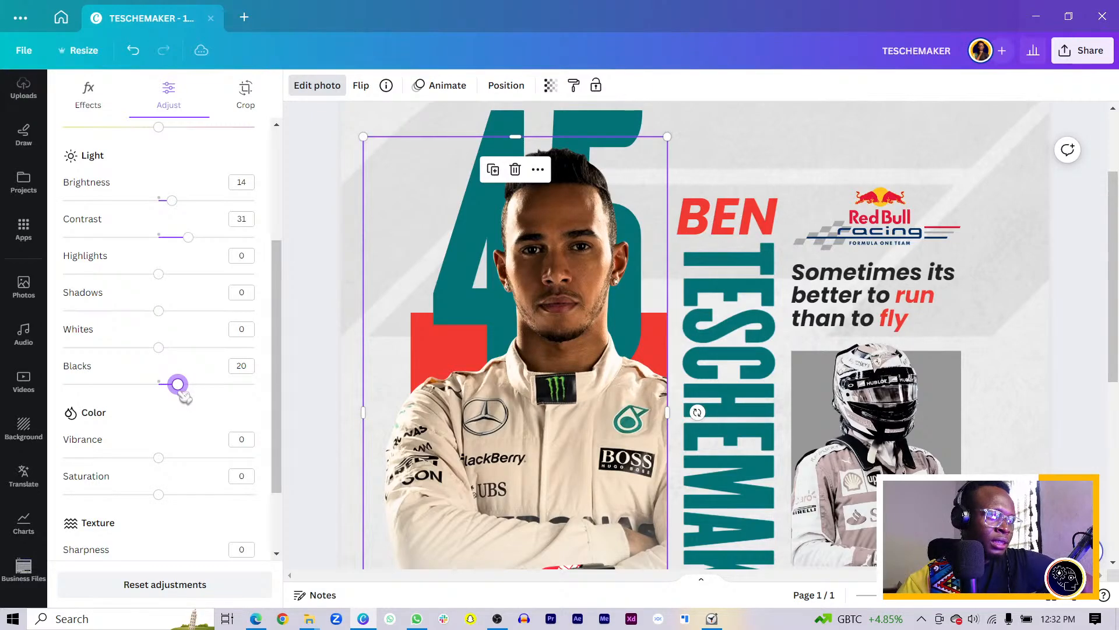
# Set the photo's vibrance to 28 and saturation to 14
pyautogui.scroll(-3, 466, 446)
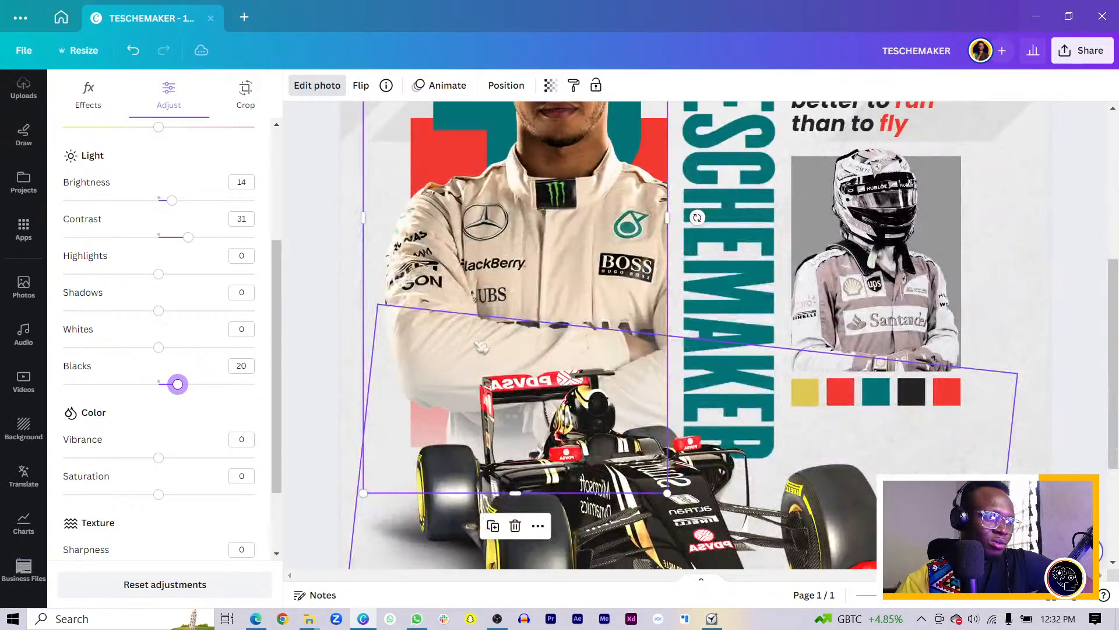
pyautogui.scroll(3, 484, 297)
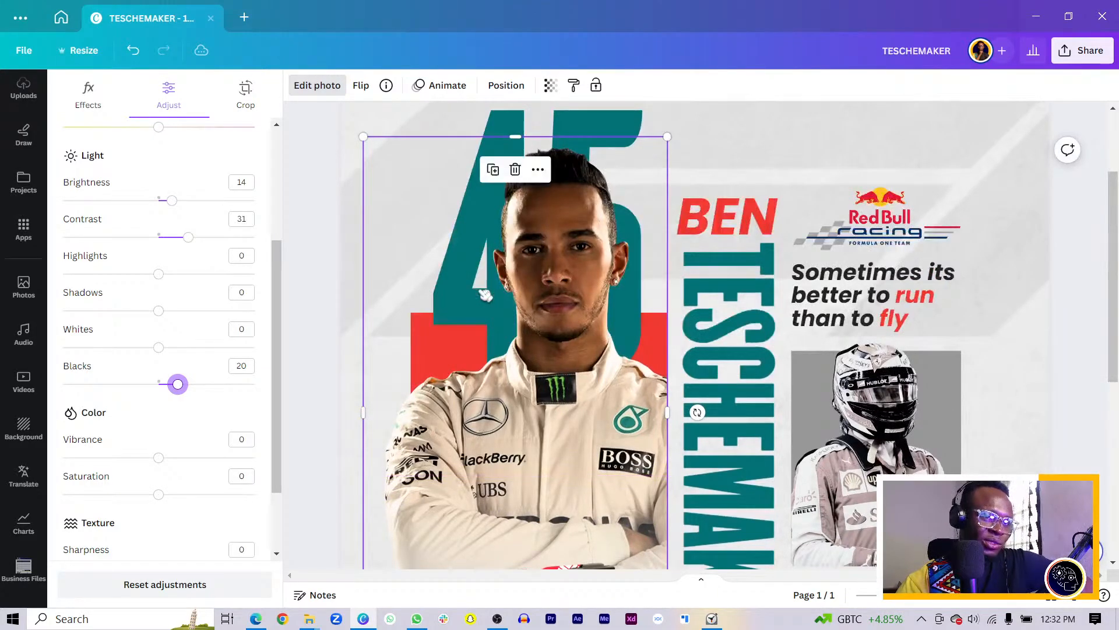
pyautogui.scroll(-3, 432, 305)
pyautogui.scroll(-2, 105, 408)
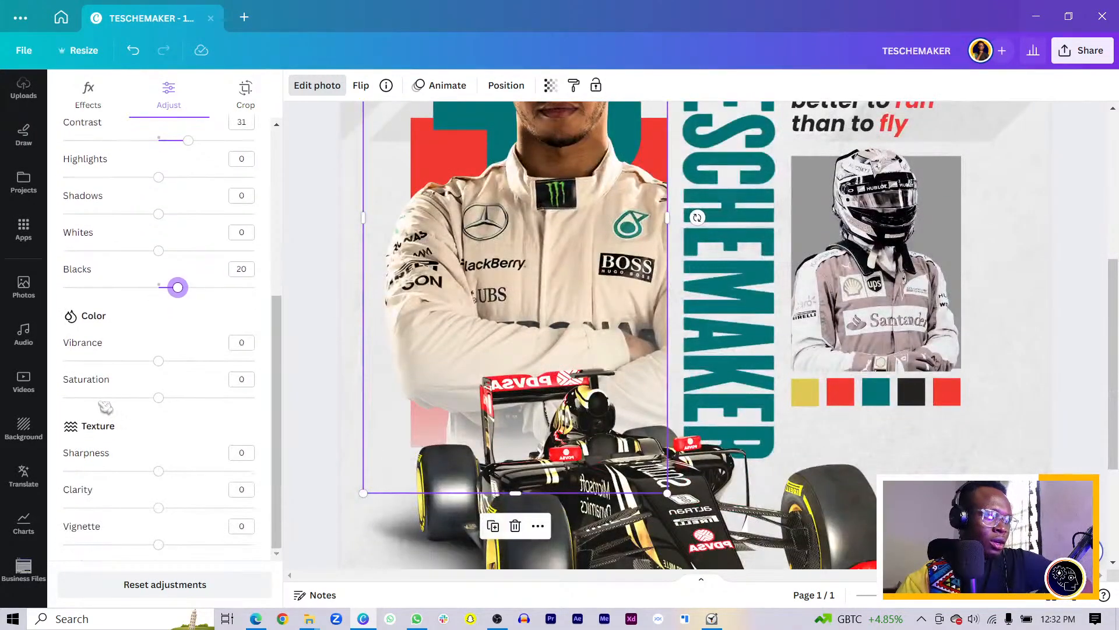
pyautogui.moveTo(160, 362); pyautogui.dragTo(185, 360)
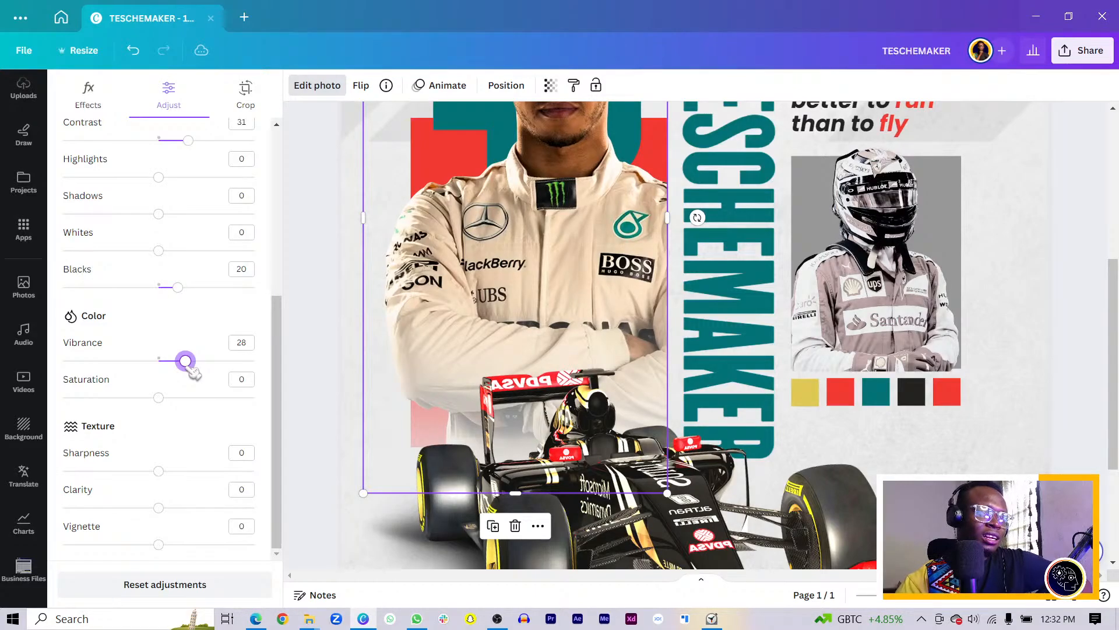
pyautogui.click(158, 398)
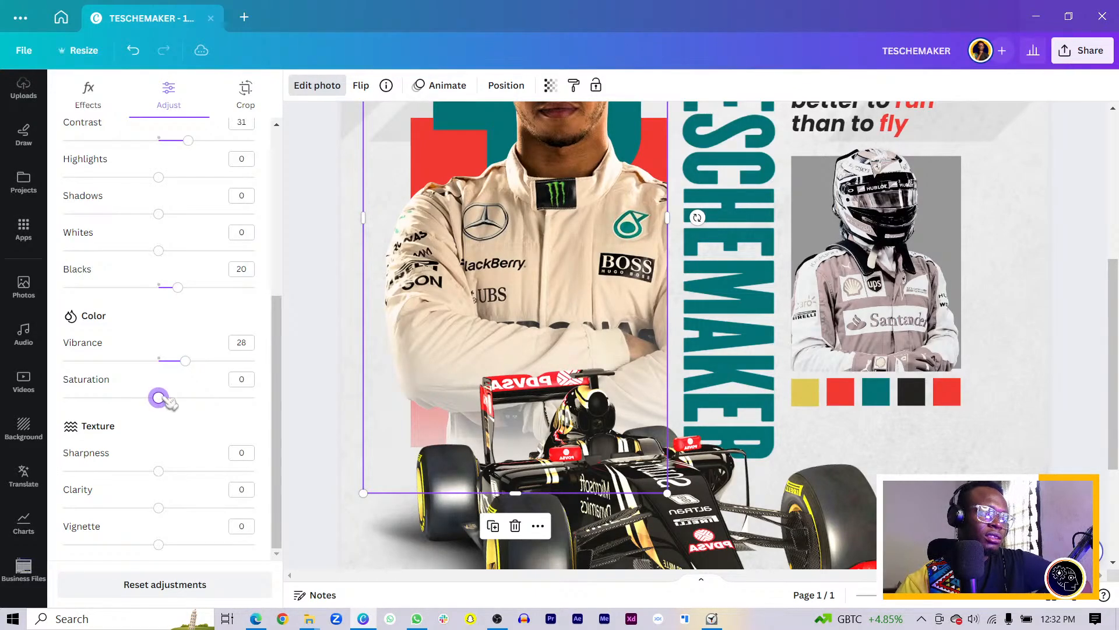
pyautogui.moveTo(159, 398)
pyautogui.mouseDown()
pyautogui.moveTo(201, 407)
pyautogui.moveTo(254, 397)
pyautogui.moveTo(172, 398)
pyautogui.mouseUp()
pyautogui.scroll(3, 359, 362)
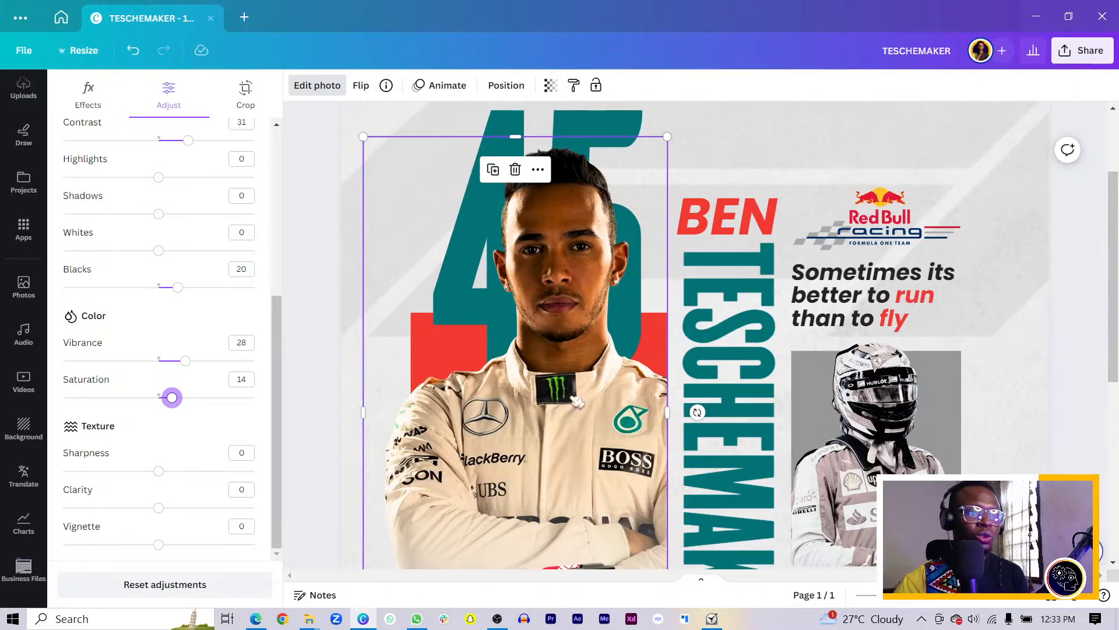
pyautogui.scroll(-3, 363, 490)
pyautogui.scroll(-3, 549, 402)
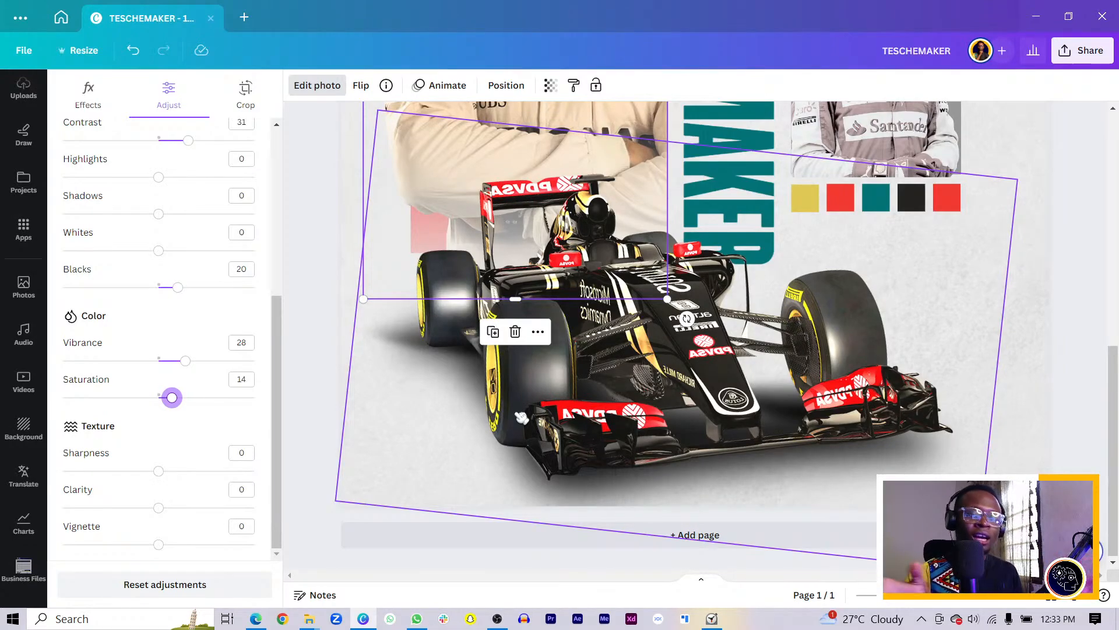
pyautogui.click(764, 418)
pyautogui.hotkey('ctrl', 'd')
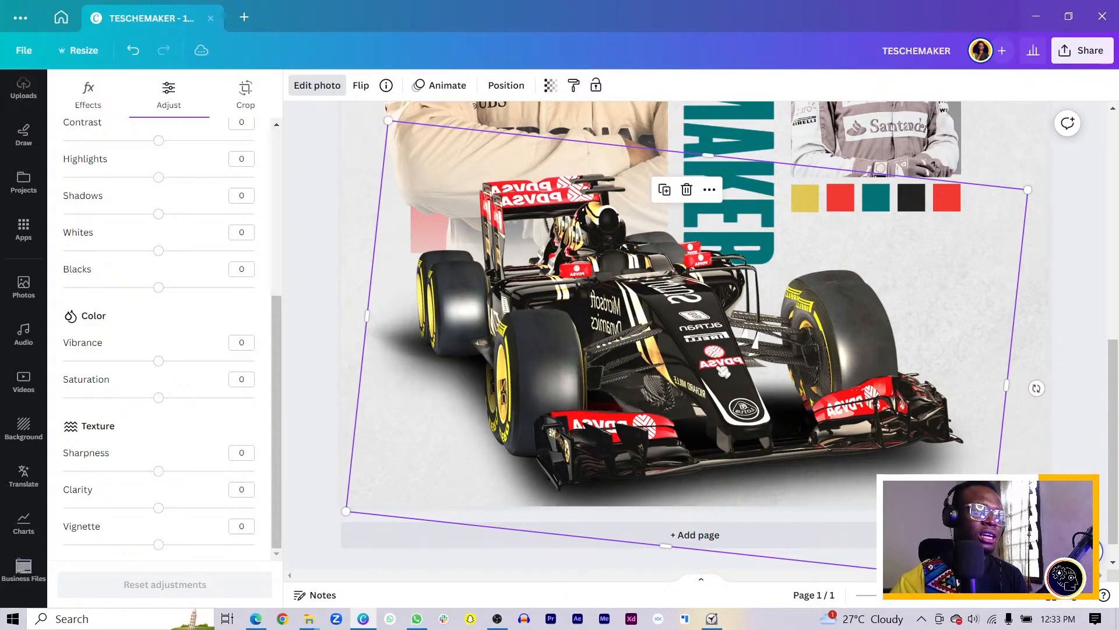
pyautogui.moveTo(721, 371); pyautogui.dragTo(773, 356)
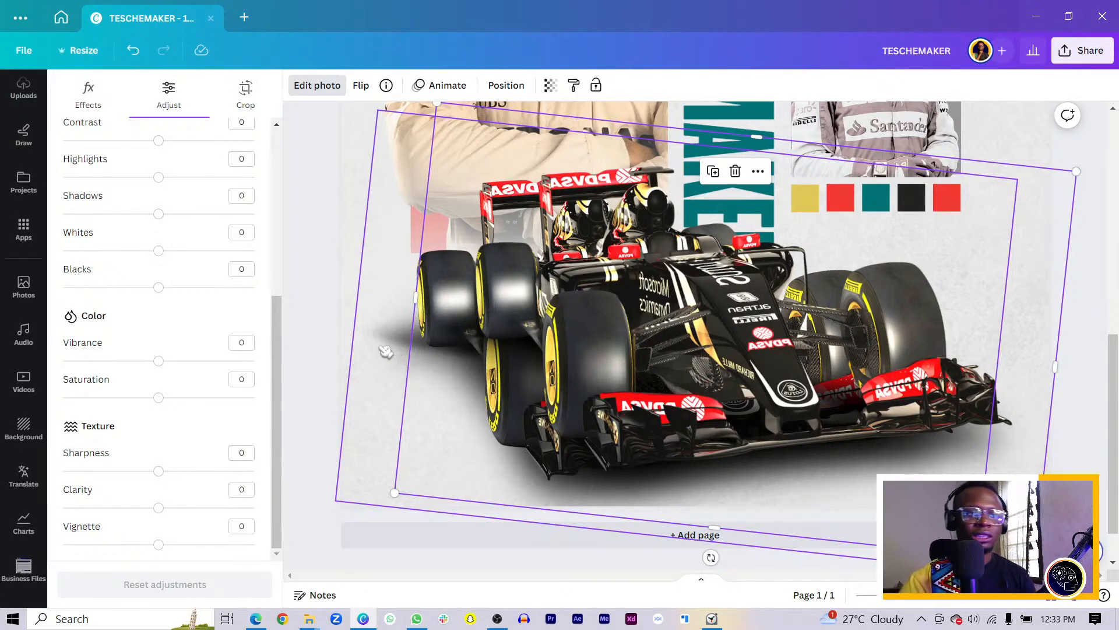
pyautogui.press('Delete')
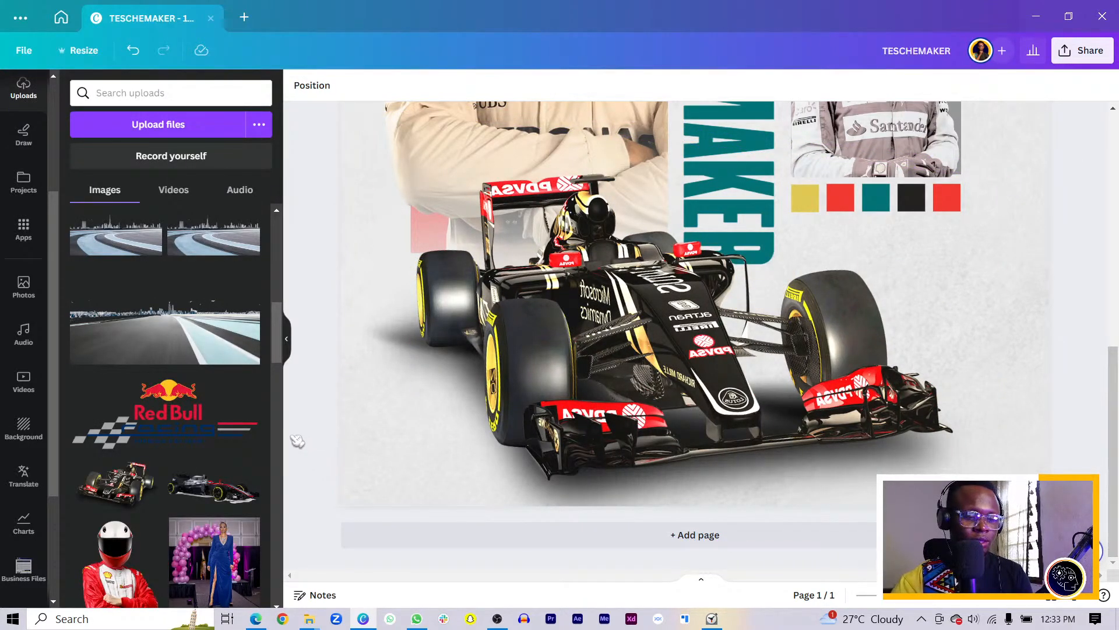
pyautogui.scroll(-2, 295, 440)
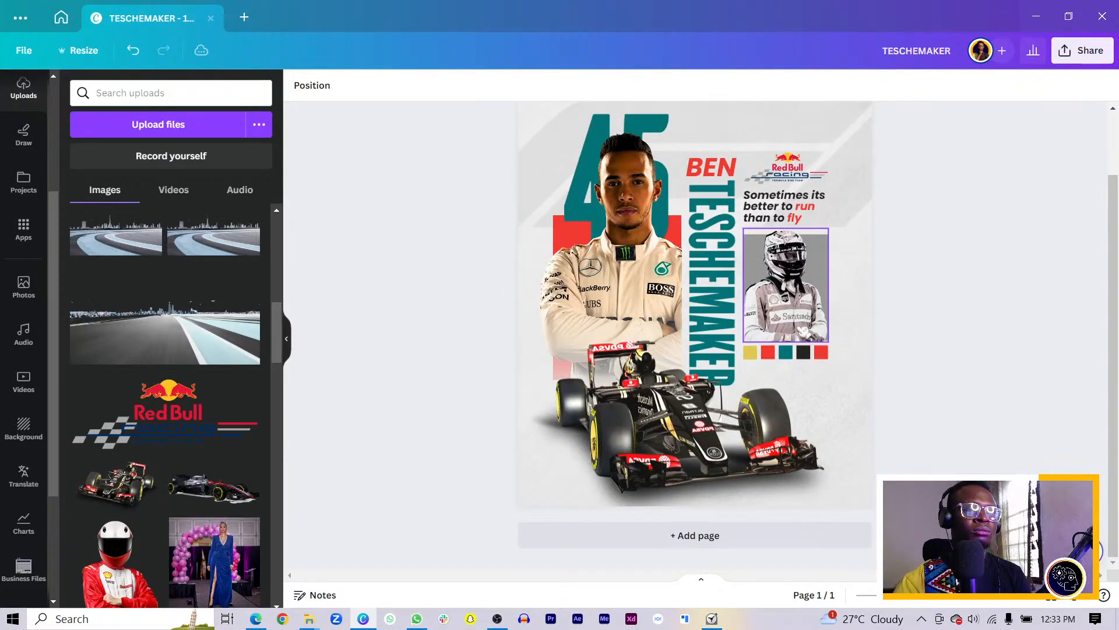
pyautogui.click(632, 127)
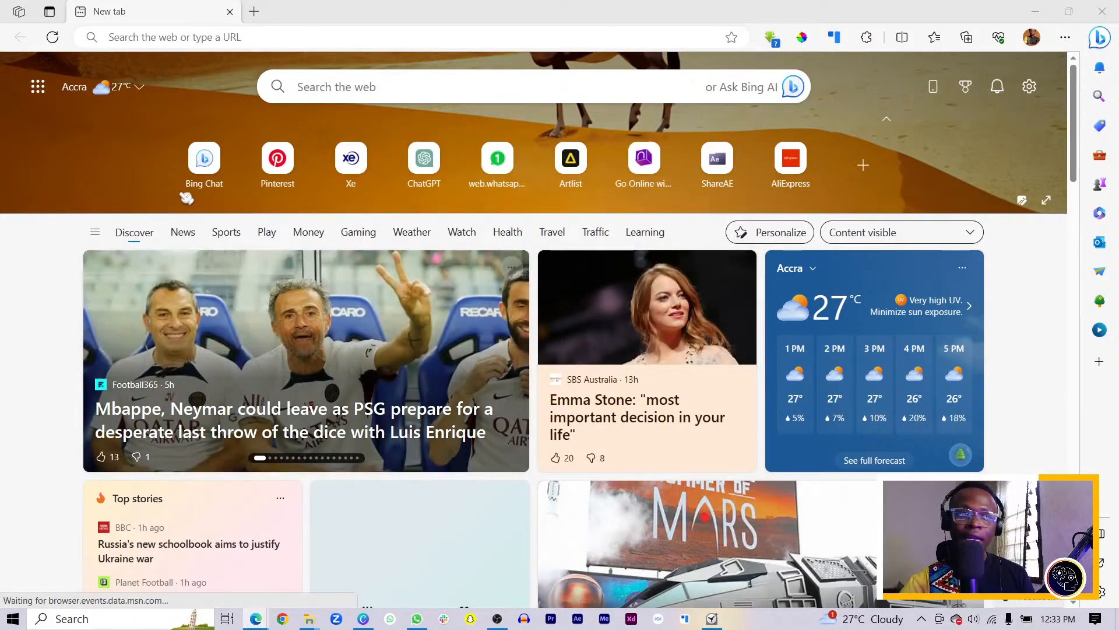
# Visit elements.theafricangeeks.com via 'elem' in Edge's address bar, then close the browser
pyautogui.click(438, 38)
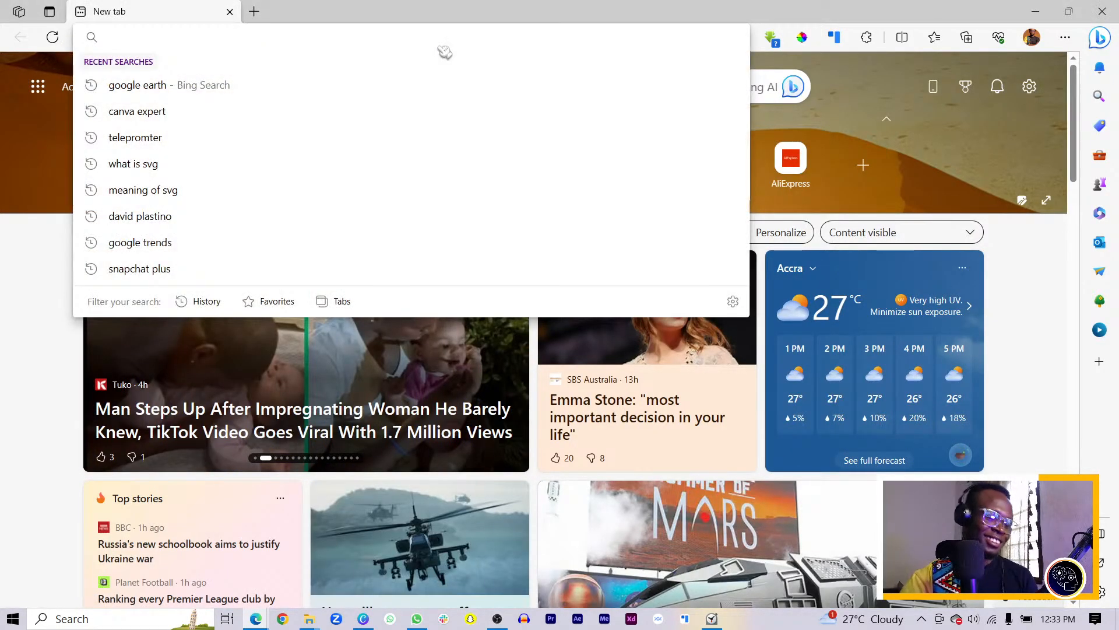
pyautogui.write('elements.theafricangeeks.com')
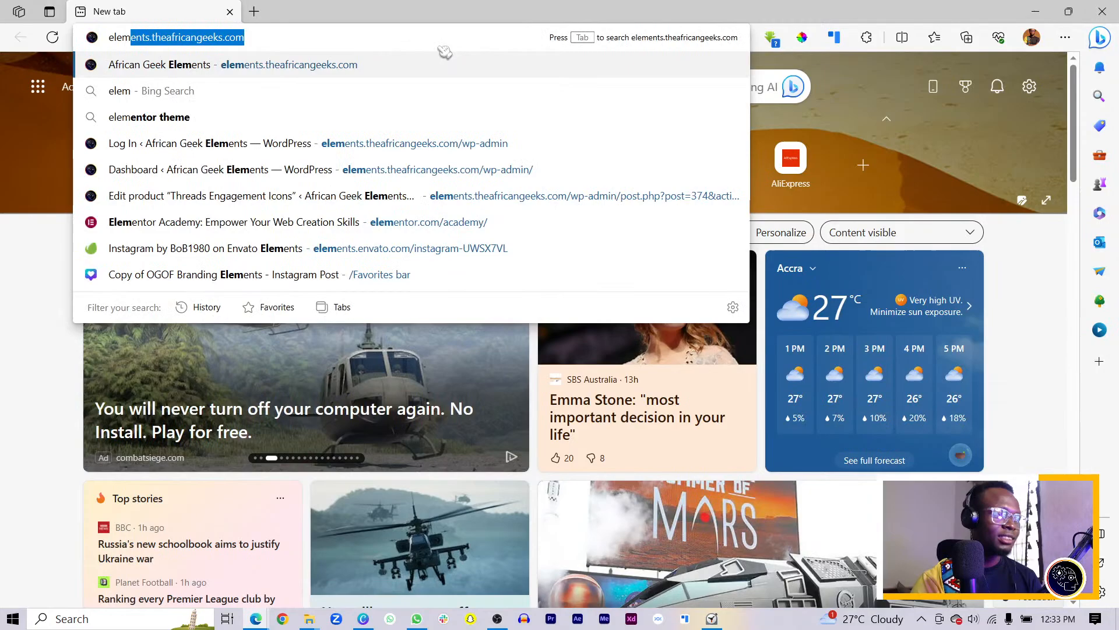
pyautogui.press('Return')
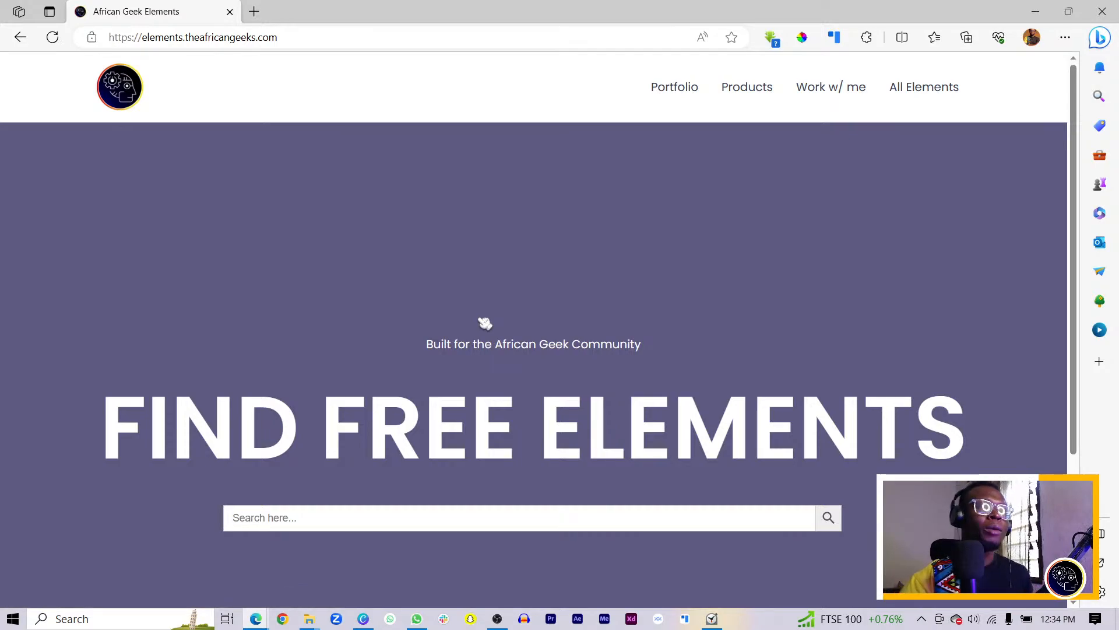
pyautogui.scroll(-3, 304, 323)
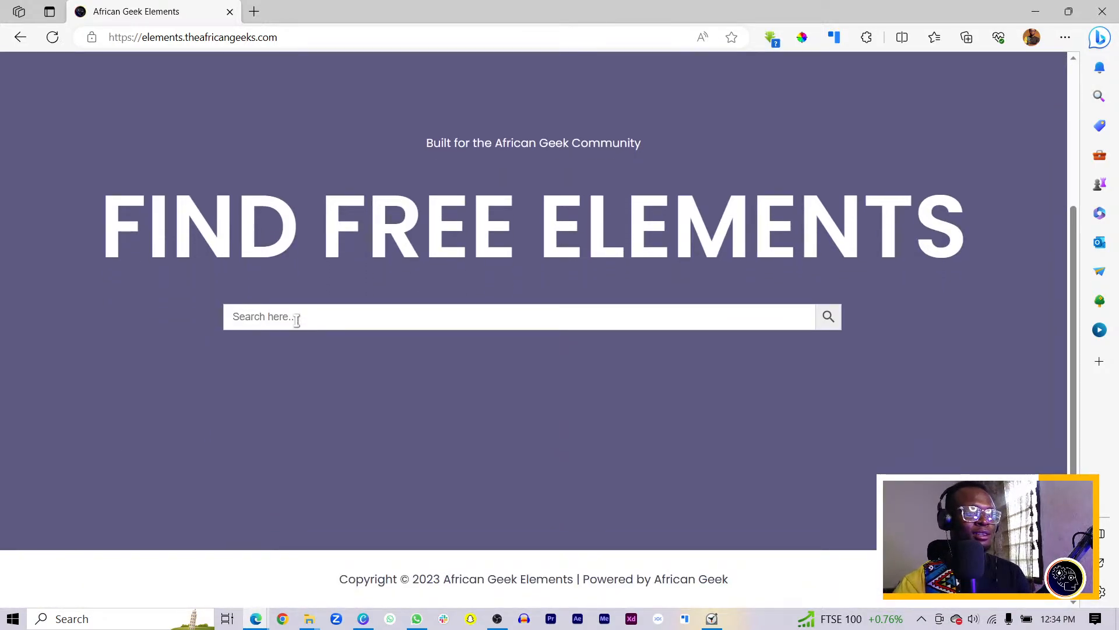
pyautogui.scroll(3, 302, 313)
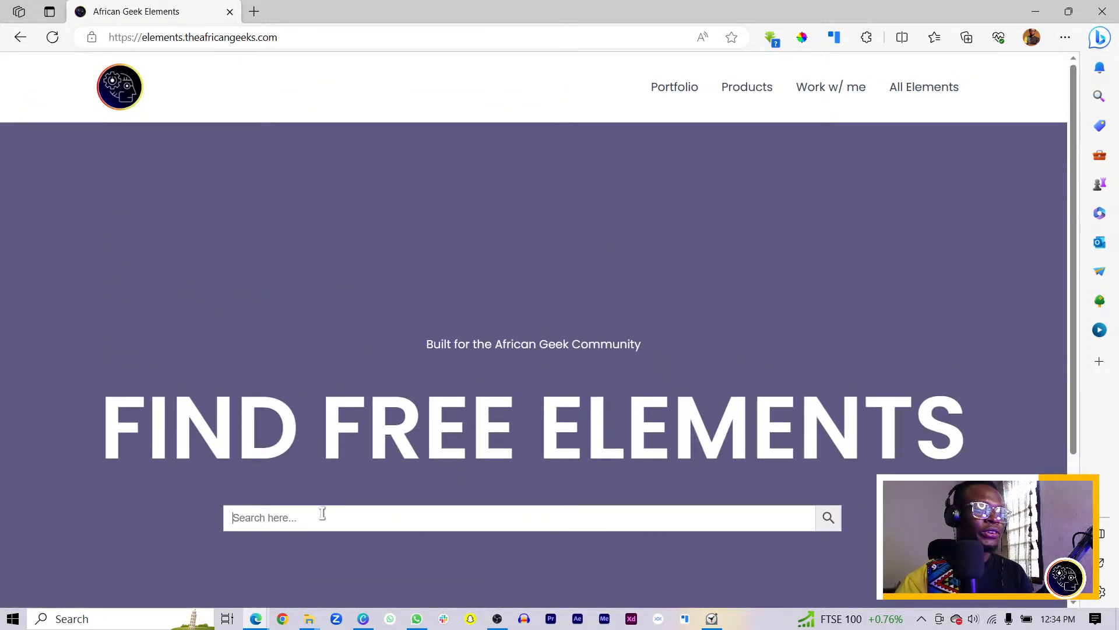
pyautogui.click(324, 513)
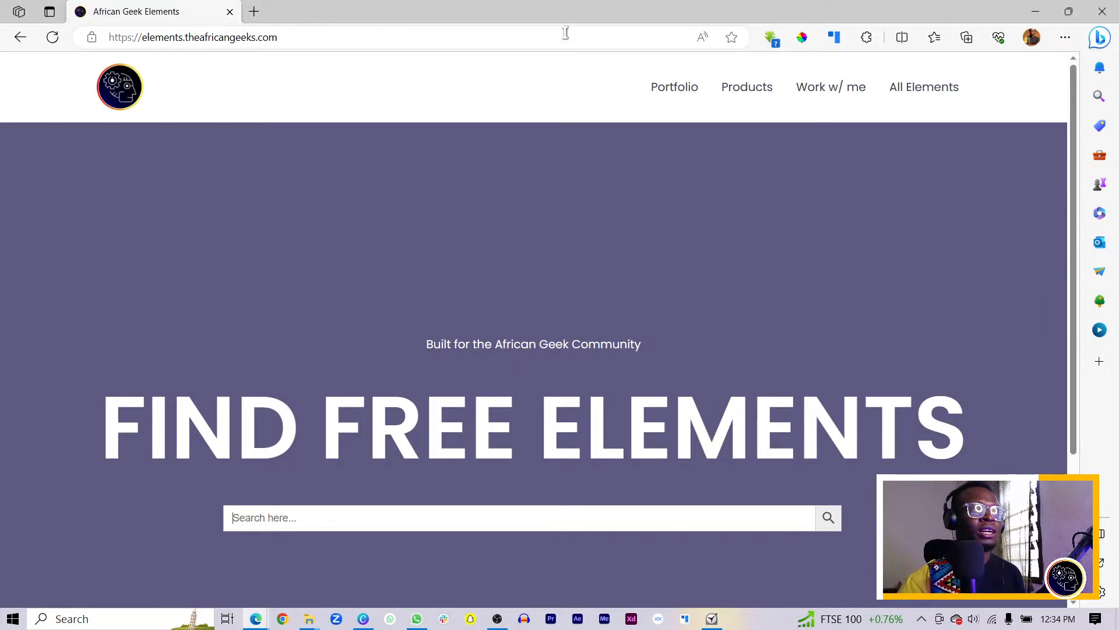
pyautogui.click(1103, 13)
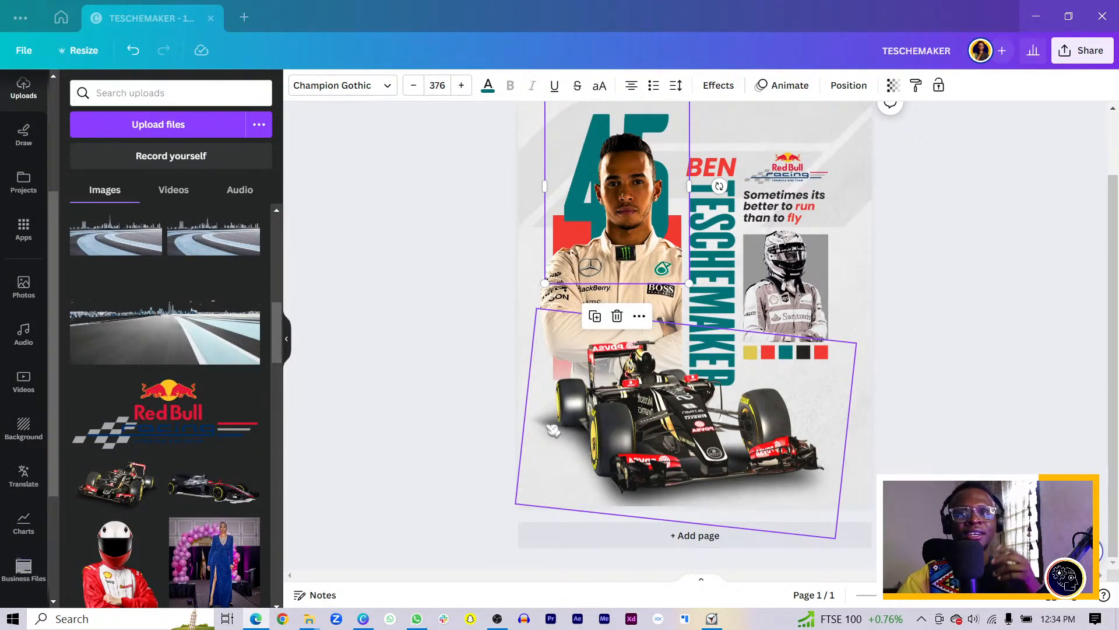
# Nudge the large teal 45 up two arrow-key steps behind the driver
pyautogui.click(466, 407)
pyautogui.scroll(-1, 651, 450)
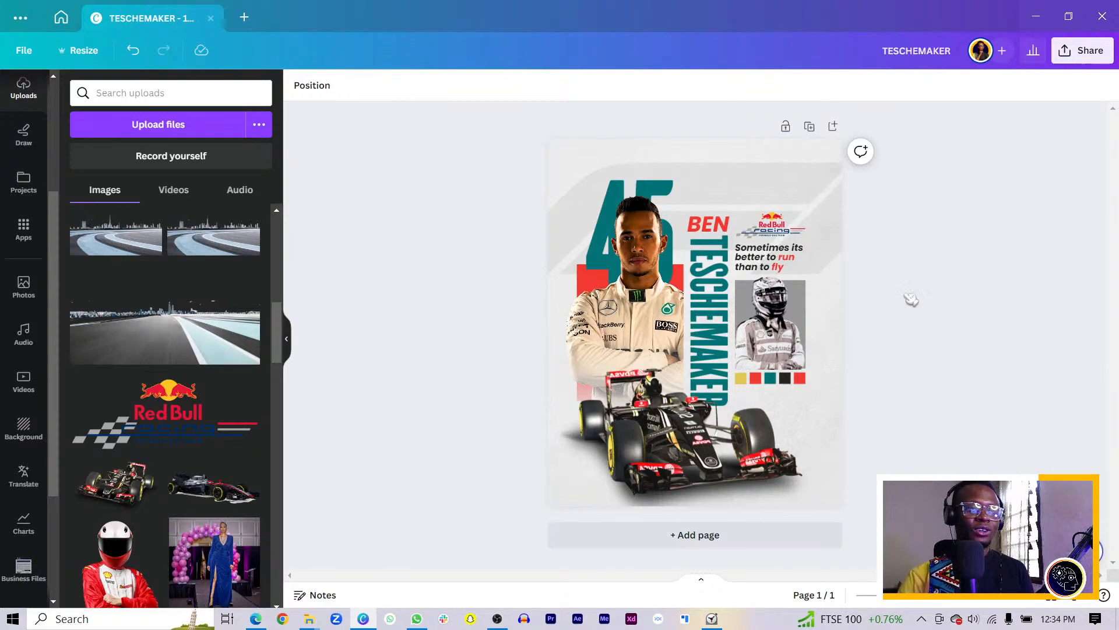
pyautogui.click(834, 199)
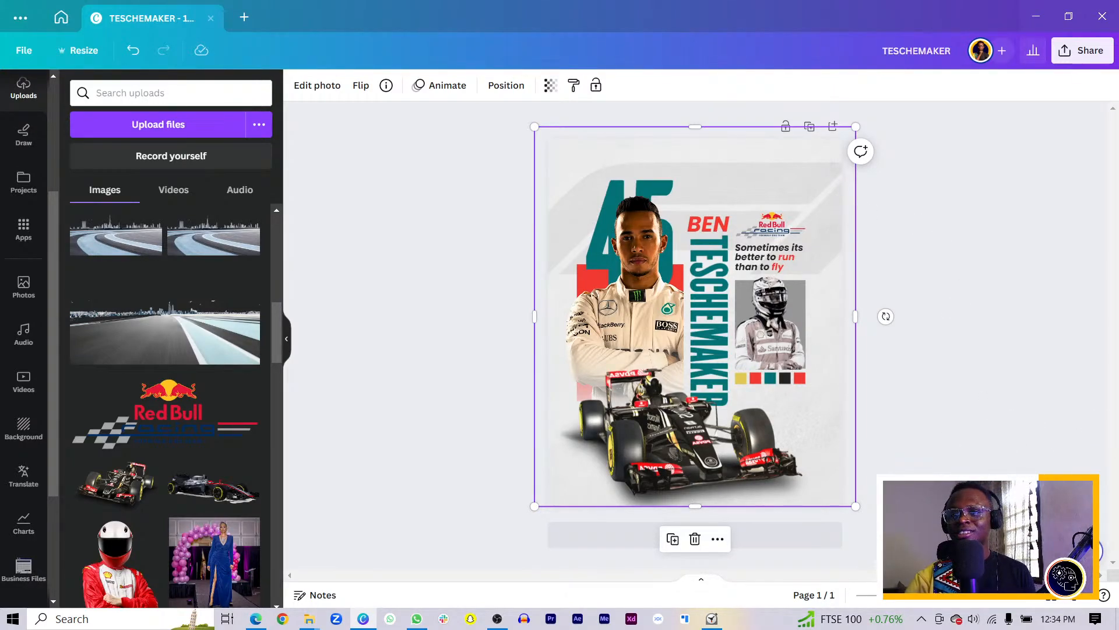
pyautogui.hotkey('alt', 'Tab')
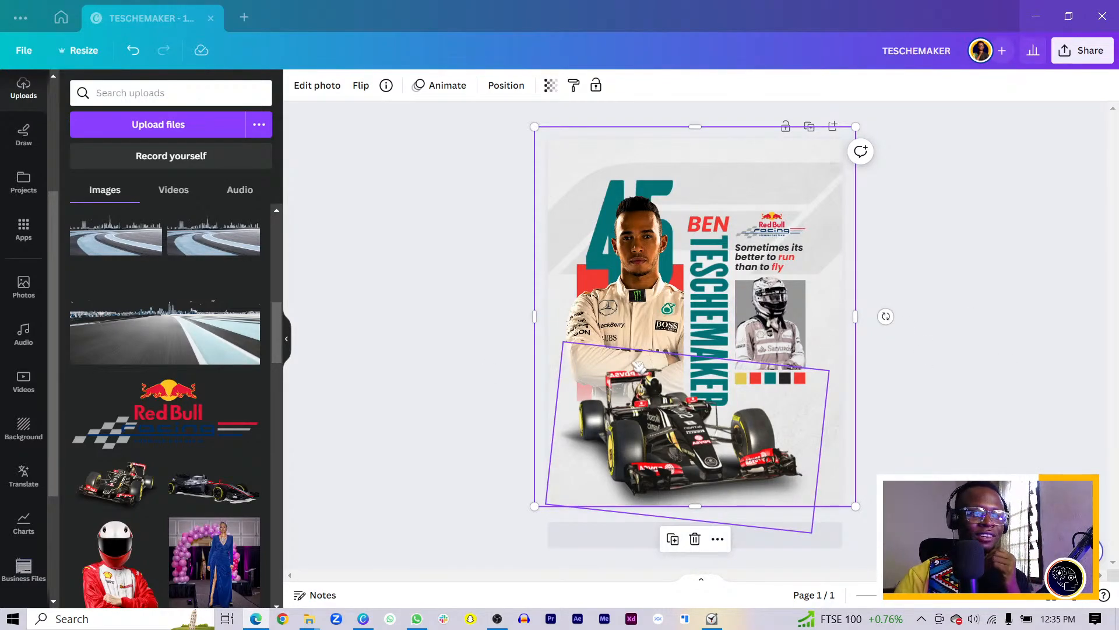
pyautogui.click(384, 384)
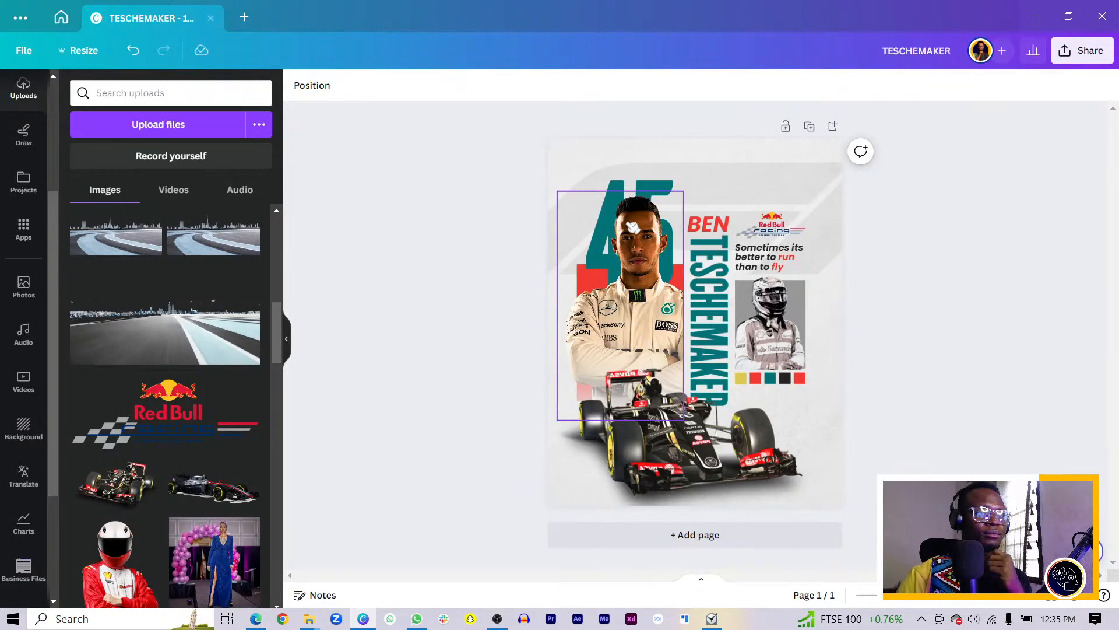
pyautogui.click(644, 191)
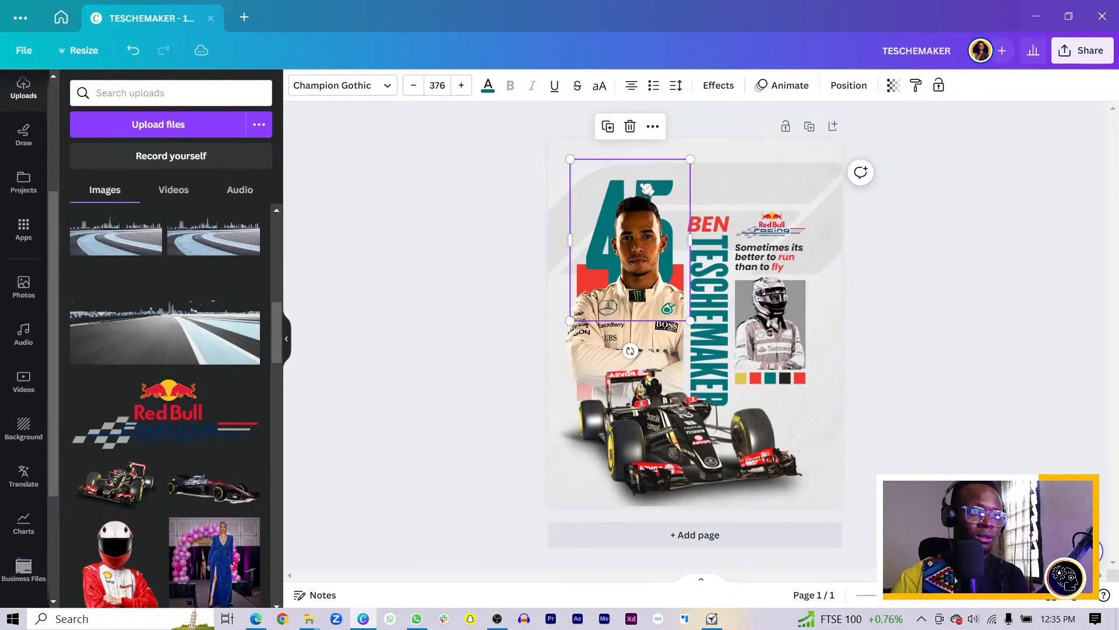
pyautogui.press('Up')
pyautogui.press('Up')
pyautogui.press('Up')
pyautogui.press('Up')
pyautogui.press('Up')
pyautogui.press('Up')
pyautogui.press('Up')
pyautogui.press('Up')
pyautogui.press('Up')
pyautogui.press('Up')
pyautogui.press('Up')
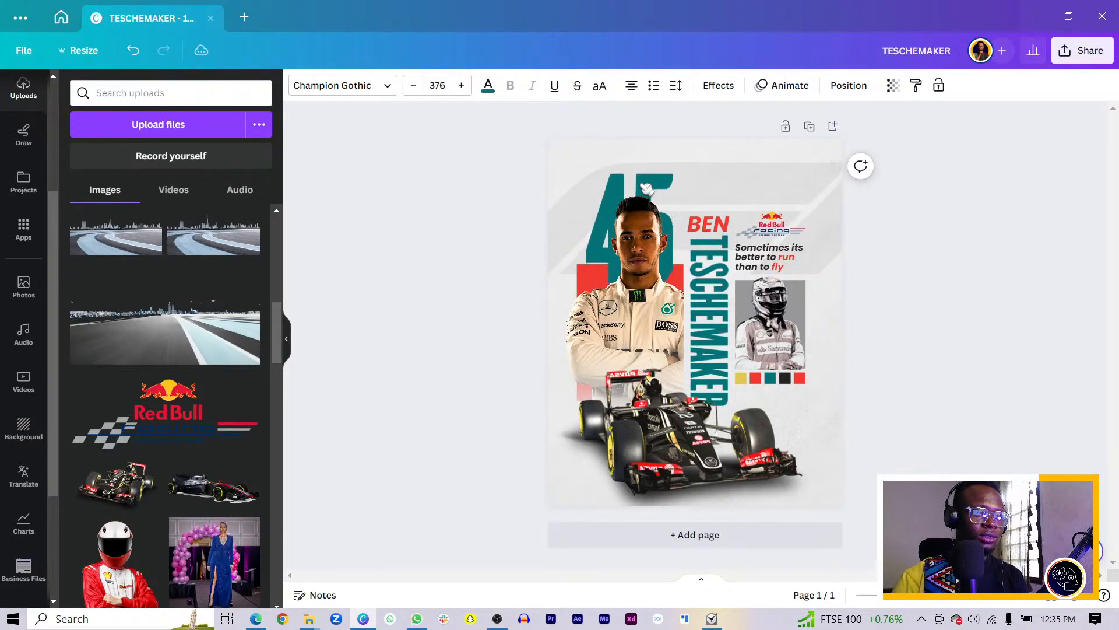
pyautogui.press('Up')
pyautogui.press('Up')
pyautogui.press('Up')
pyautogui.press('Up')
pyautogui.press('Up')
pyautogui.click(485, 247)
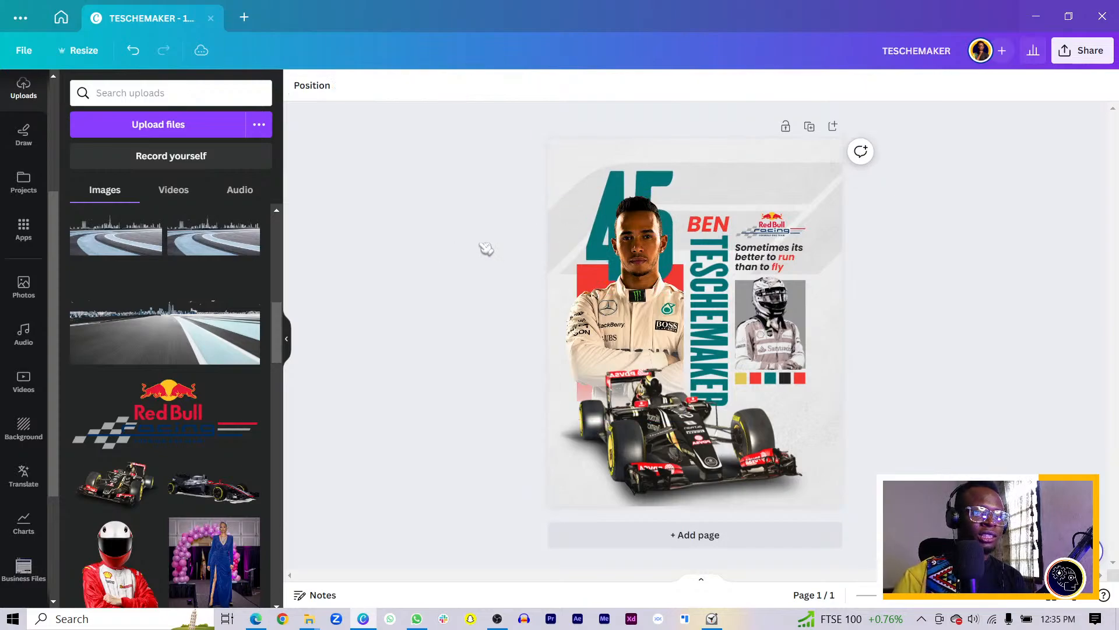
pyautogui.click(730, 297)
pyautogui.click(705, 233)
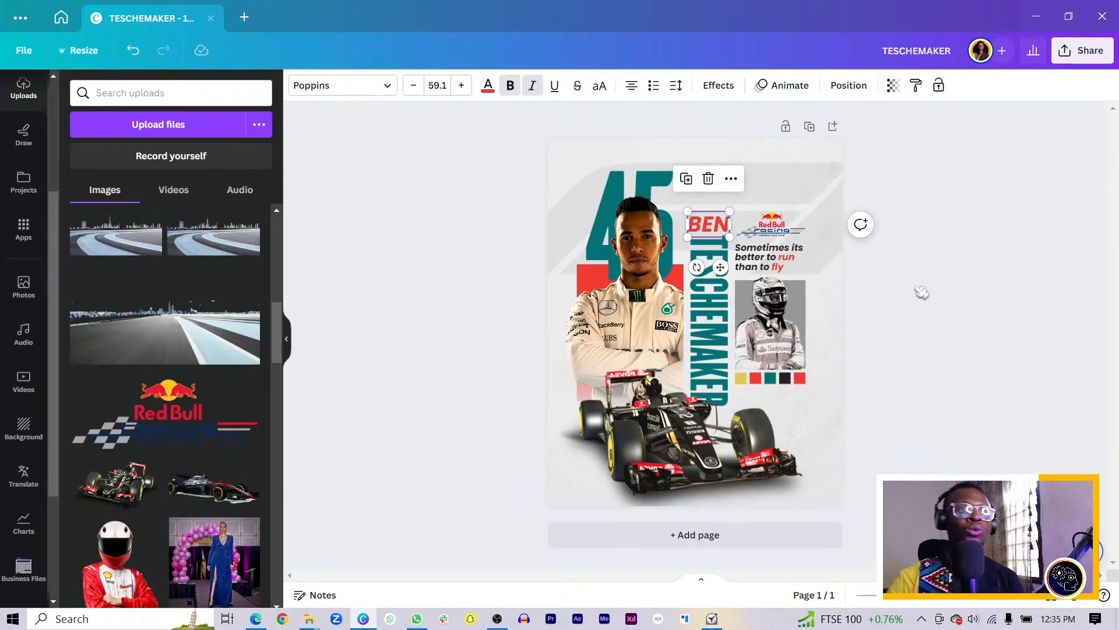
# Delete the vertical teal TESCHEMAKER wording and type HAMILTON in capital letters
pyautogui.click(725, 314)
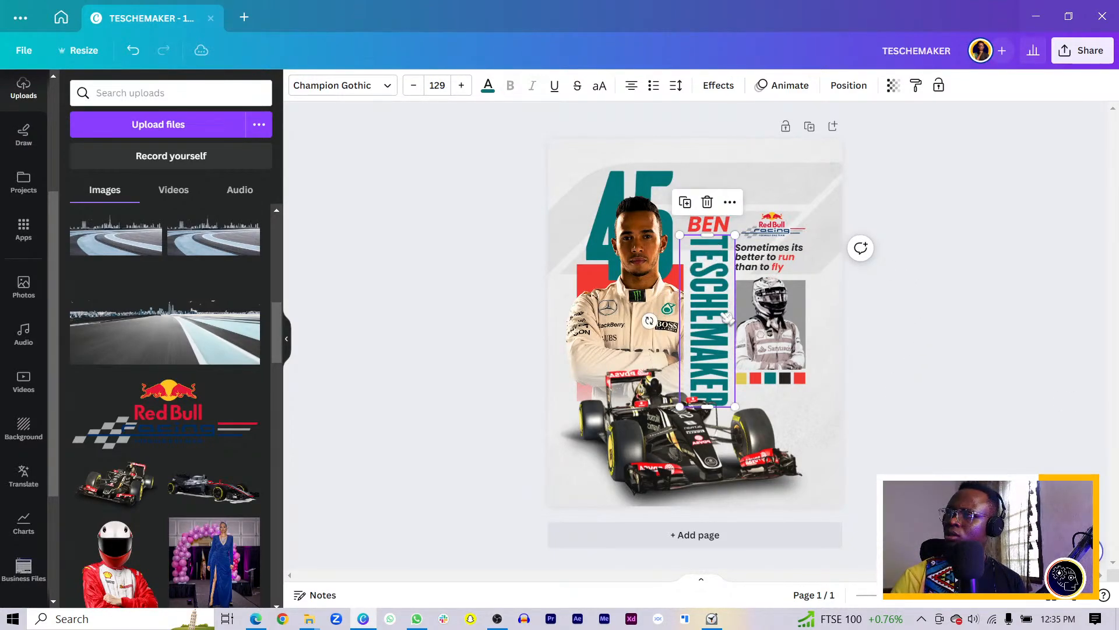
pyautogui.doubleClick(721, 315)
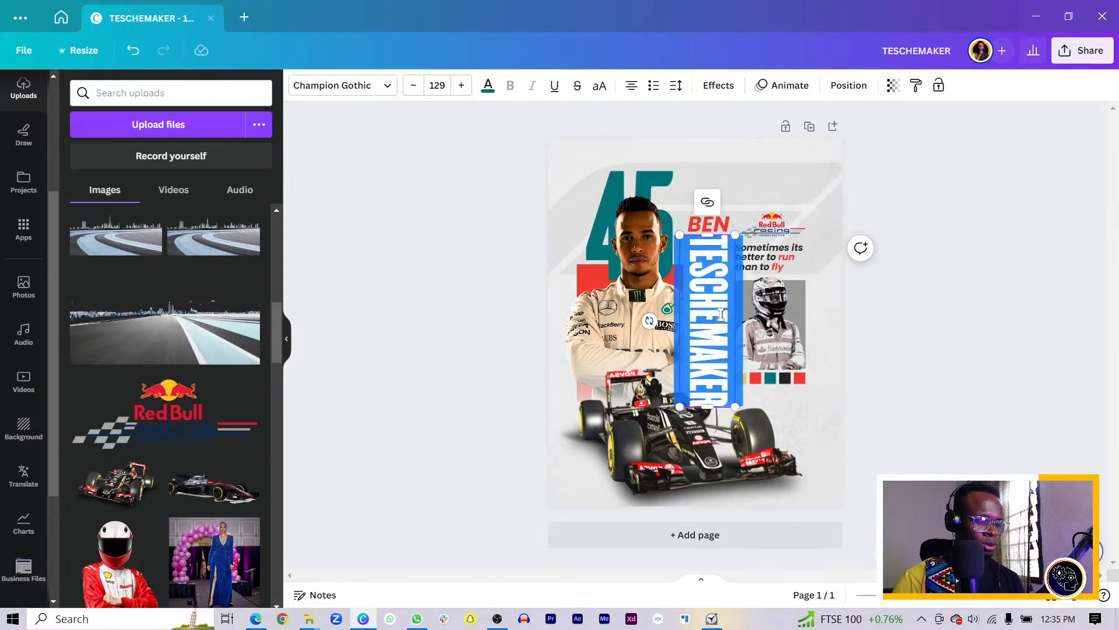
pyautogui.press('BackSpace')
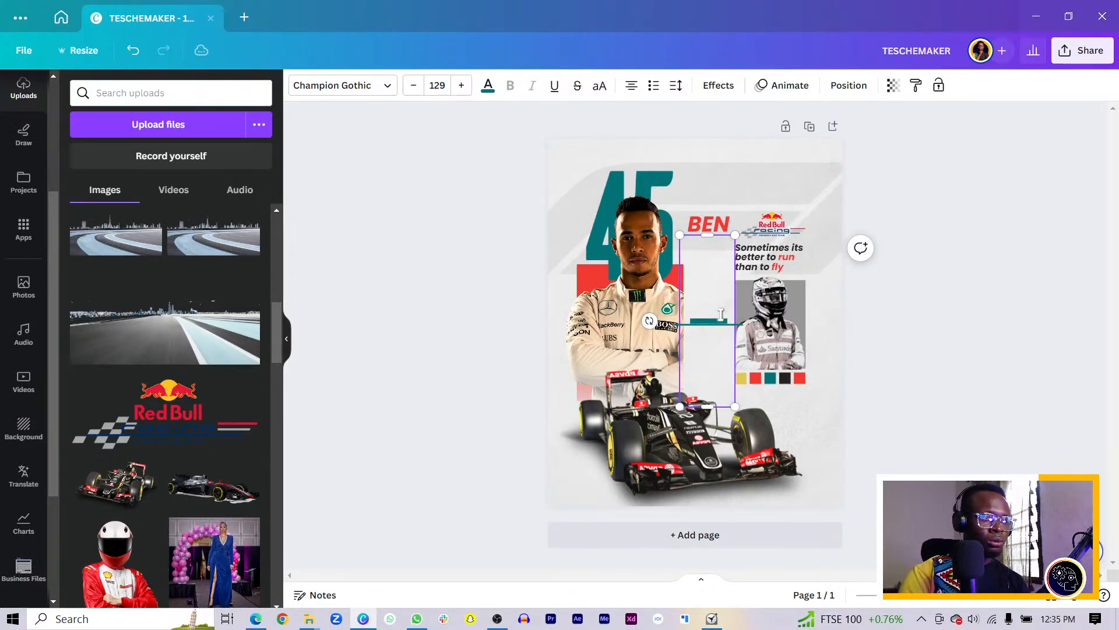
pyautogui.press('capslock')
pyautogui.write('LEWIS')
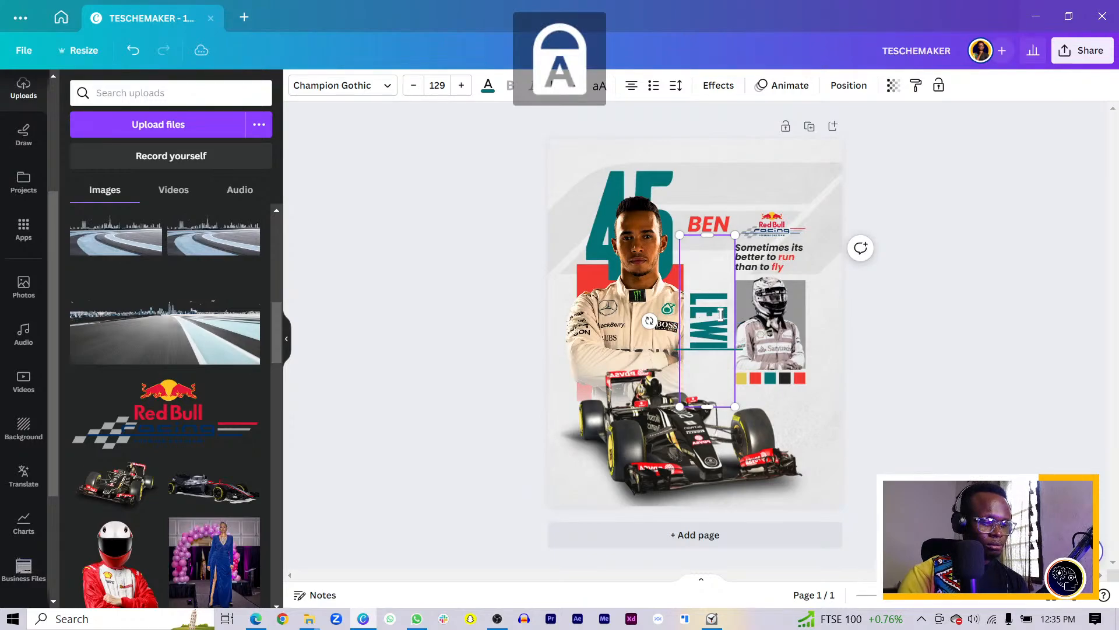
pyautogui.press('BackSpace')
pyautogui.press('BackSpace')
pyautogui.press('BackSpace')
pyautogui.press('BackSpace')
pyautogui.press('BackSpace')
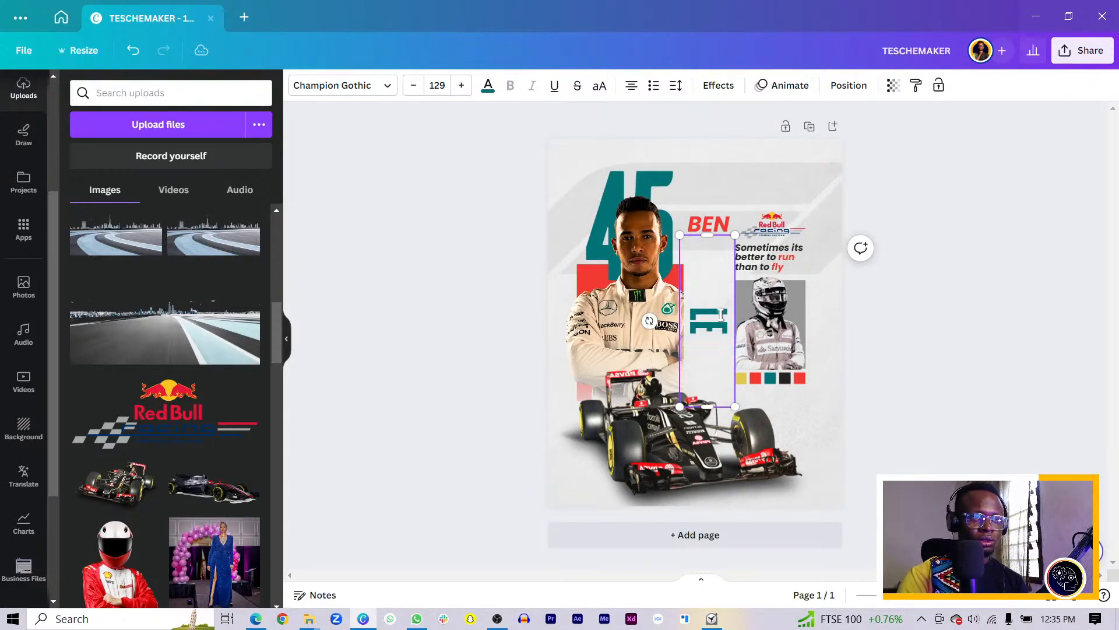
pyautogui.write('HAMI')
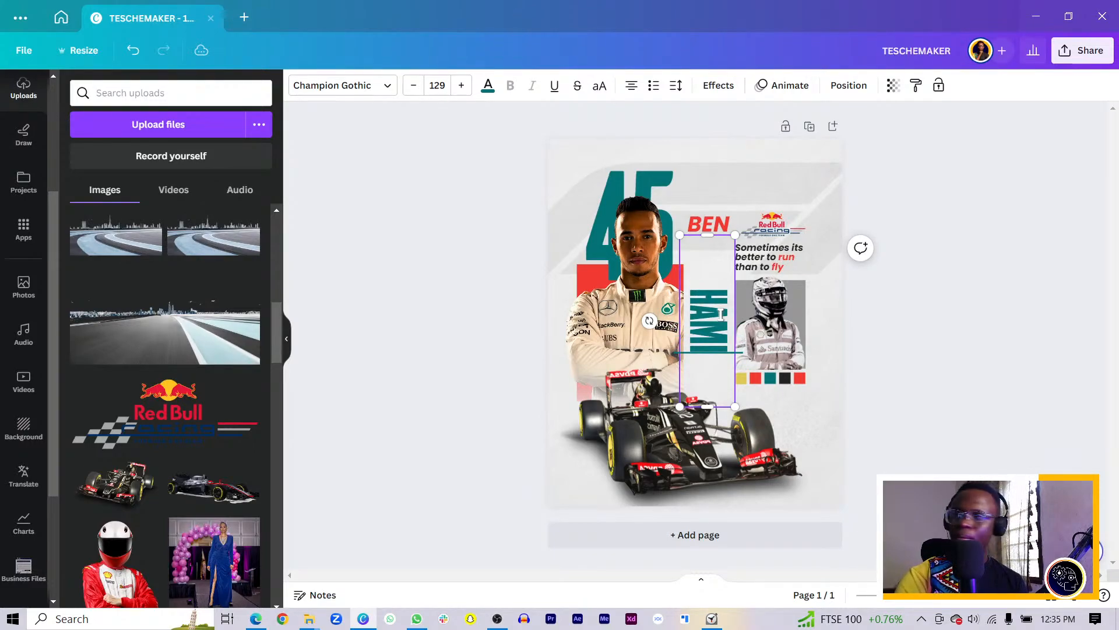
pyautogui.write('LTON')
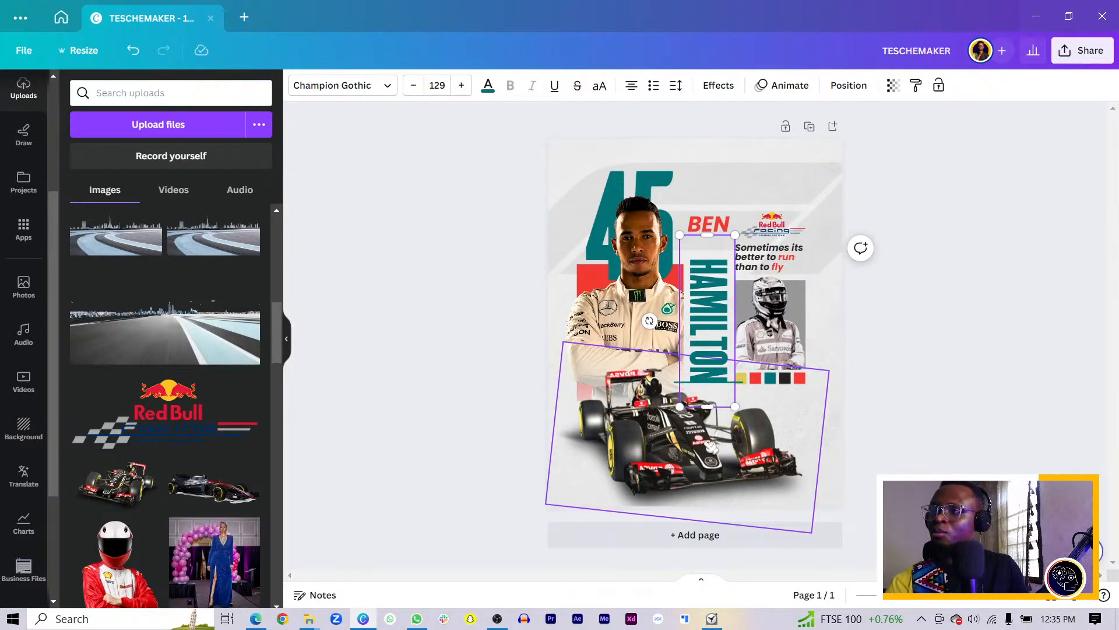
# Set the vertical HAMILTON text to align to the bottom of its box
pyautogui.click(391, 348)
pyautogui.scroll(3, 721, 331)
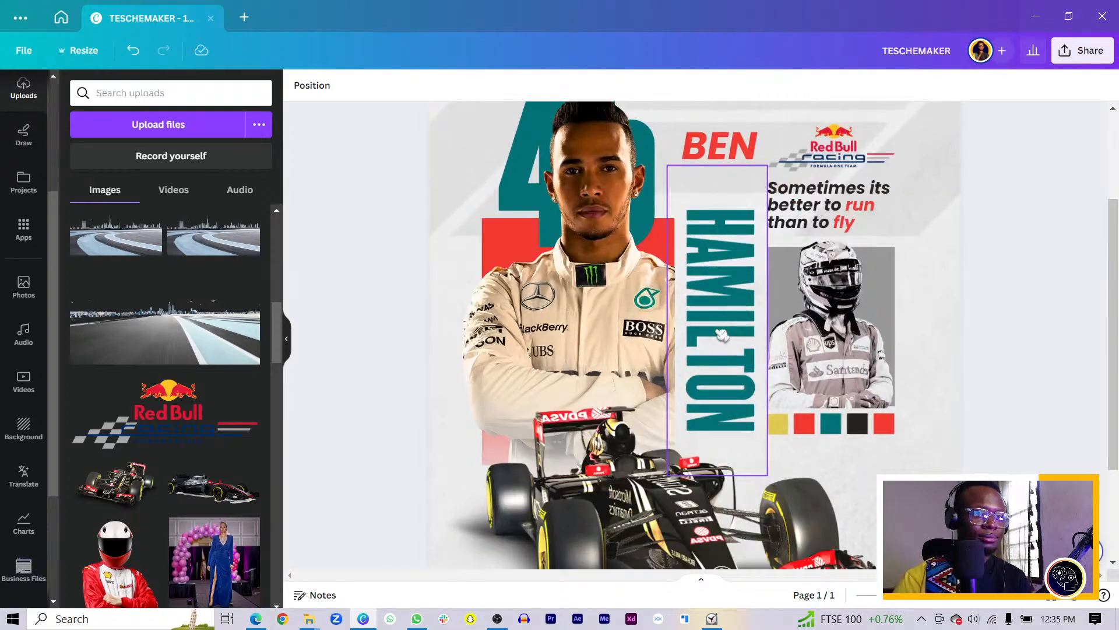
pyautogui.click(721, 333)
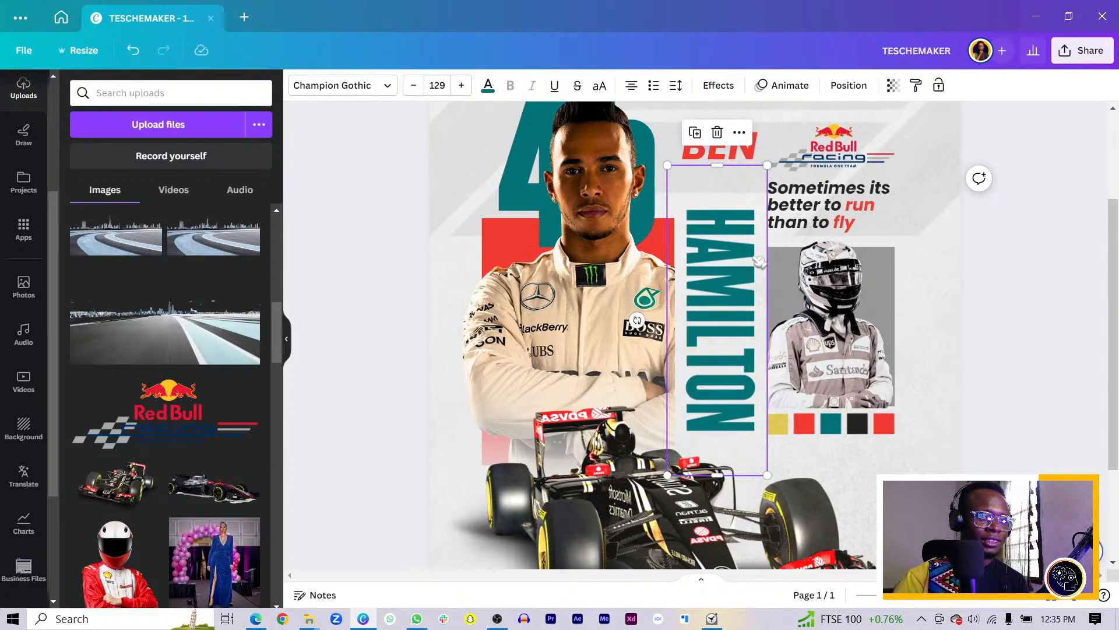
pyautogui.click(631, 85)
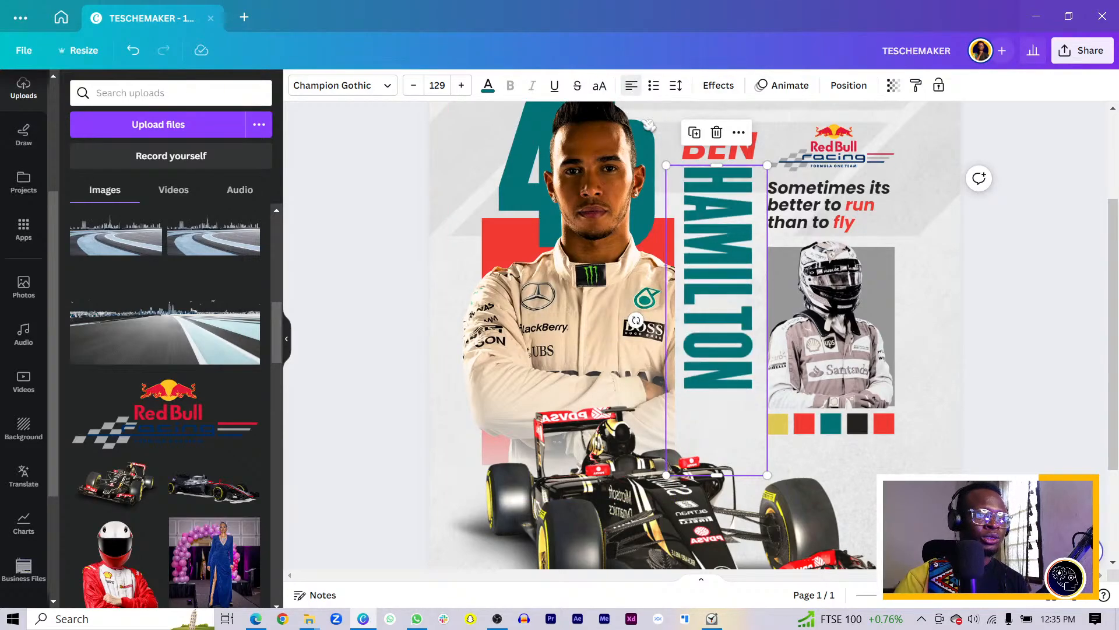
pyautogui.click(632, 89)
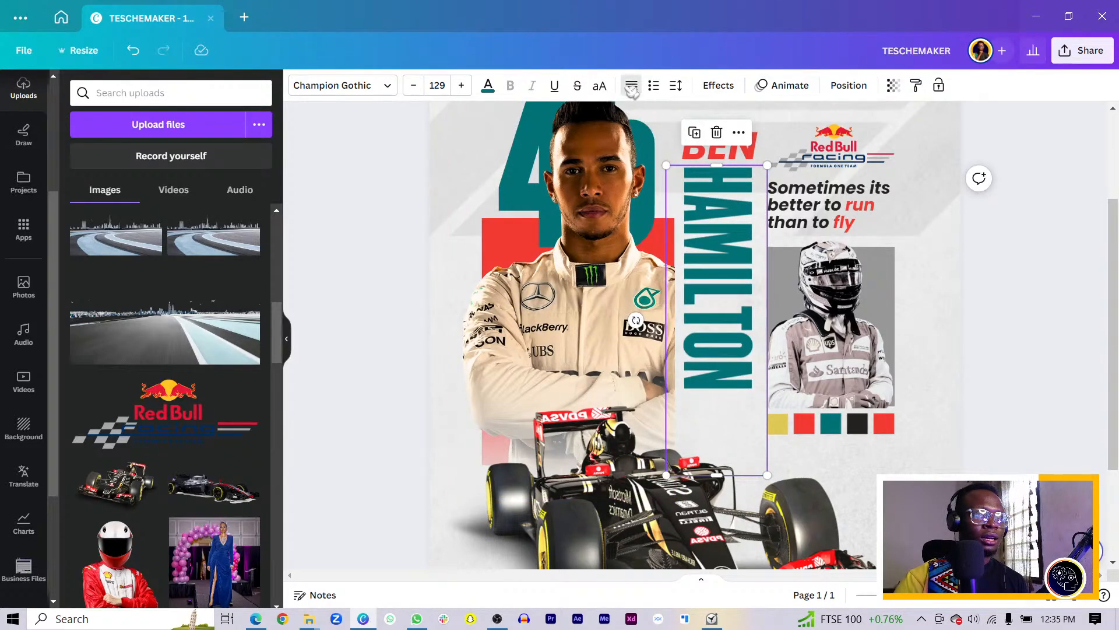
pyautogui.click(632, 86)
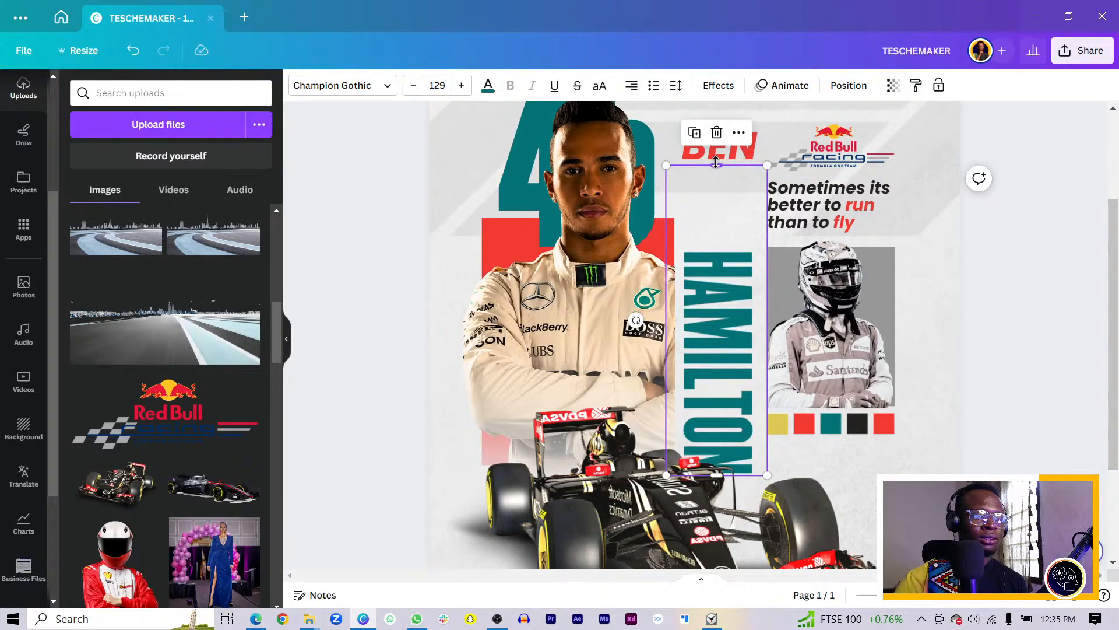
# Shorten the HAMILTON box from the top and enlarge the text to size 173
pyautogui.moveTo(716, 165); pyautogui.dragTo(699, 244)
pyautogui.scroll(-3, 697, 240)
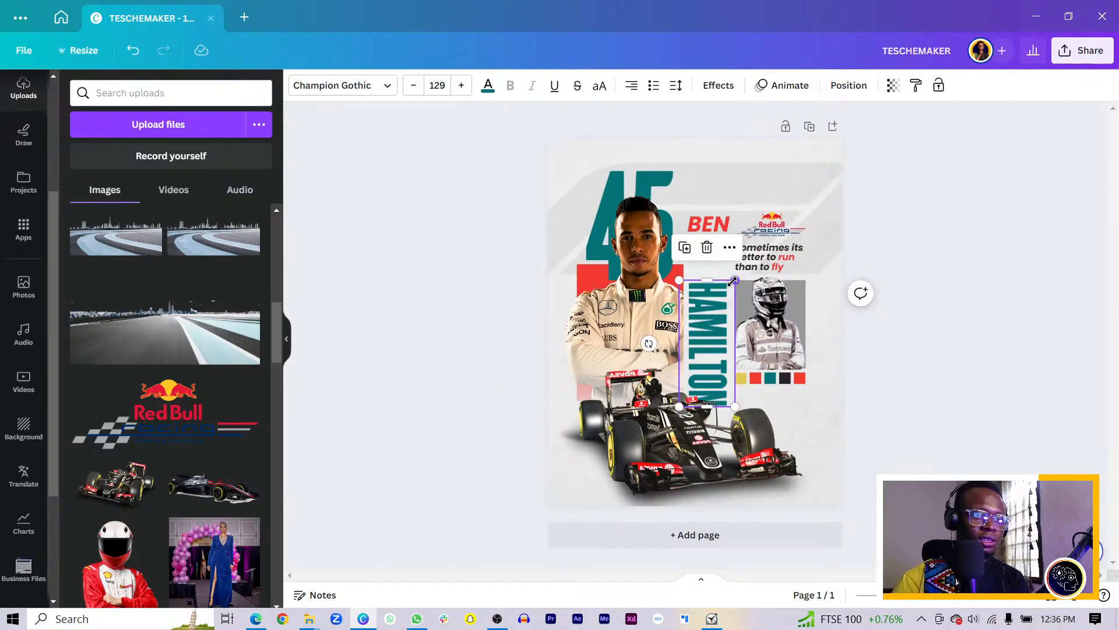
pyautogui.moveTo(736, 280); pyautogui.dragTo(754, 236)
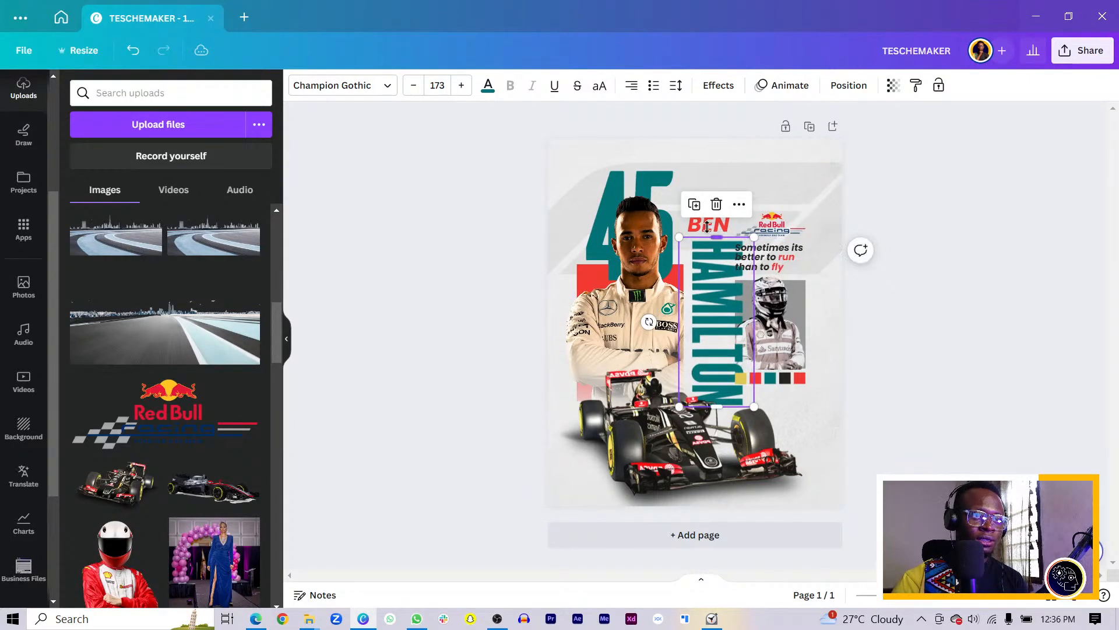
# Retype the red BEN as LEWIS at size 46.3 and nudge the helmet photo right
pyautogui.click(712, 225)
pyautogui.doubleClick(707, 223)
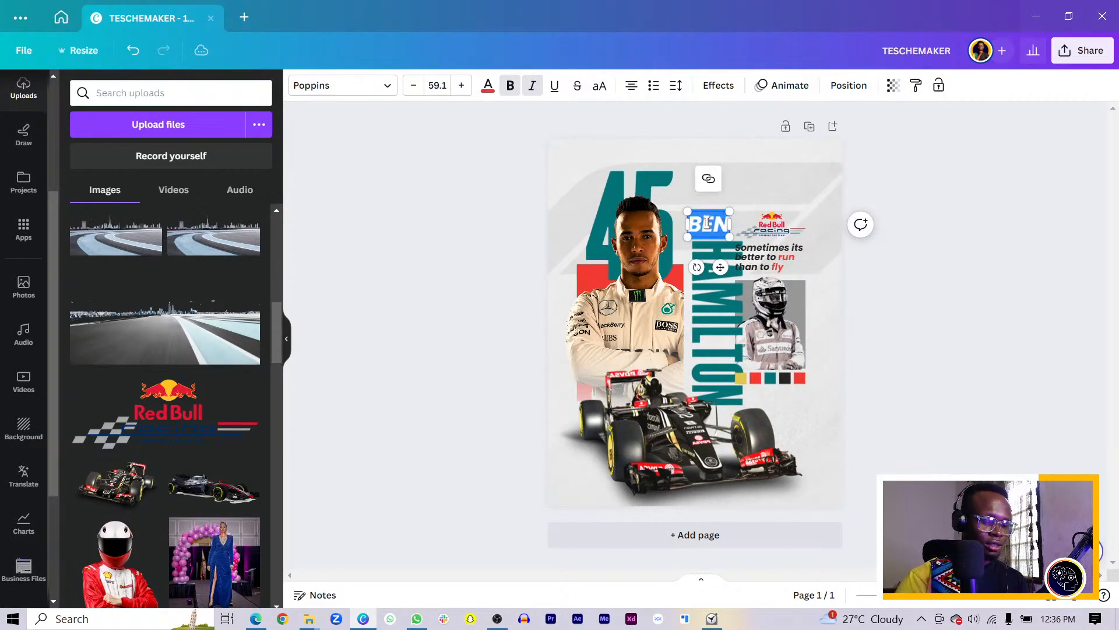
pyautogui.write('LEWIS')
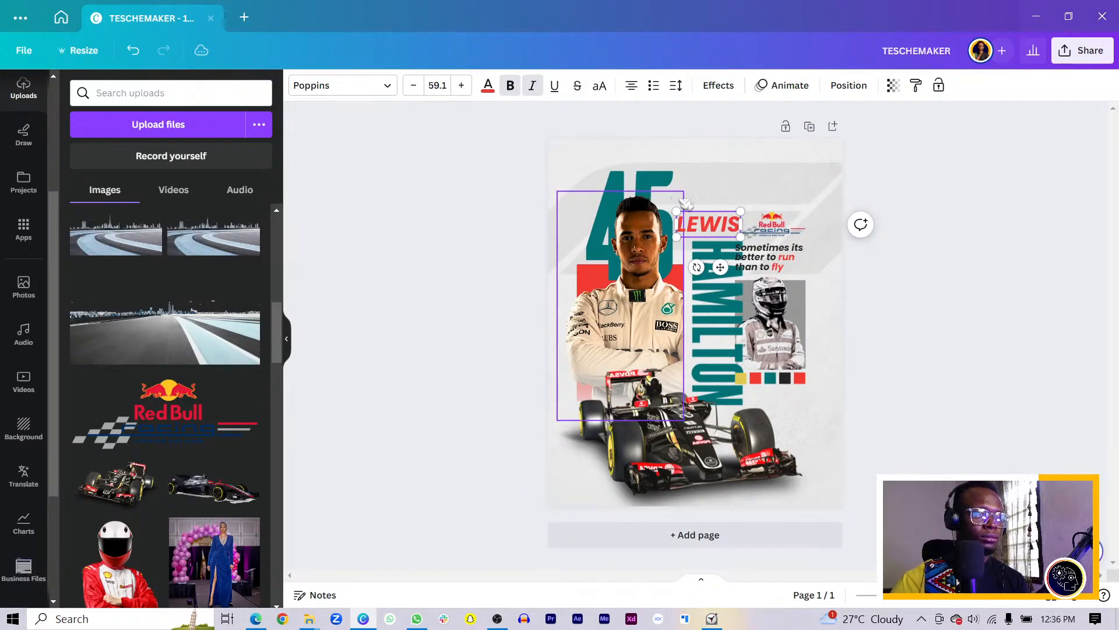
pyautogui.moveTo(677, 212); pyautogui.dragTo(690, 217)
pyautogui.click(927, 277)
pyautogui.moveTo(931, 186); pyautogui.dragTo(785, 324)
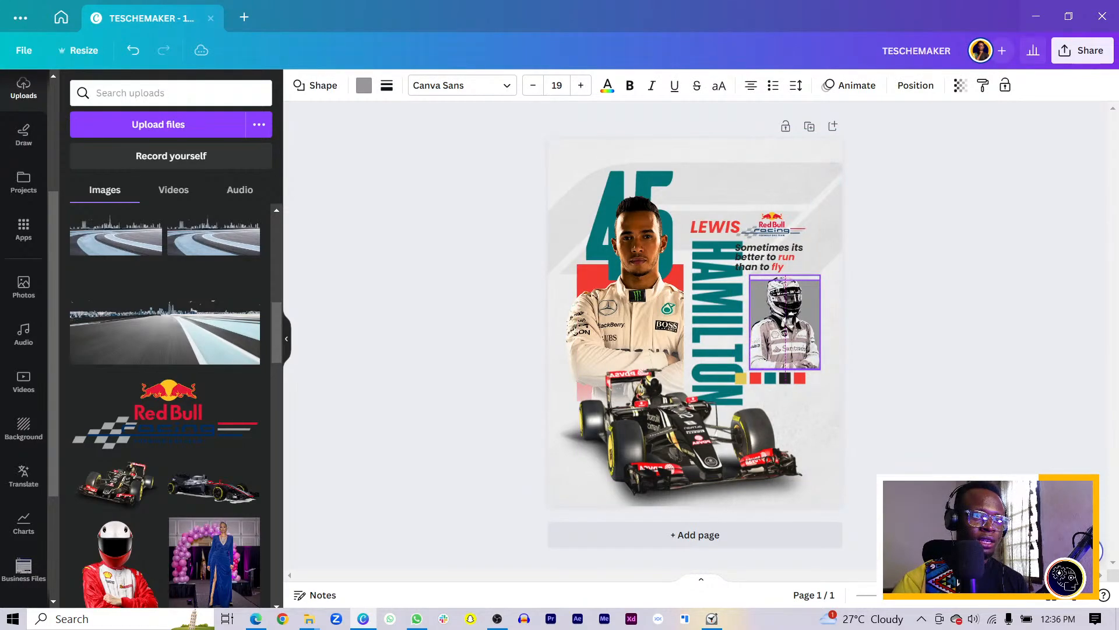
# Shift the quote text and Red Bull logo slightly right to line up with the helmet photo
pyautogui.moveTo(928, 214); pyautogui.dragTo(776, 258)
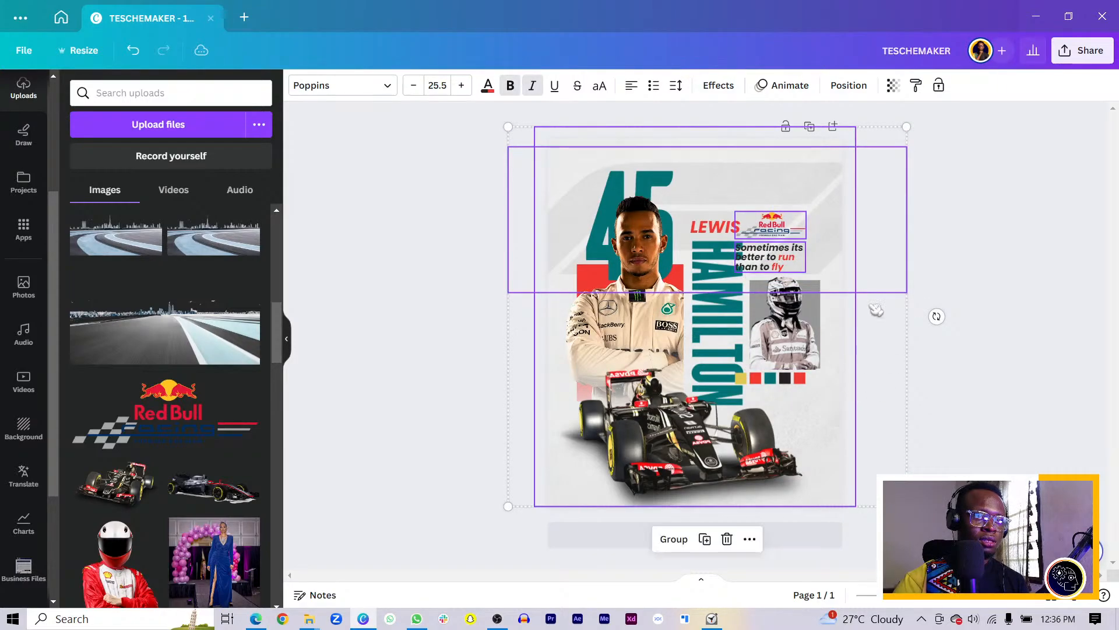
pyautogui.keyDown('shift'); pyautogui.click(826, 154); pyautogui.keyUp('shift')
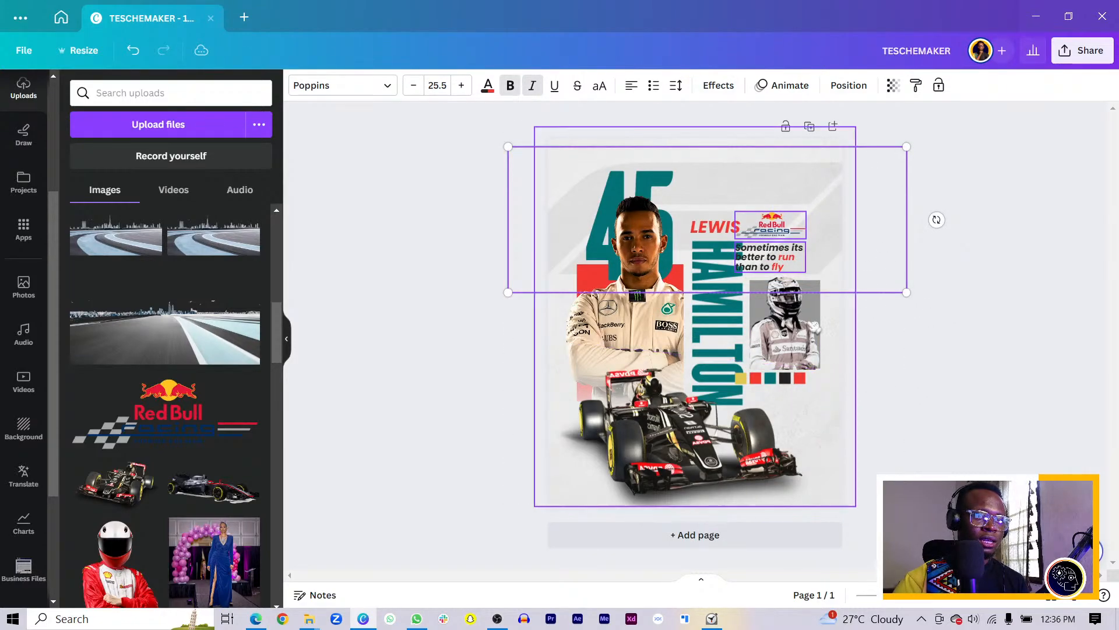
pyautogui.click(531, 193)
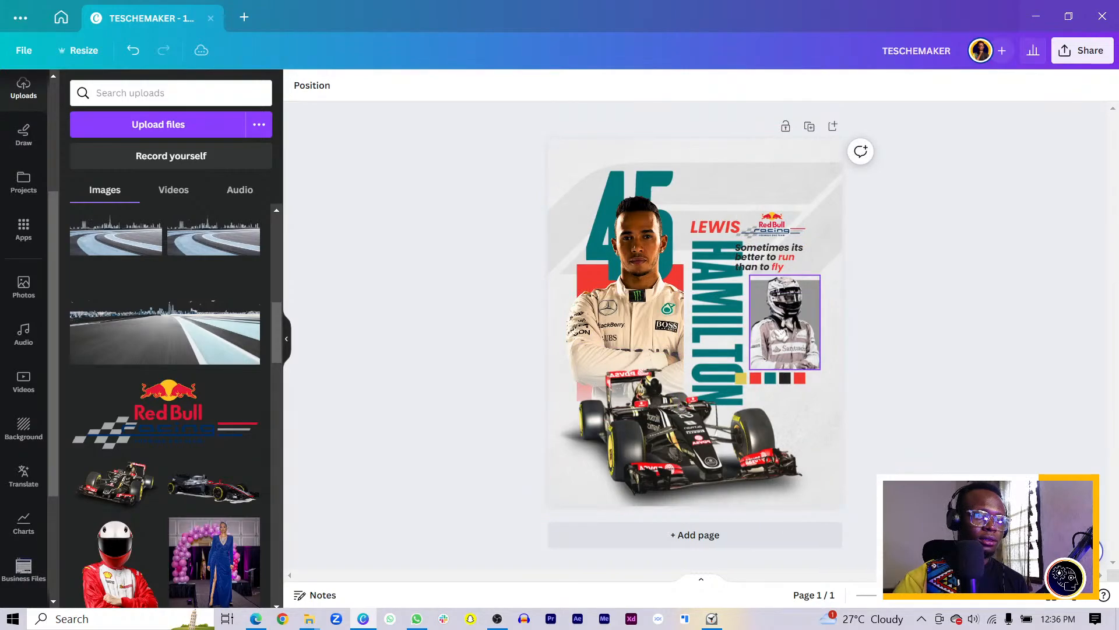
pyautogui.moveTo(773, 257); pyautogui.dragTo(782, 225)
pyautogui.click(780, 228)
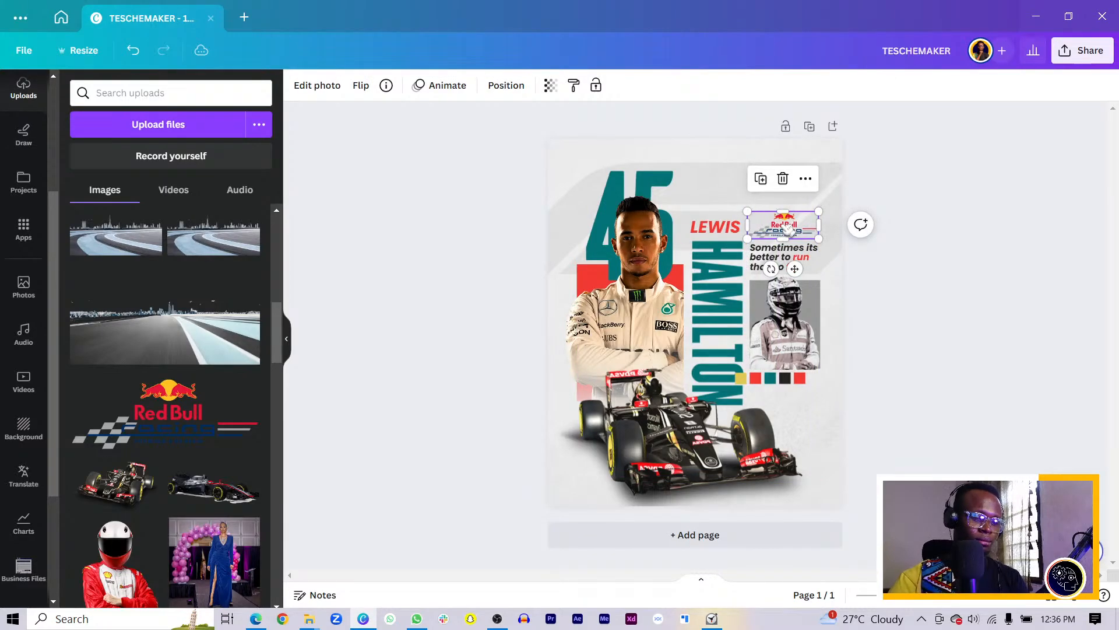
pyautogui.scroll(4, 788, 230)
pyautogui.scroll(-5, 787, 230)
# Move all five colour swatches together right, under the helmet photo
pyautogui.click(842, 201)
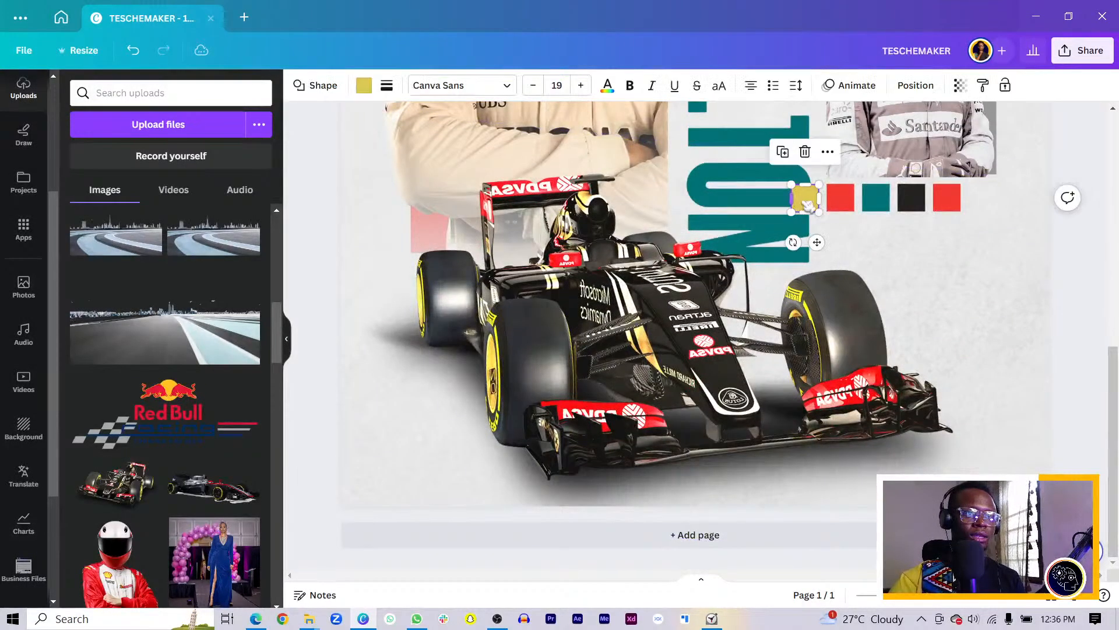
pyautogui.keyDown('shift'); pyautogui.click(945, 204); pyautogui.keyUp('shift')
pyautogui.moveTo(911, 201); pyautogui.dragTo(946, 202)
pyautogui.scroll(-2, 946, 202)
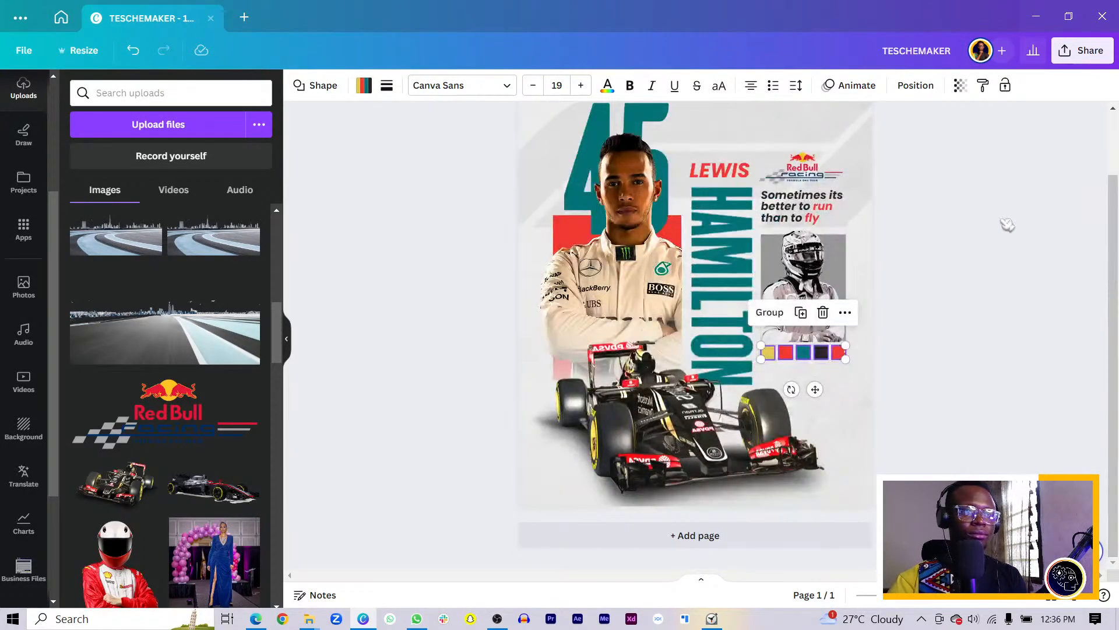
pyautogui.click(997, 225)
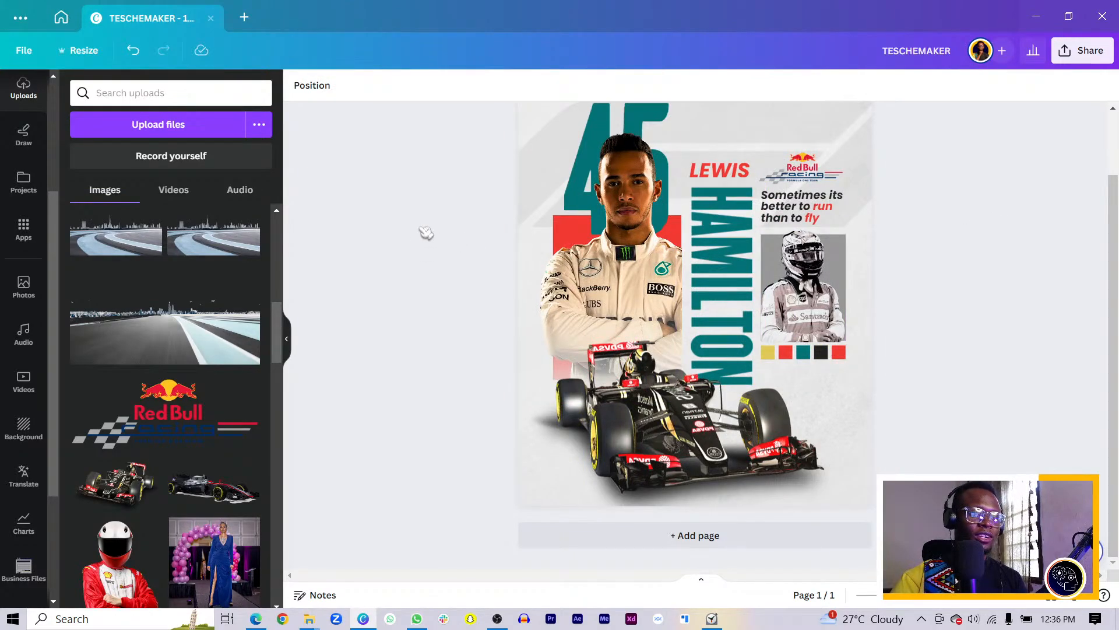
# Select most of the poster's elements and shift them slightly left together
pyautogui.scroll(1, 432, 175)
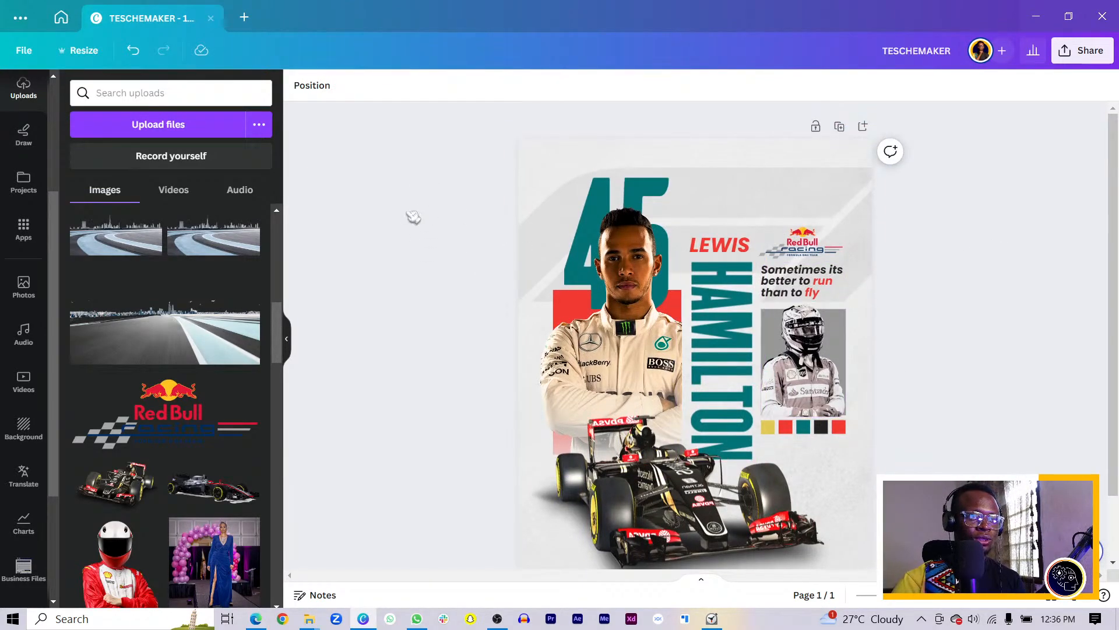
pyautogui.moveTo(411, 156); pyautogui.dragTo(969, 558)
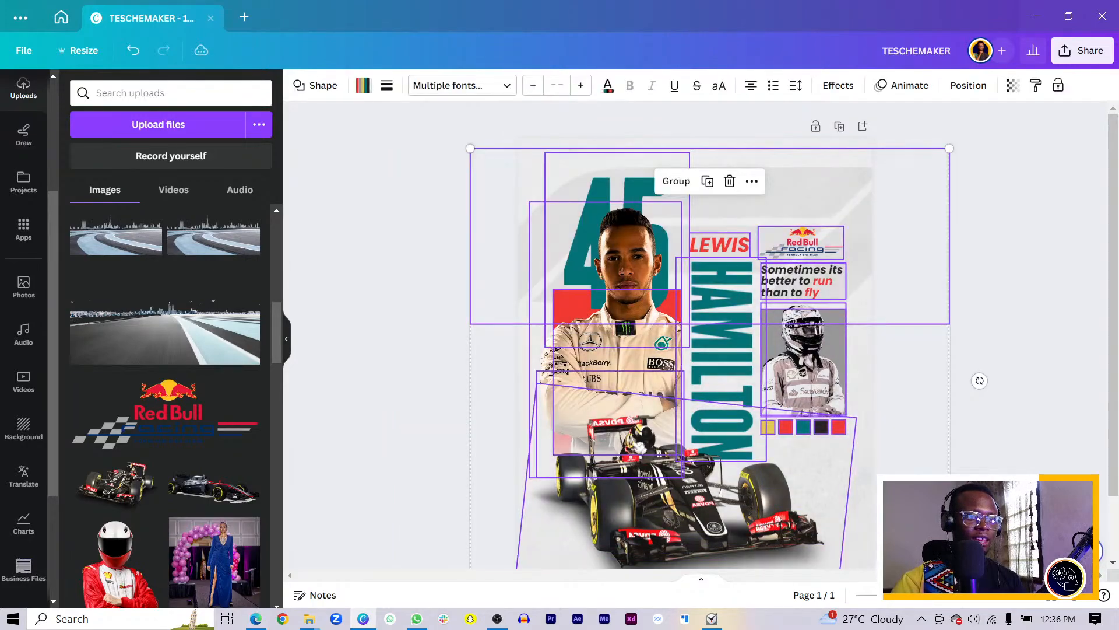
pyautogui.moveTo(616, 424); pyautogui.dragTo(610, 423)
pyautogui.click(408, 443)
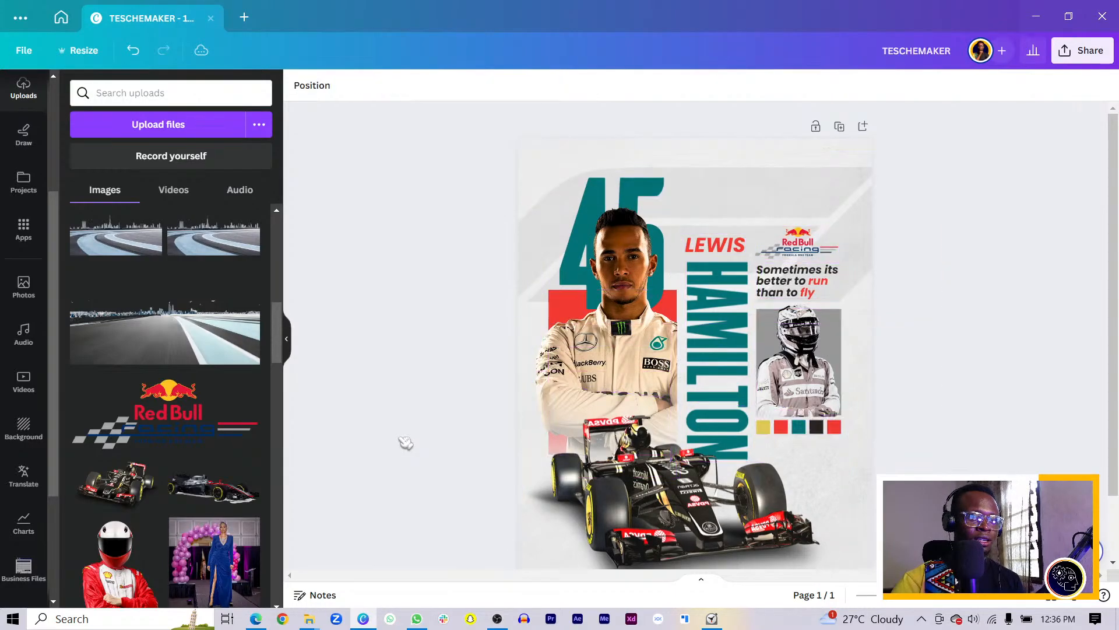
pyautogui.scroll(-2, 409, 437)
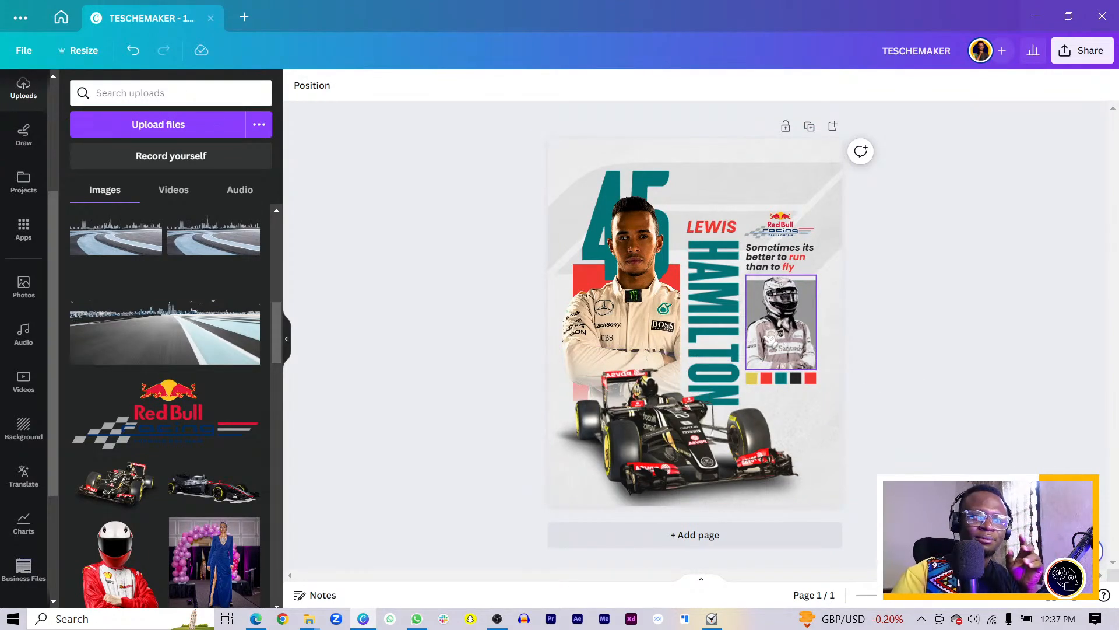
# Enlarge the red LEWIS heading to size 48.6, sitting snugly above HAMILTON
pyautogui.click(715, 324)
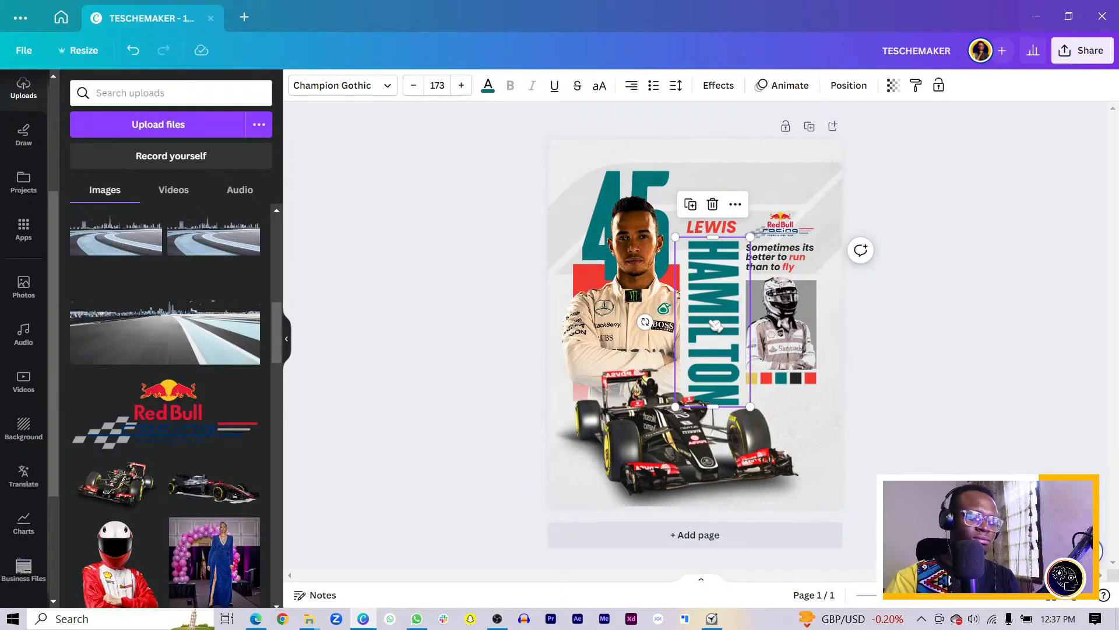
pyautogui.scroll(3, 714, 324)
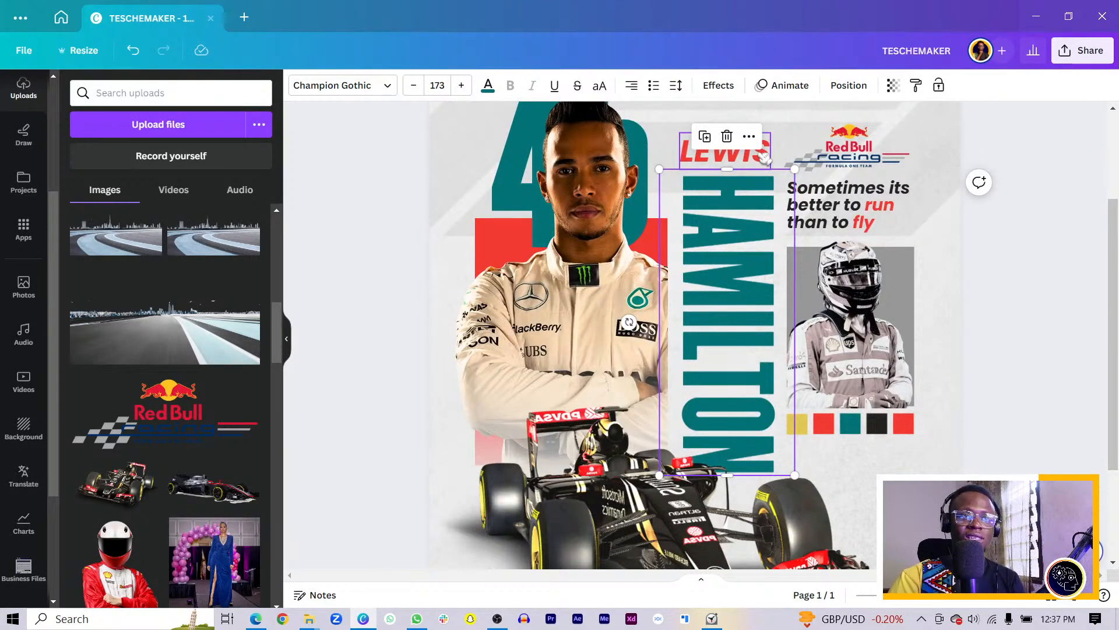
pyautogui.click(764, 153)
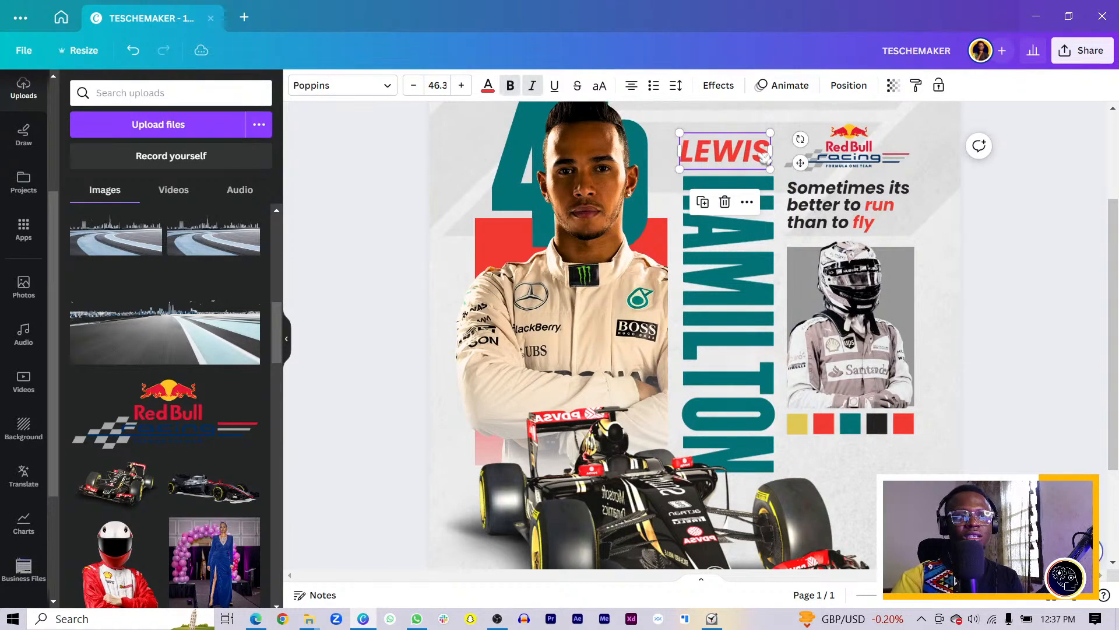
pyautogui.moveTo(774, 131); pyautogui.dragTo(777, 129)
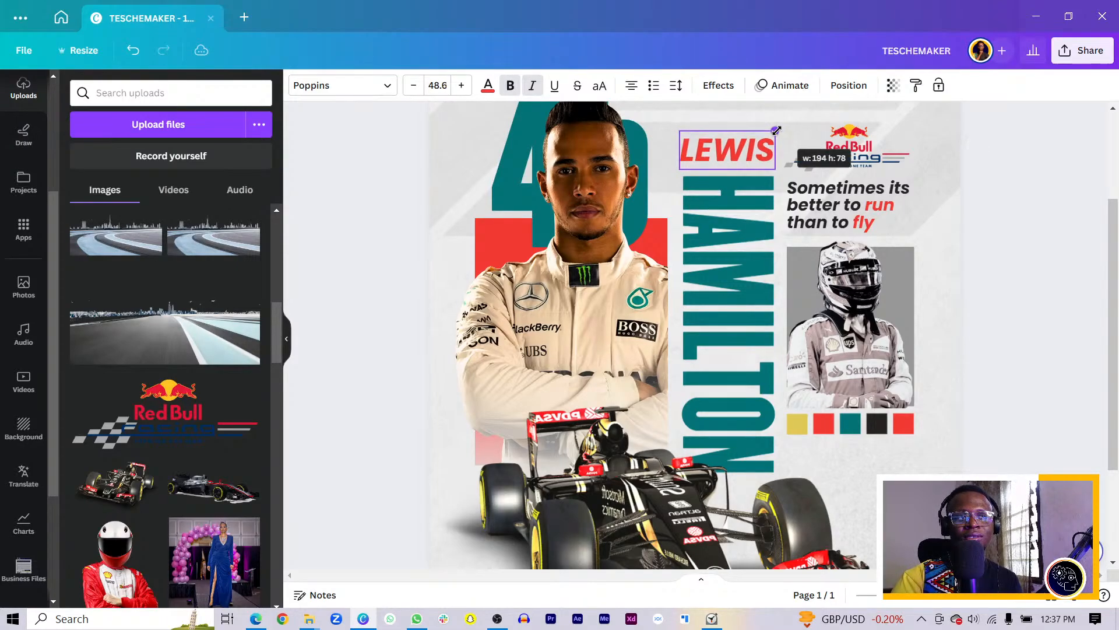
pyautogui.click(1047, 232)
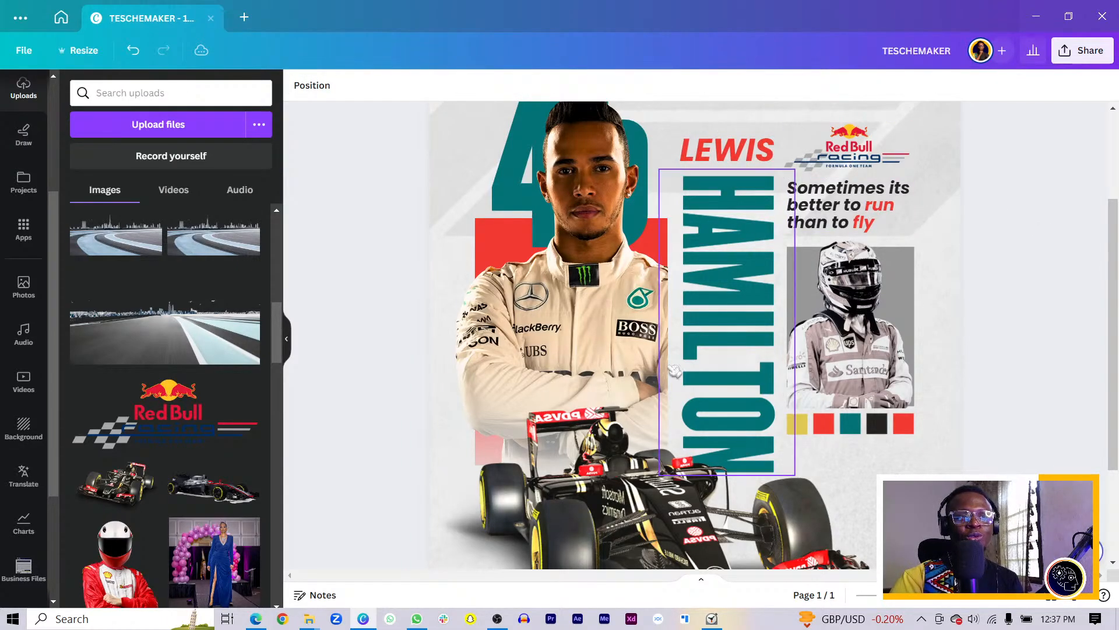
pyautogui.click(737, 150)
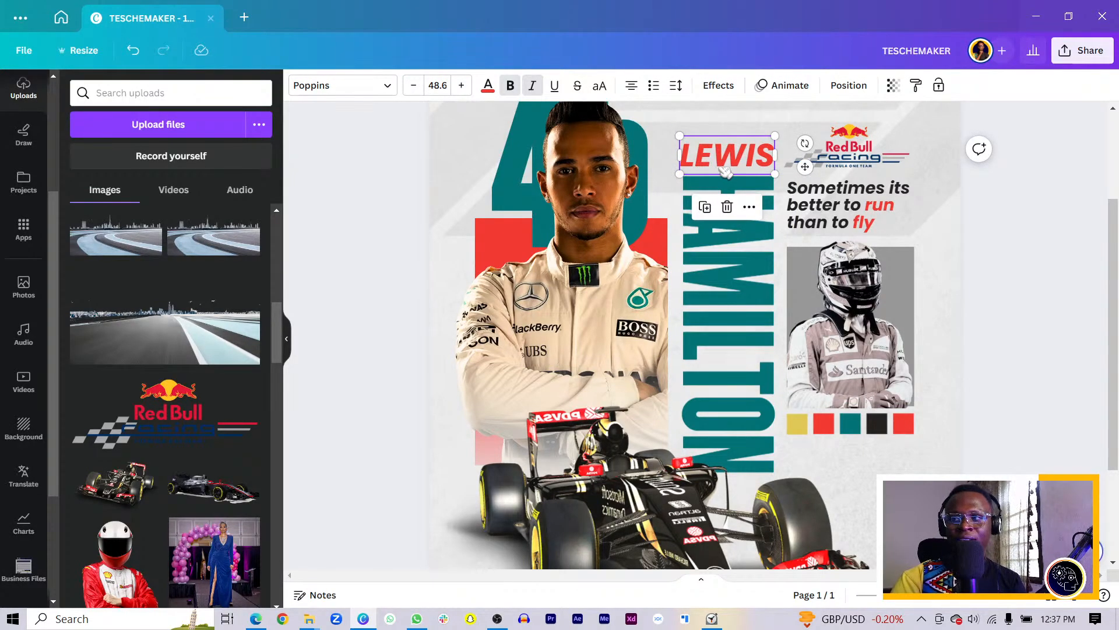
pyautogui.click(1043, 354)
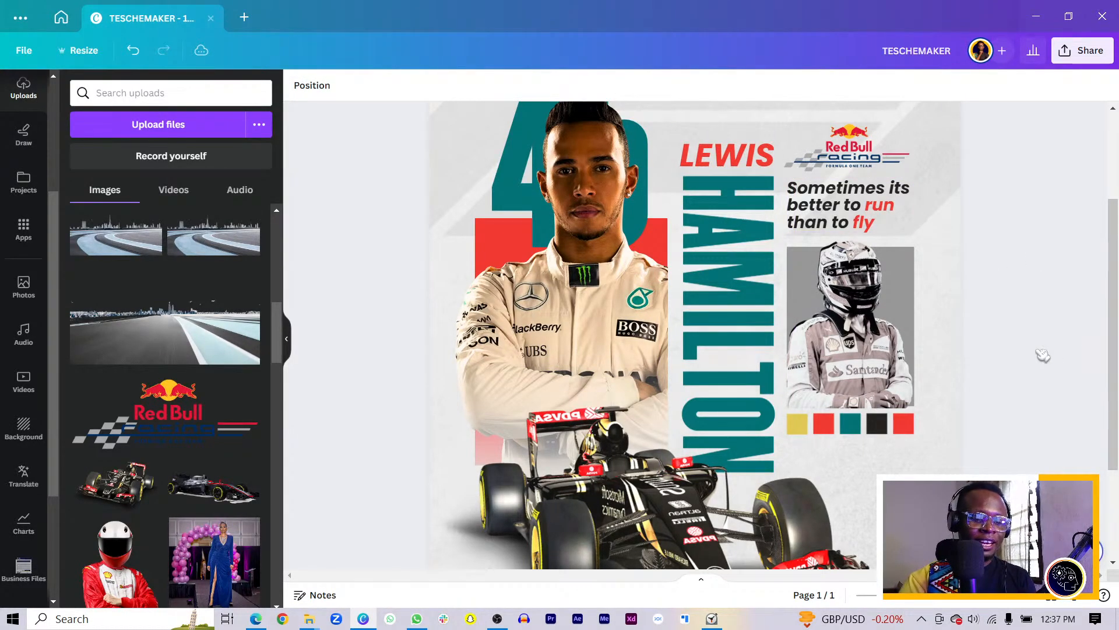
pyautogui.scroll(-4, 1042, 354)
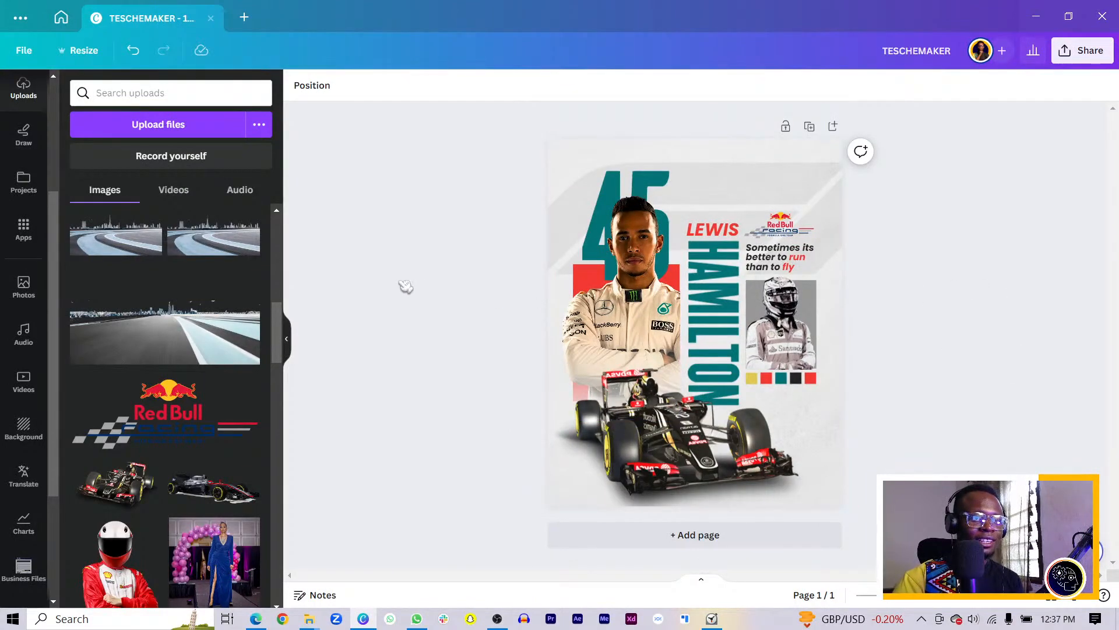